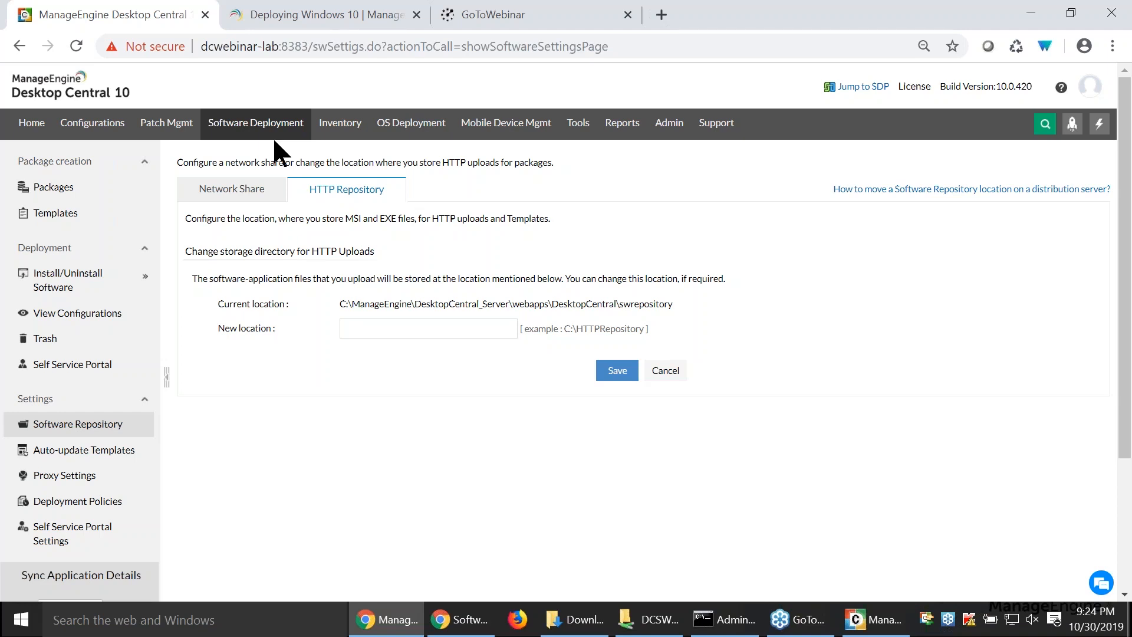
- Search the software templates for applications named "microsoft teams"
left_click(55, 213)
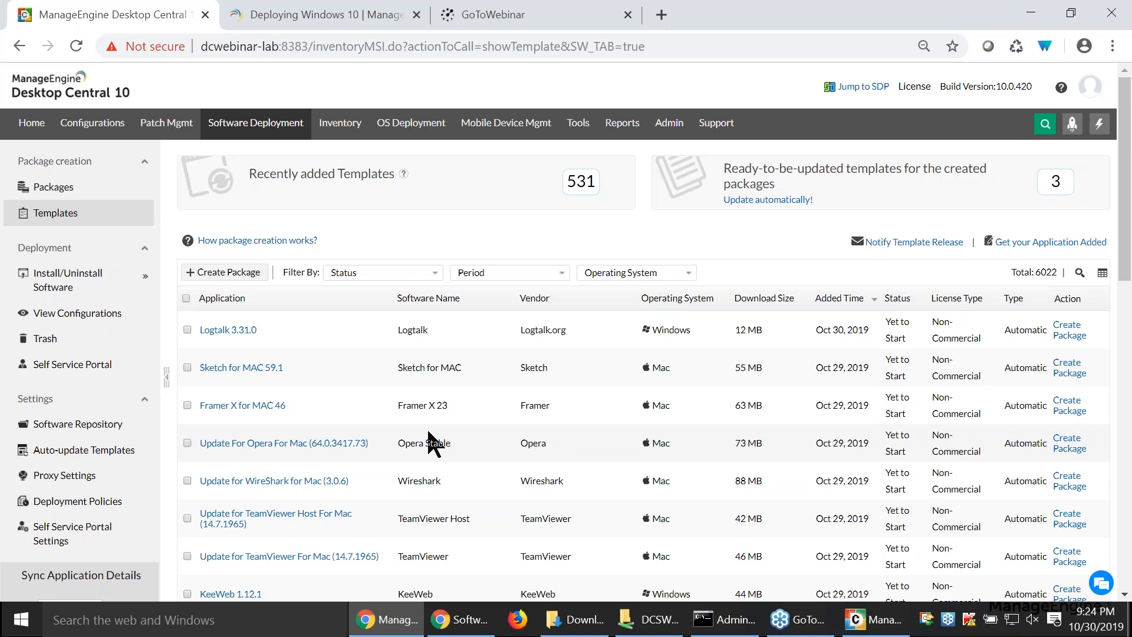
left_click(1080, 273)
type("micro")
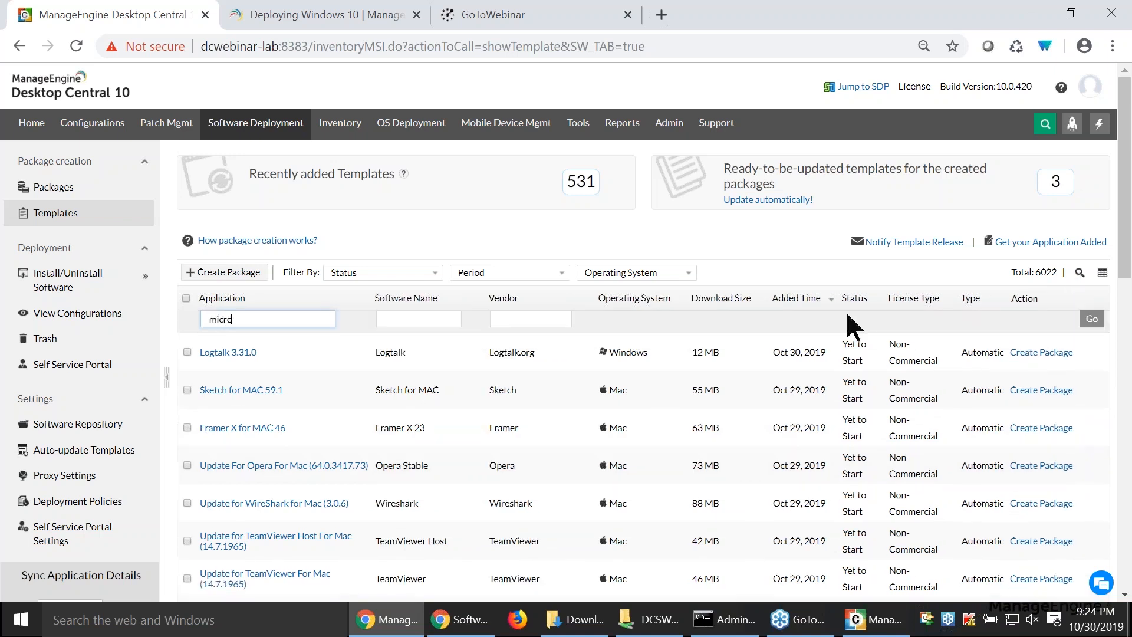
type("soft teams")
key("Return")
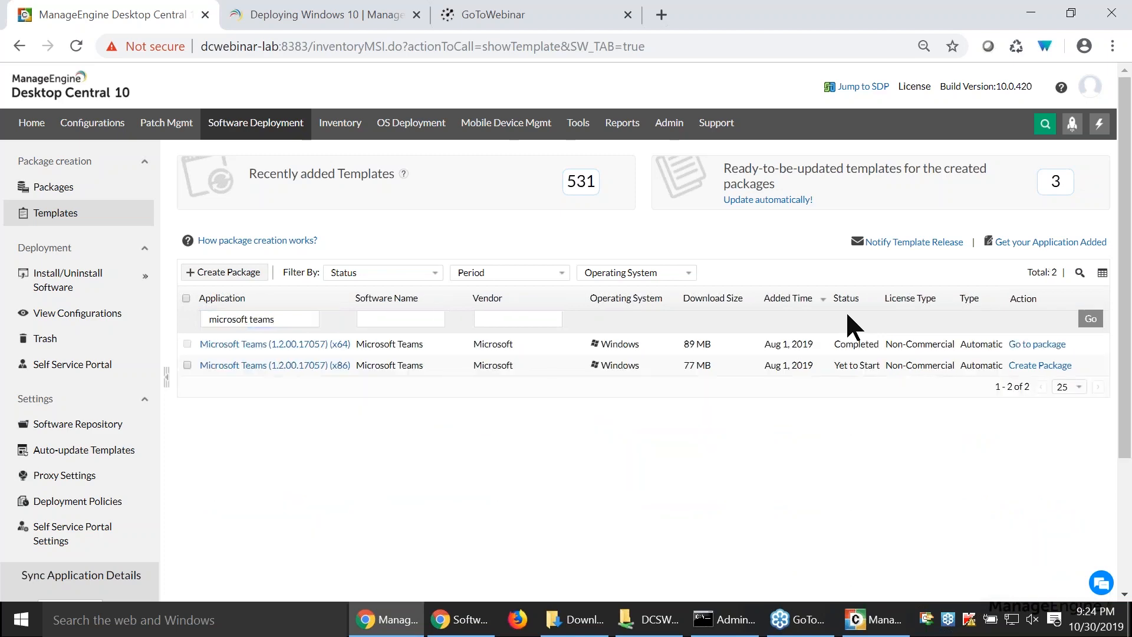
- Examine the application details of the Microsoft Teams (x64) template, including platform, location and install and uninstall switches, and close them
left_click(277, 344)
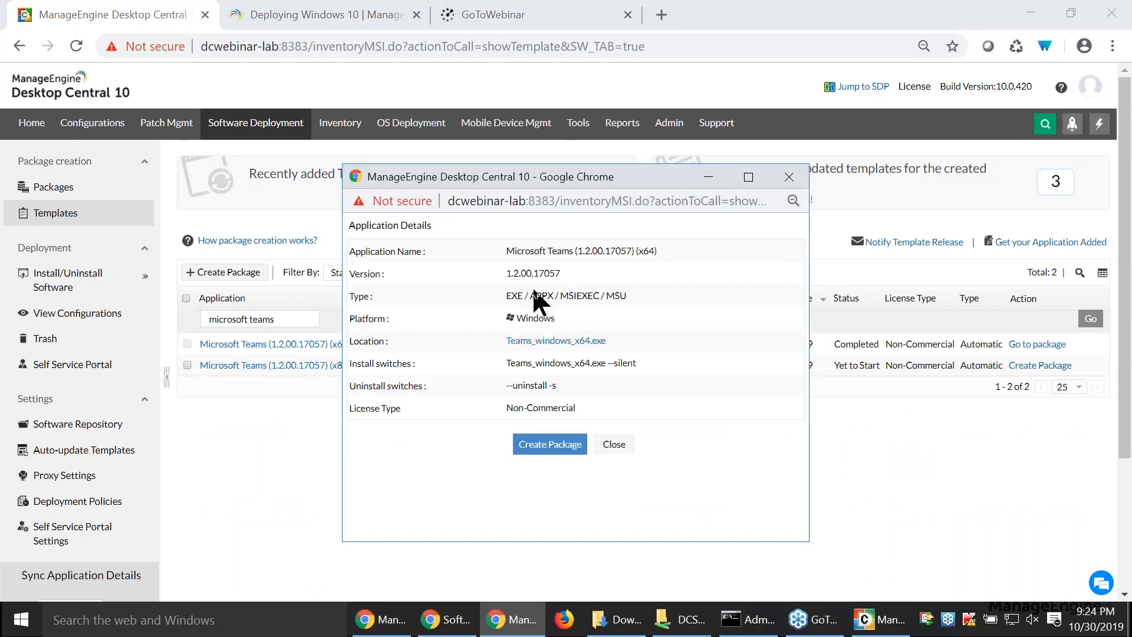
left_click_drag(523, 295, 474, 314)
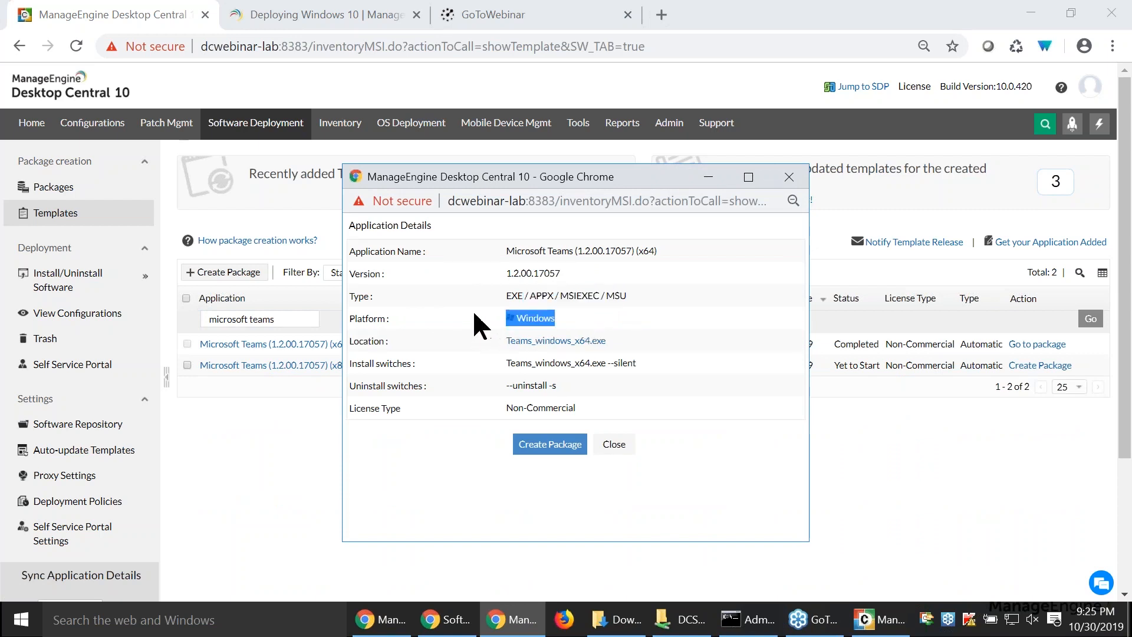
left_click(414, 358)
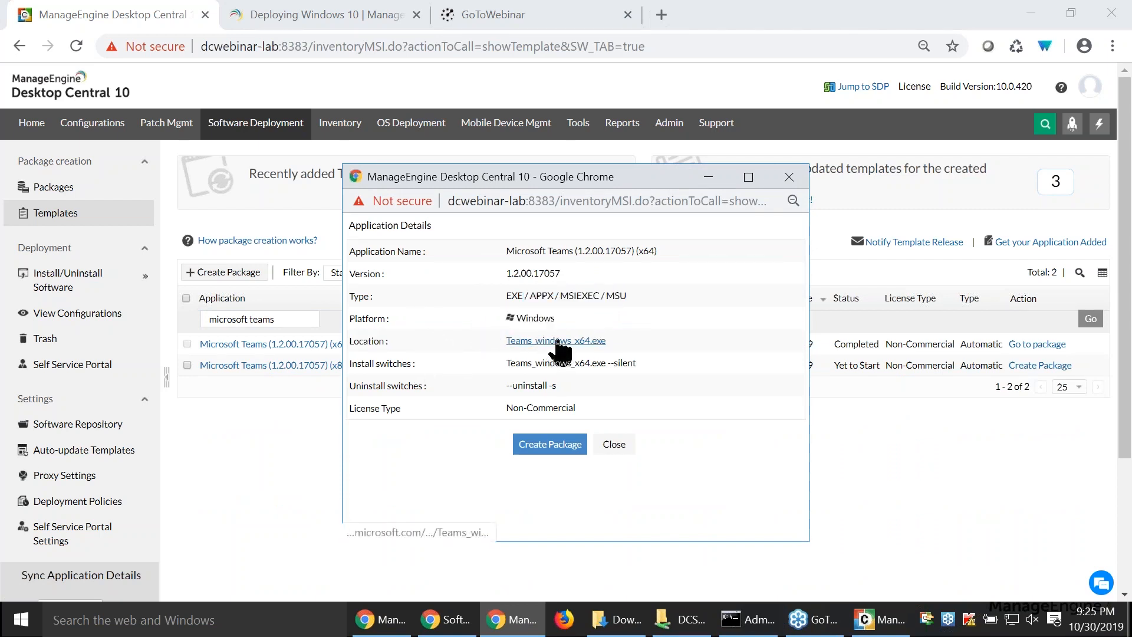
left_click_drag(545, 363, 516, 385)
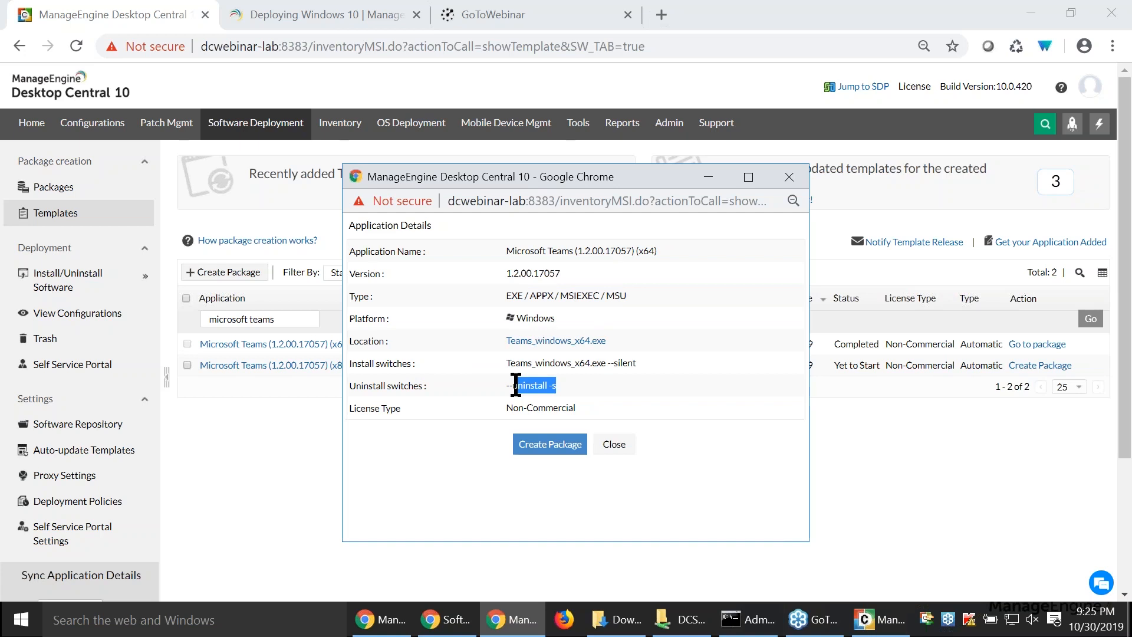
left_click(615, 445)
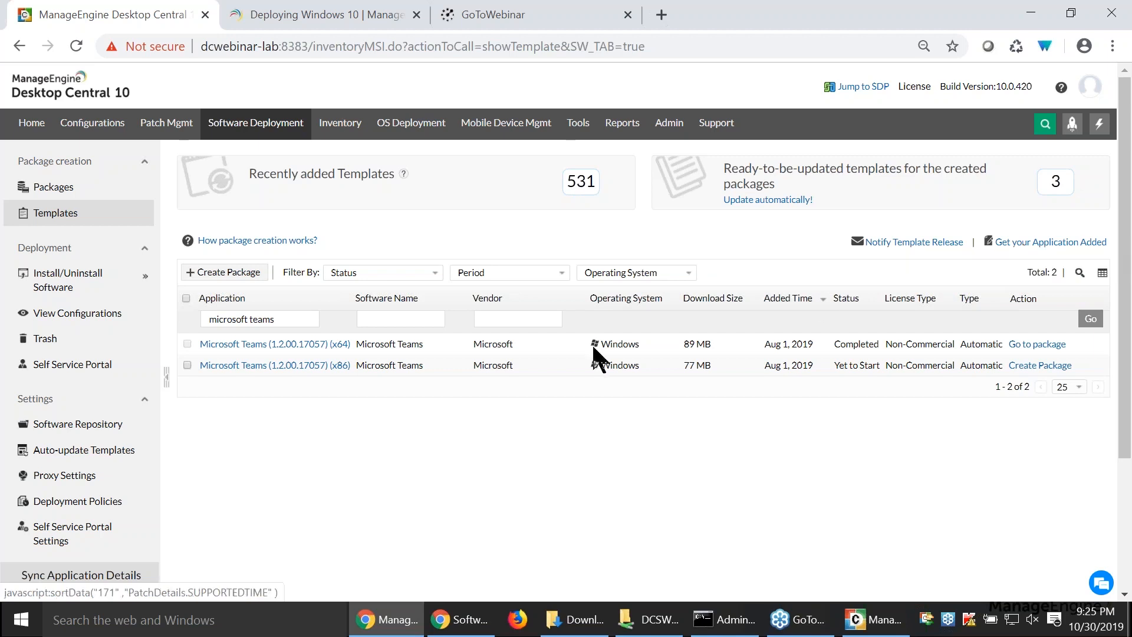
- Find the Microsoft Teams (x64) package by searching the packages for "team" and start a Windows computer install/uninstall configuration for it
left_click(70, 188)
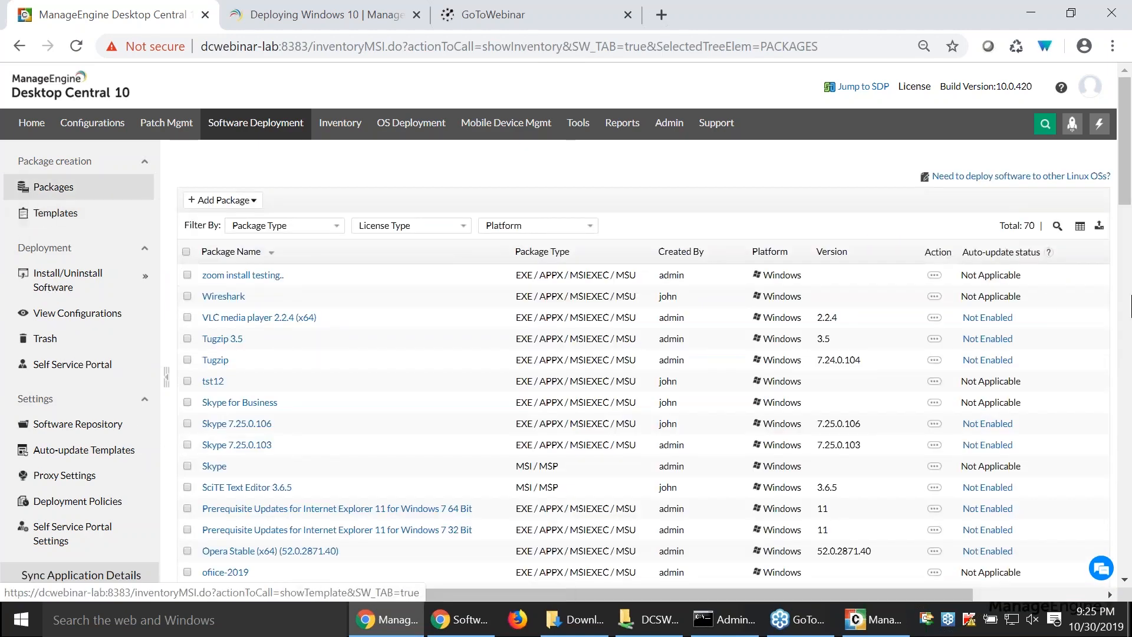
left_click(1057, 226)
type("team")
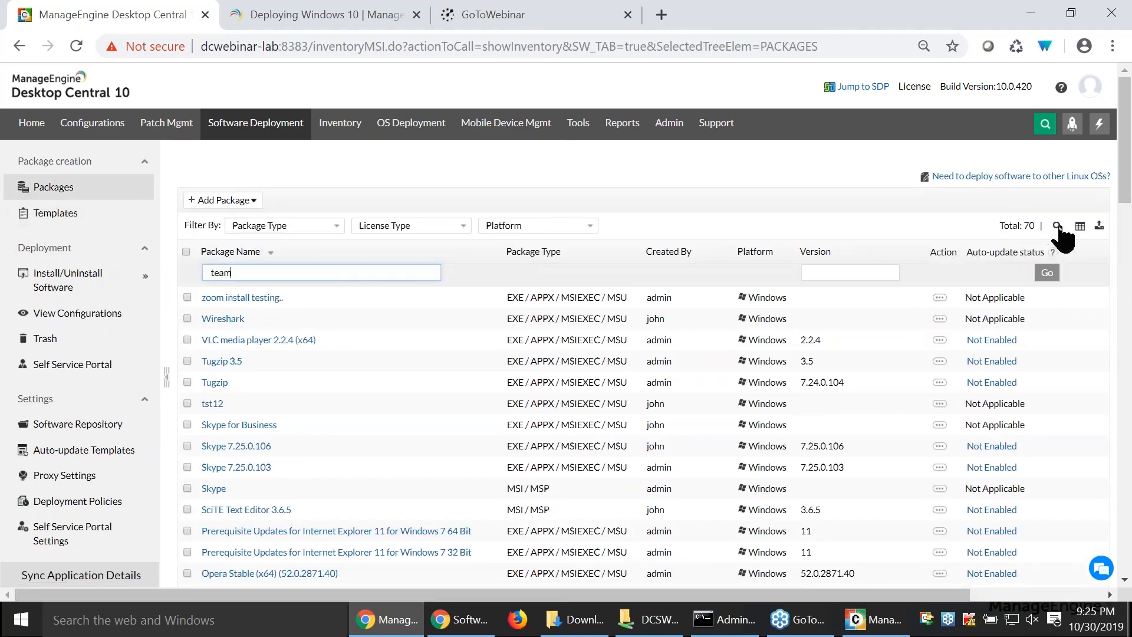
key("Return")
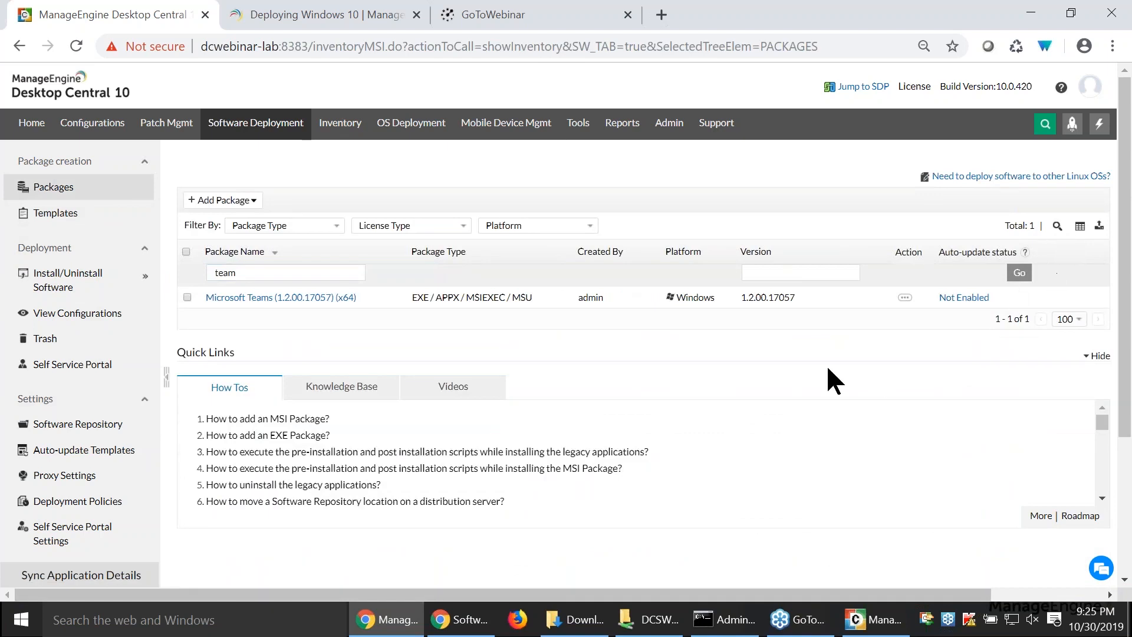
left_click(187, 297)
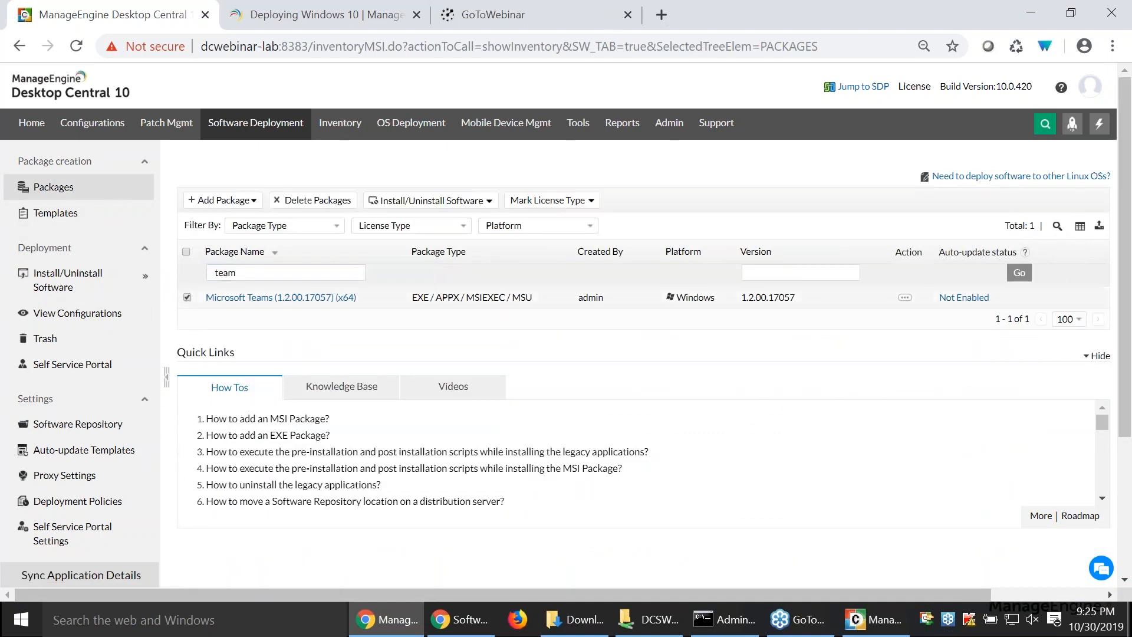
left_click(458, 206)
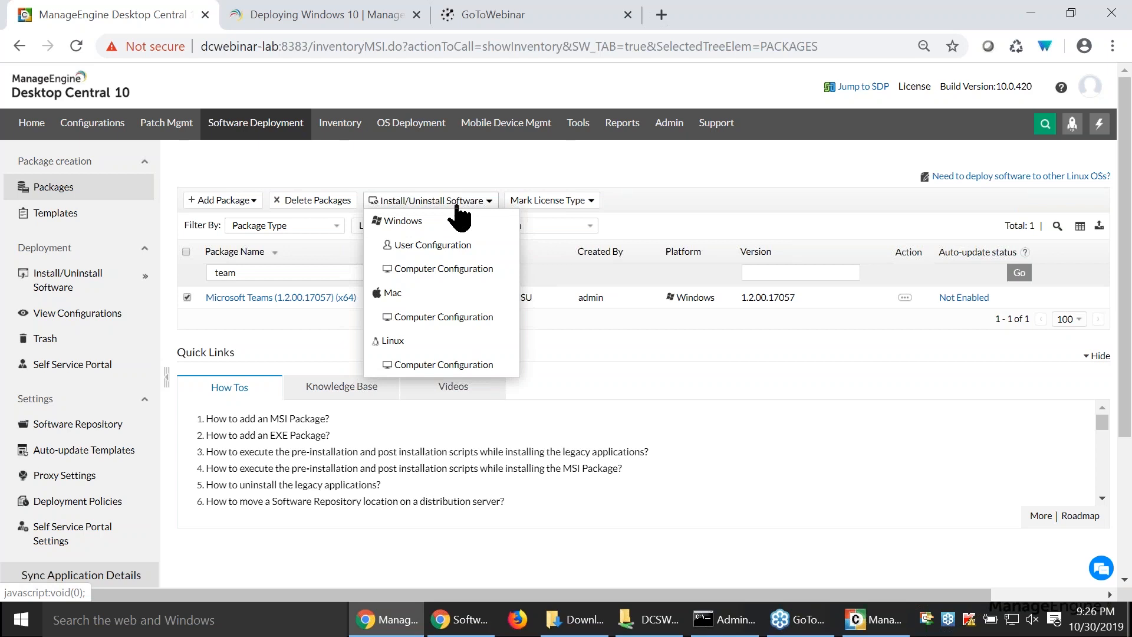
left_click(460, 271)
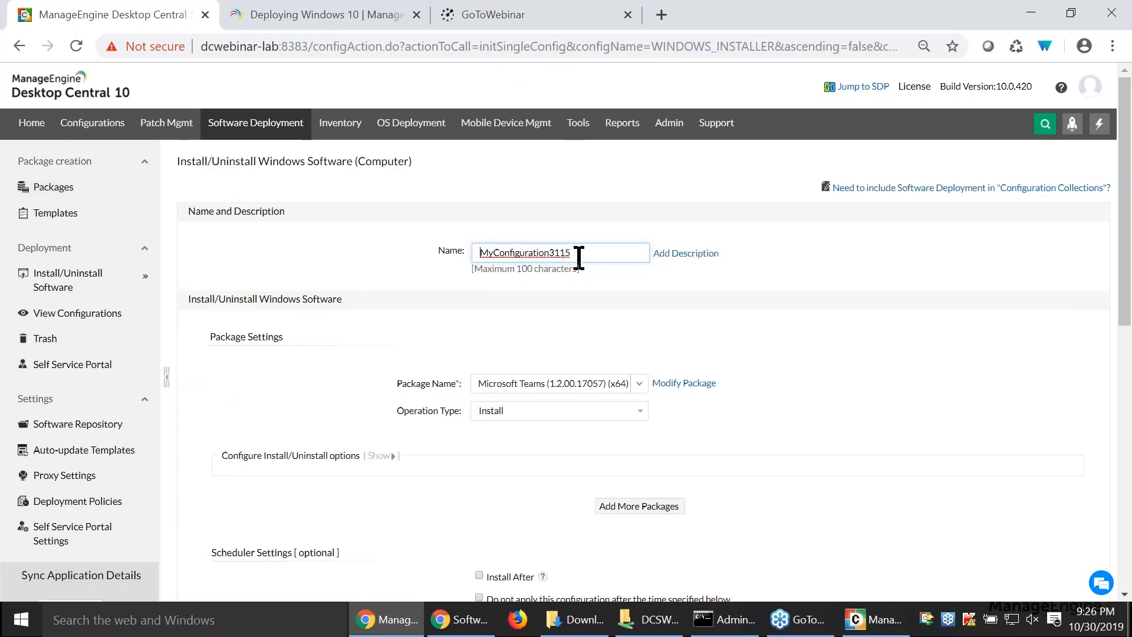
- Name the configuration "Microsoft Team" and set its operation type to Install
left_click_drag(579, 258, 478, 257)
type("Microsoft Team")
left_click(533, 412)
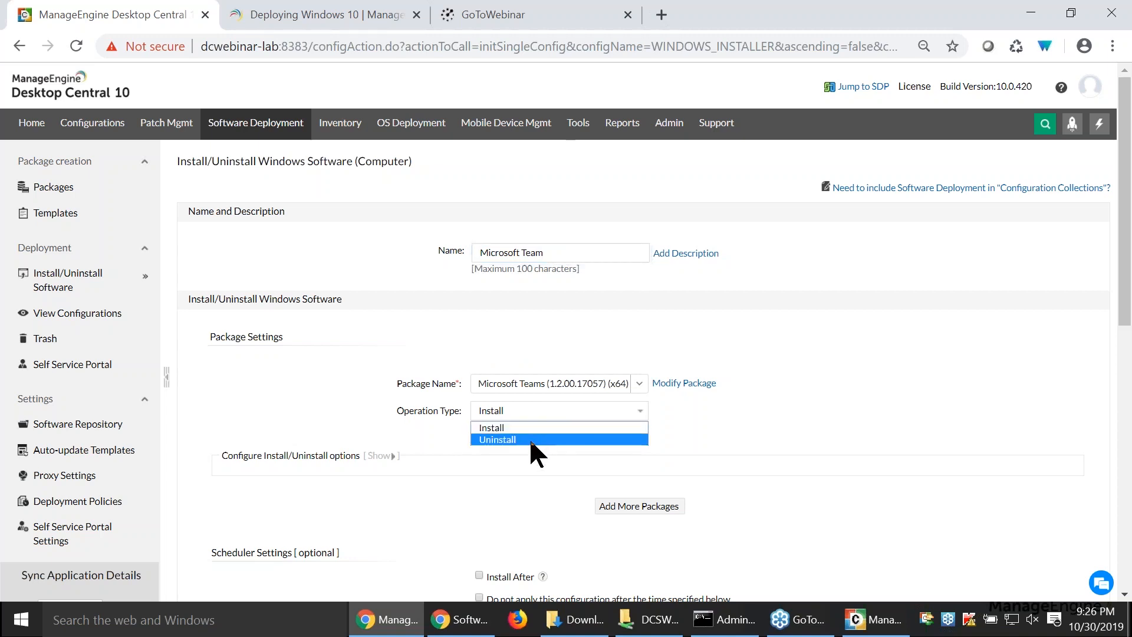
left_click(521, 424)
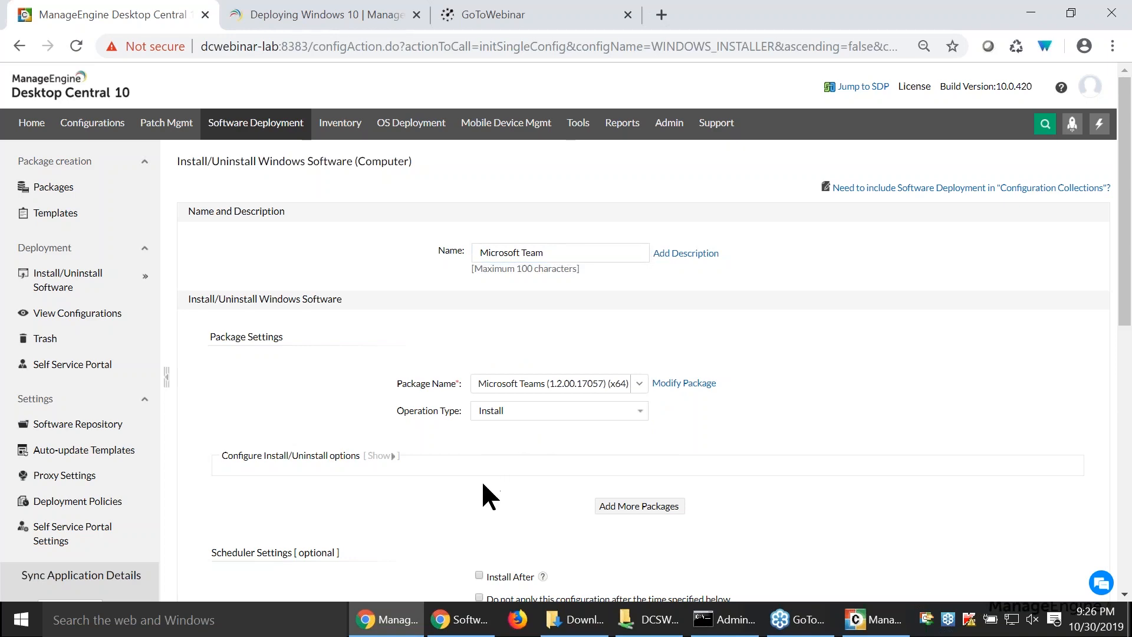
- Set the package to install as Run As User with the WORKGROUP_root / administrator credential
scroll(481, 479, "down", 2)
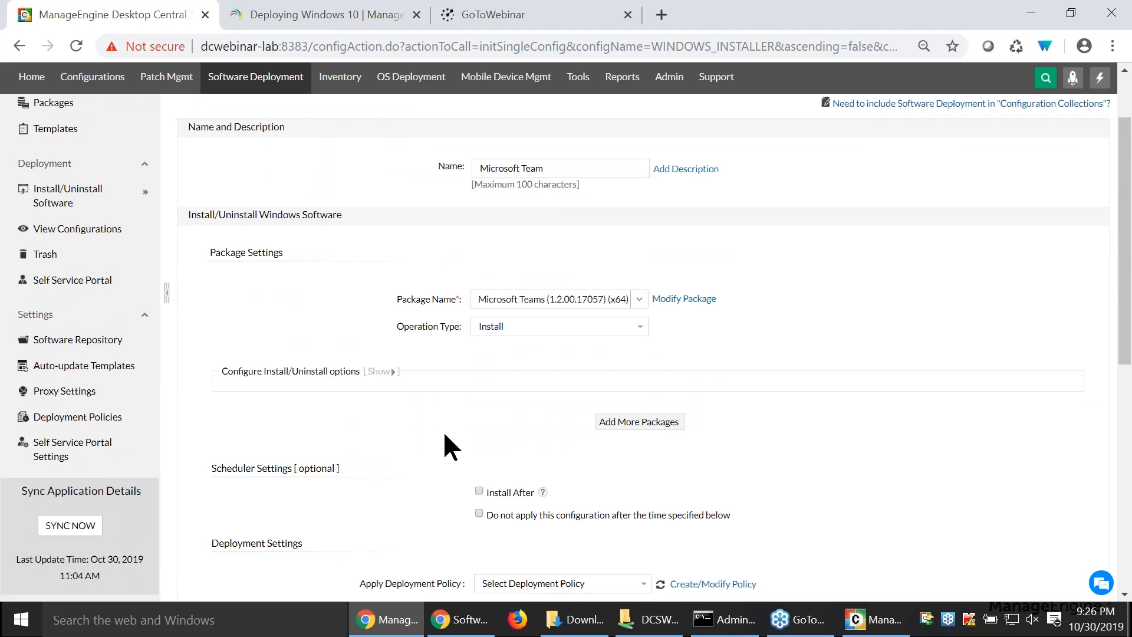
left_click(382, 376)
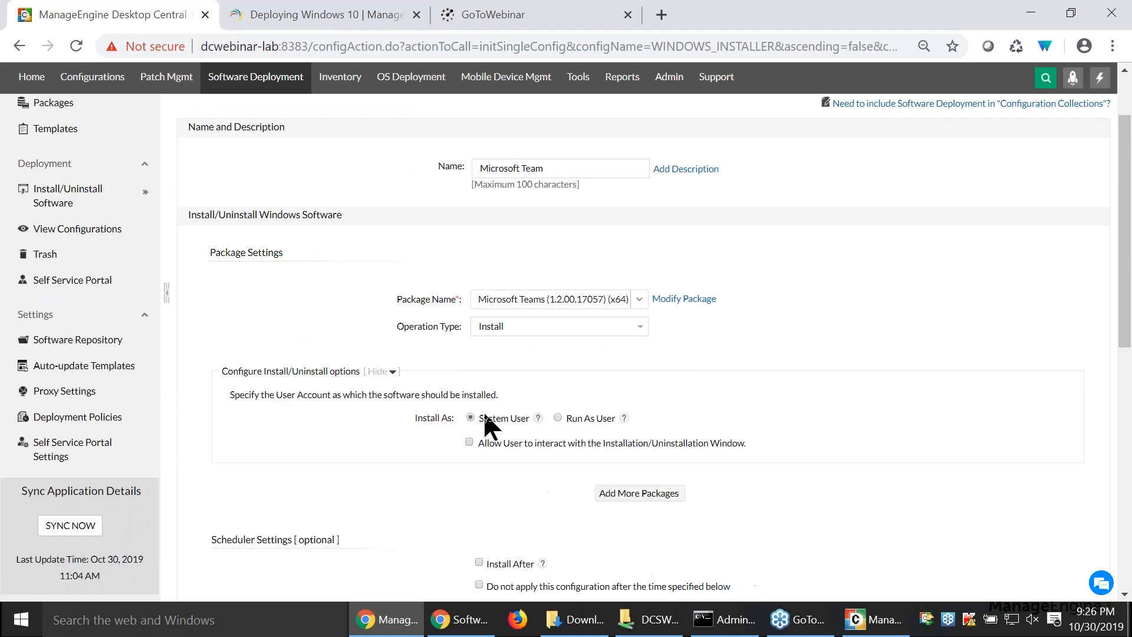
left_click(557, 416)
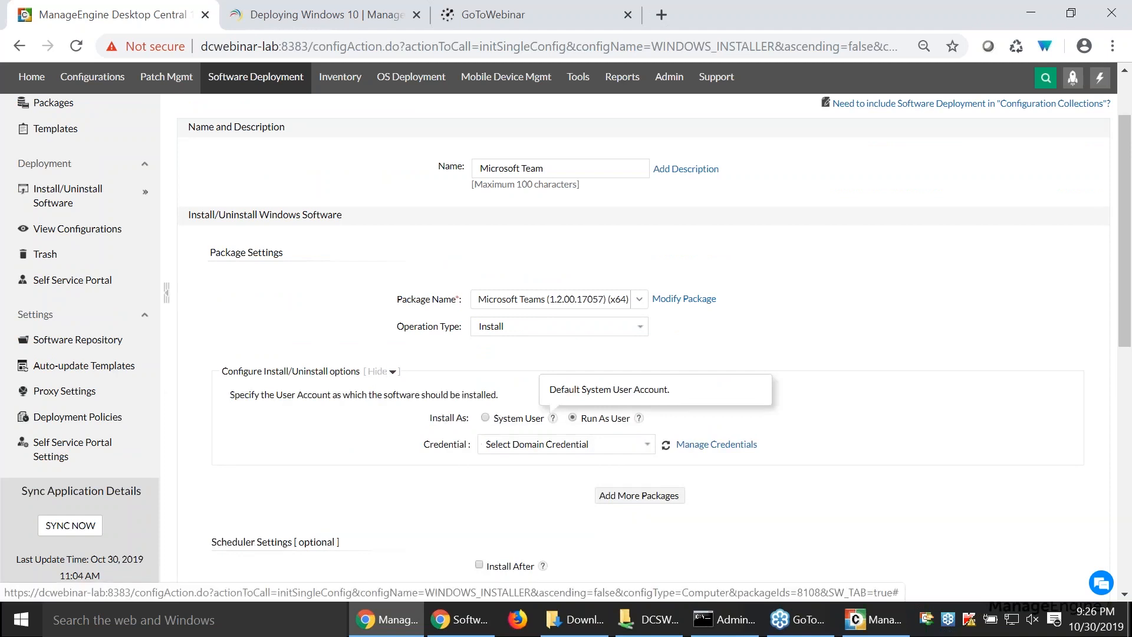
left_click(561, 444)
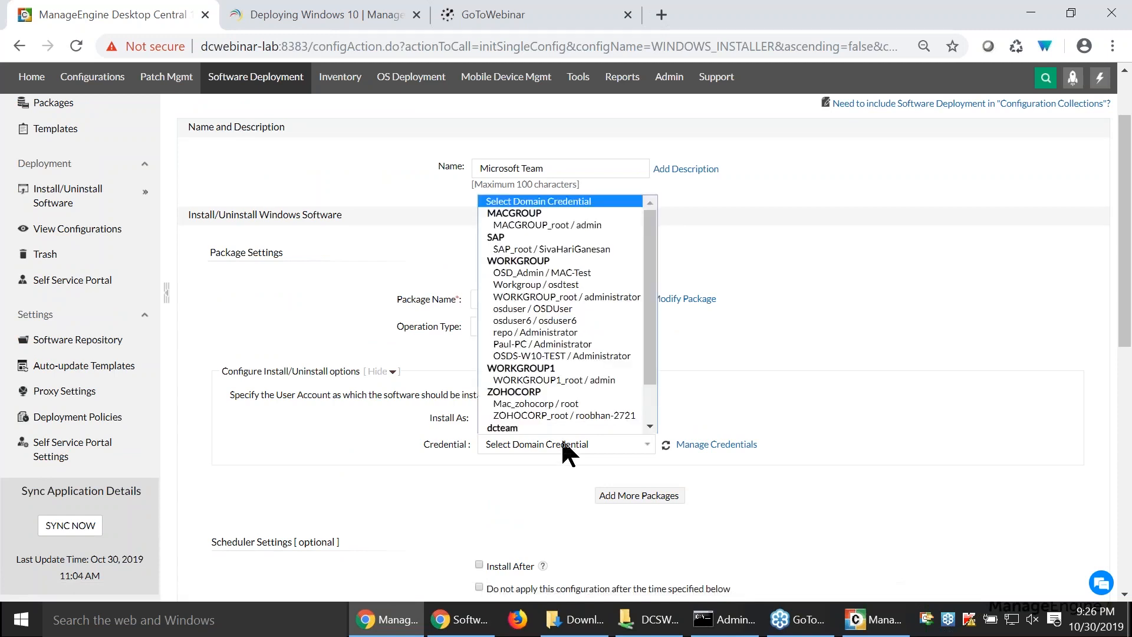
left_click(566, 297)
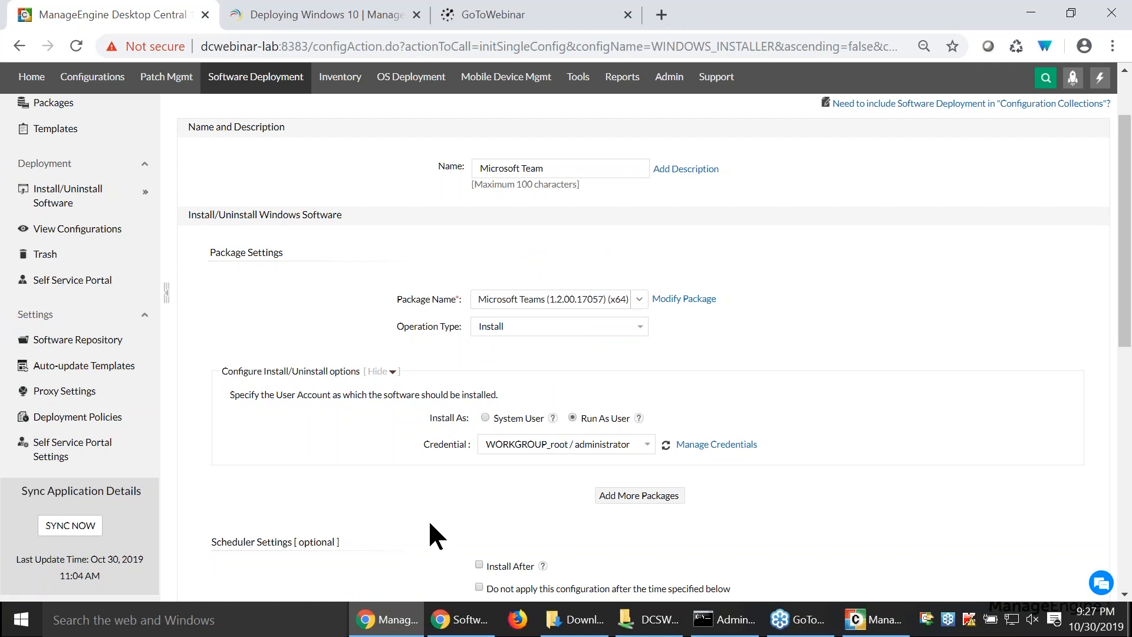
- Enable the Install After option in the configuration's scheduler settings
scroll(429, 522, "down", 3)
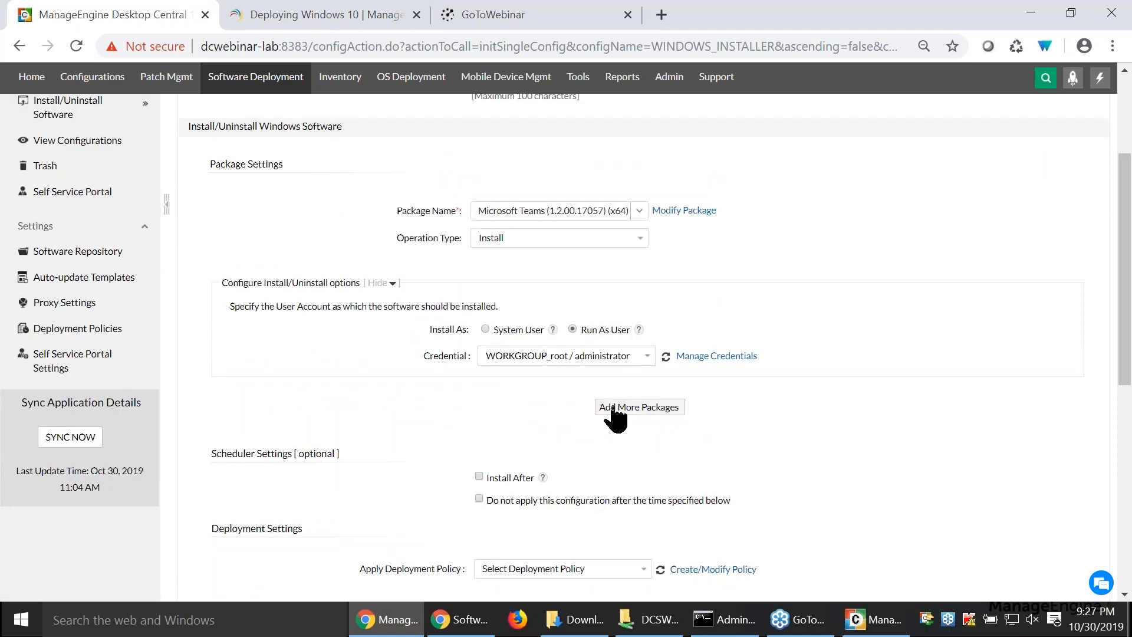
left_click_drag(203, 457, 235, 456)
left_click(243, 491)
left_click(479, 476)
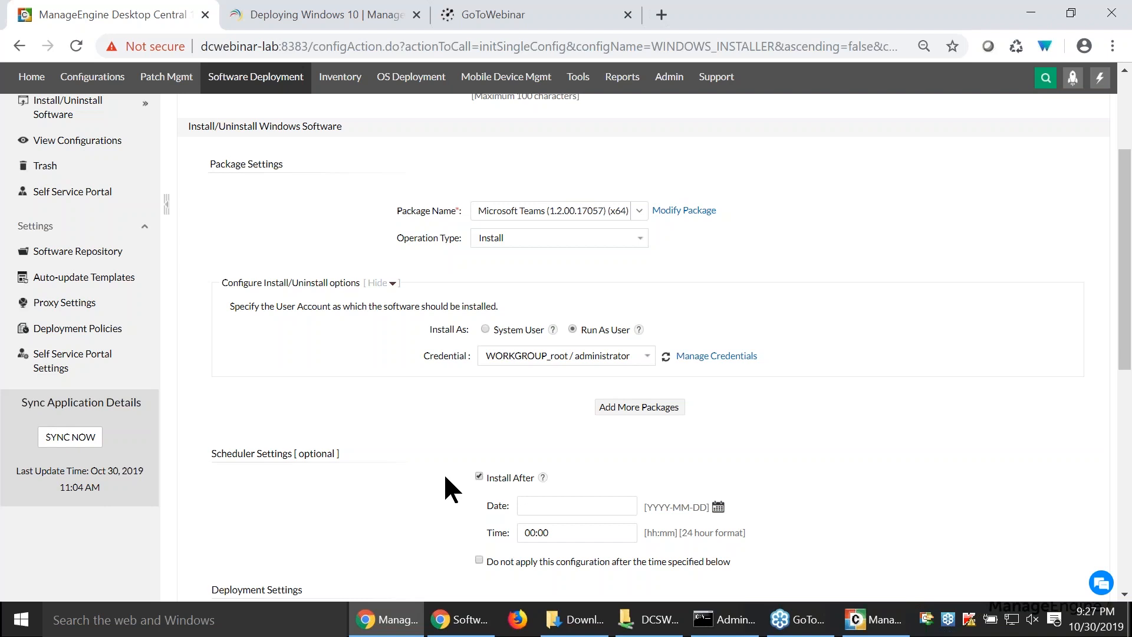
- Start creating a new deployment policy from the configuration's deployment settings, keeping the default policy name
scroll(443, 472, "down", 1)
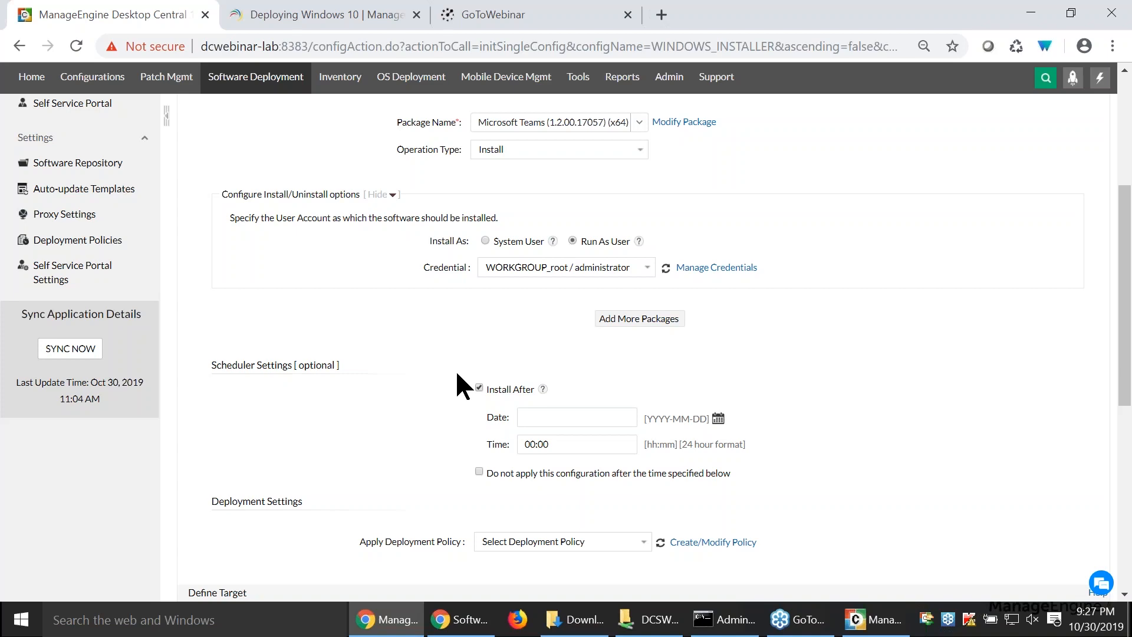
scroll(464, 387, "down", 3)
left_click_drag(379, 365, 448, 367)
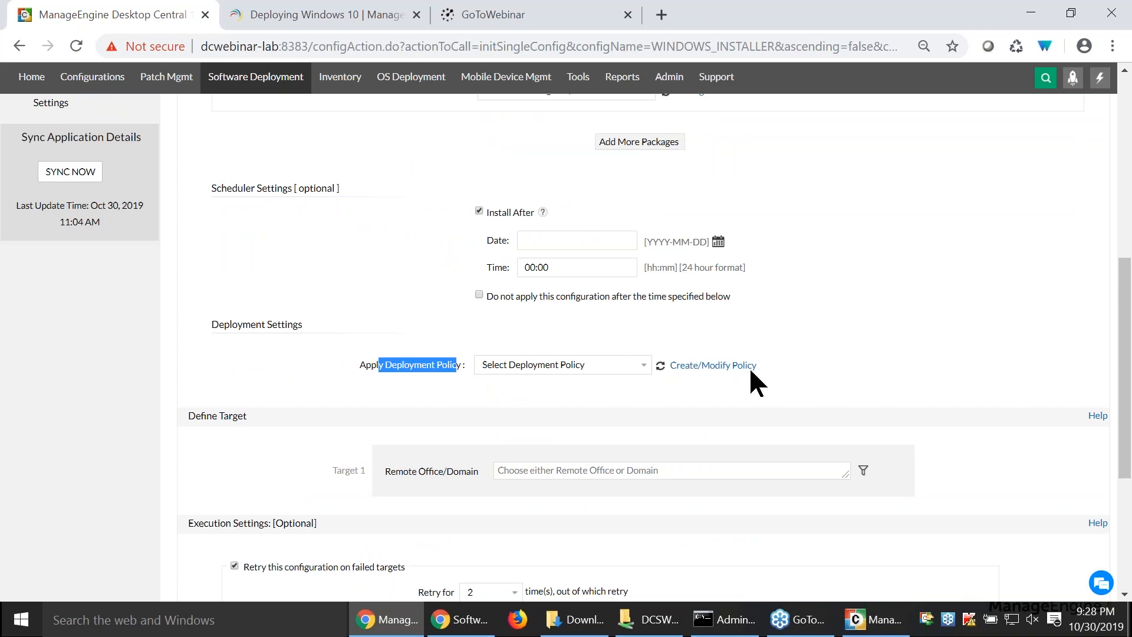
left_click(730, 367)
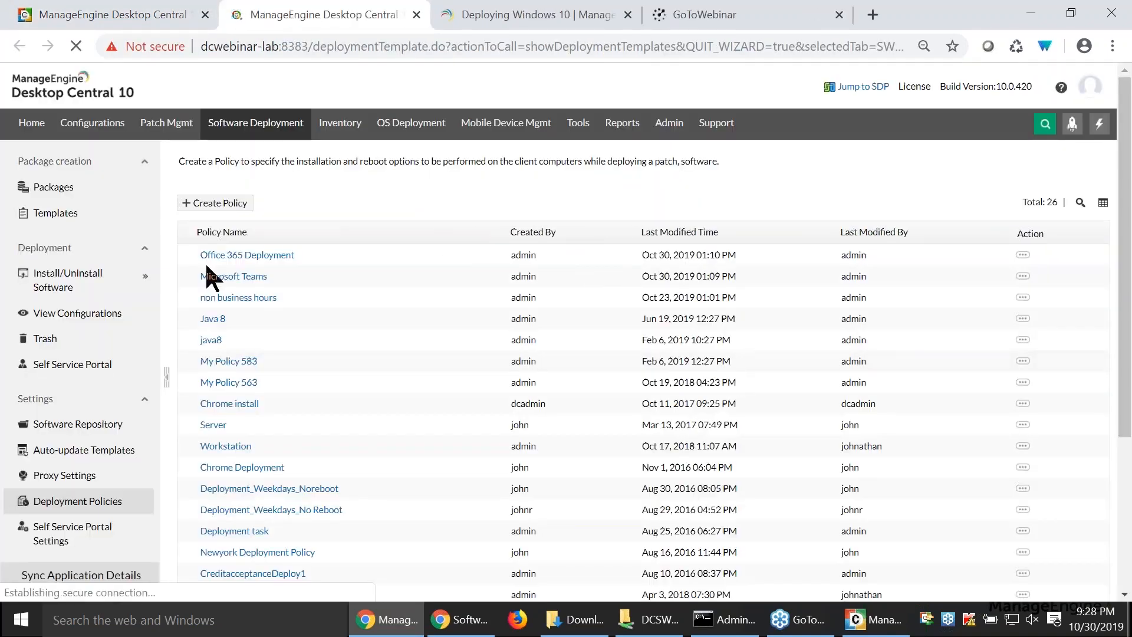
left_click(214, 203)
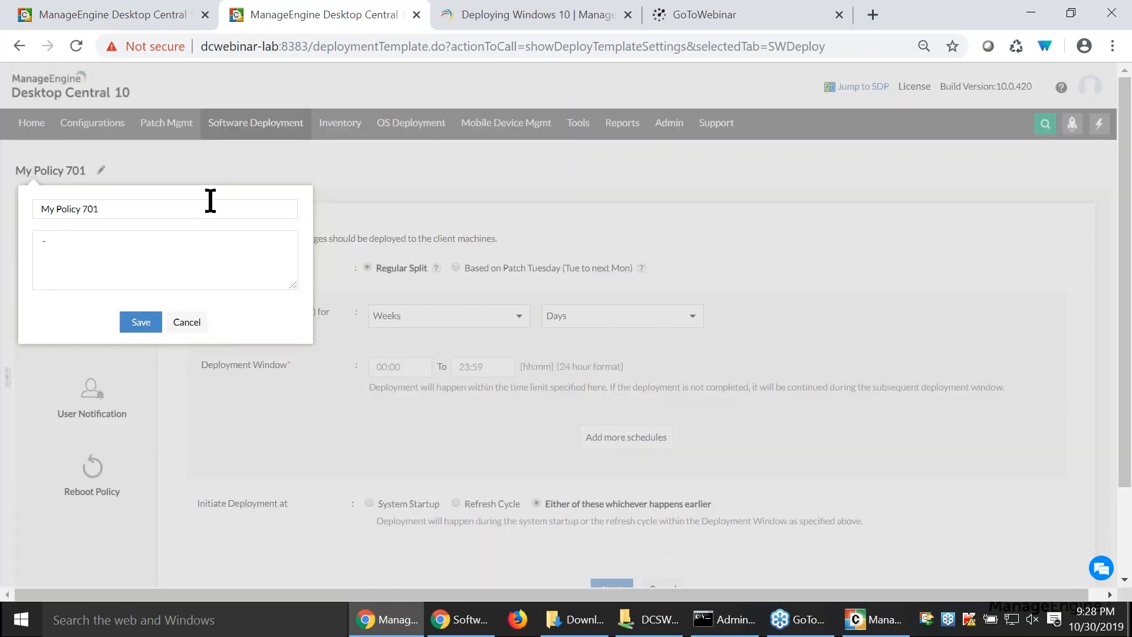
type("m")
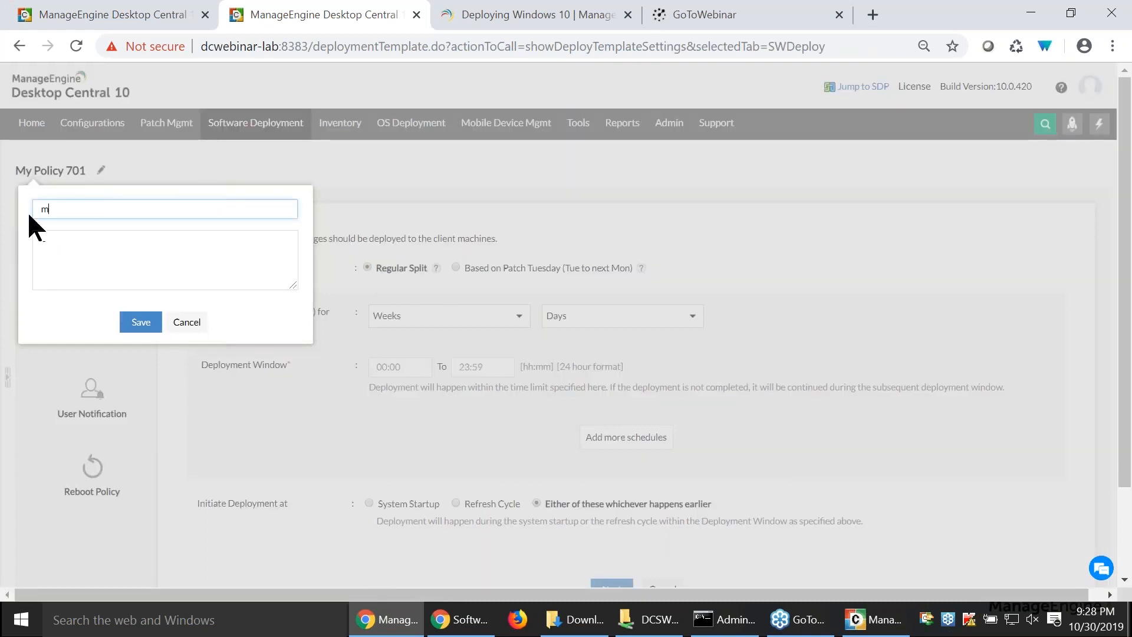
type("y")
left_click(188, 325)
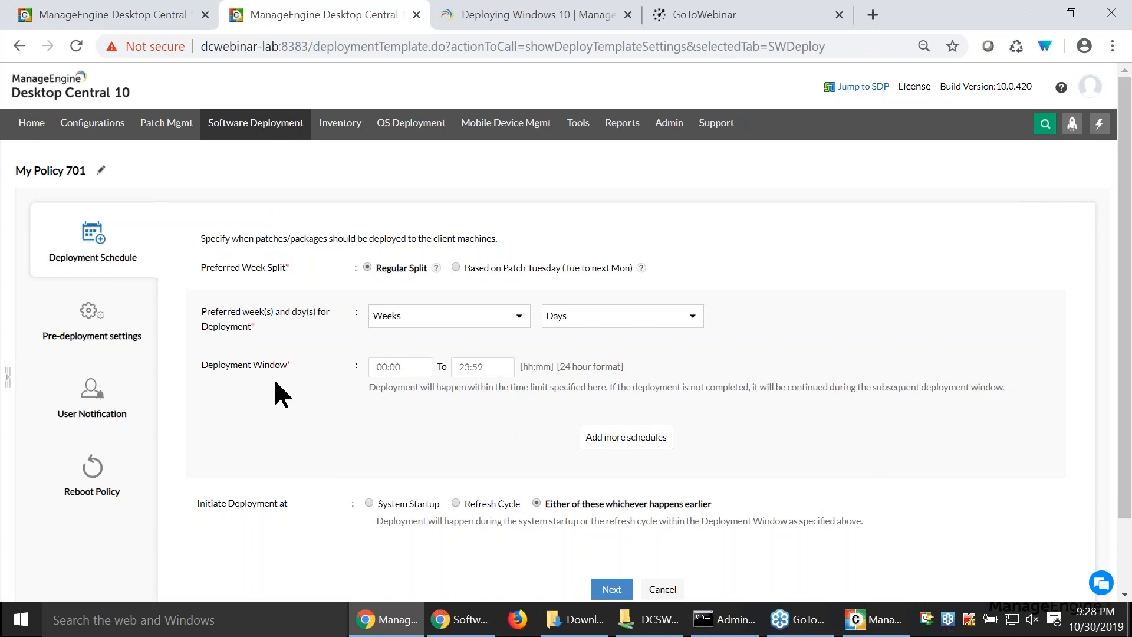
- Schedule the policy's deployment for the First and Second weeks on Sunday and Monday
left_click(398, 321)
left_click(375, 362)
left_click(377, 382)
left_click(340, 382)
left_click(595, 323)
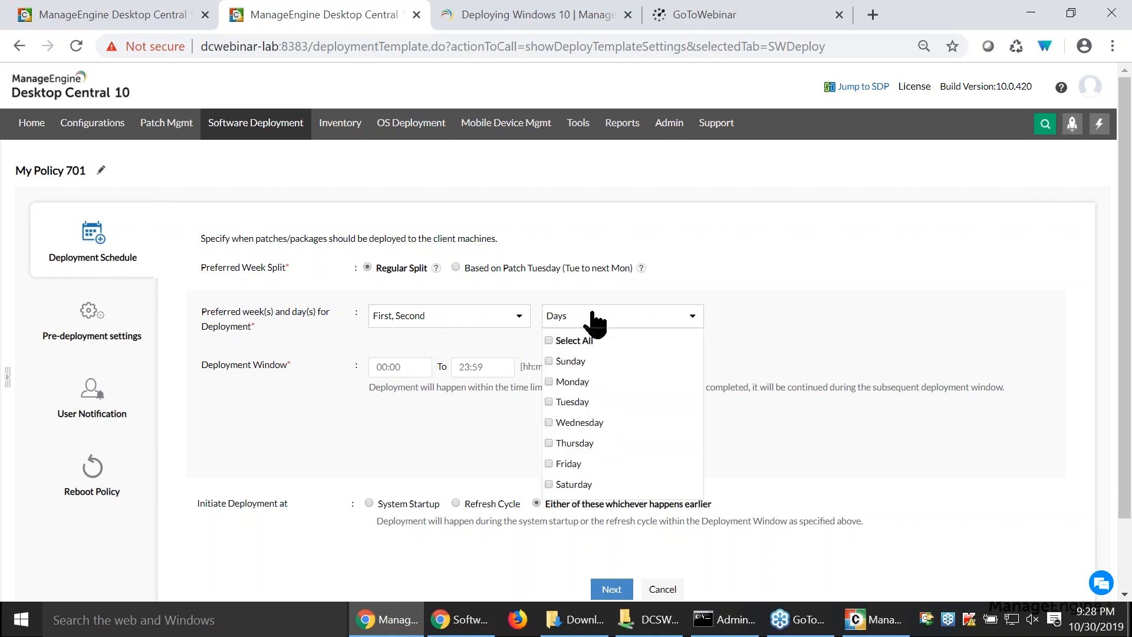
left_click(546, 362)
left_click(549, 381)
left_click(516, 422)
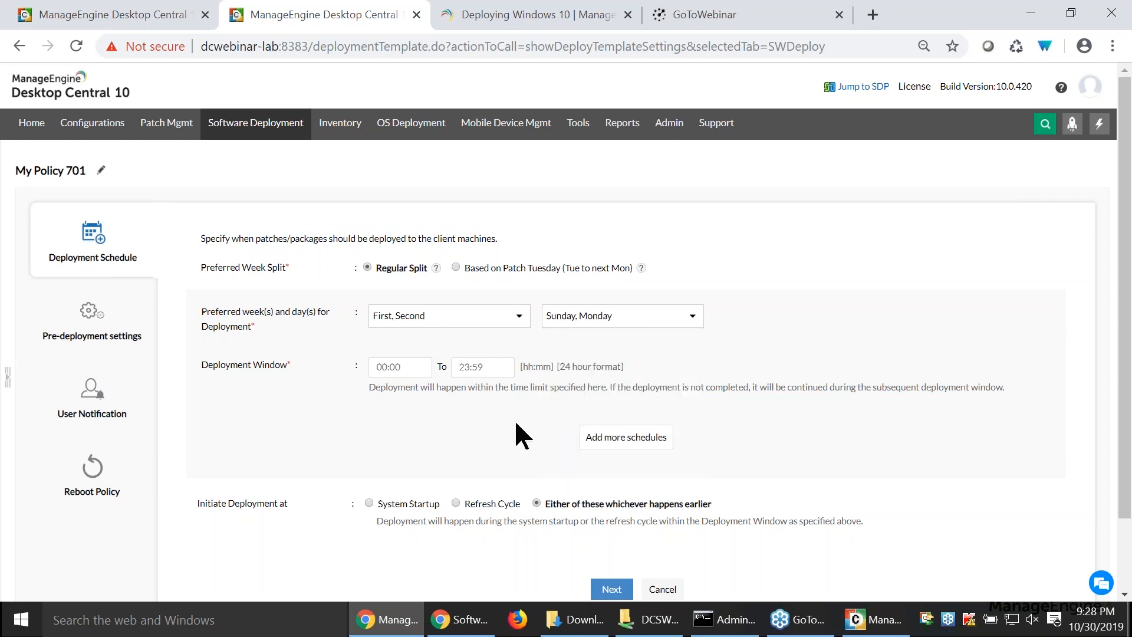
- Set the policy's deployment window from 10:00 to 15:00
left_click(379, 366)
type("10:00")
left_click(462, 368)
type("15:00")
scroll(196, 507, "down", 2)
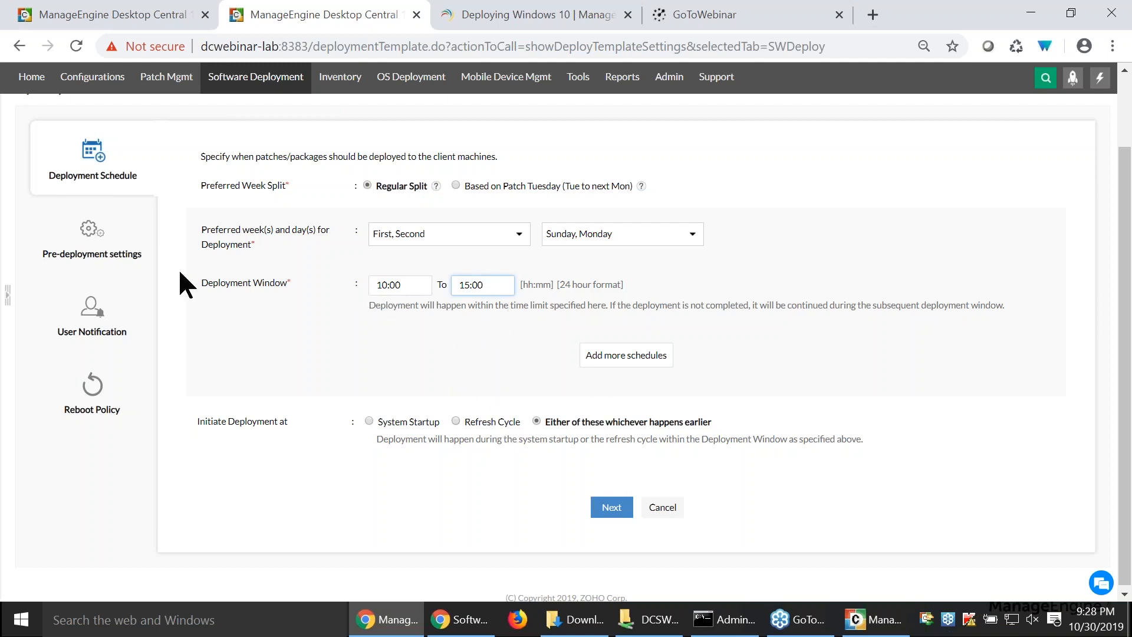
- Review the policy's pre-deployment options for waking computers and downloading software during the refresh cycle, alongside its deployment schedule
left_click(89, 230)
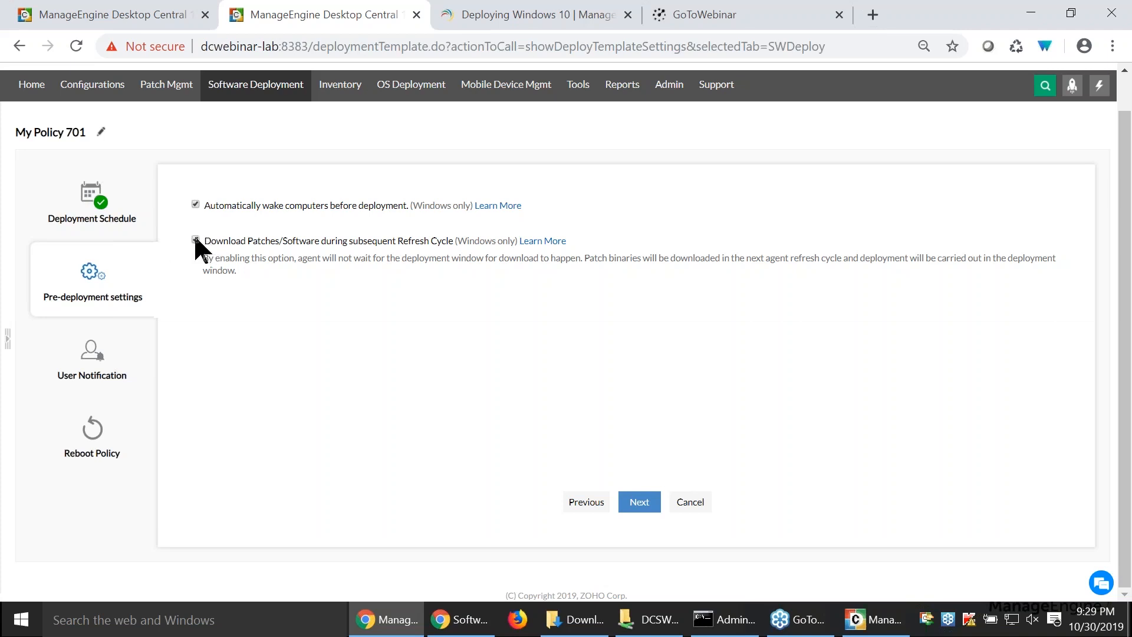
left_click(102, 230)
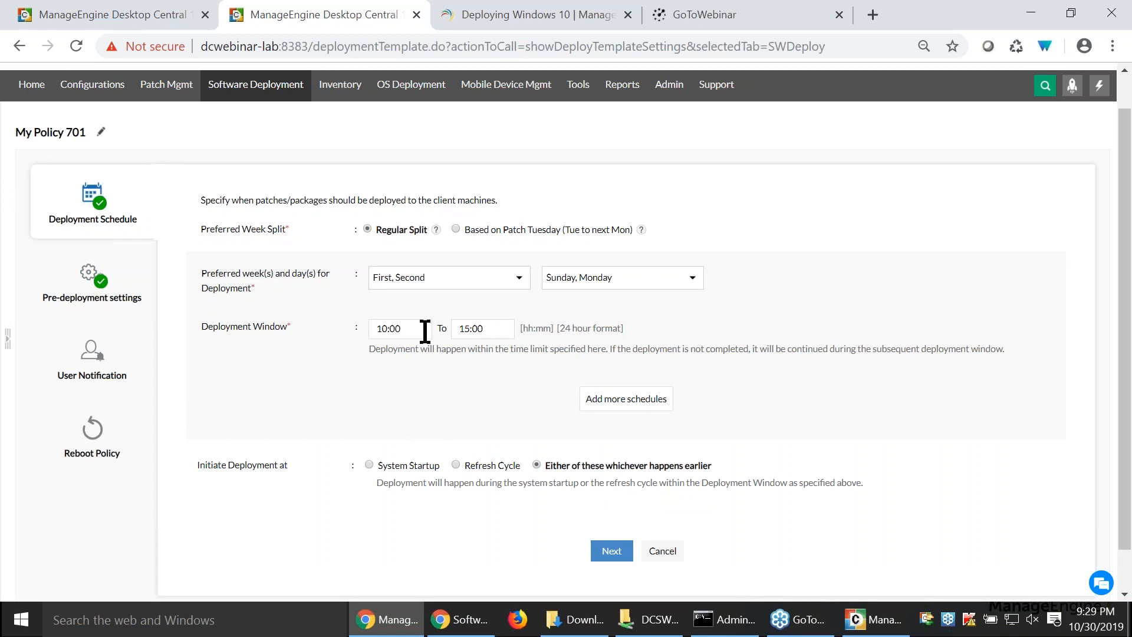
left_click(90, 272)
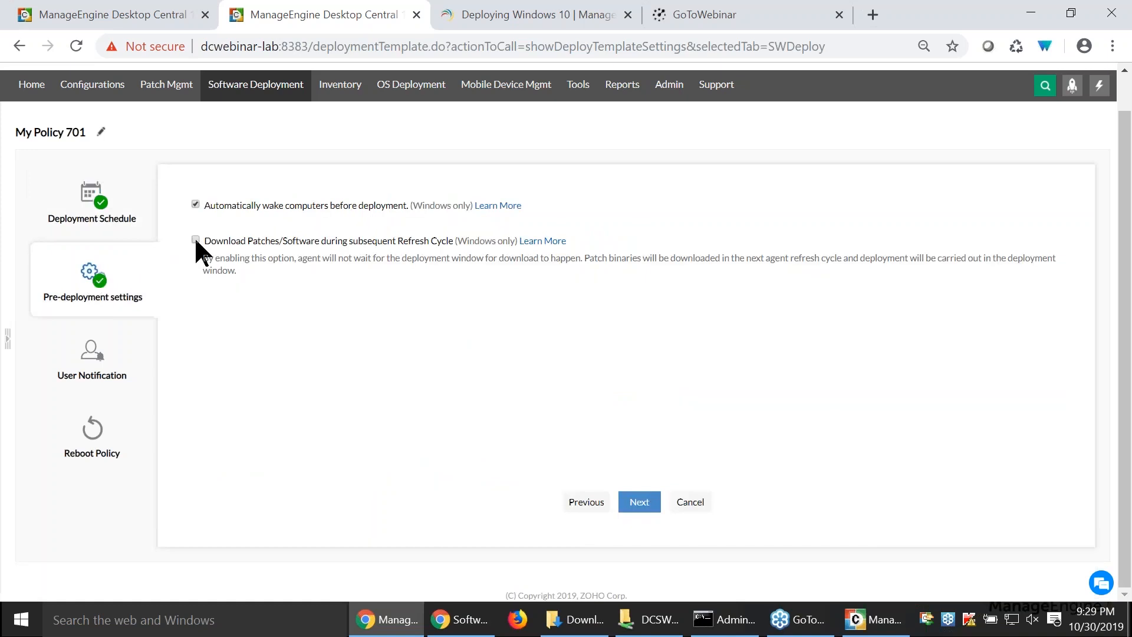
left_click(105, 236)
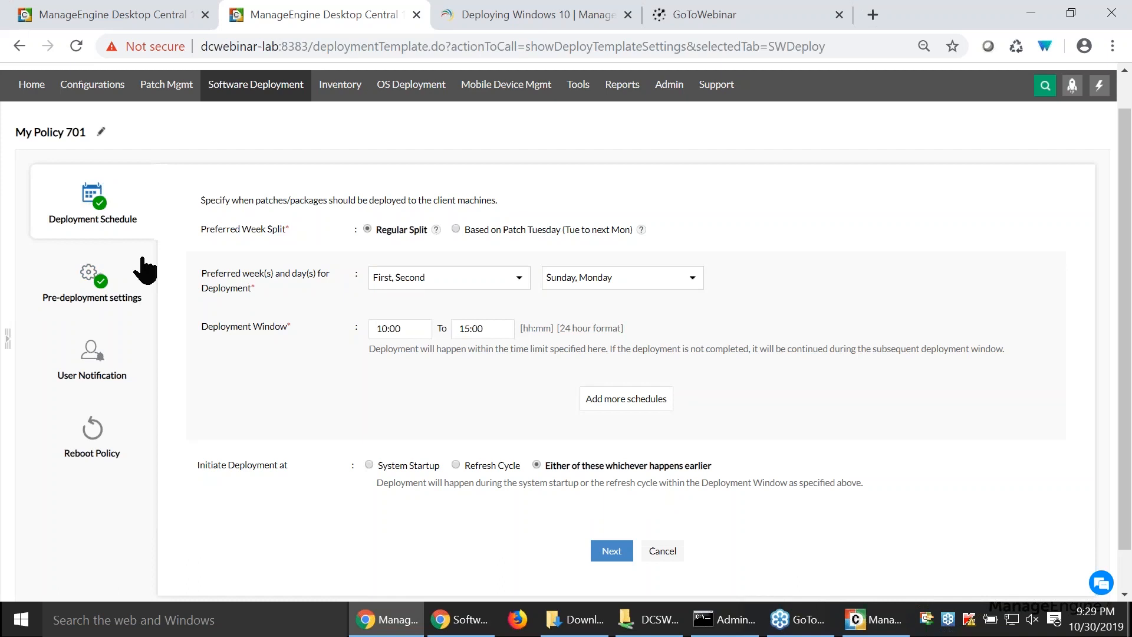
- Try enabling user notification about deployment with Allow Users to Skip Deployment in the policy, and turn both options off again
left_click(103, 358)
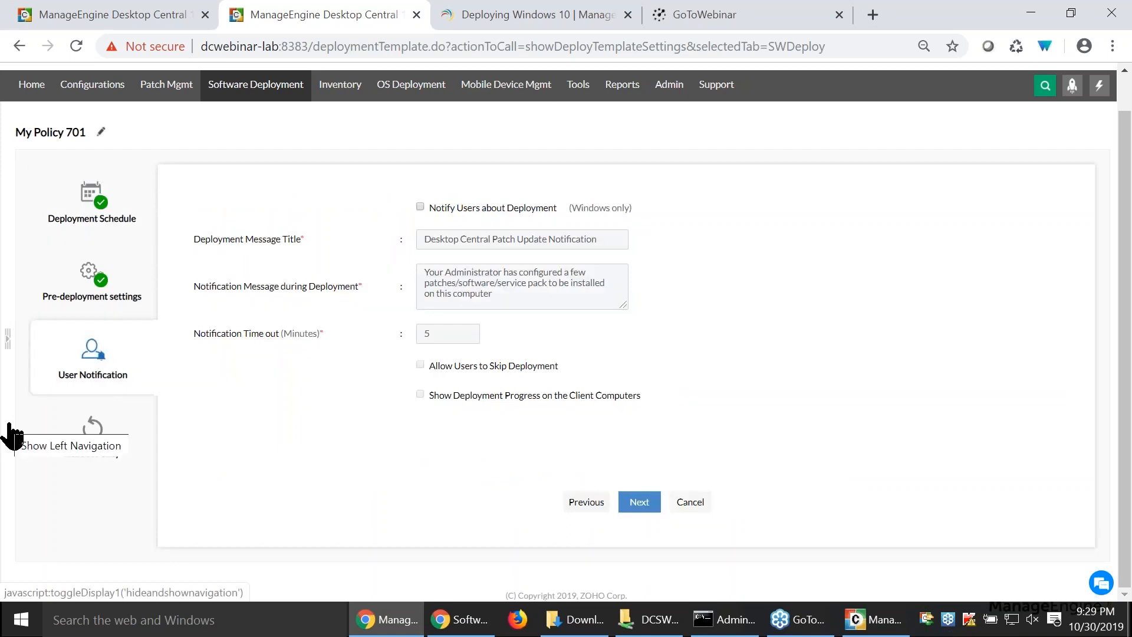
left_click(419, 205)
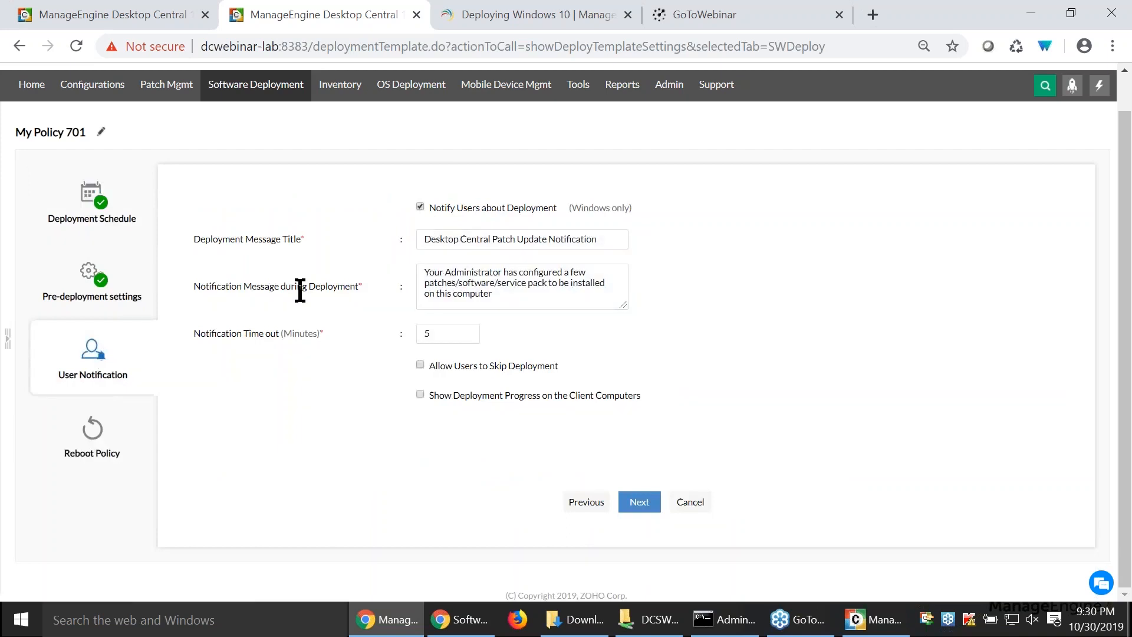
left_click(420, 365)
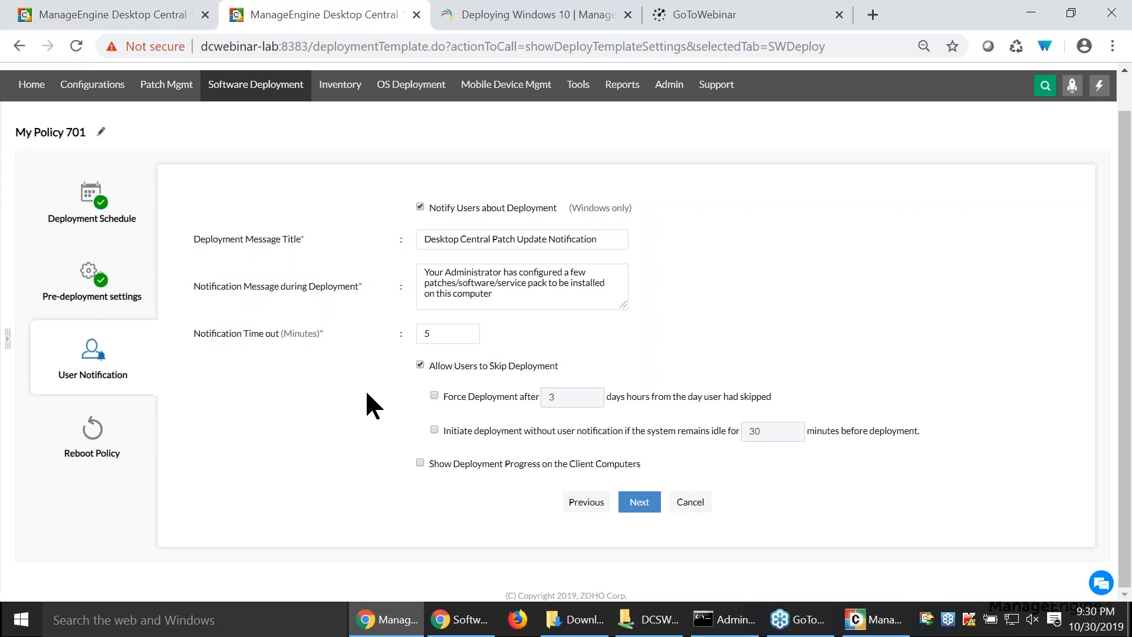
left_click(421, 365)
left_click(420, 207)
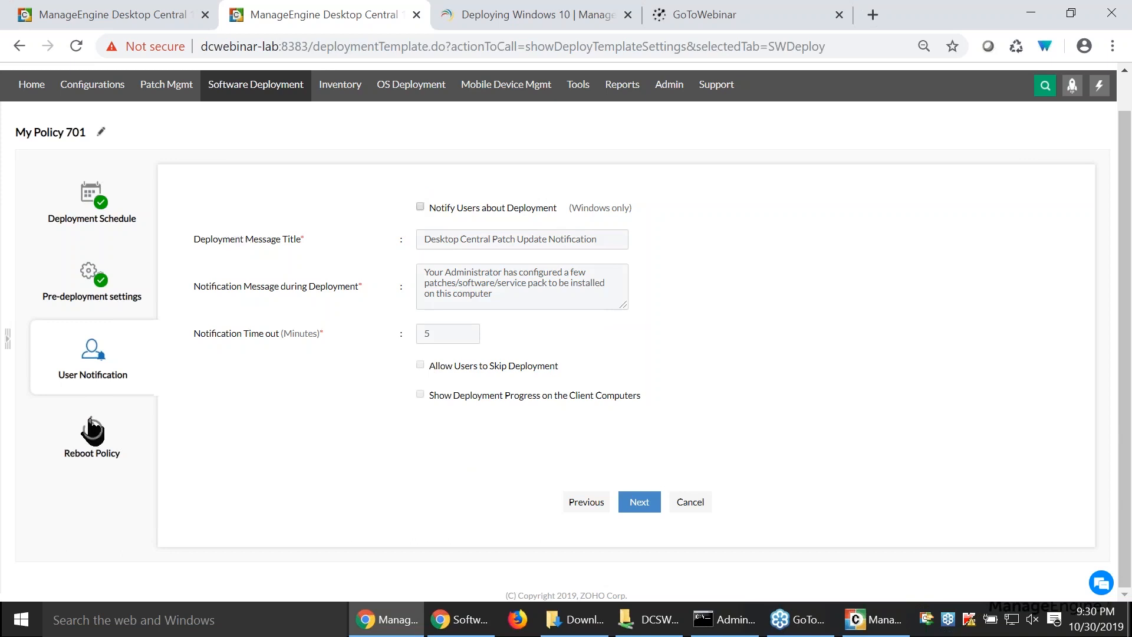
- Examine the Reboot and Shutdown options in the deployment policy's reboot settings
left_click(92, 429)
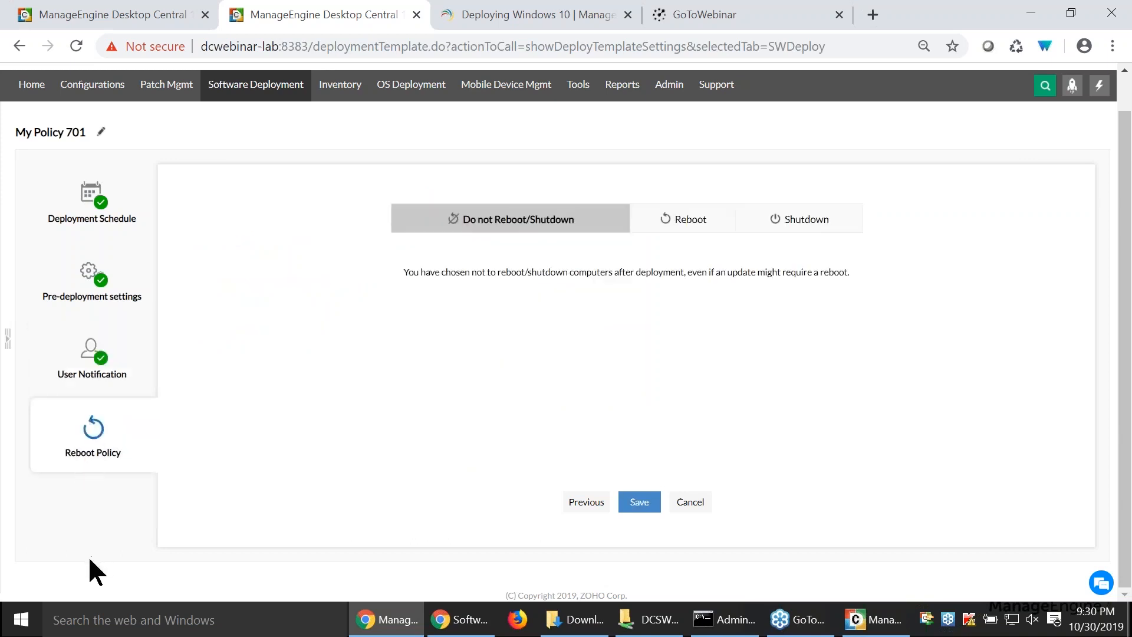
left_click(688, 229)
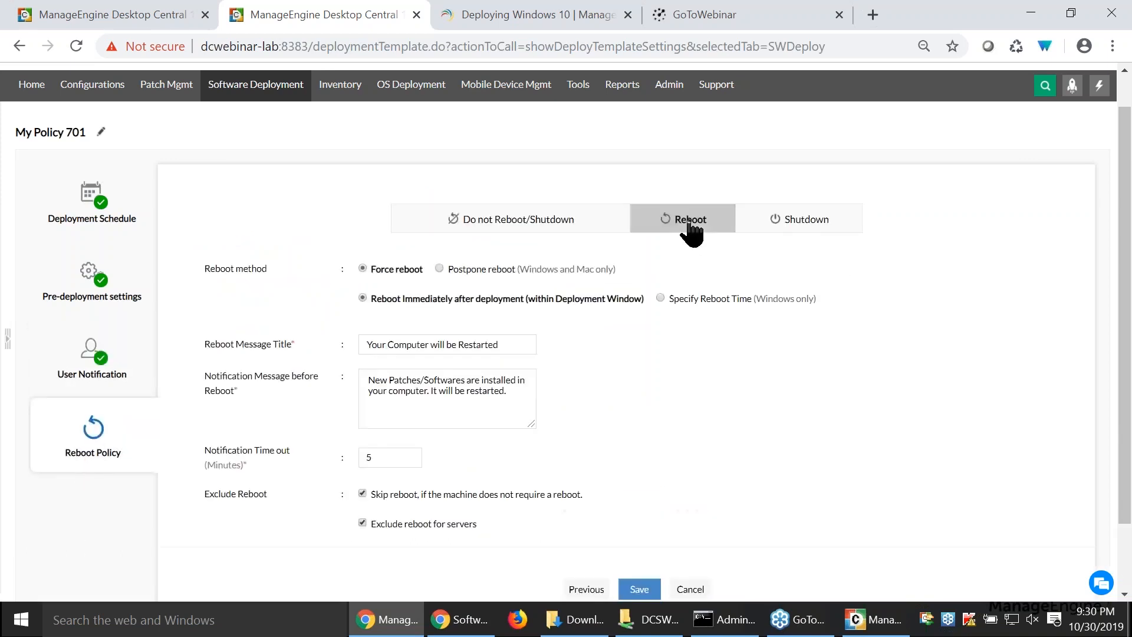
left_click(776, 233)
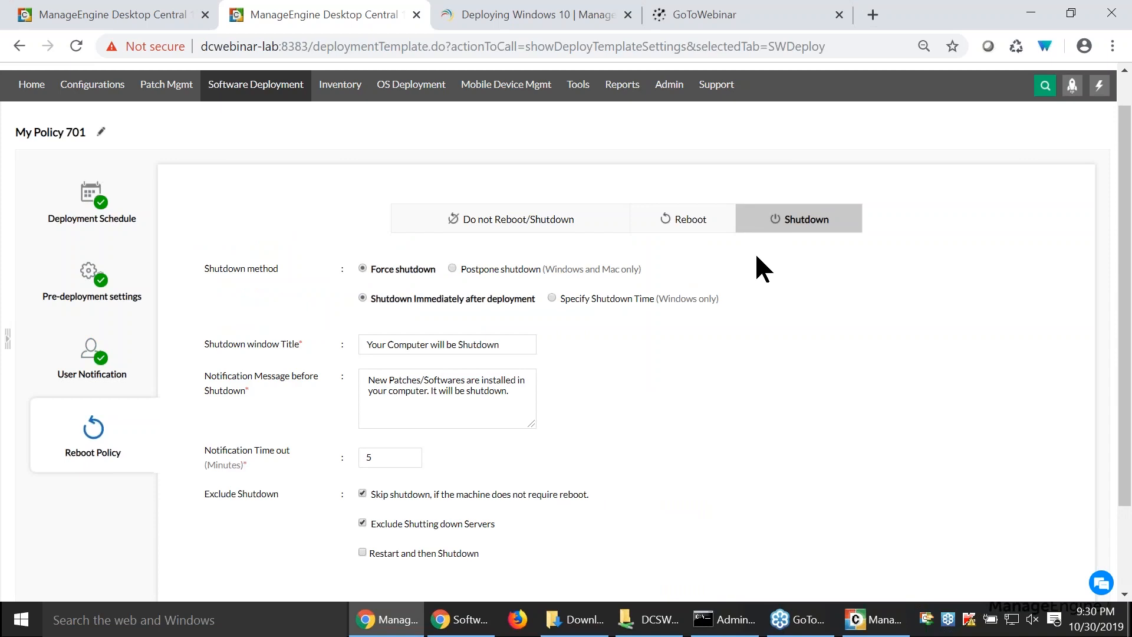
scroll(765, 261, "down", 2)
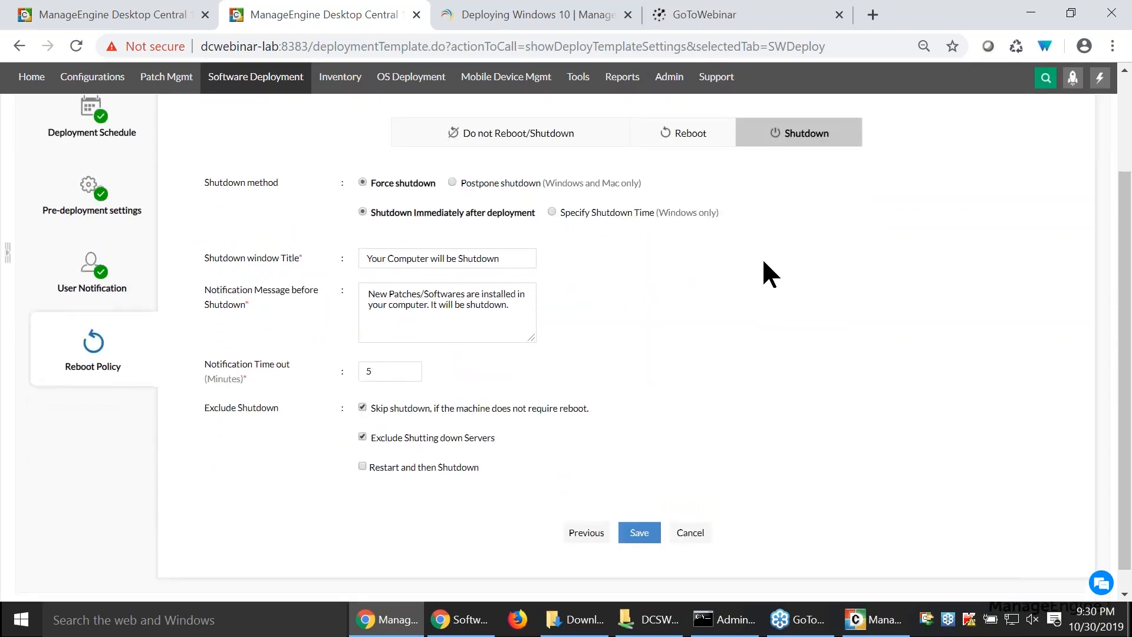
- Return to the install configuration and apply the existing Microsoft Teams deployment policy to it
left_click(83, 18)
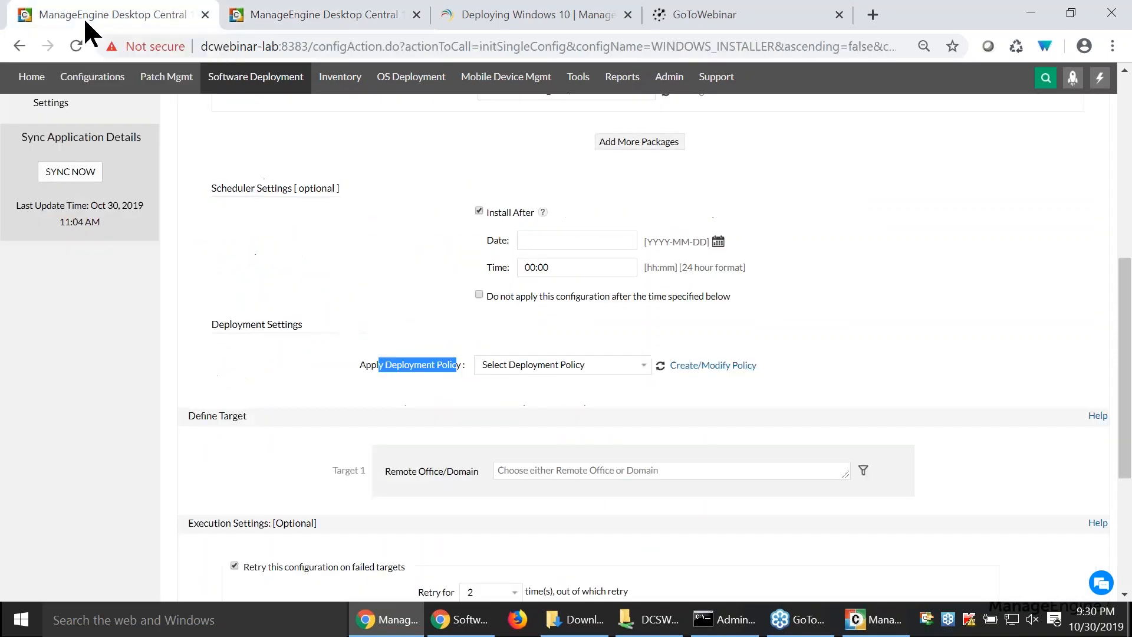
left_click(541, 370)
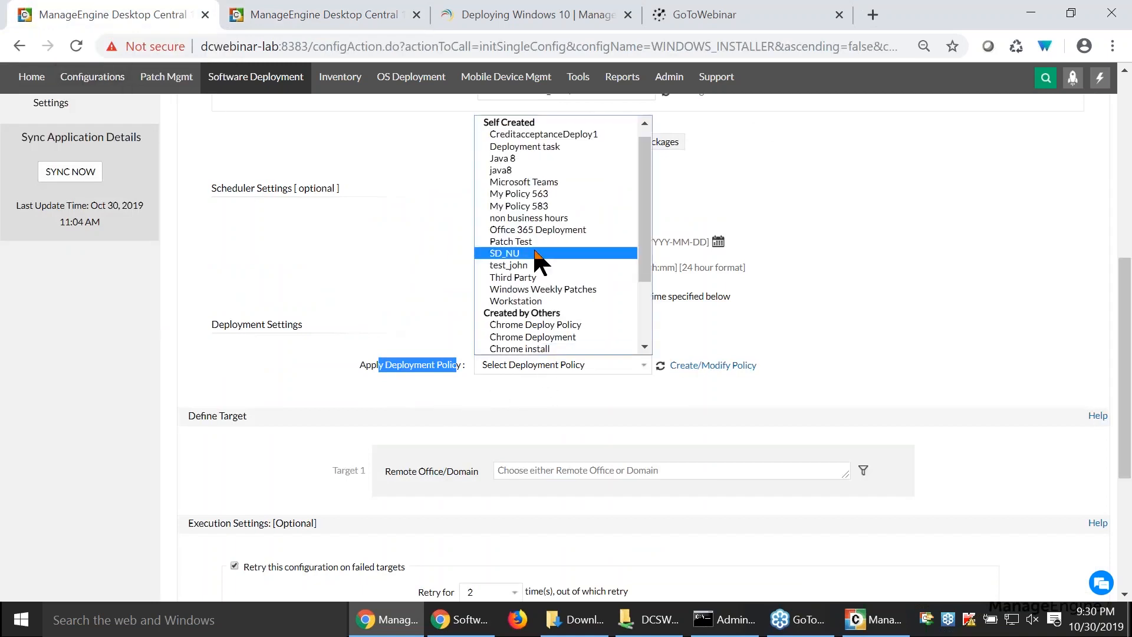
left_click(542, 181)
left_click(416, 383)
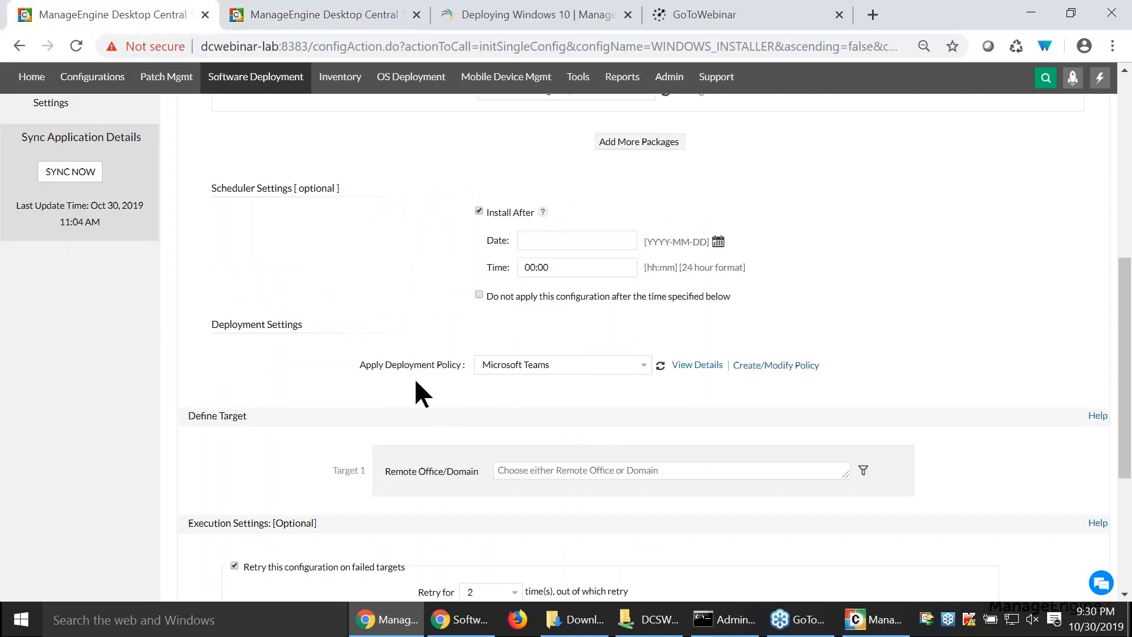
- Target all remote offices with the configuration: SFO, New York, Local Office, San Francisco, Roaming User and London
scroll(413, 413, "down", 3)
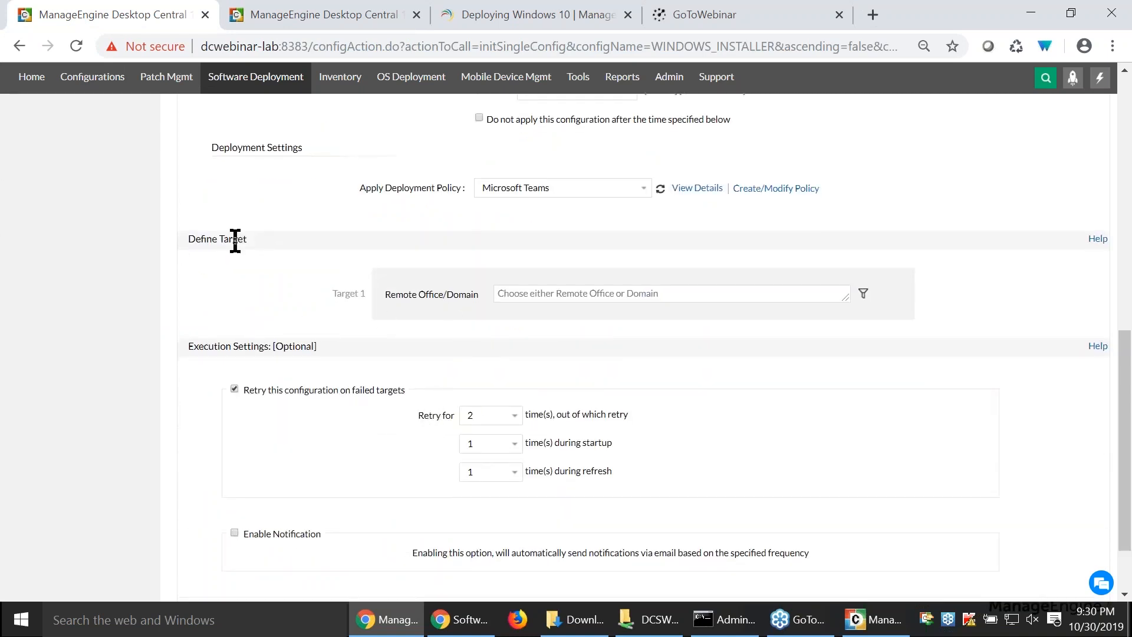
left_click(593, 293)
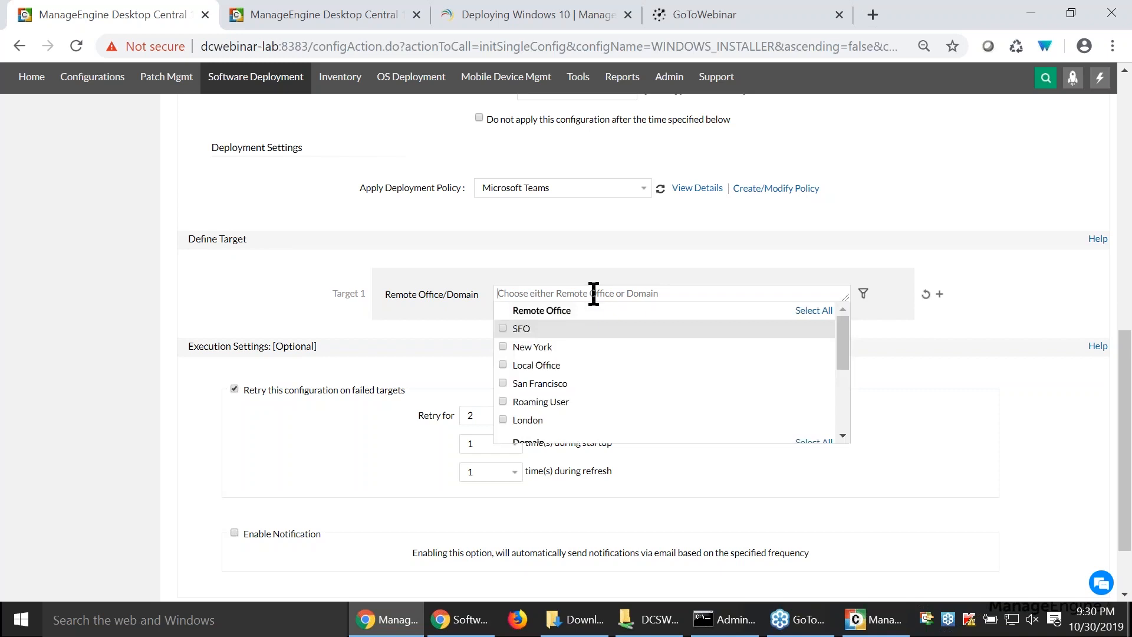
left_click(808, 313)
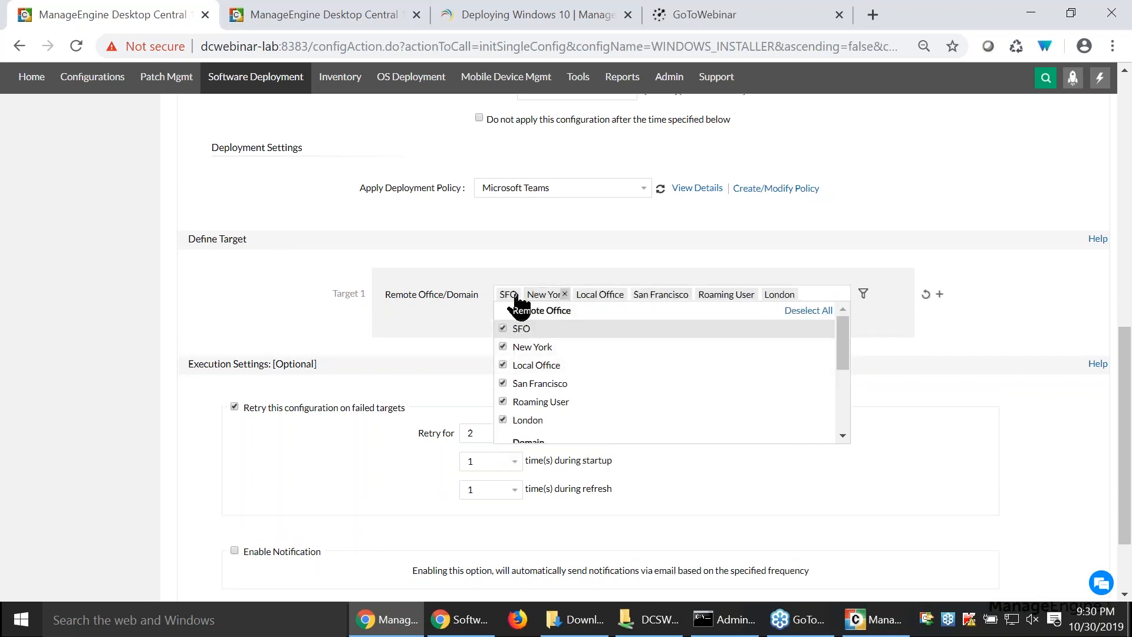
left_click(455, 334)
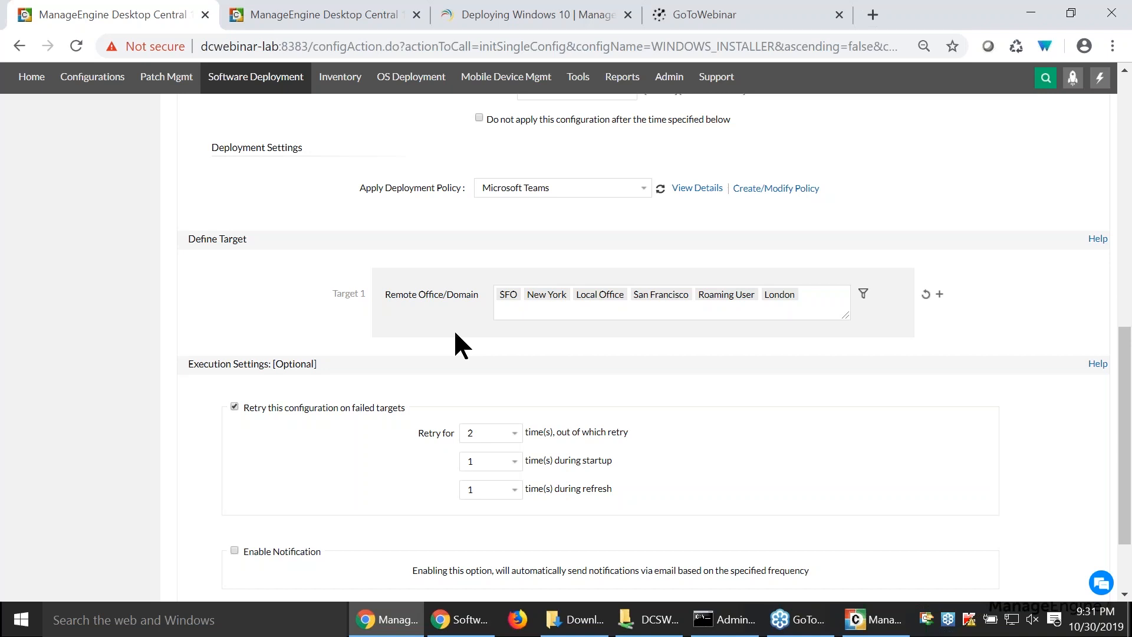
- Enable the scheduler option that stops applying the configuration after a specified expiry date and time
scroll(438, 336, "up", 3)
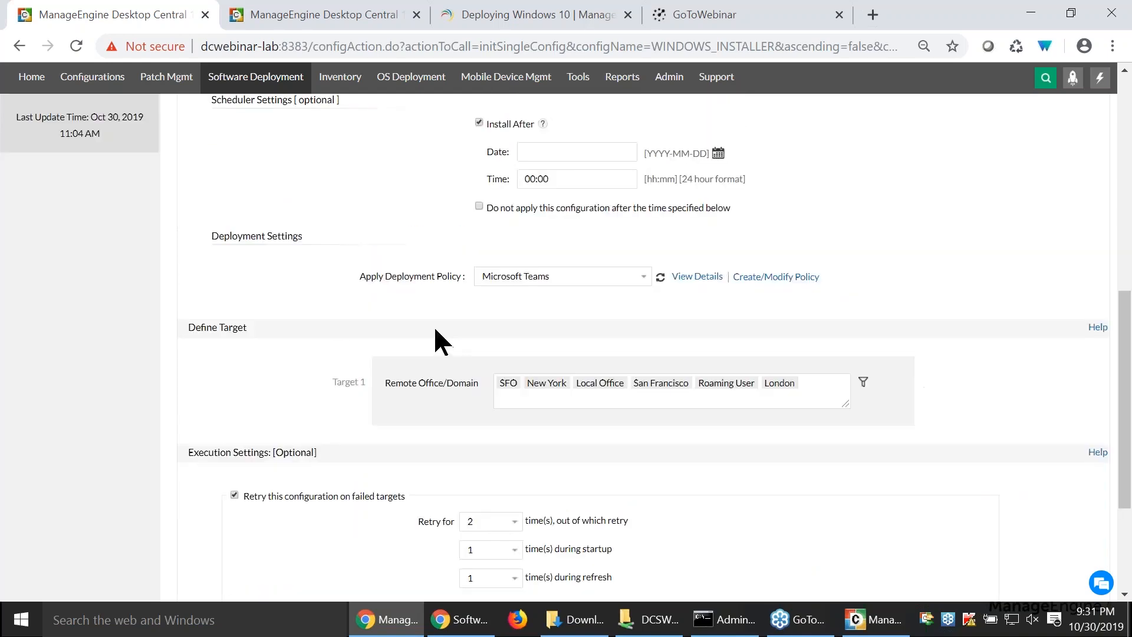
left_click(479, 294)
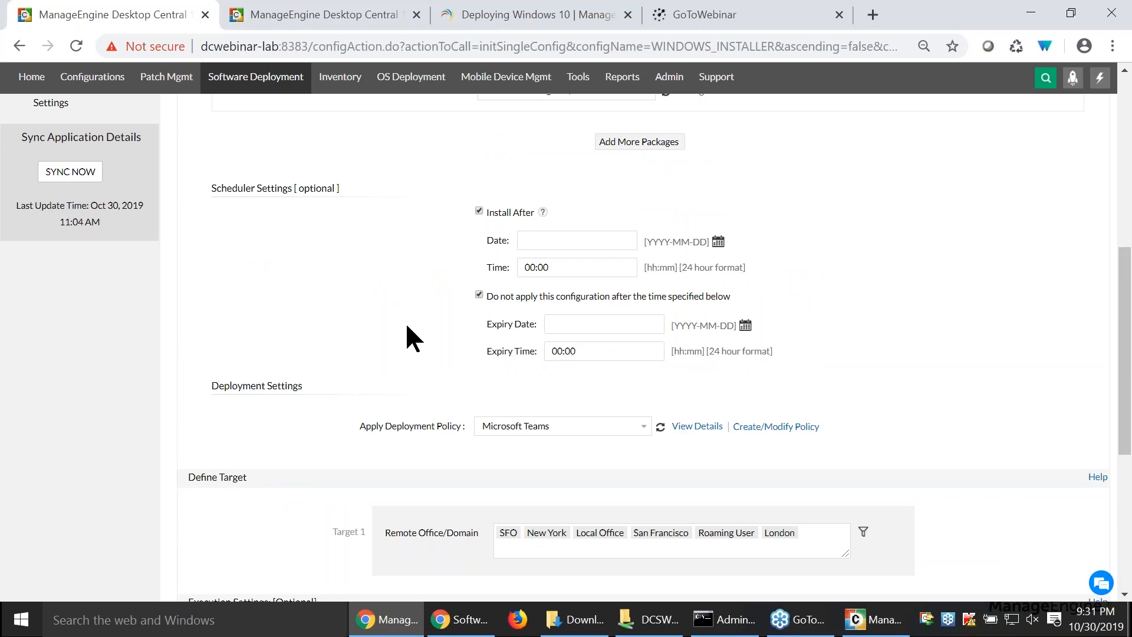
scroll(407, 330, "down", 5)
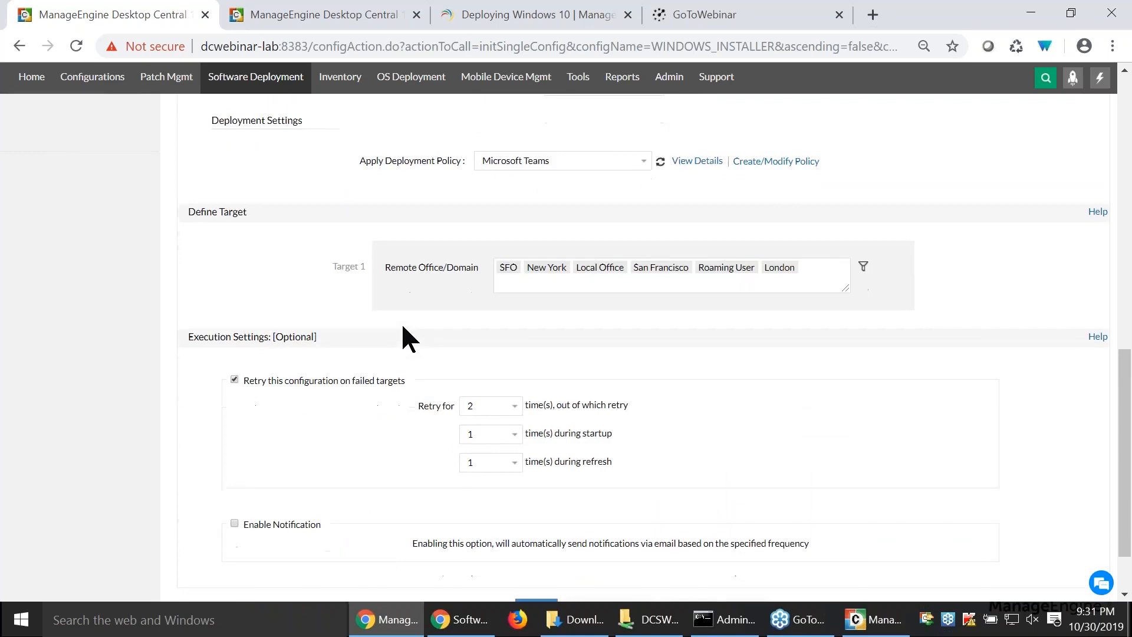
- Enable e-mail notification in the configuration's execution settings, keeping the default retry and notification frequency
scroll(402, 326, "down", 2)
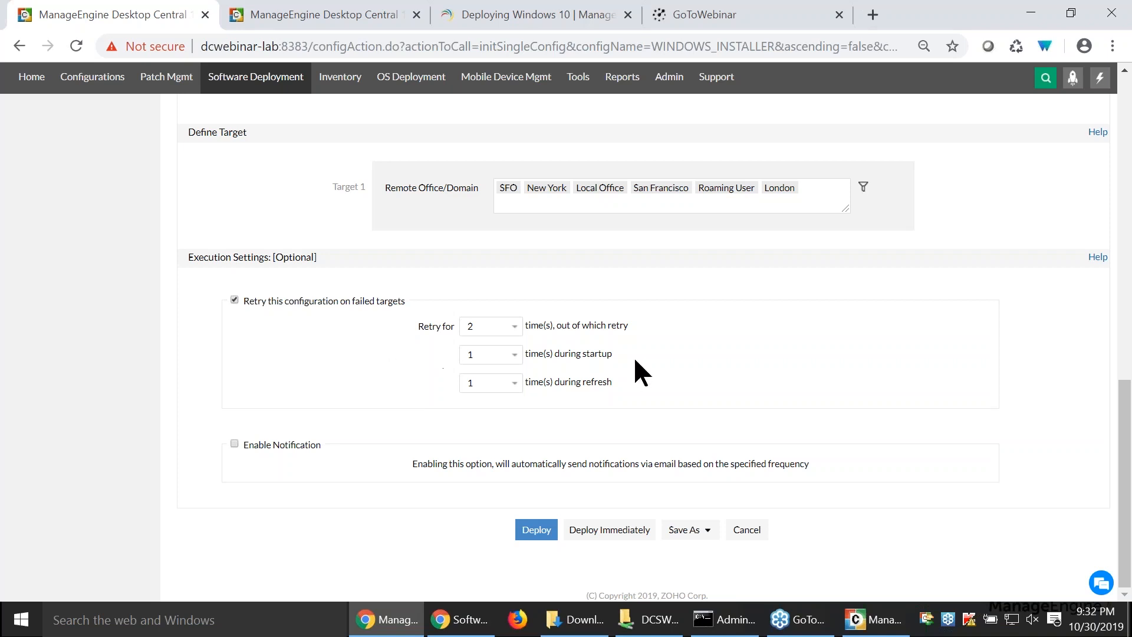
left_click_drag(458, 382, 598, 373)
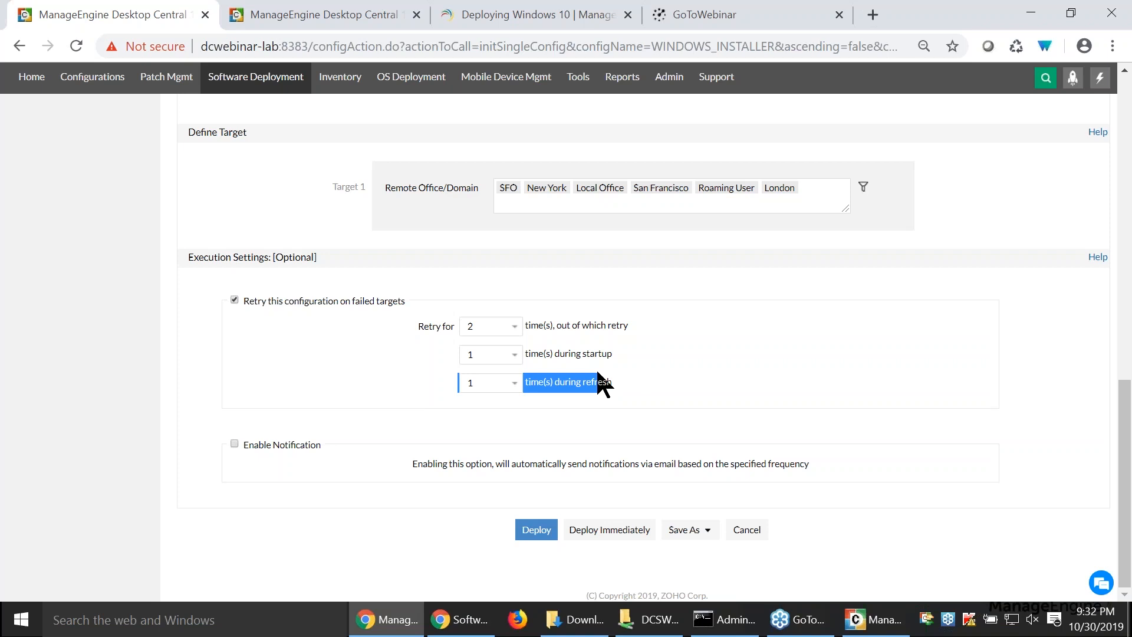
left_click(234, 444)
scroll(241, 491, "down", 2)
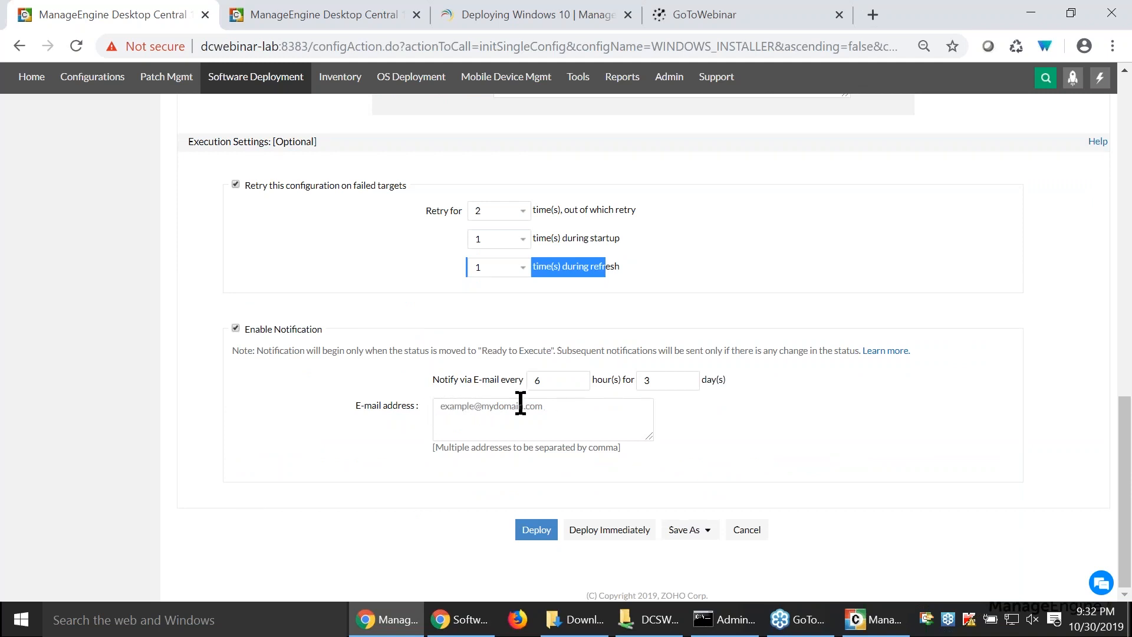
- Look up the Mail Server Settings in the administration area and return to the install configuration
left_click(337, 17)
left_click(669, 88)
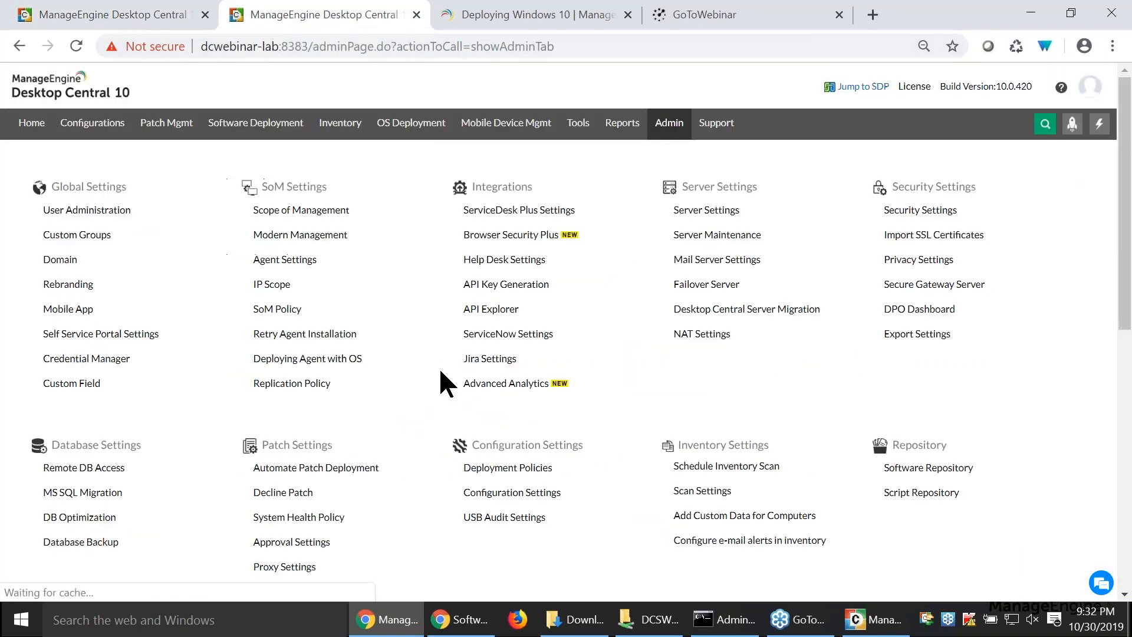
left_click(748, 261)
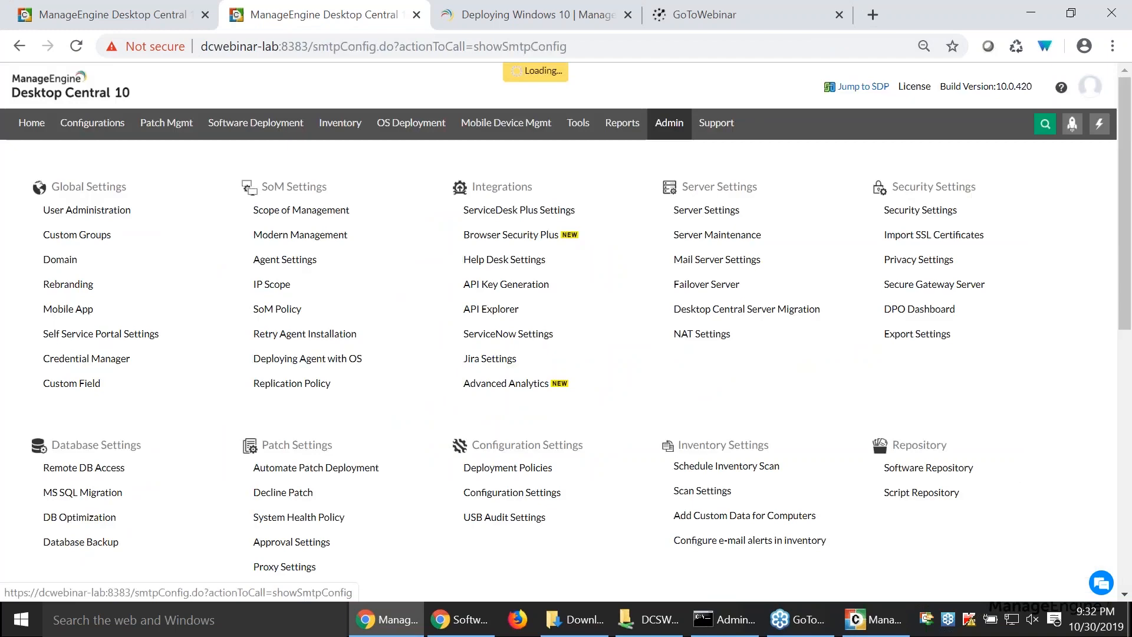
left_click(85, 12)
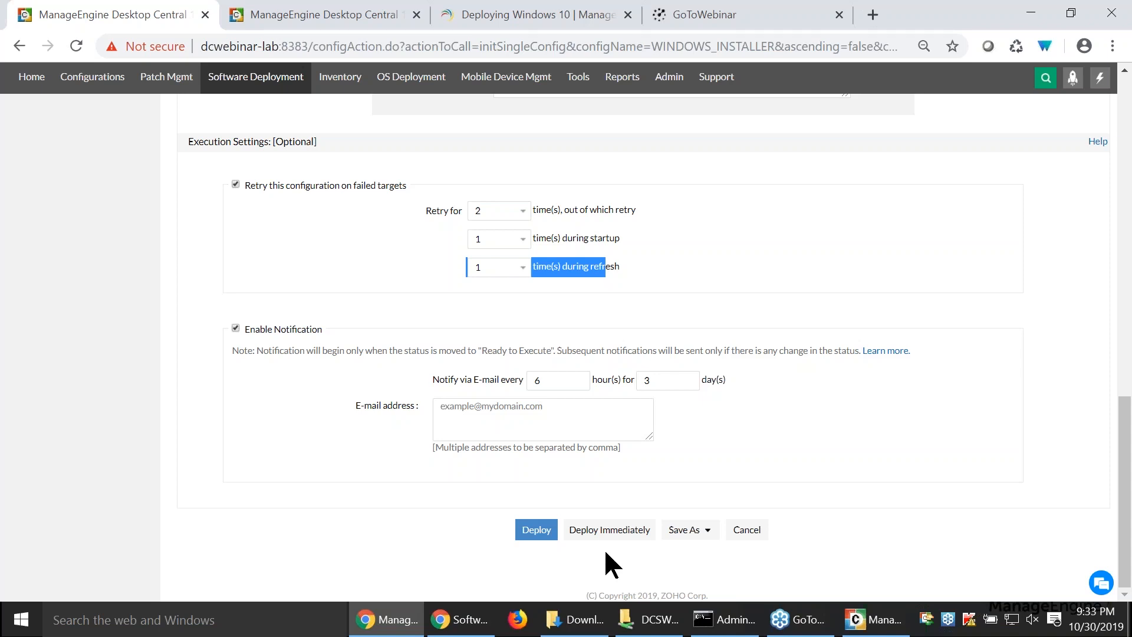
key("alt+Tab")
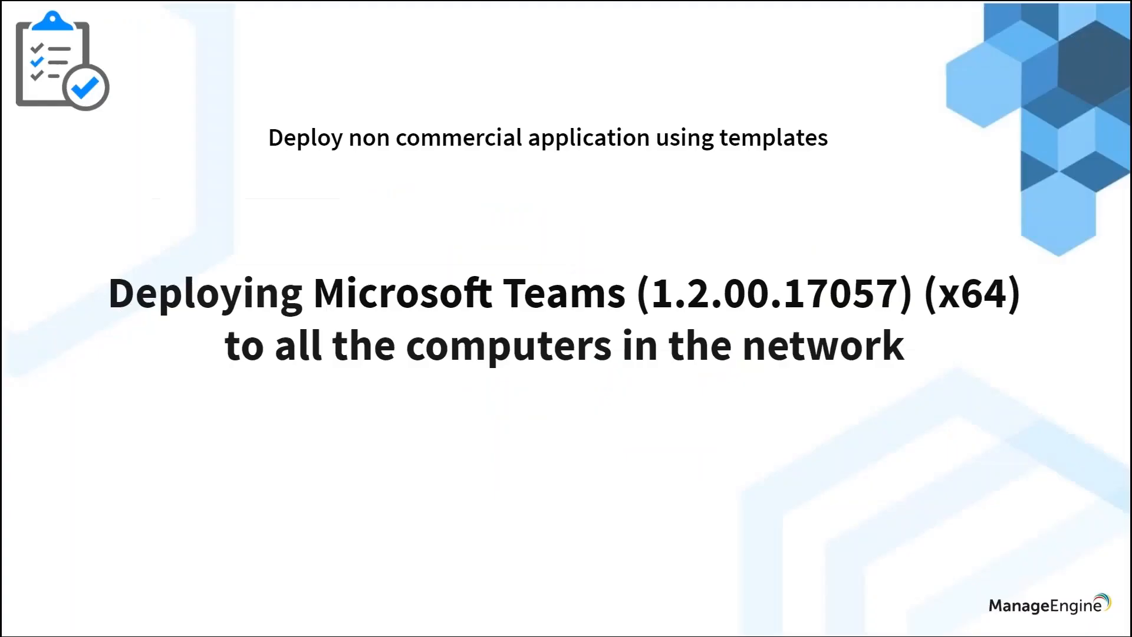
key("Right")
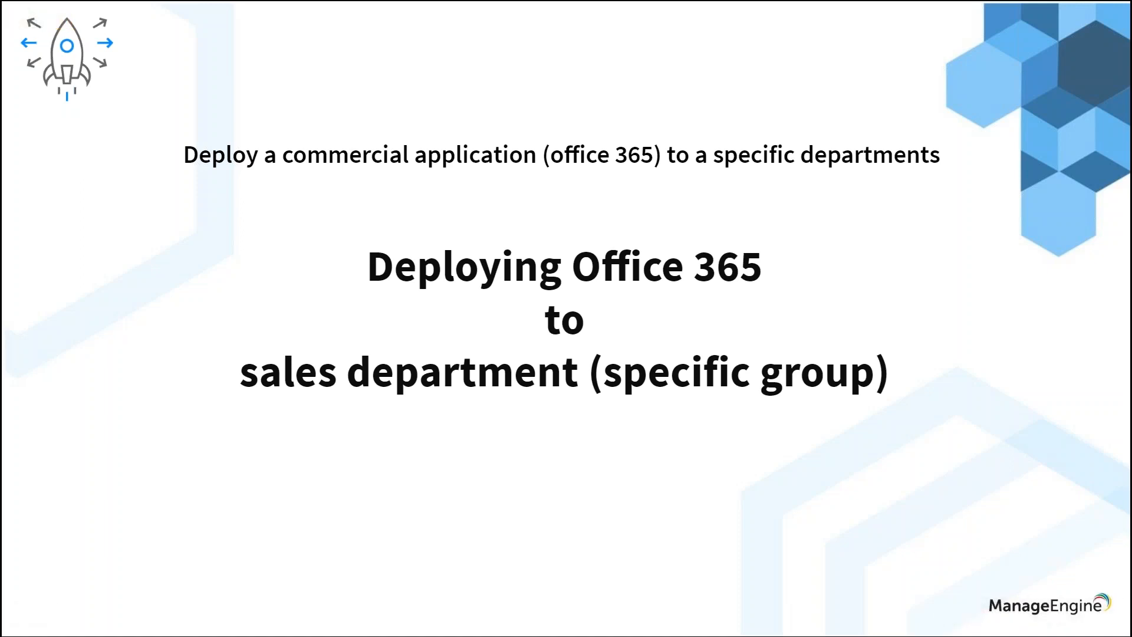
key("alt+Tab")
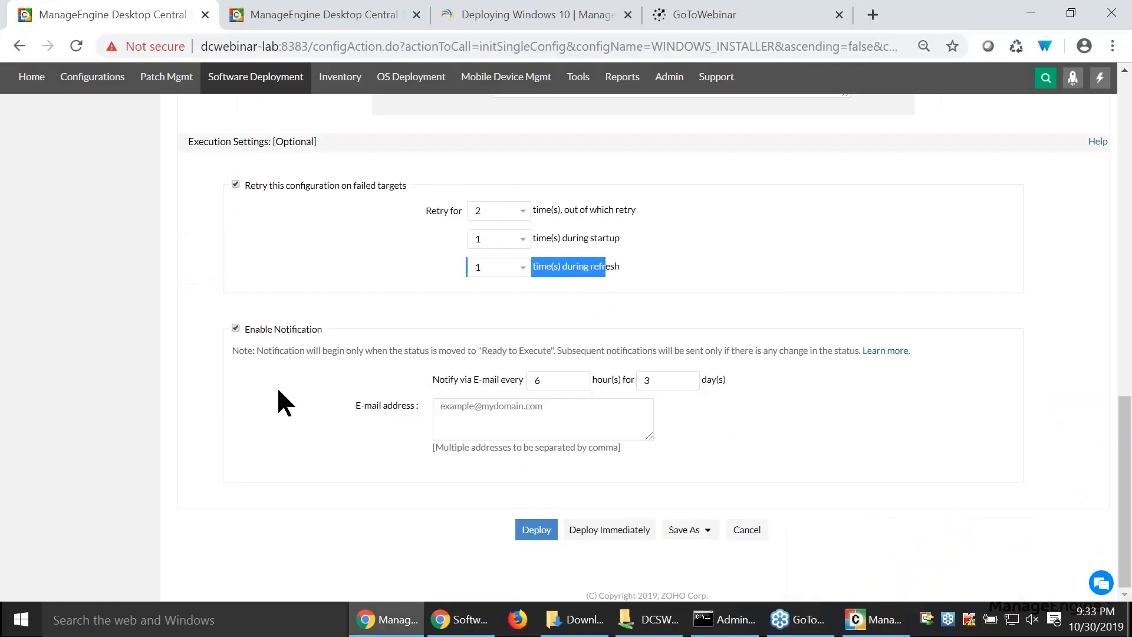
- Search the software deployment templates for the application "office 365"
scroll(282, 389, "up", 15)
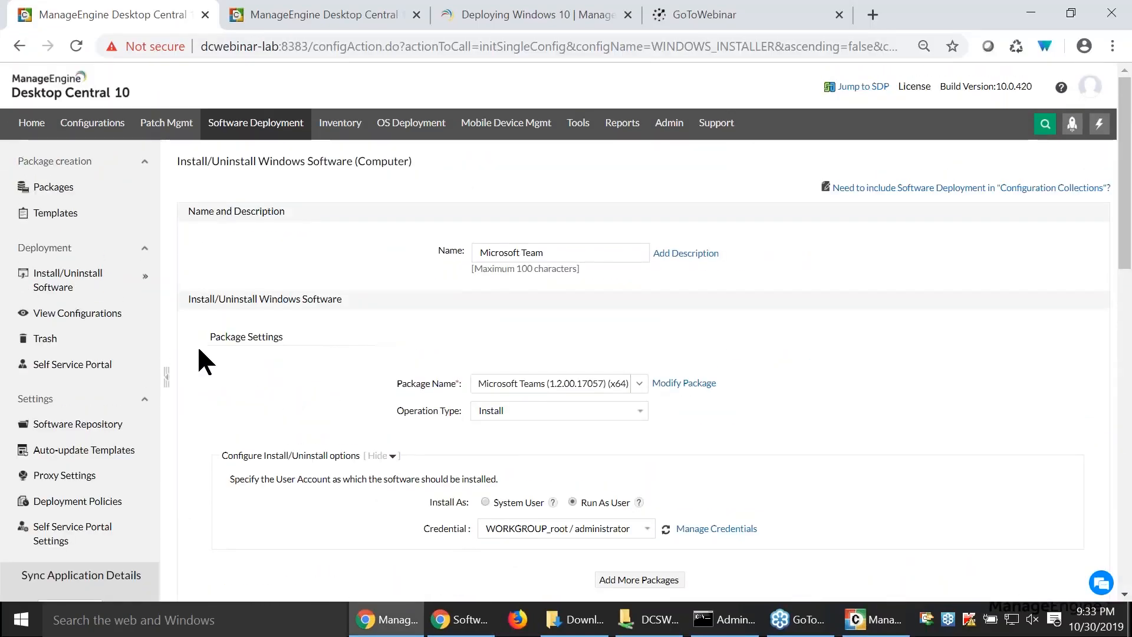
left_click(57, 215)
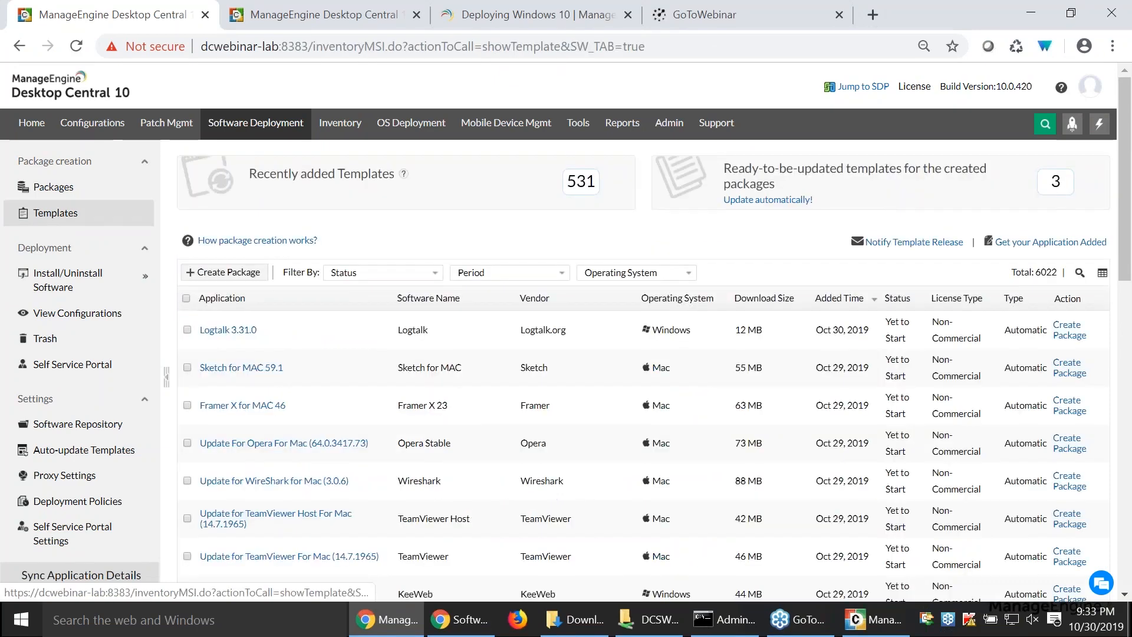
left_click(1080, 272)
type("offic")
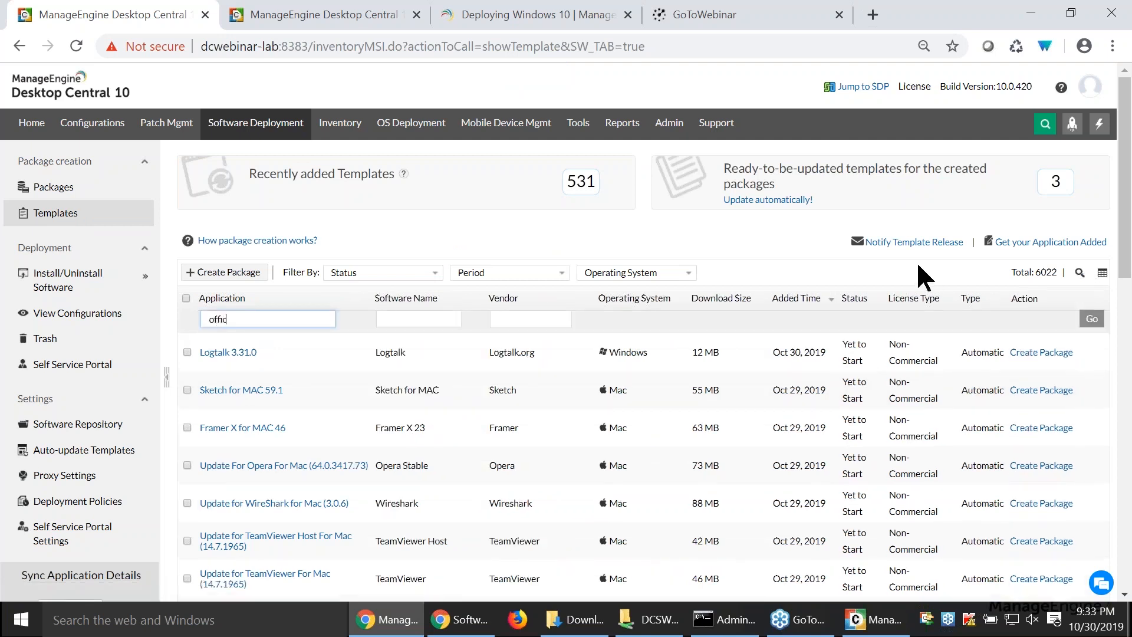
type("e 365")
key("Return")
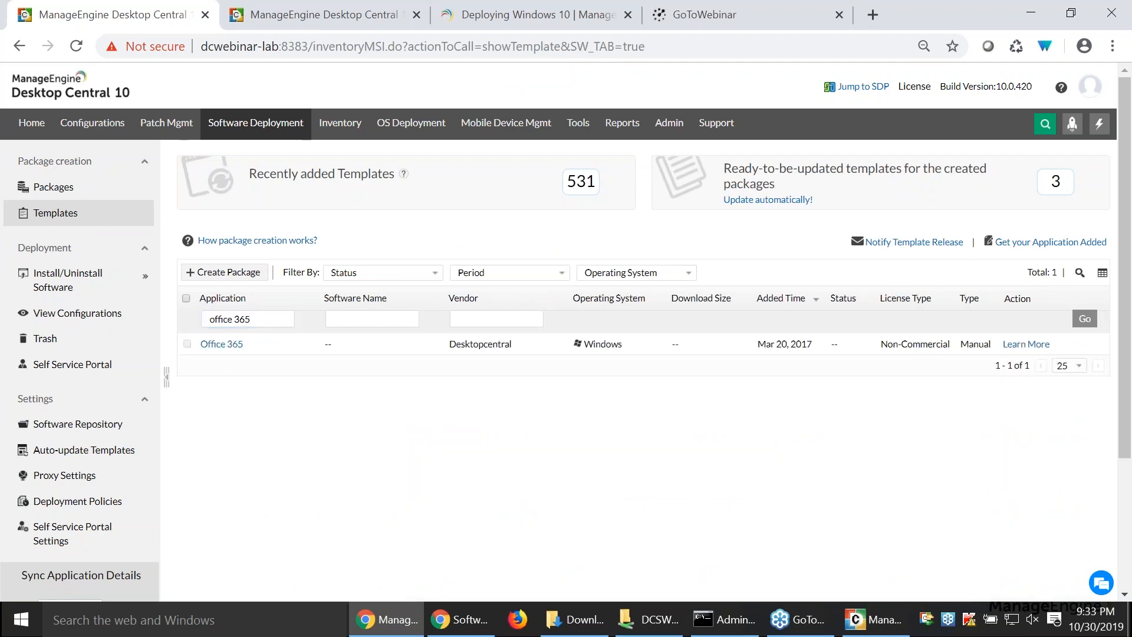
- Open the how-to document linked in the Office 365 template's details and review its deployment steps
left_click(222, 344)
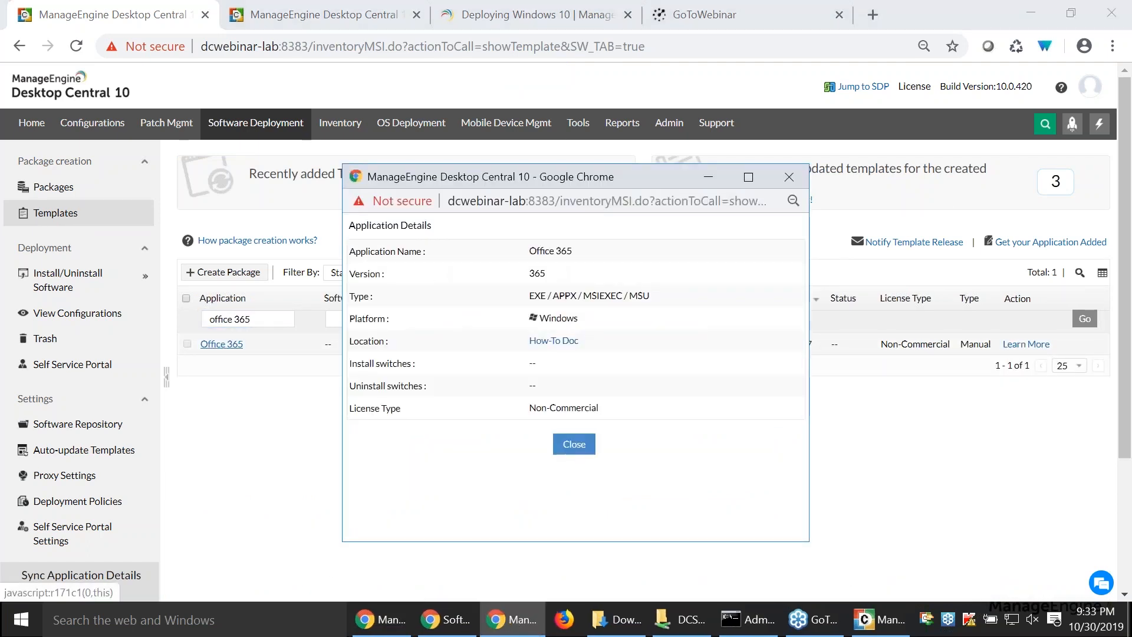
left_click(553, 340)
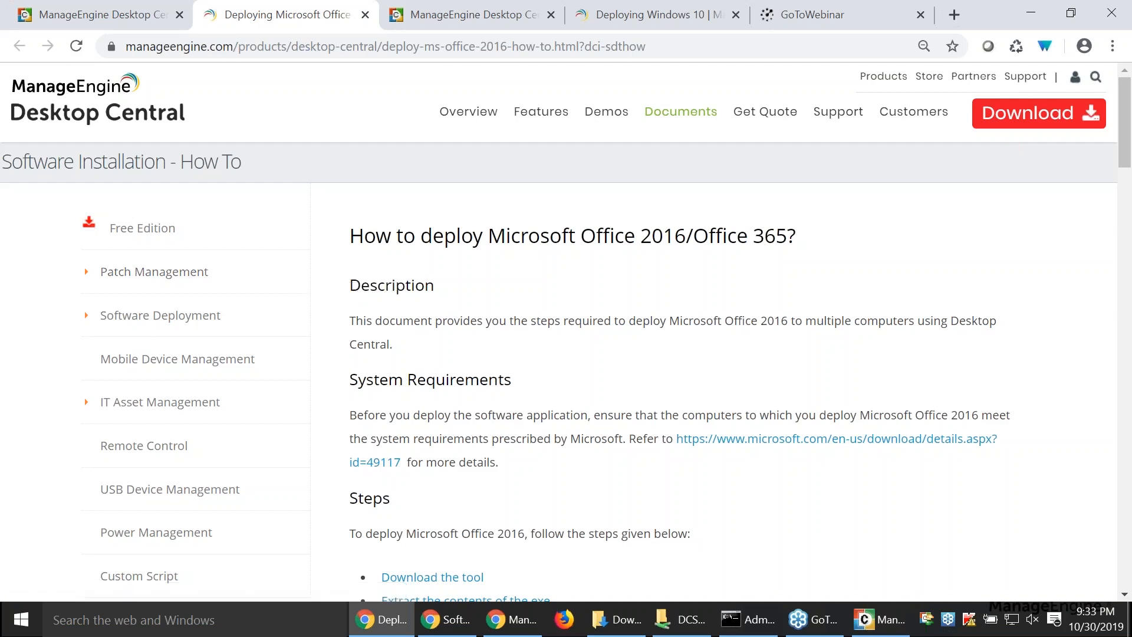
scroll(649, 354, "down", 3)
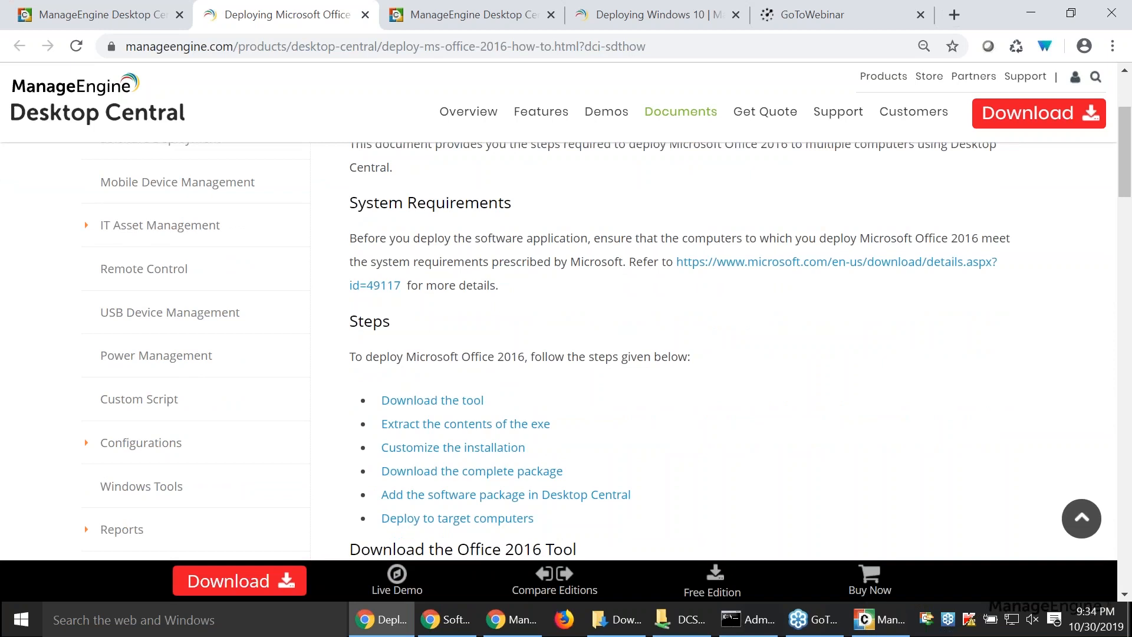
scroll(791, 424, "down", 3)
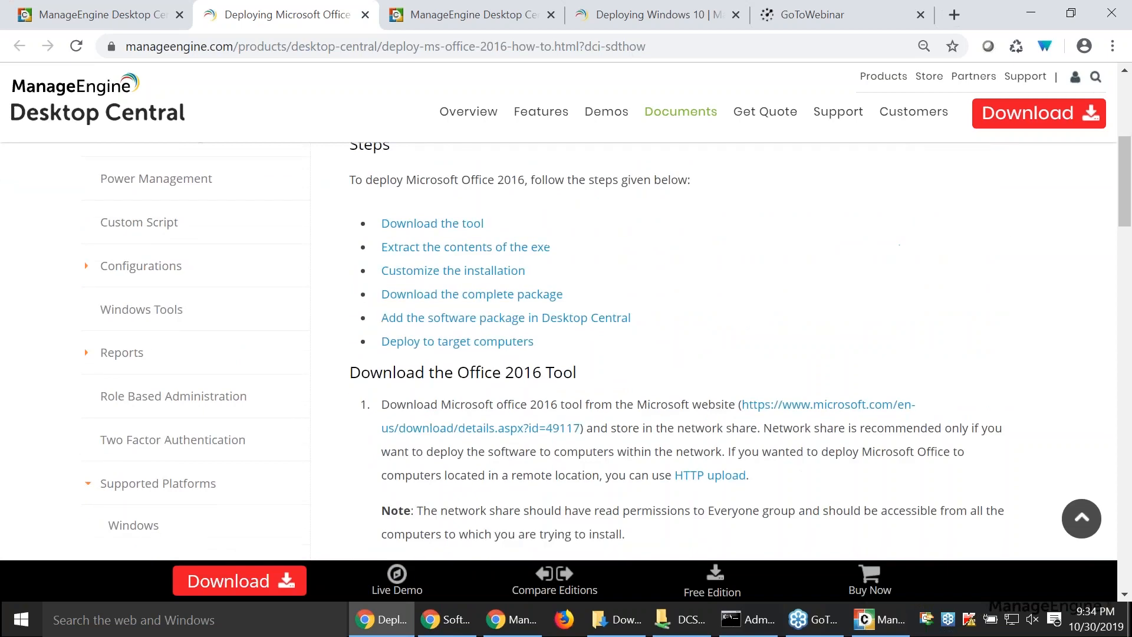
- View Microsoft's Office Deployment Tool download page and locate officedeploymenttool_11901-20022.exe in the Downloads folder
left_click(795, 411)
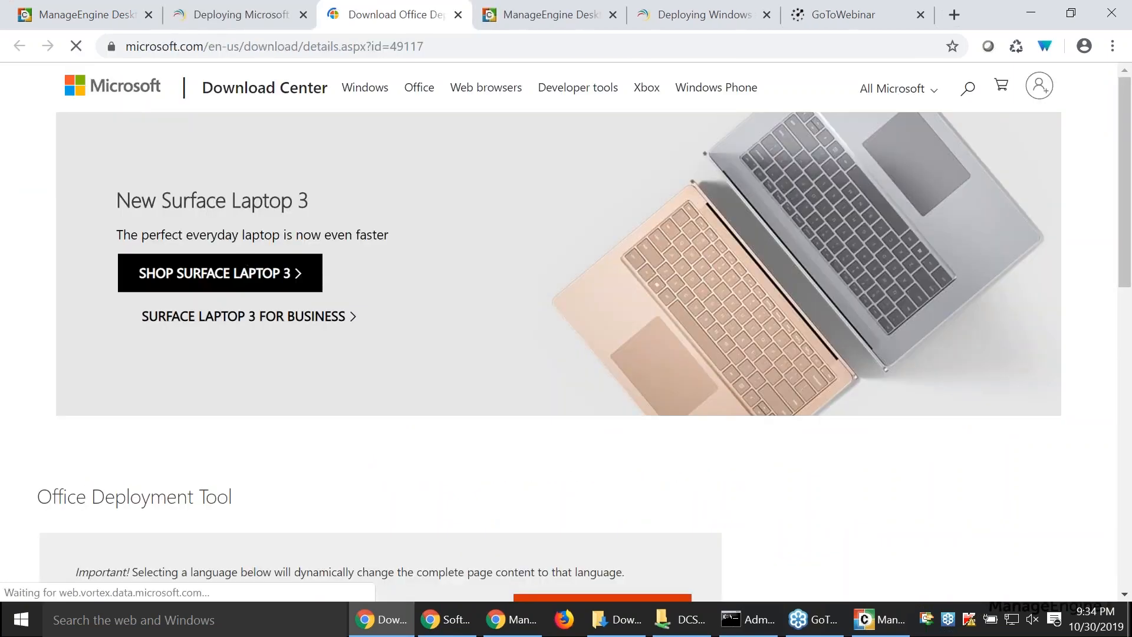
scroll(577, 474, "down", 3)
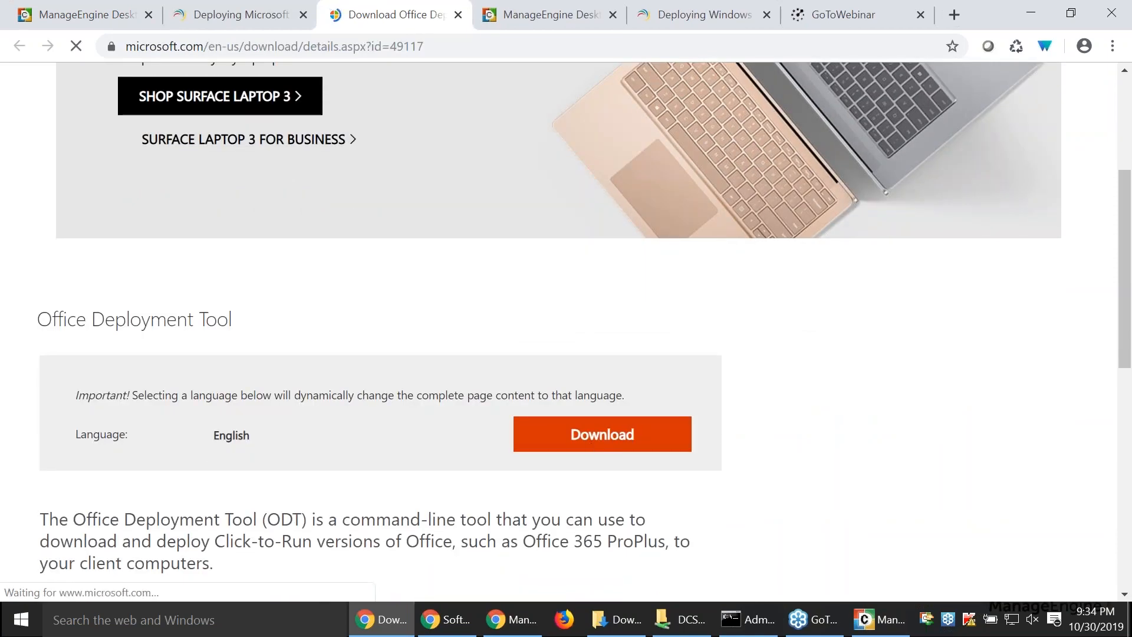
left_click(615, 619)
left_click(298, 238)
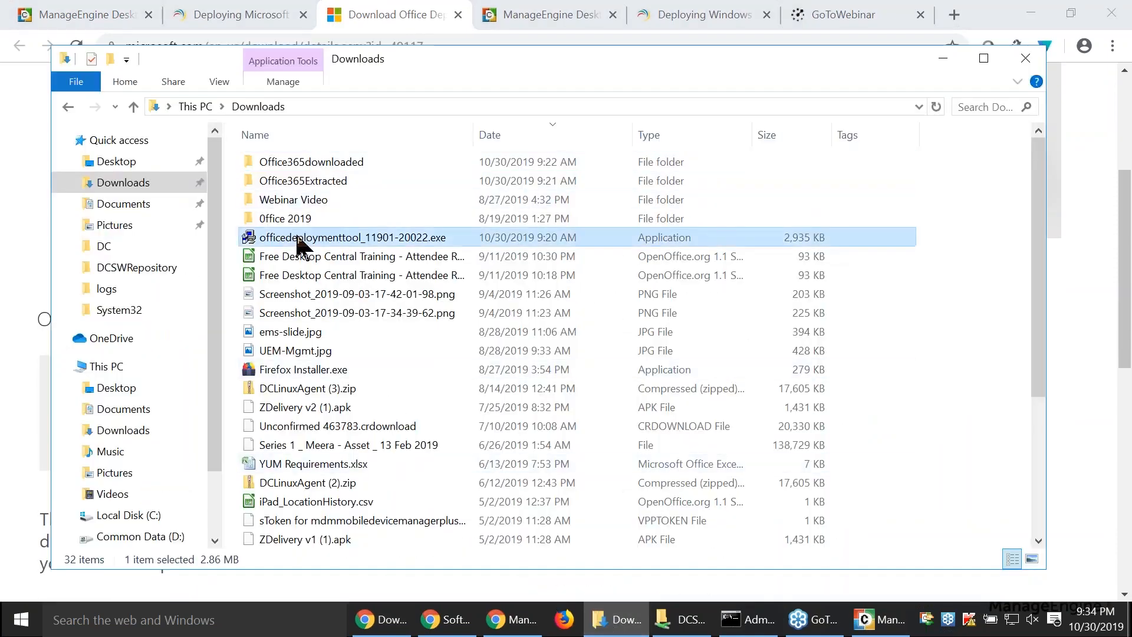
- Copy the officedeploymenttool /extract command from the how-to document and paste it into the Command Prompt
left_click(230, 18)
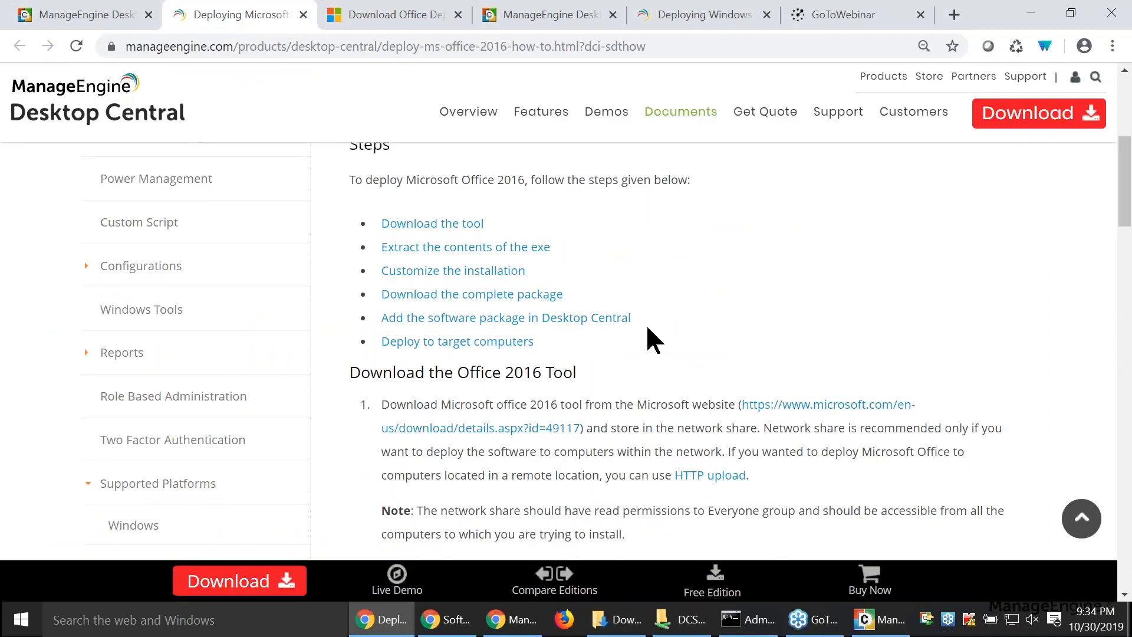
scroll(641, 399, "down", 6)
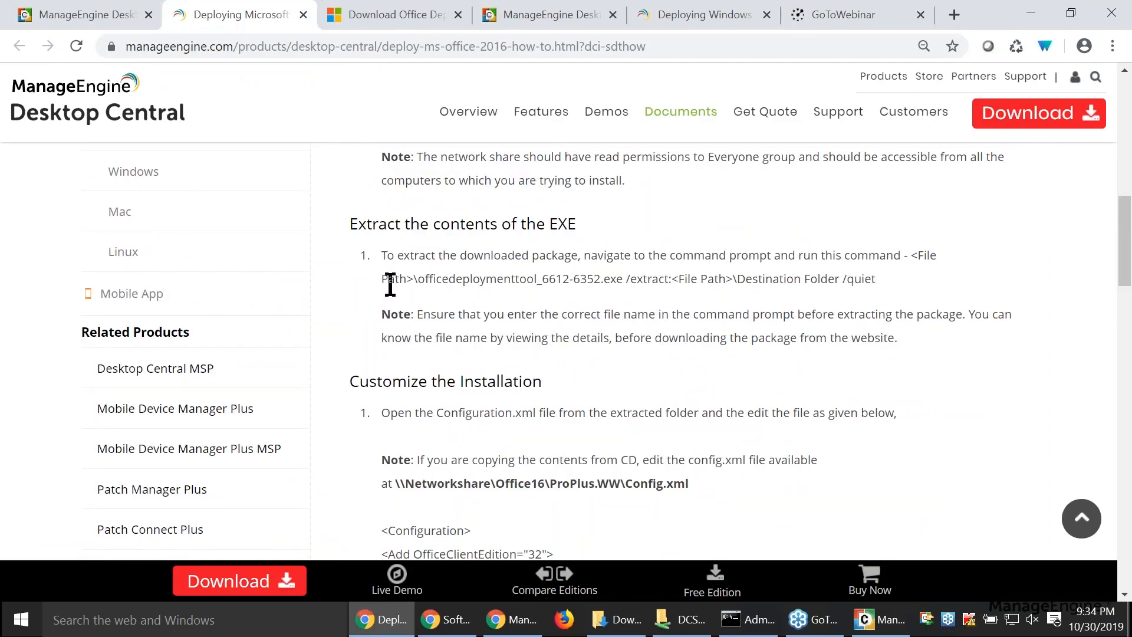
left_click_drag(389, 280, 486, 282)
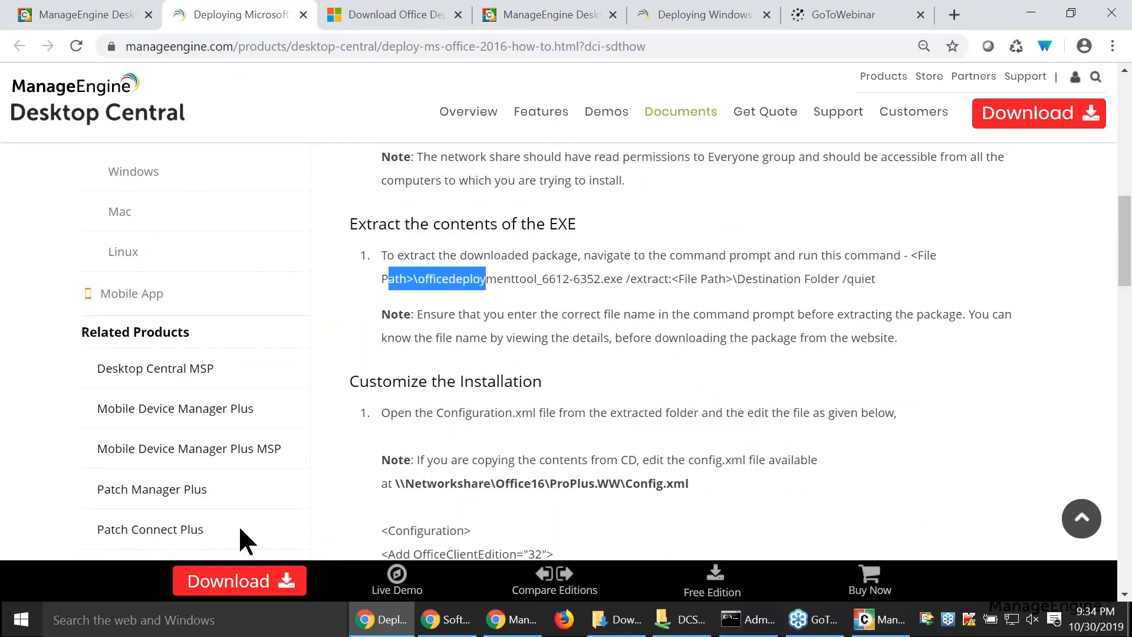
left_click_drag(913, 257, 922, 288)
right_click(860, 287)
left_click(861, 302)
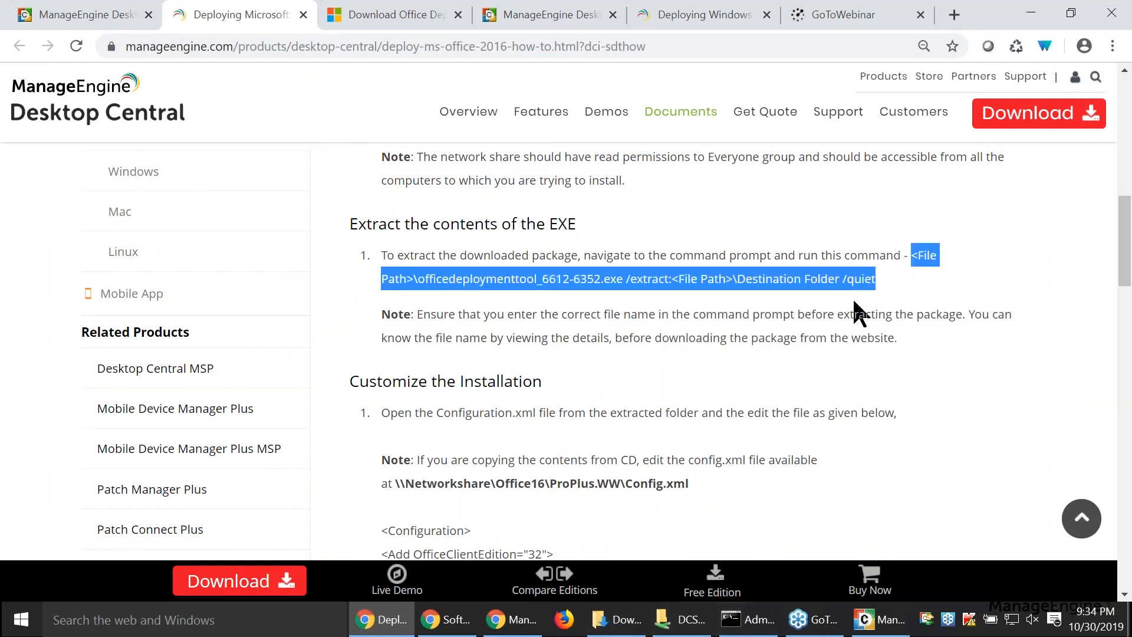
left_click(748, 619)
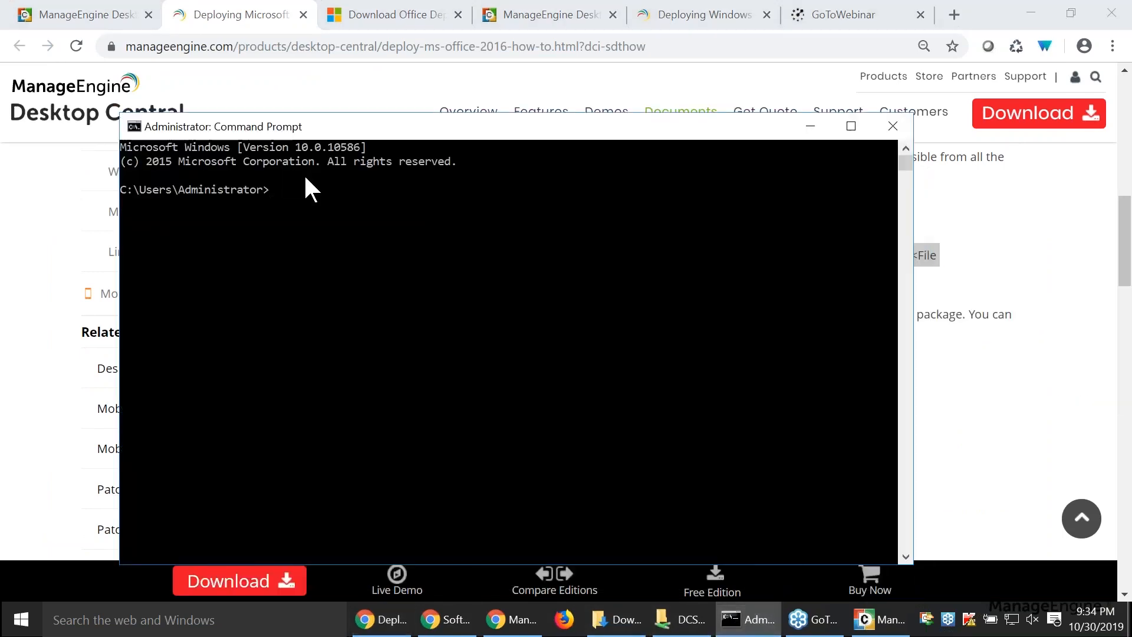
right_click(364, 226)
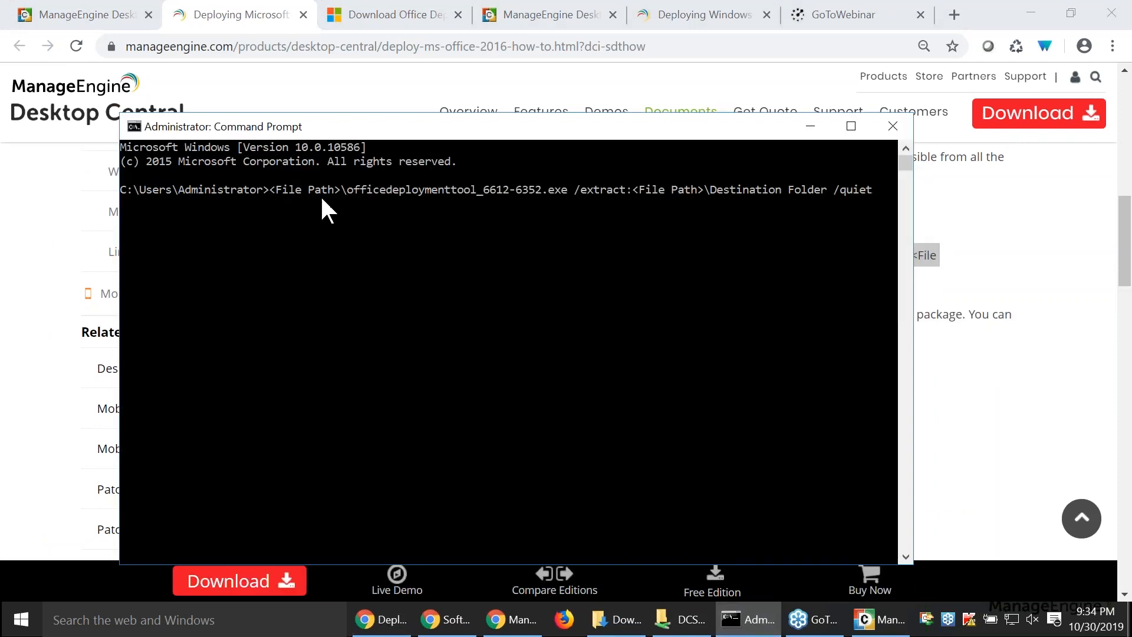
- Examine the Office365Extracted folder in Downloads and the edit options for its configuration.xml file
mouse_move(616, 619)
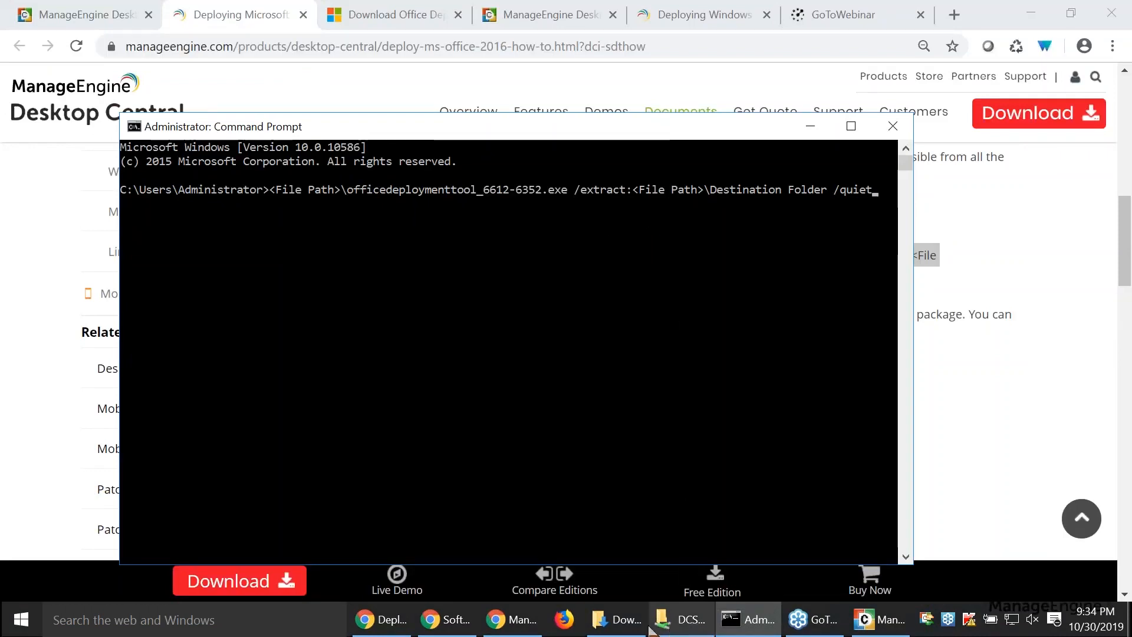
left_click(613, 623)
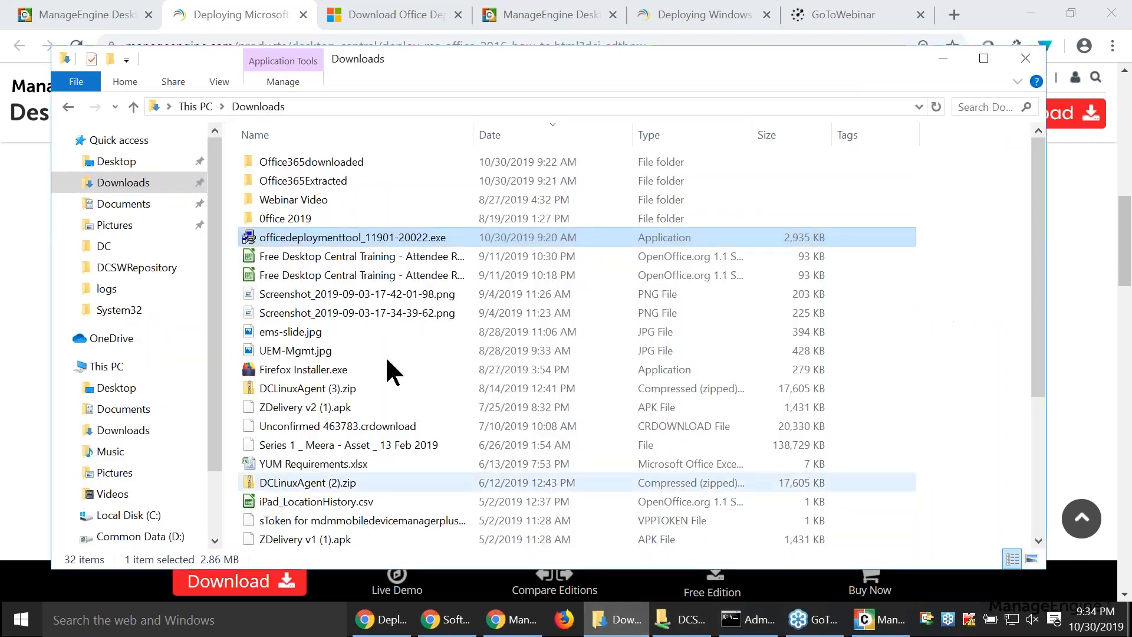
left_click(315, 186)
double_click(315, 186)
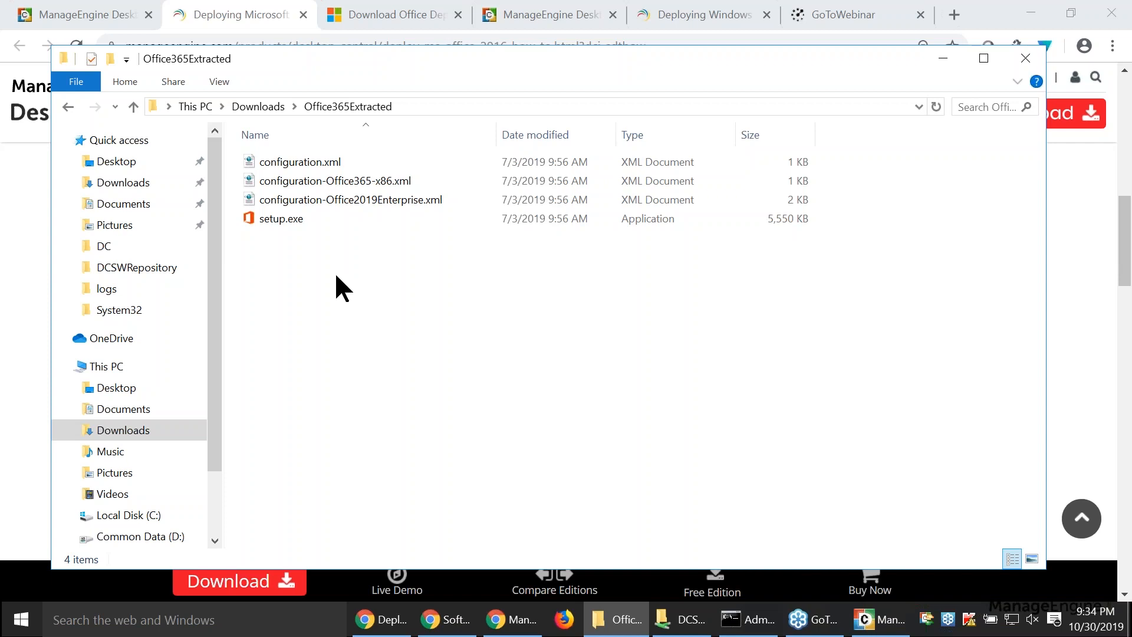
left_click(319, 165)
right_click(318, 164)
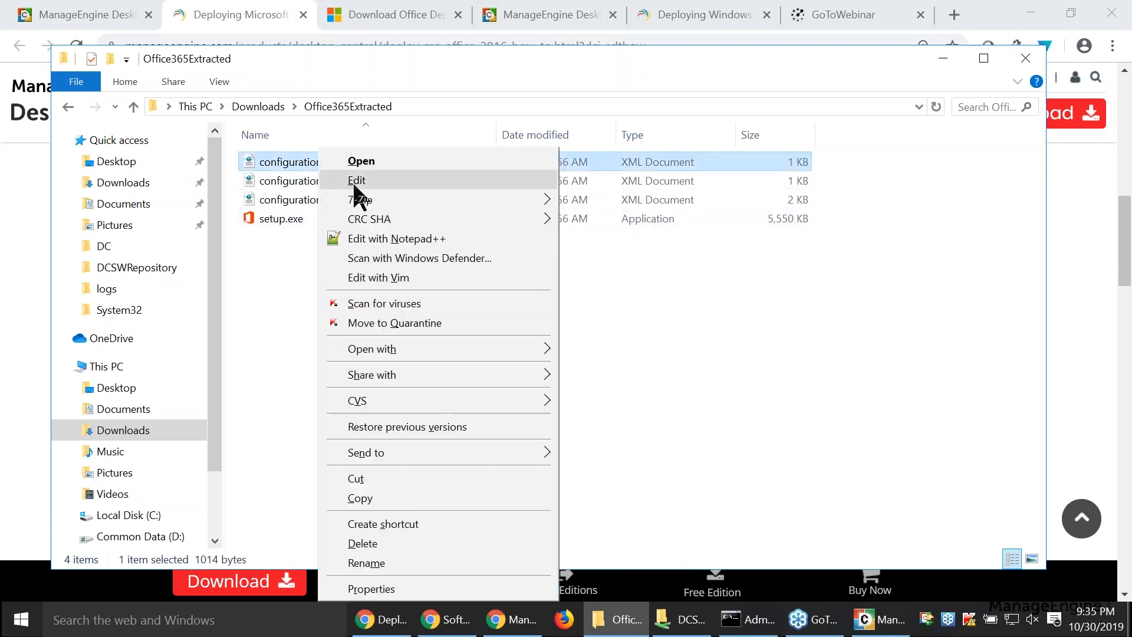
left_click(281, 271)
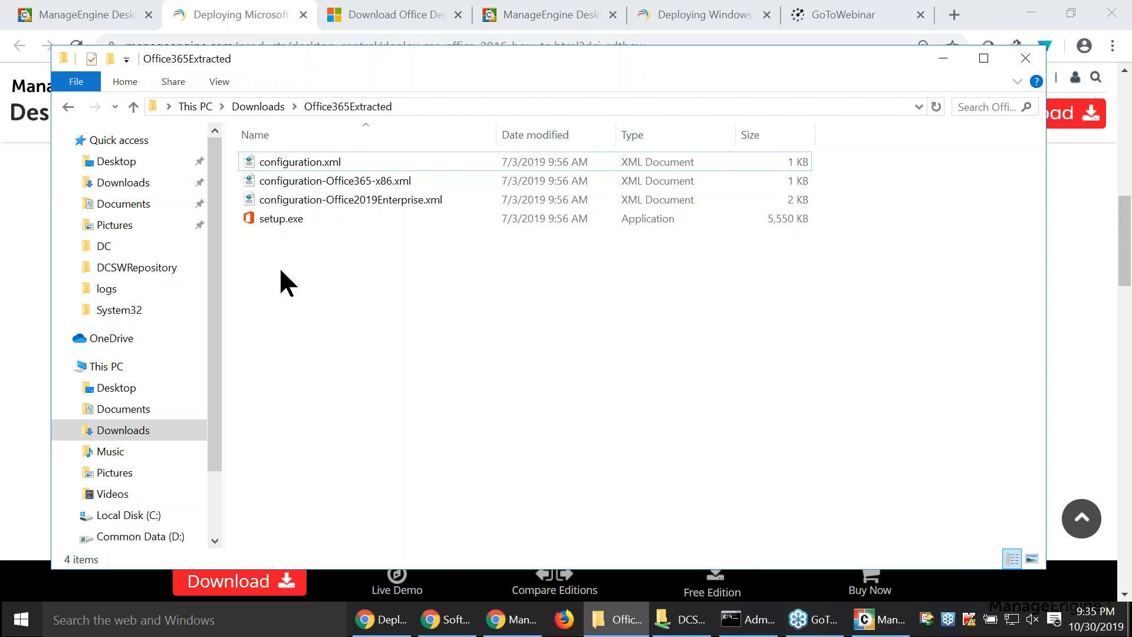
- Replace the Command Prompt entry with the setup.exe /download command copied from the how-to document's complete package section
key("alt+Tab")
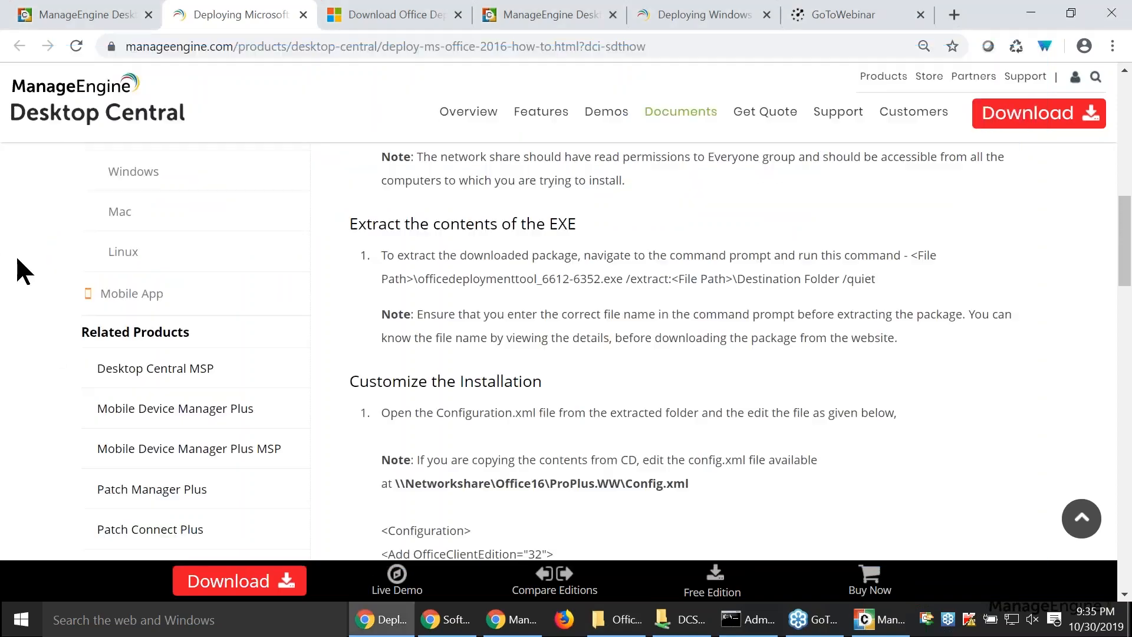
scroll(721, 394, "down", 3)
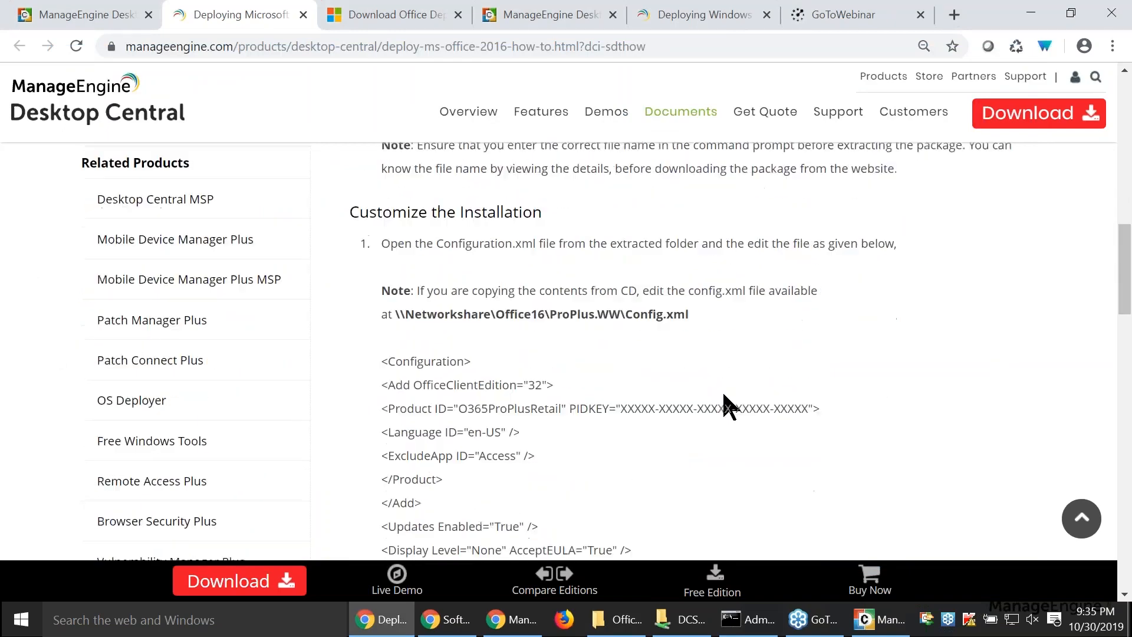
scroll(706, 389, "down", 10)
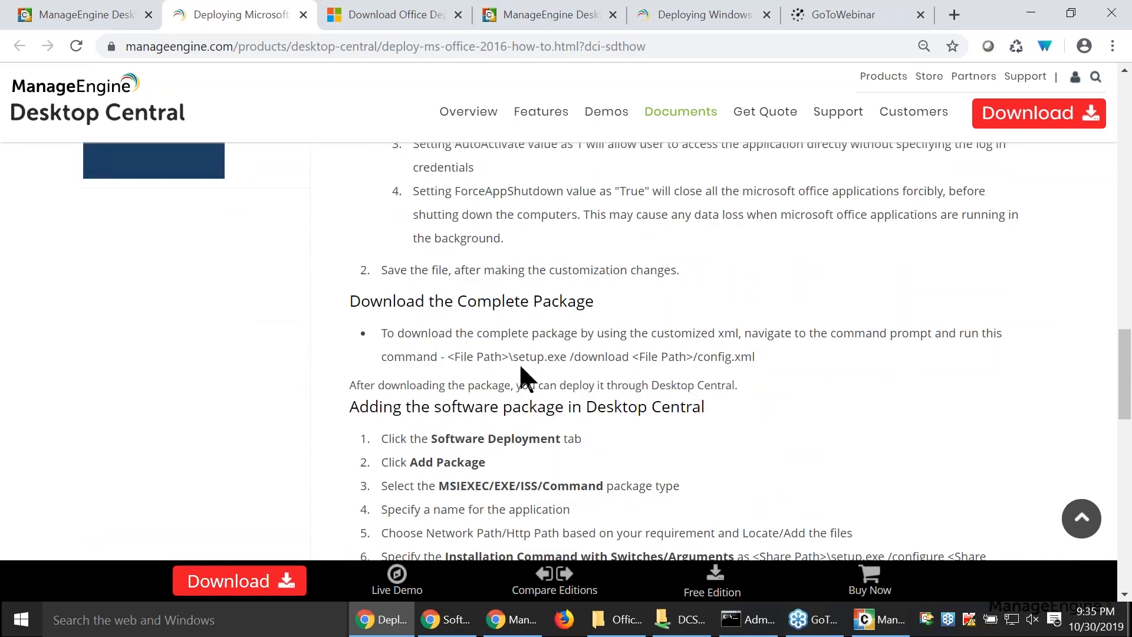
left_click_drag(452, 358, 753, 367)
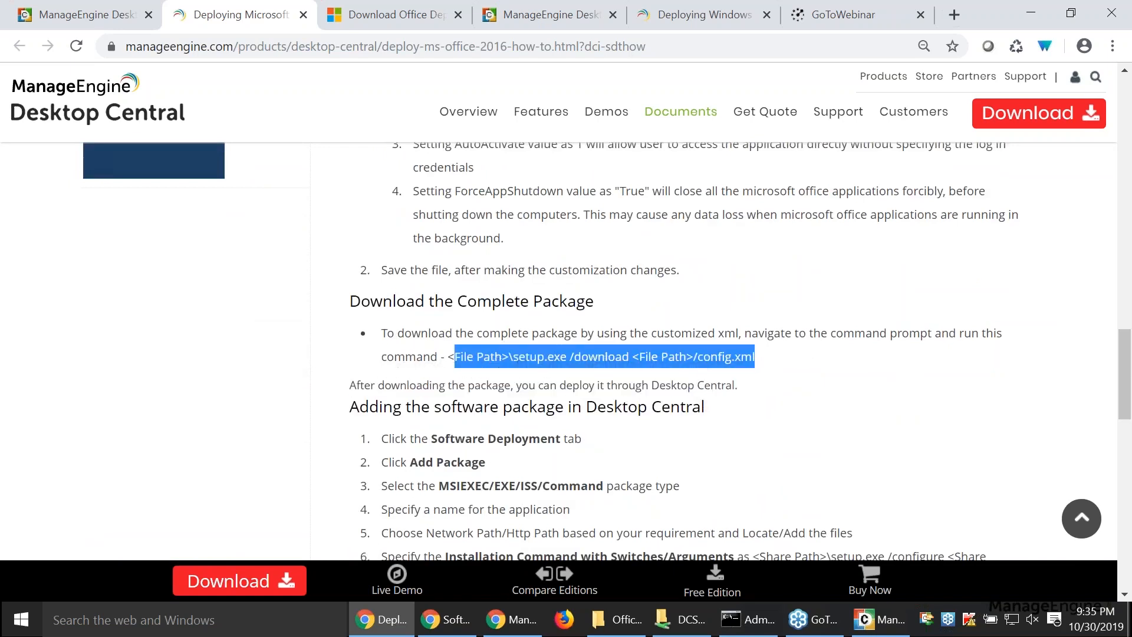
right_click(519, 357)
left_click(535, 373)
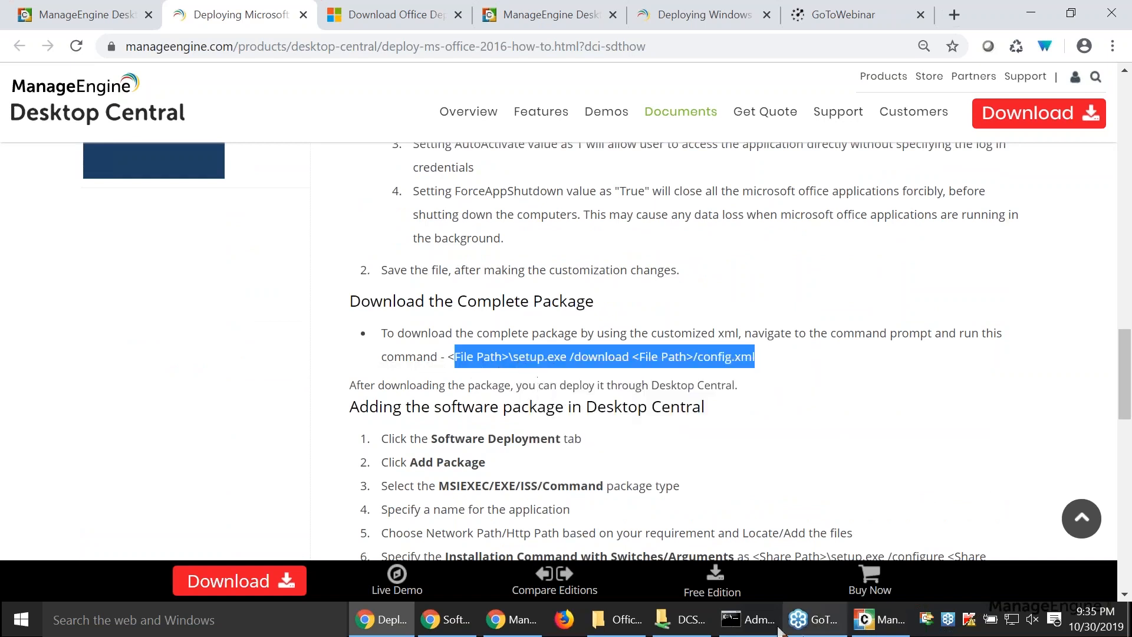
left_click(748, 620)
key("Escape")
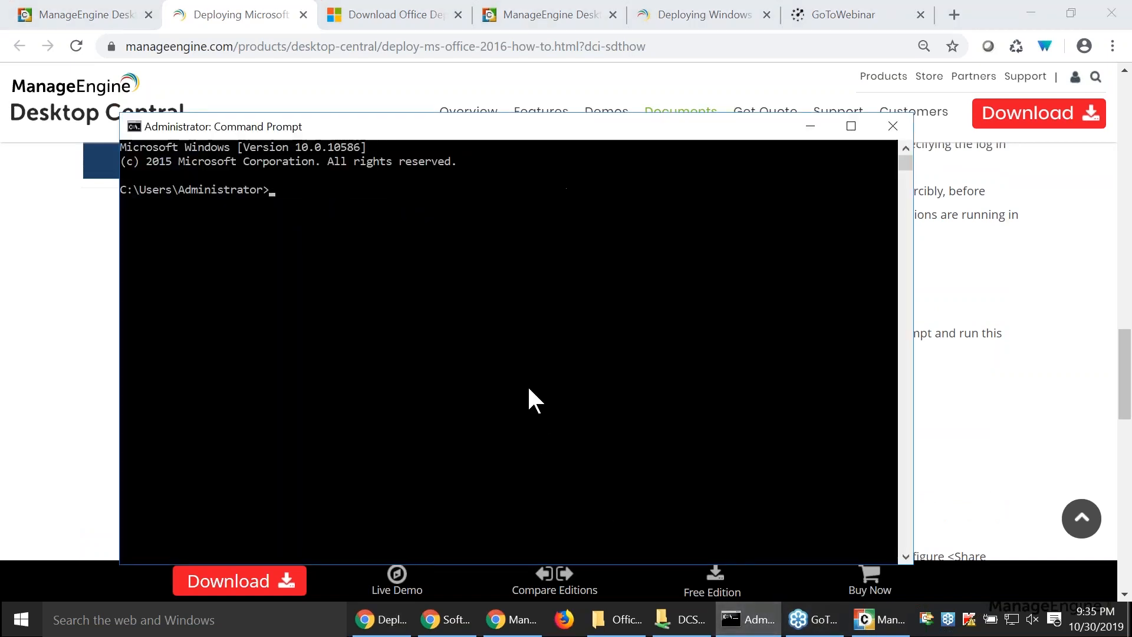
key("ctrl+v")
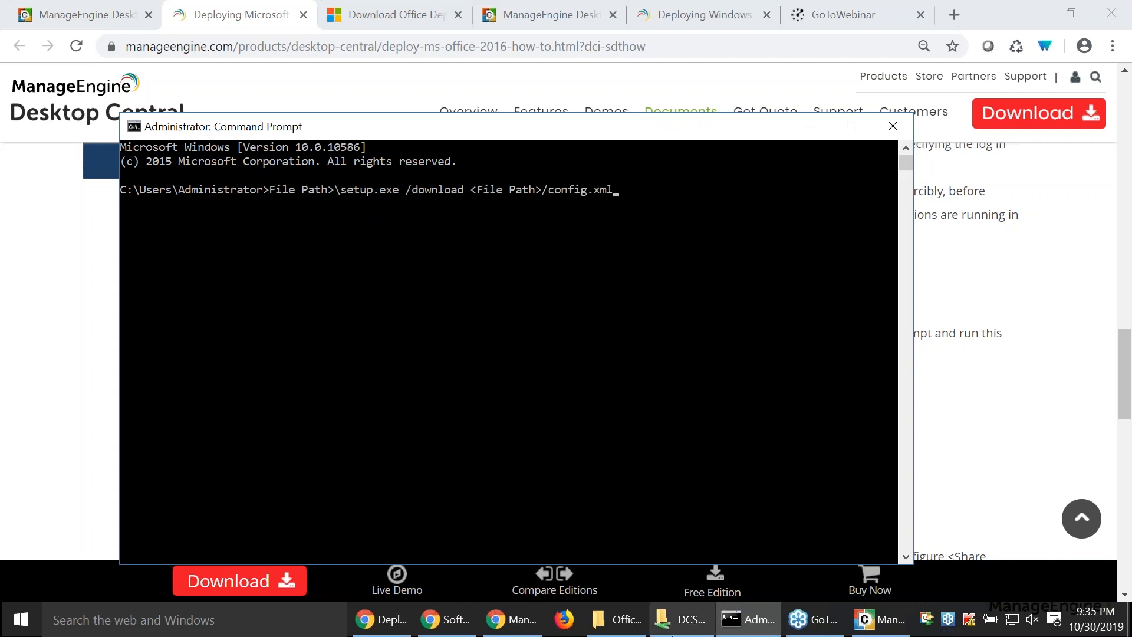
- Examine the downloaded installation files in the Office365downloaded folder
left_click(618, 620)
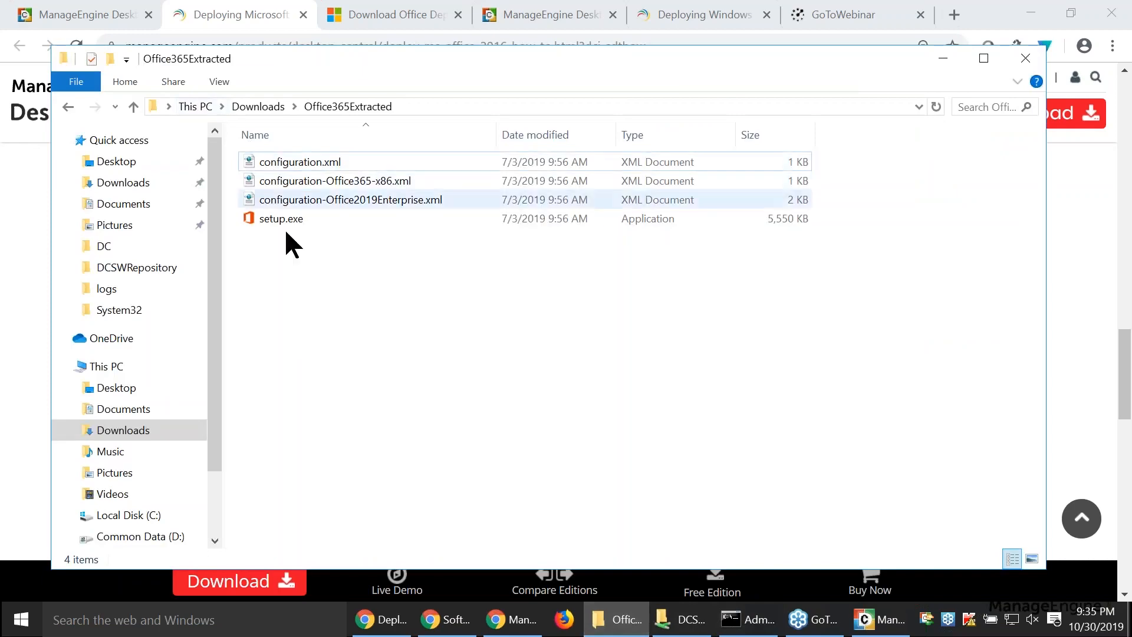
left_click(257, 106)
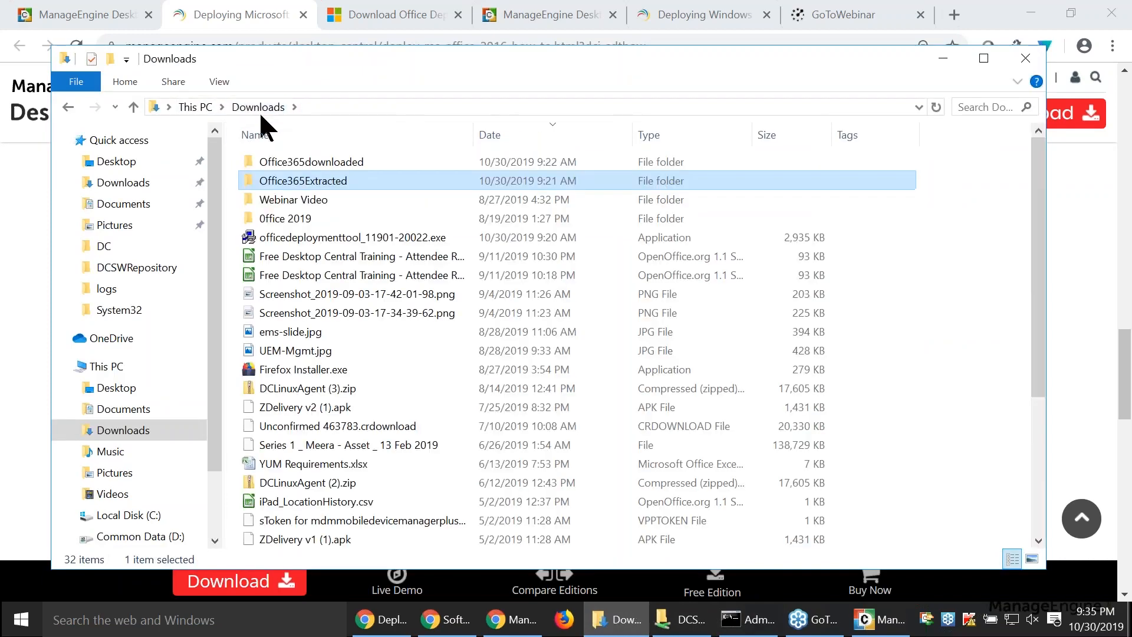
double_click(281, 165)
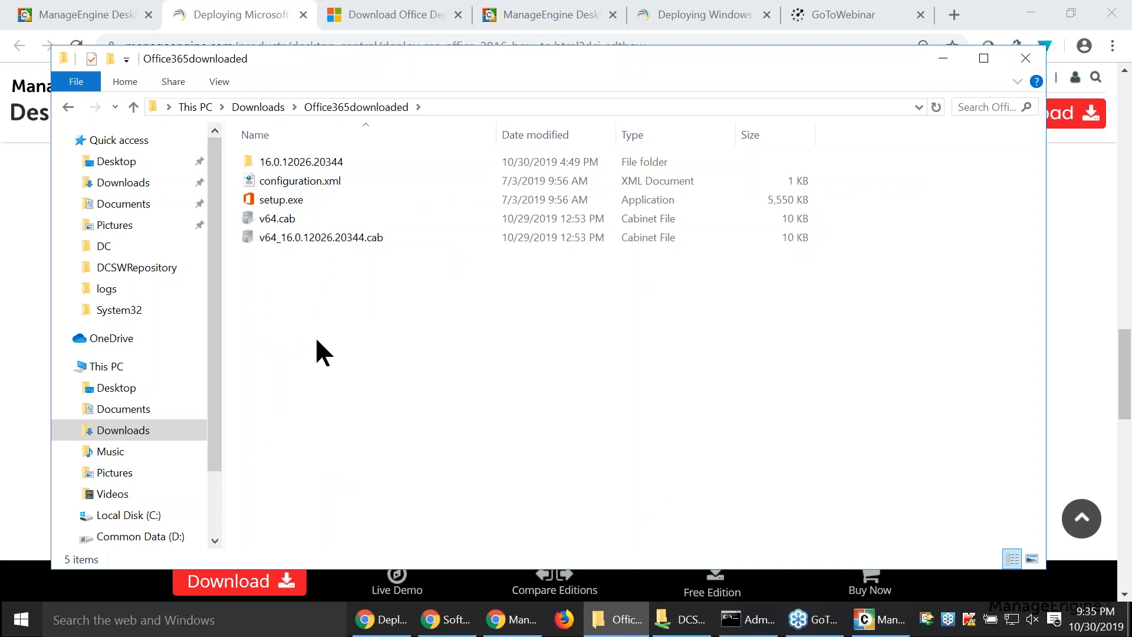
- Return to Desktop Central and start a new Windows software package named "office 365"
left_click(79, 13)
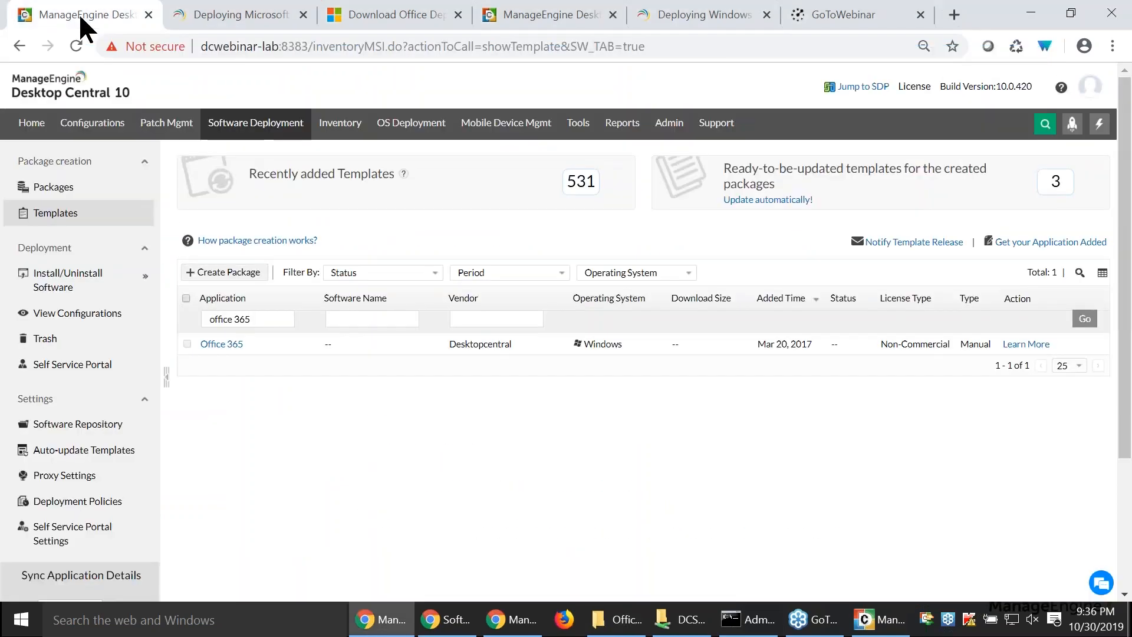
left_click(51, 188)
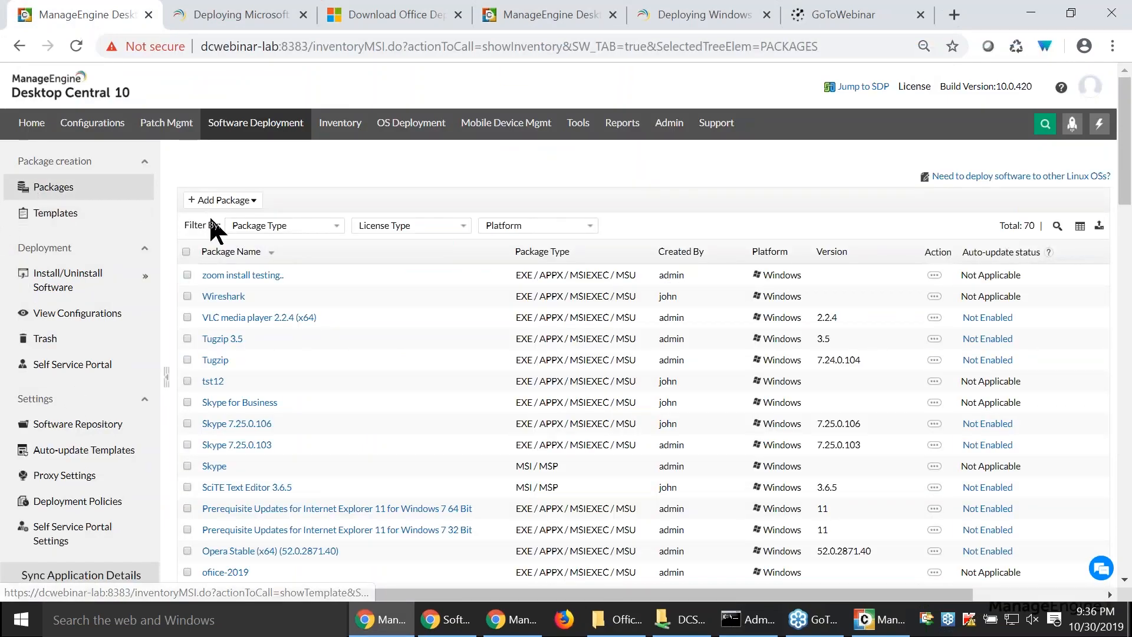
left_click(223, 201)
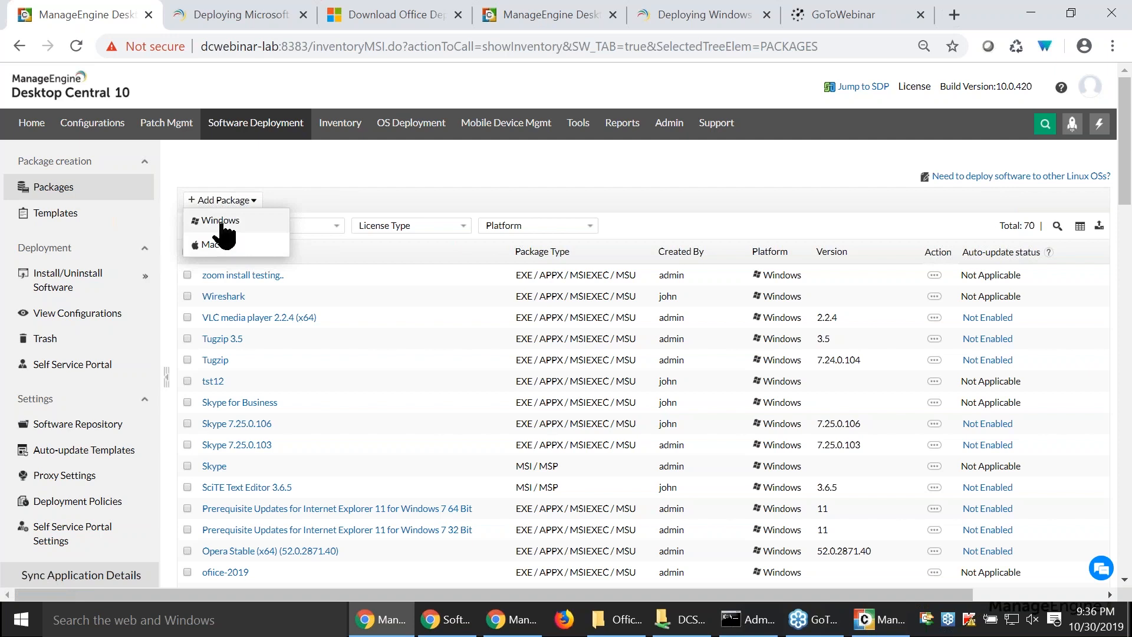
left_click(220, 222)
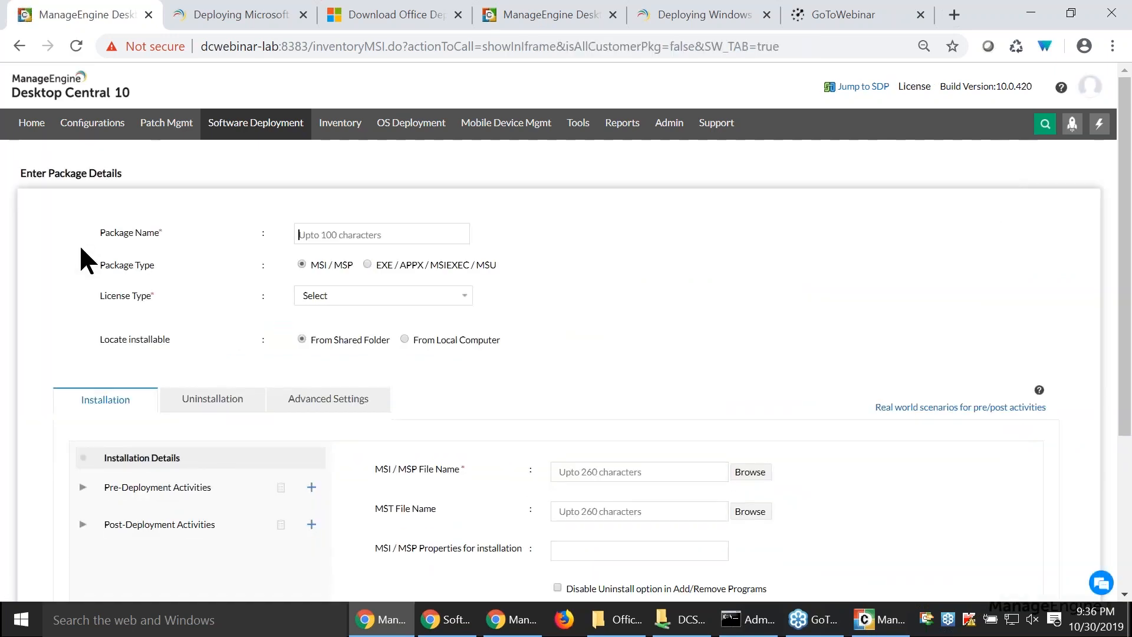
type("offic")
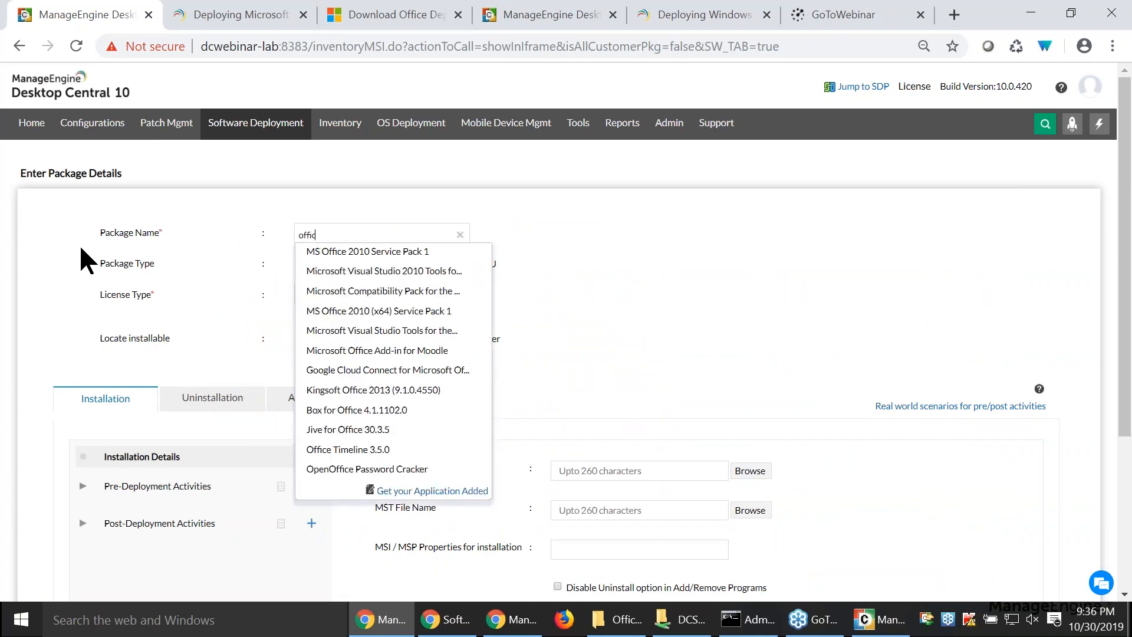
type("e 365")
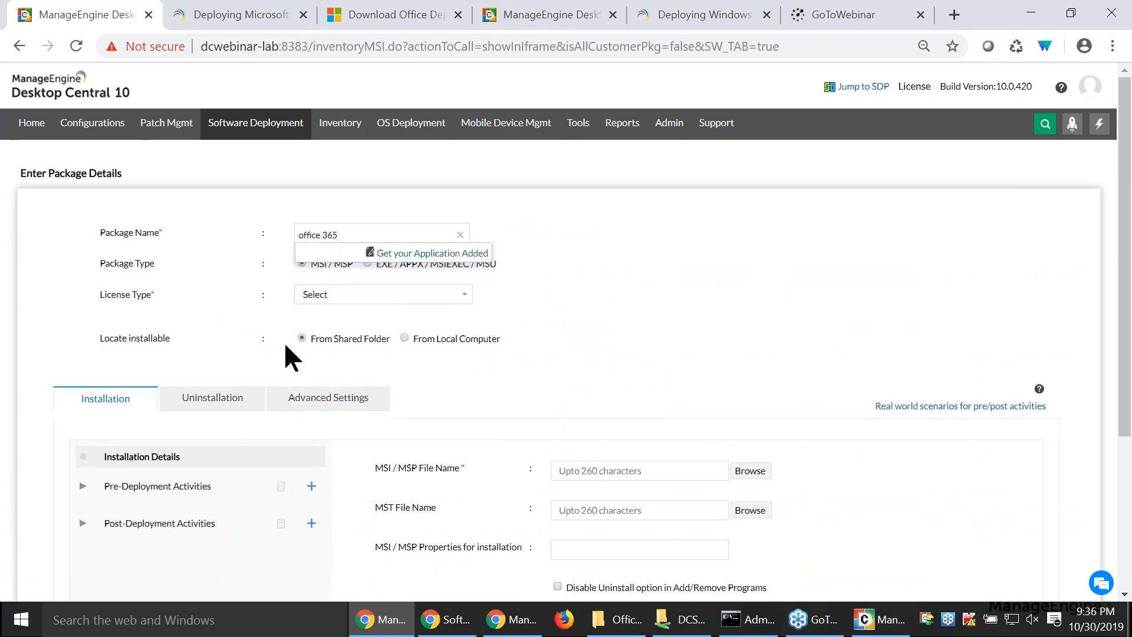
double_click(261, 297)
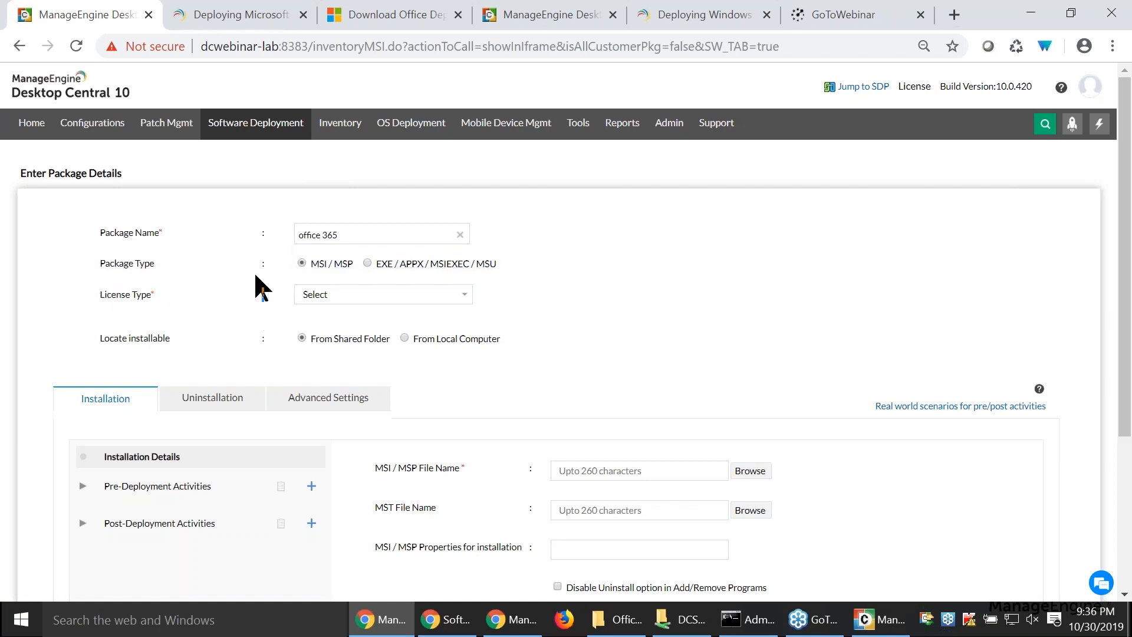
- Set the package type to EXE / APPX / MSIEXEC / MSU and the license type to Commercial
left_click_drag(308, 263, 539, 261)
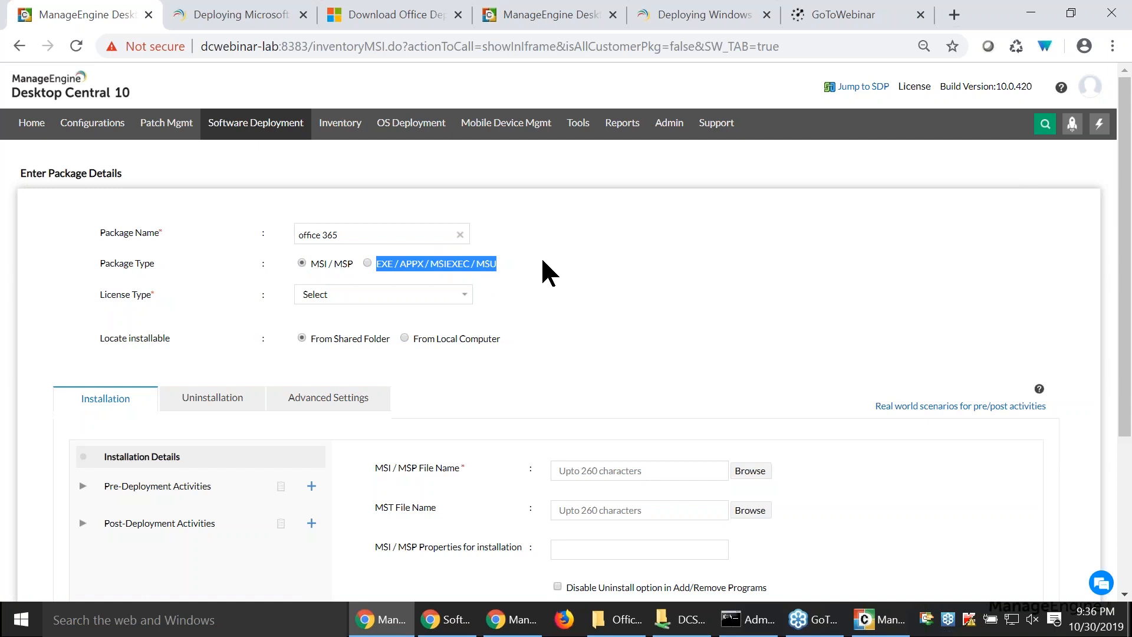
left_click(367, 264)
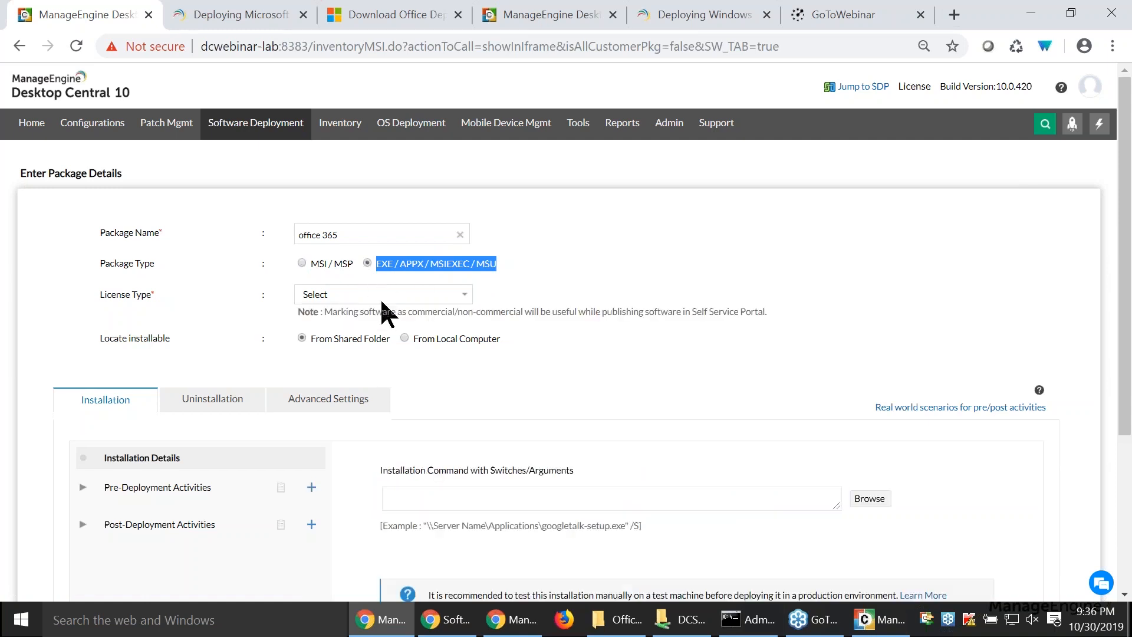
left_click(416, 298)
left_click(389, 324)
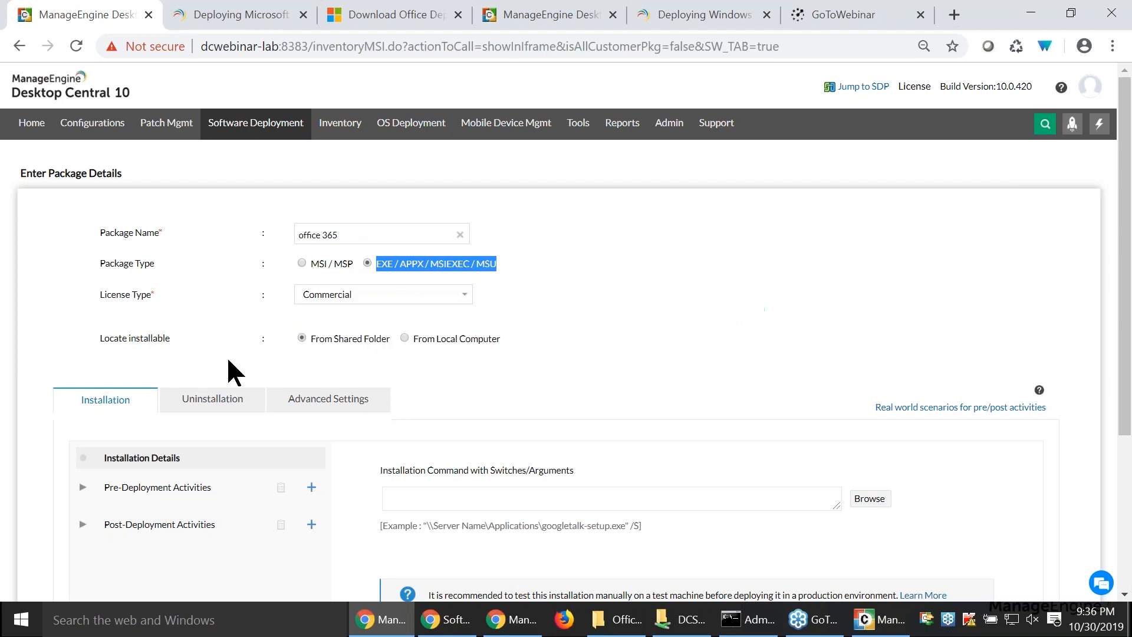
left_click(230, 353)
- Examine the MsOffice2019 and Office 365 folders in the DCSWRepository network share, then return to the package form
scroll(230, 354, "down", 3)
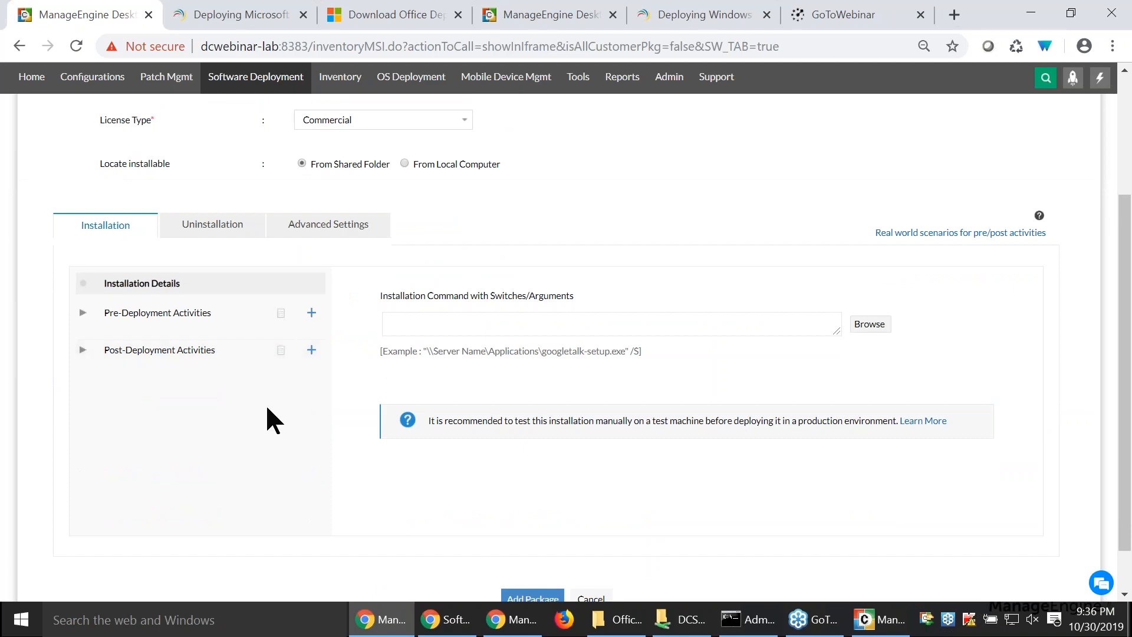
left_click(685, 620)
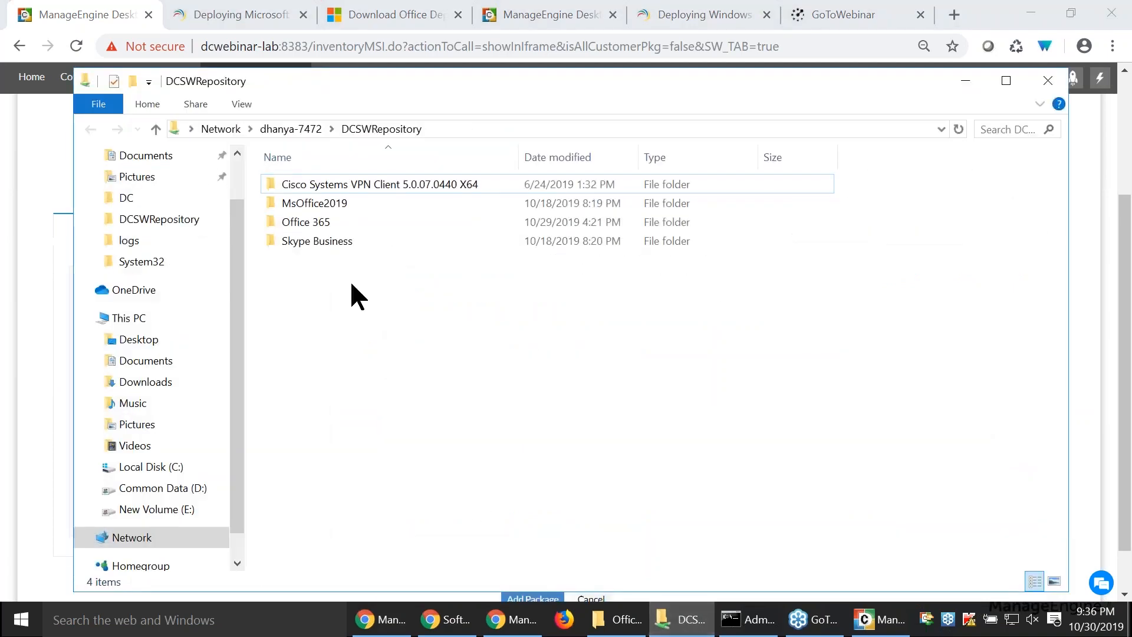
left_click(323, 209)
double_click(274, 203)
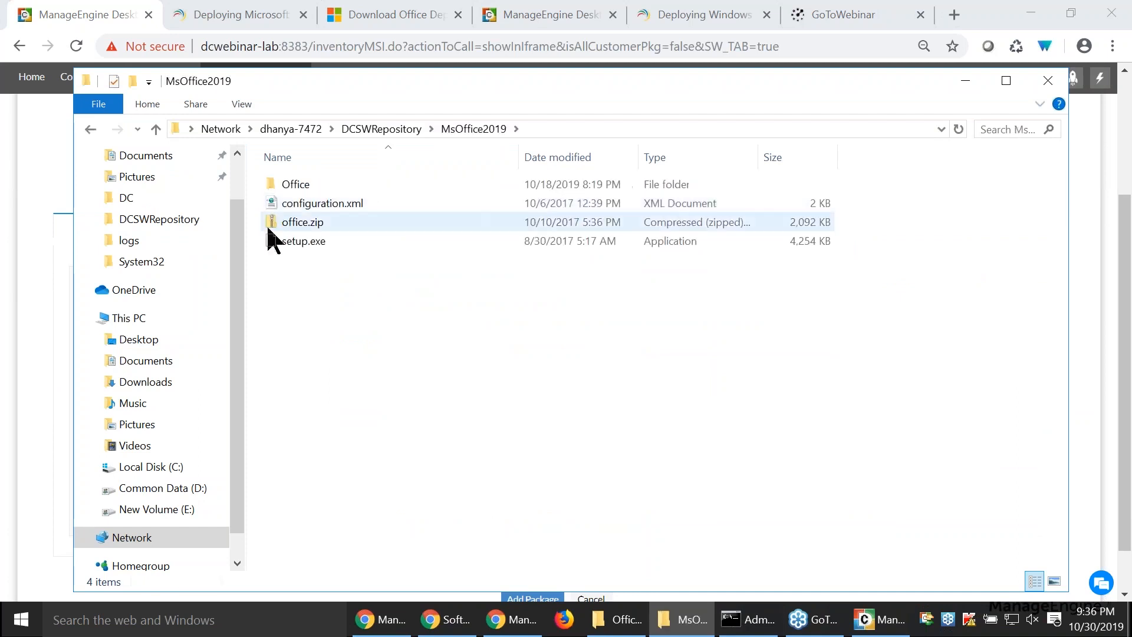
left_click(382, 128)
left_click(343, 223)
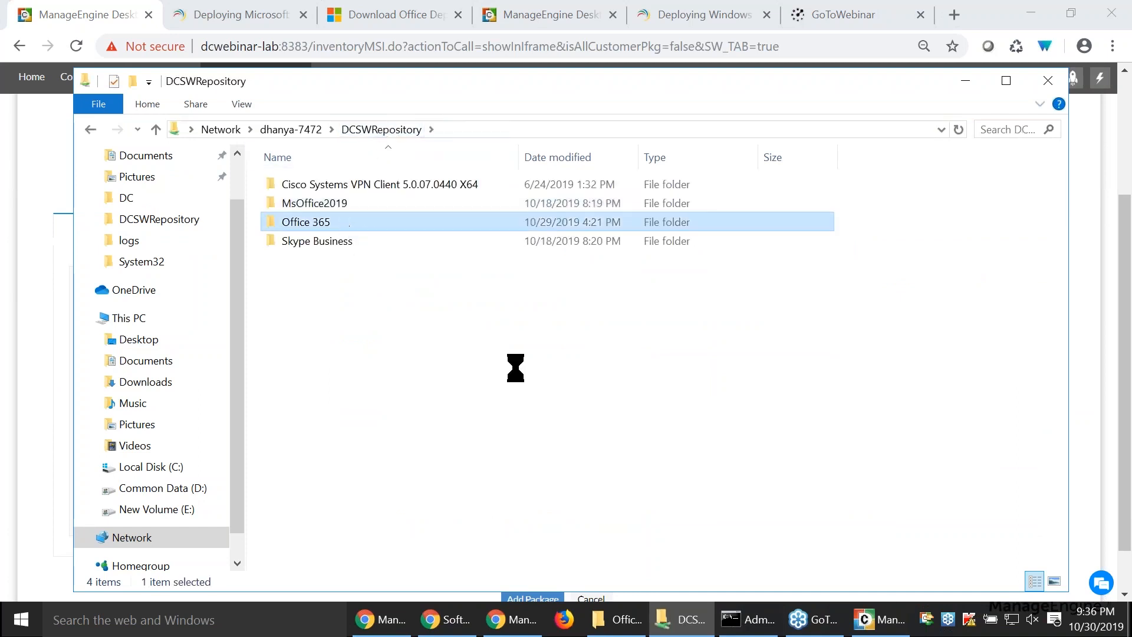
key("Return")
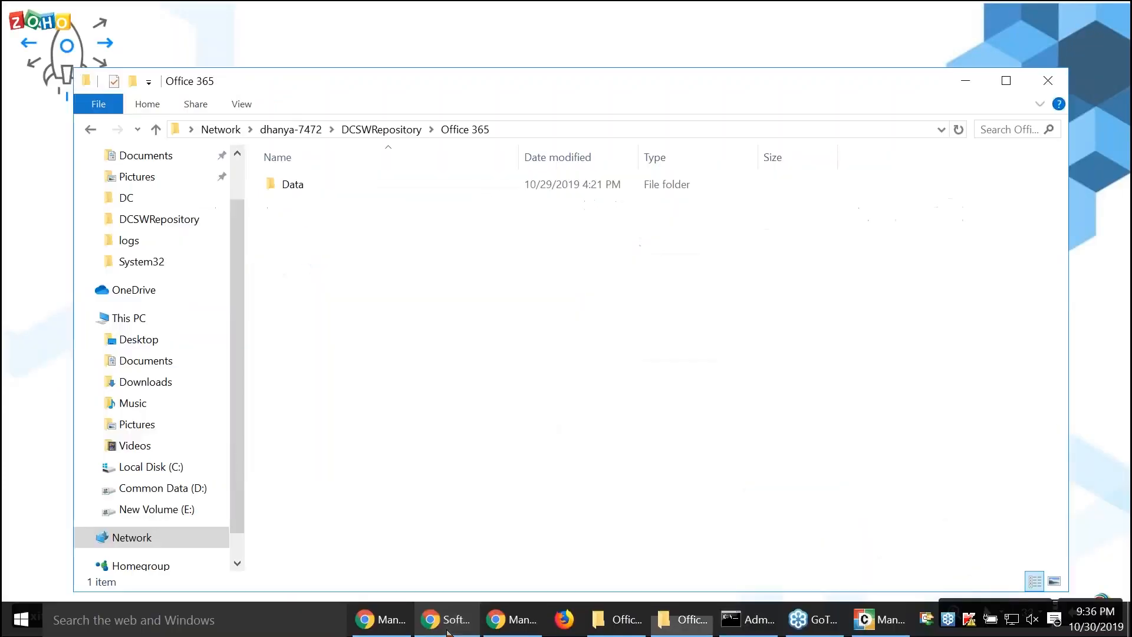
mouse_move(384, 627)
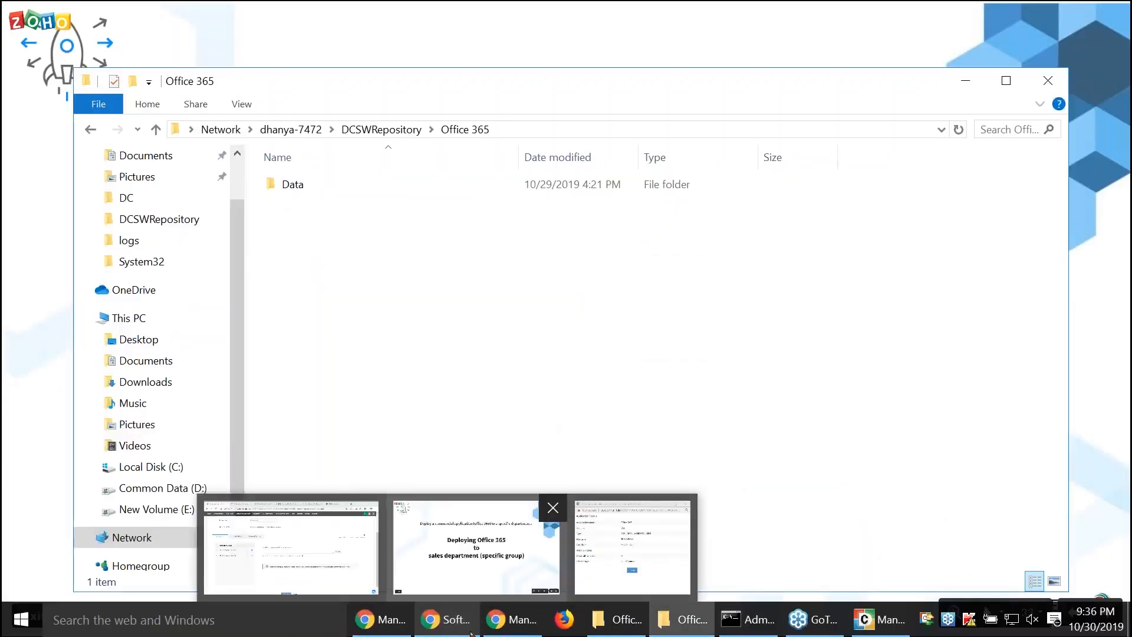
left_click(291, 549)
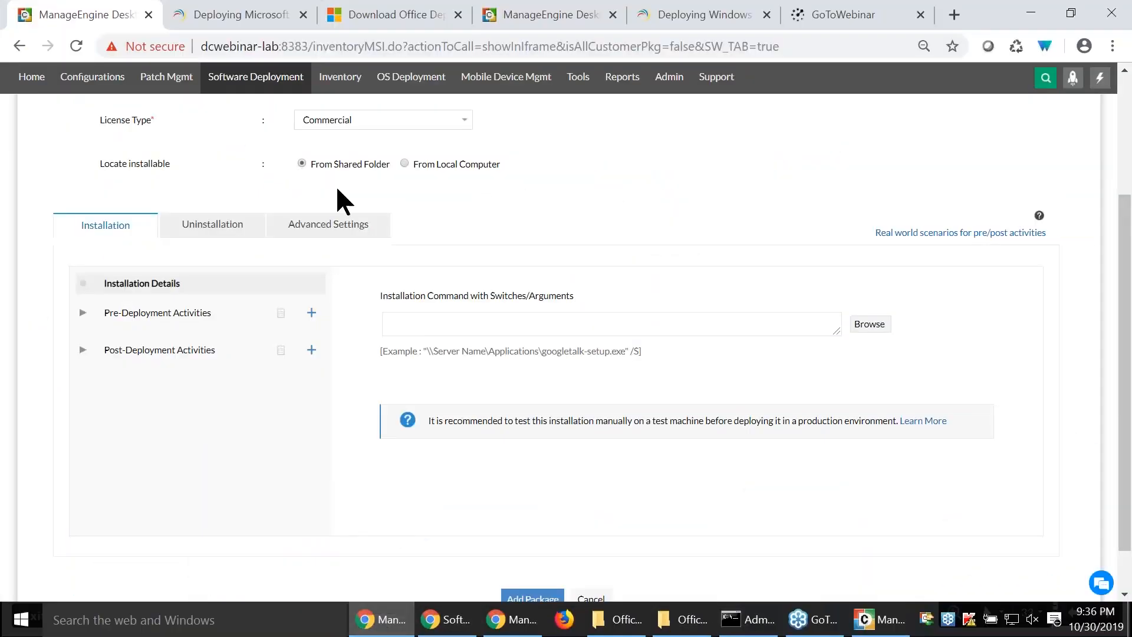
- Copy the setup.exe /configure command from the how-to document into the package's installation command and mark its share path placeholders
left_click(194, 23)
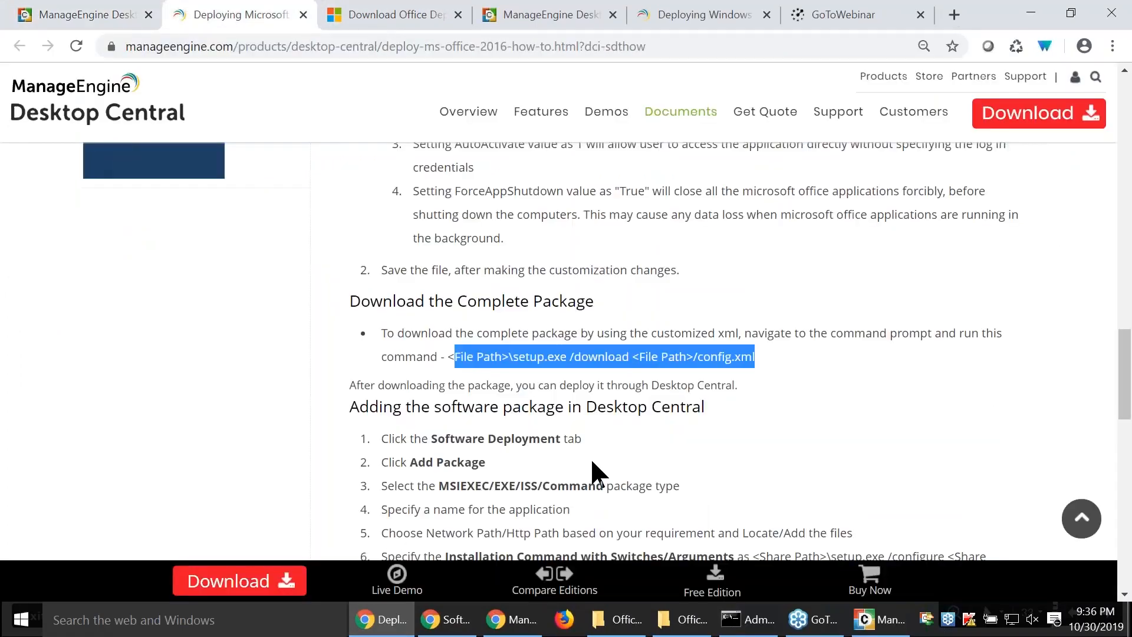
scroll(590, 466, "down", 4)
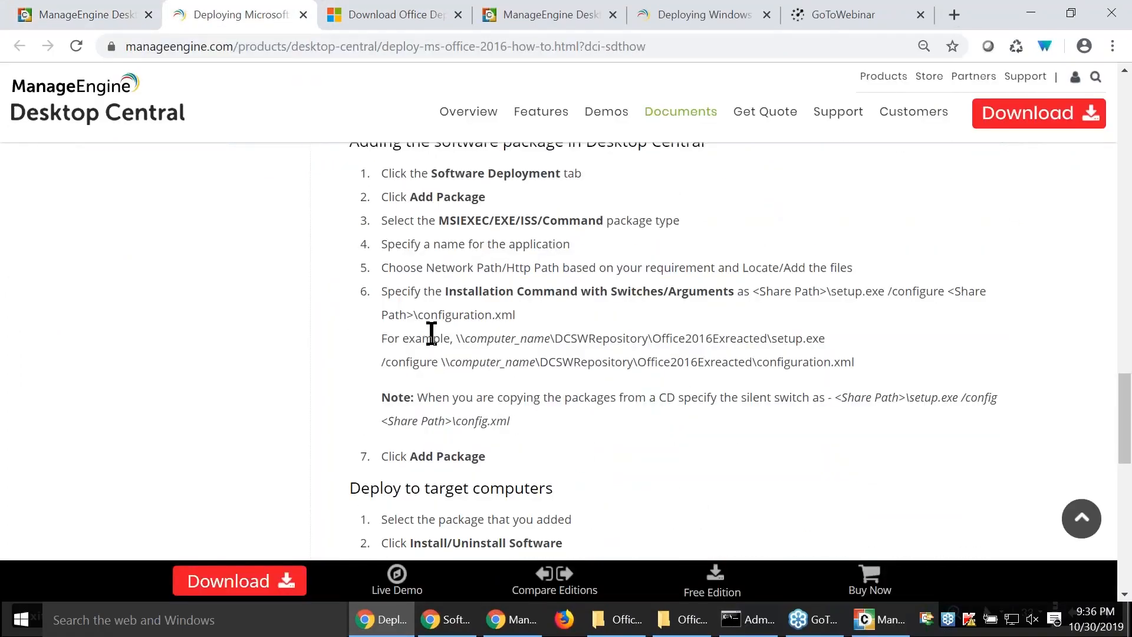
left_click_drag(760, 290, 769, 318)
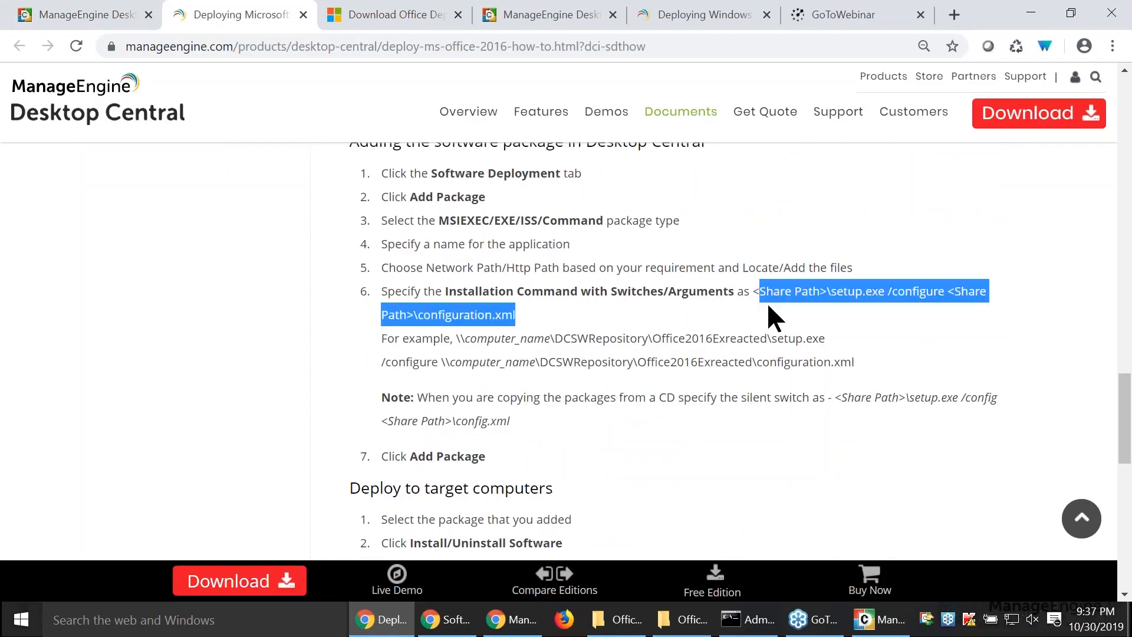
right_click(787, 301)
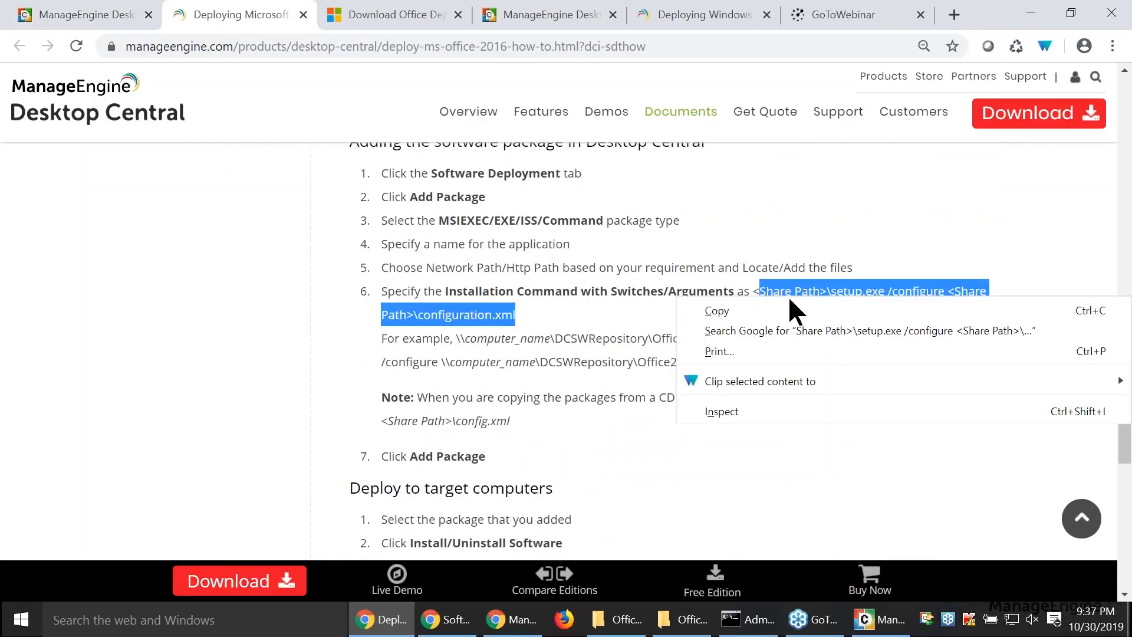
left_click(789, 305)
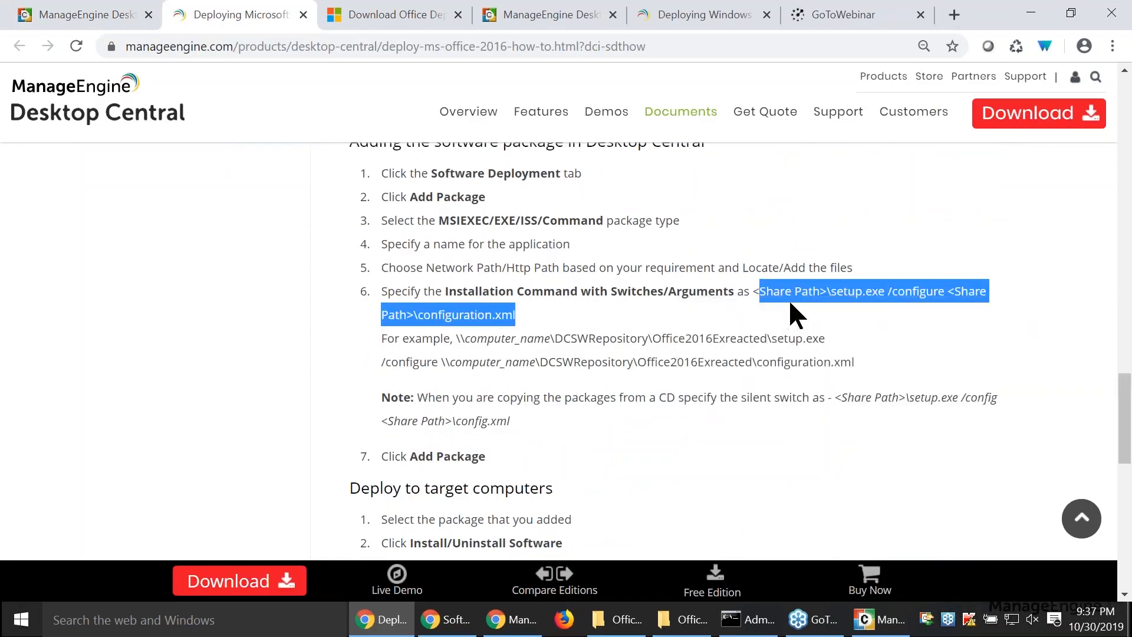
left_click(91, 19)
left_click(404, 323)
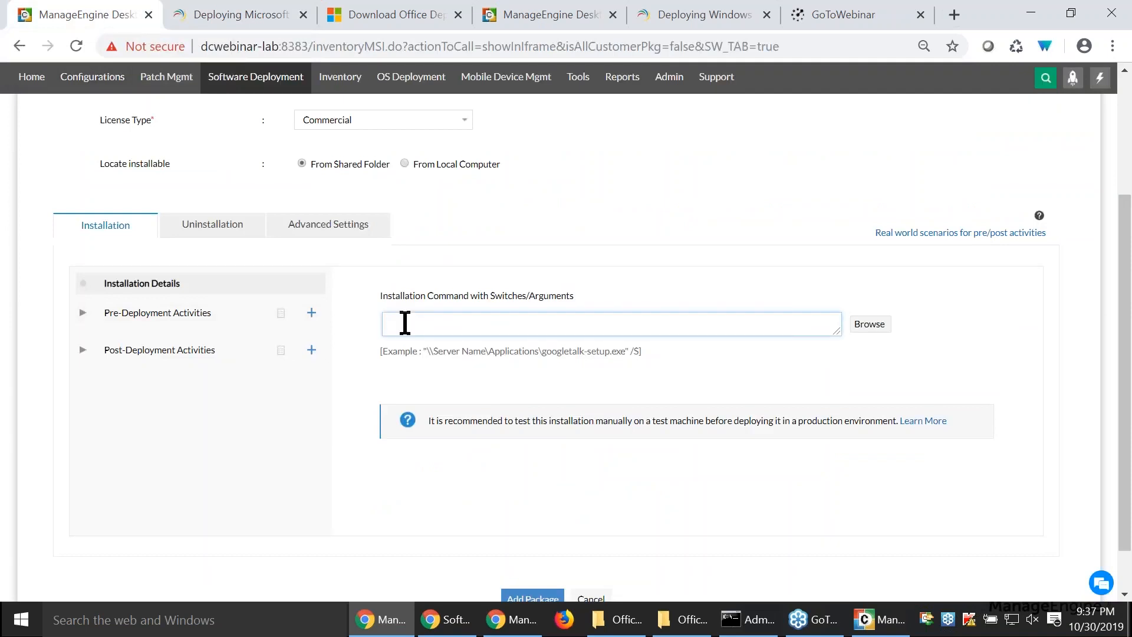
key("ctrl+v")
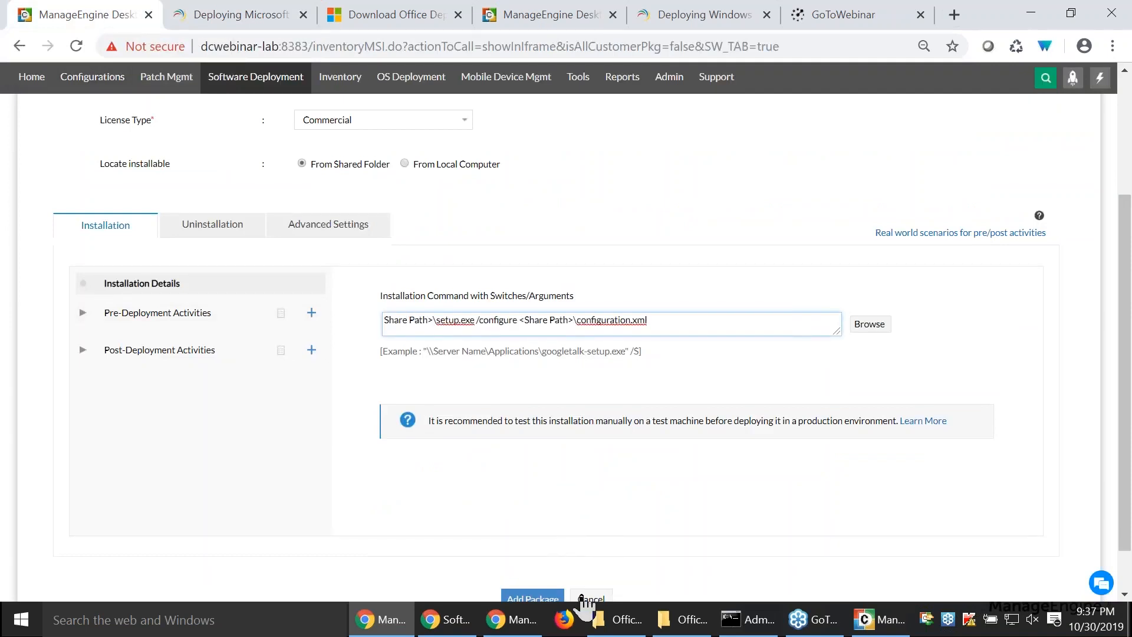
left_click_drag(435, 320, 381, 321)
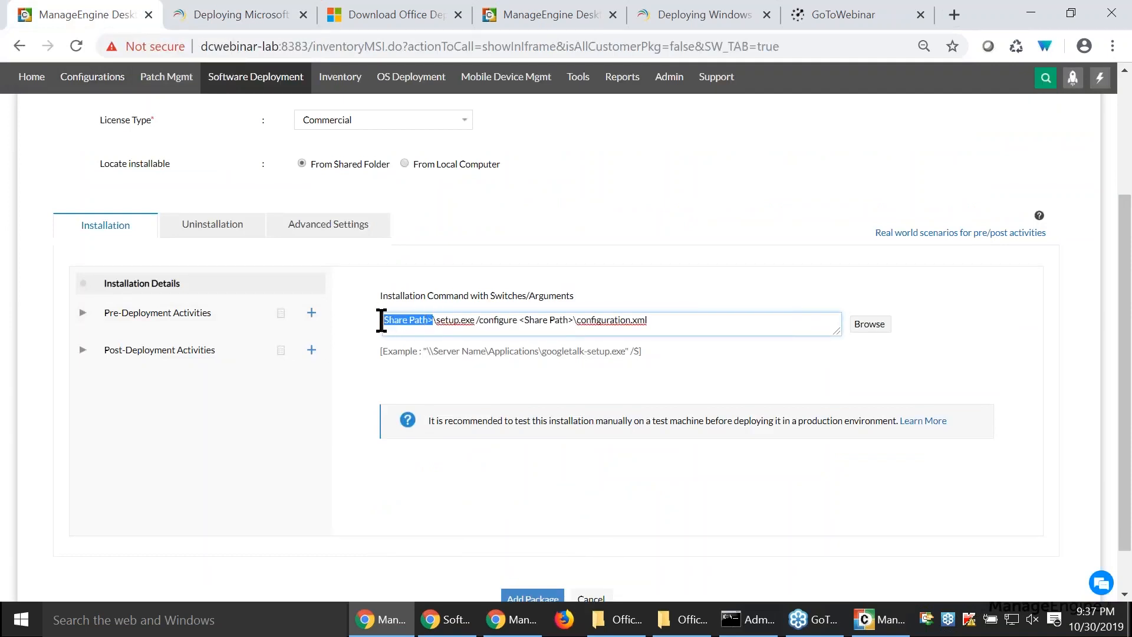
left_click_drag(519, 320, 571, 320)
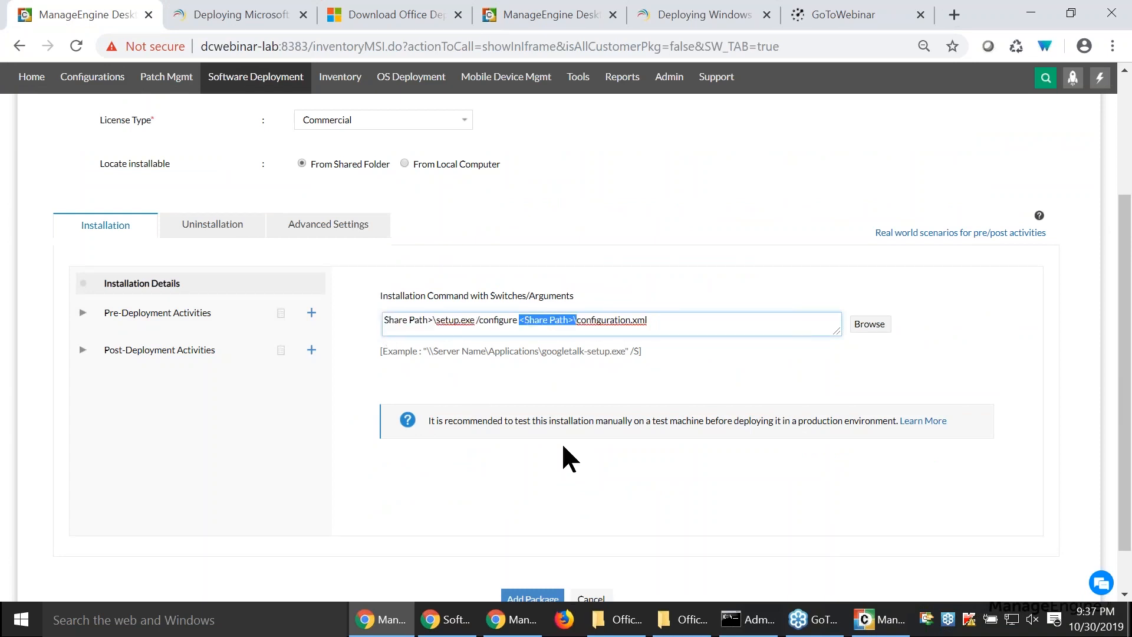
- Set the installable's location to From Local Computer and examine the Send to compression option for the Office365downloaded files
left_click(405, 164)
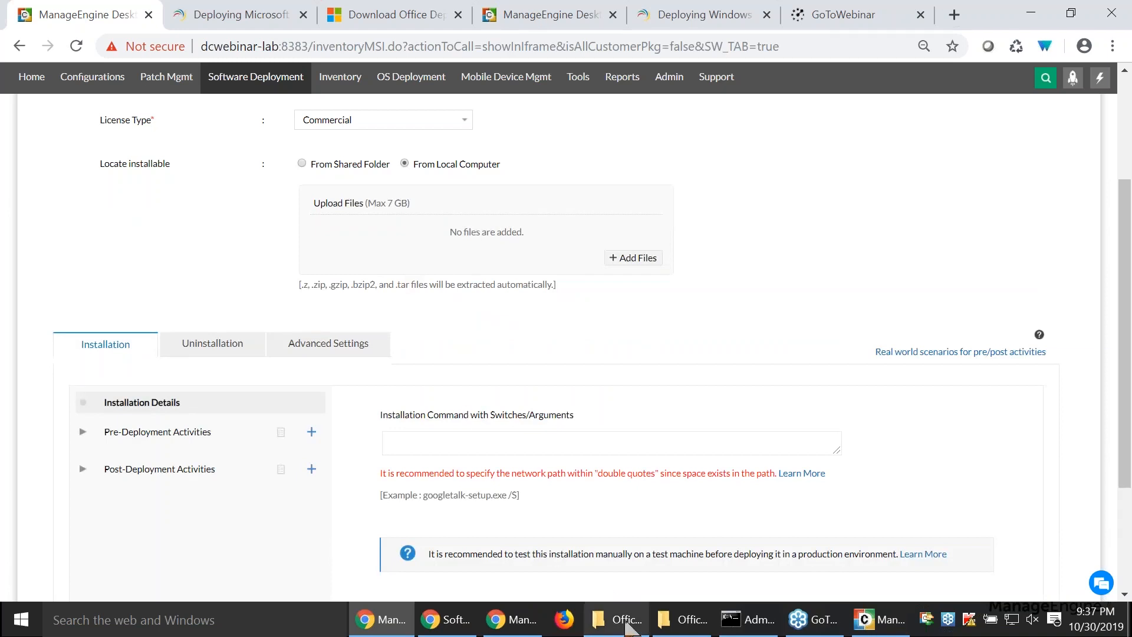
mouse_move(627, 628)
left_click(582, 574)
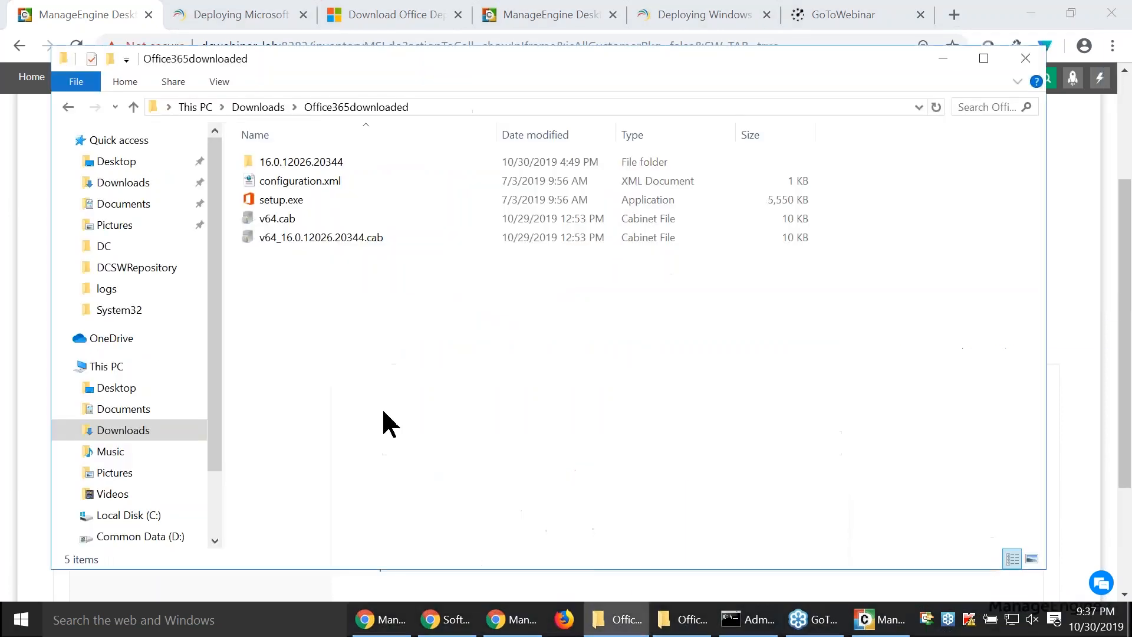
left_click_drag(286, 347, 316, 167)
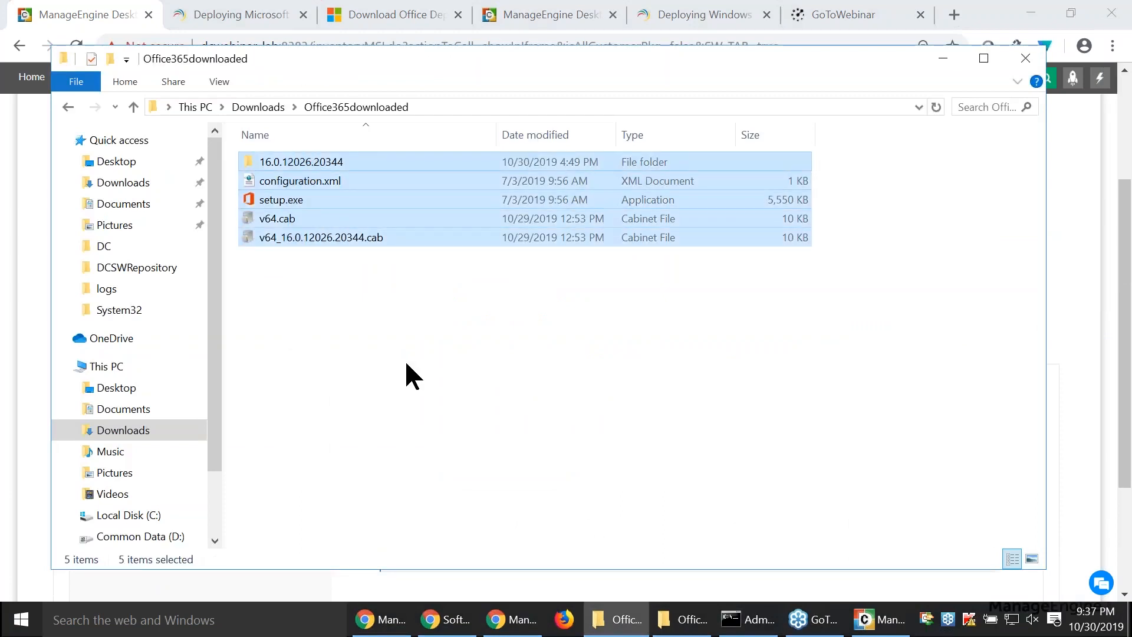
right_click(339, 192)
mouse_move(423, 420)
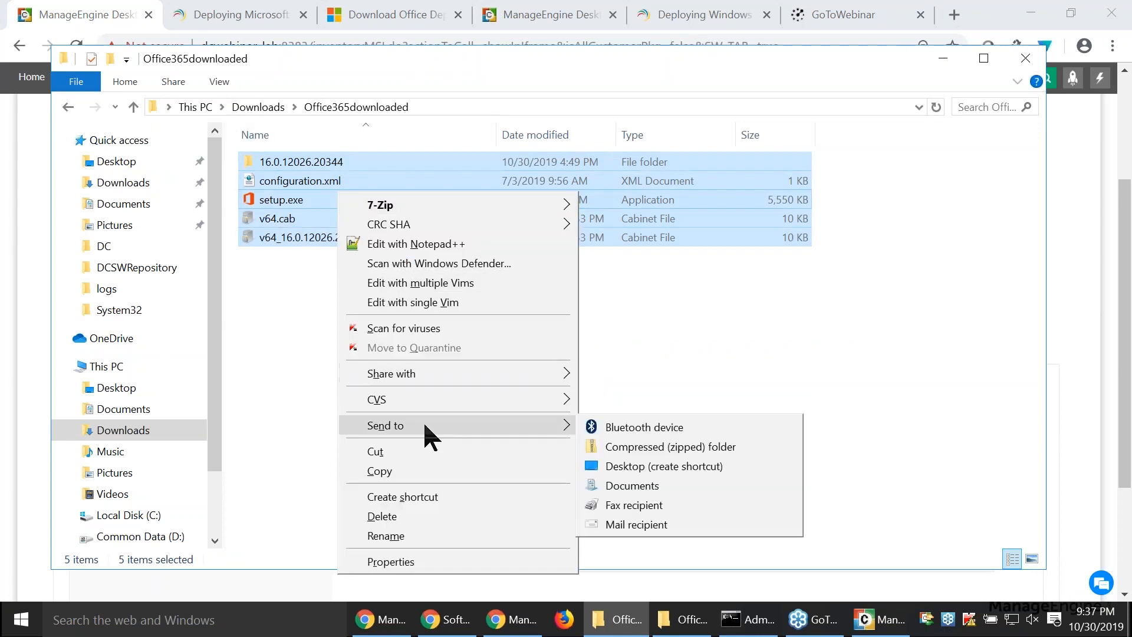
left_click(694, 352)
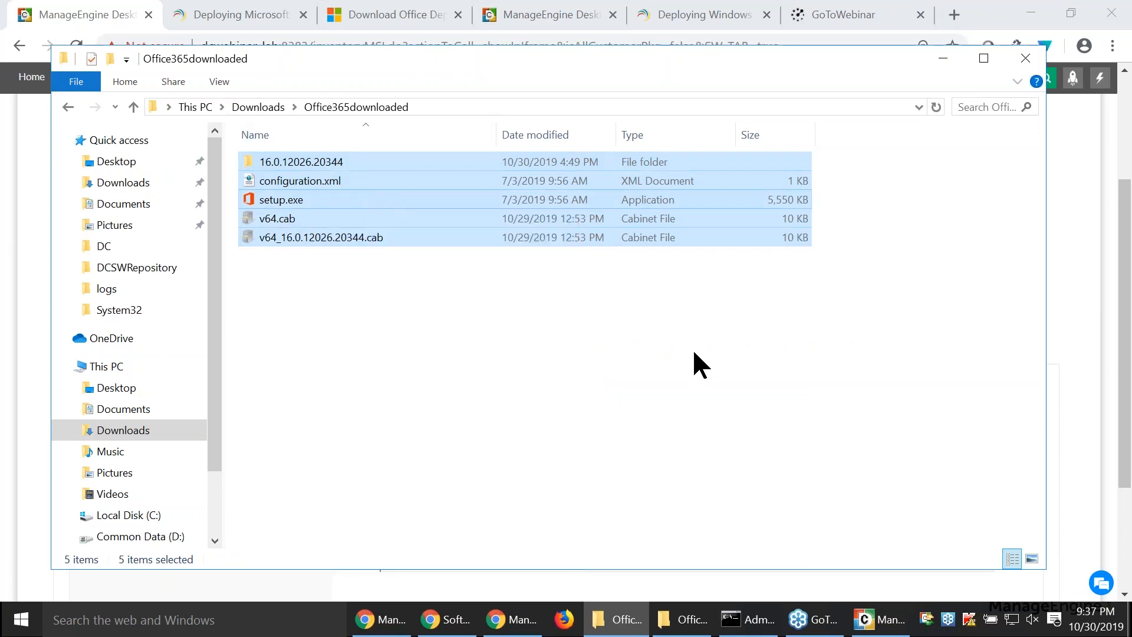
left_click(694, 352)
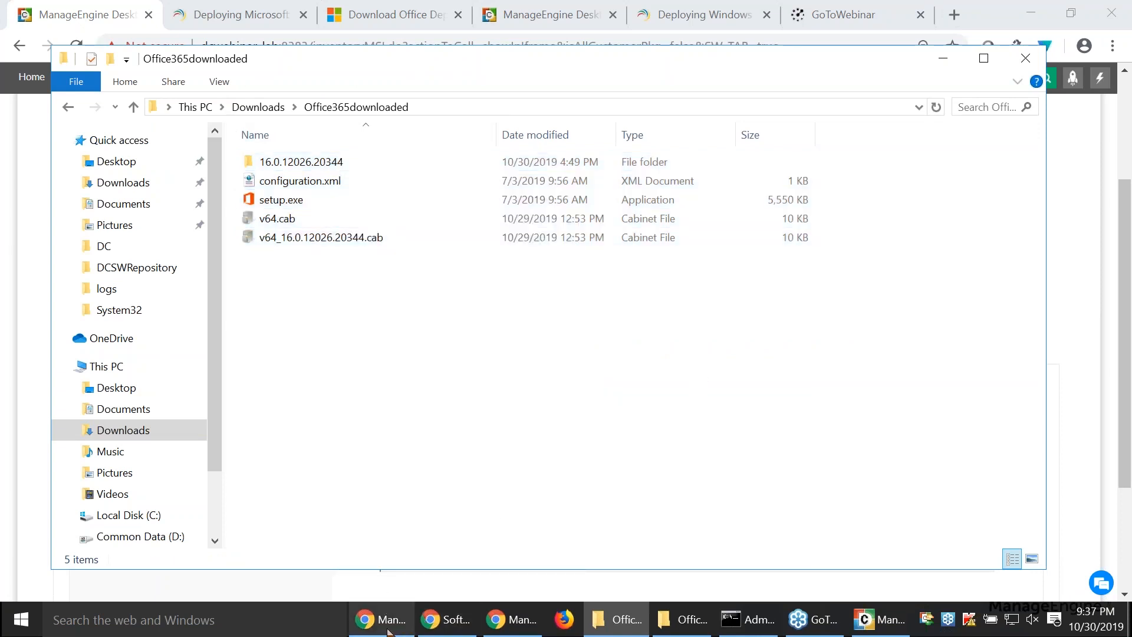
mouse_move(425, 624)
left_click(302, 561)
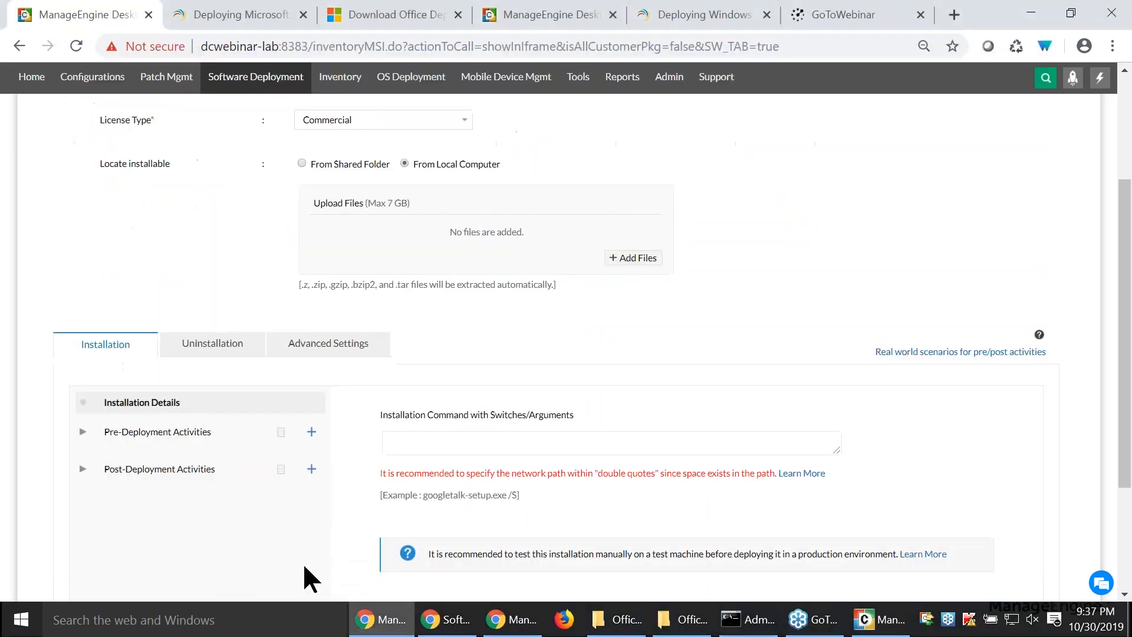
- Examine the package's installation command field and its uninstallation details
scroll(540, 405, "down", 2)
left_click(559, 356)
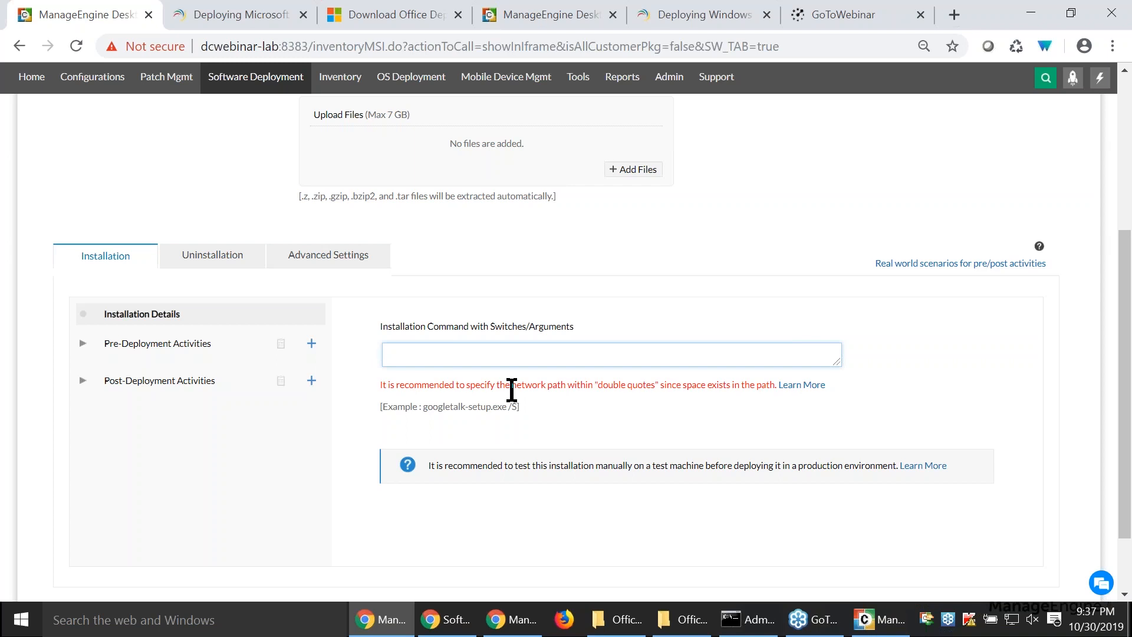
left_click(204, 267)
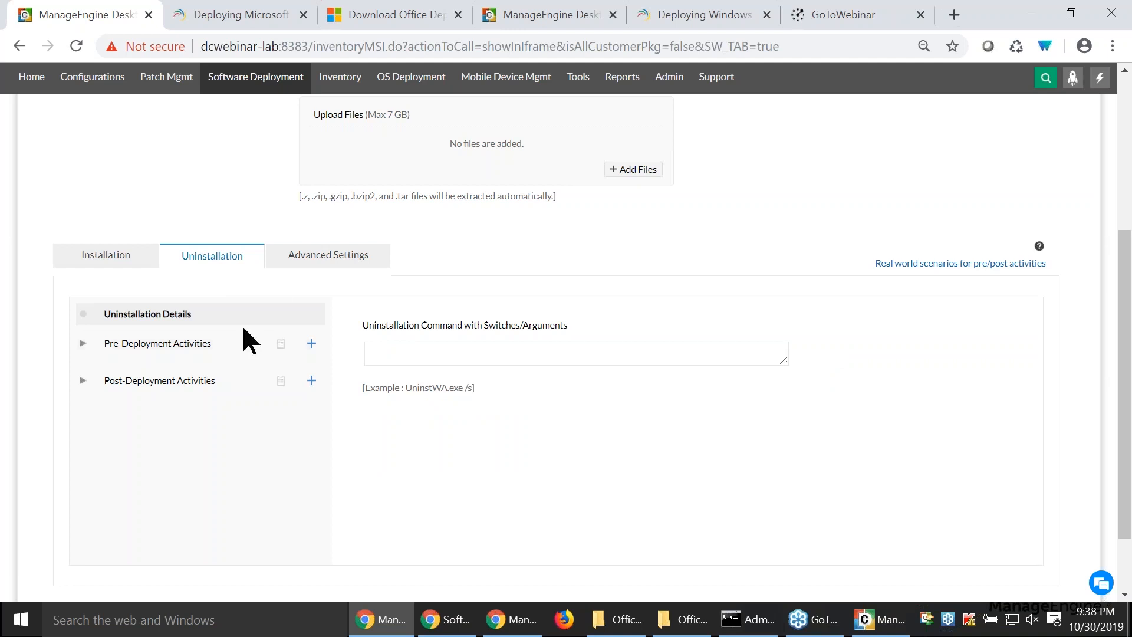
- Set the package's exit code to 1 and its maximum time limit for installation to 3 hours
left_click(279, 262)
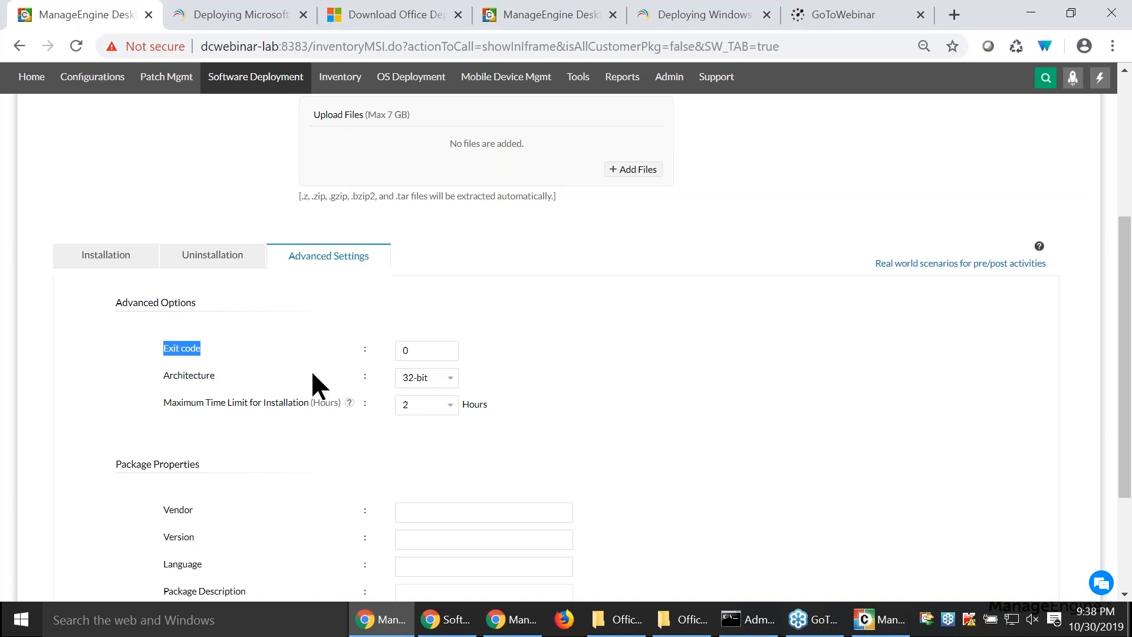
left_click(413, 353)
type("1")
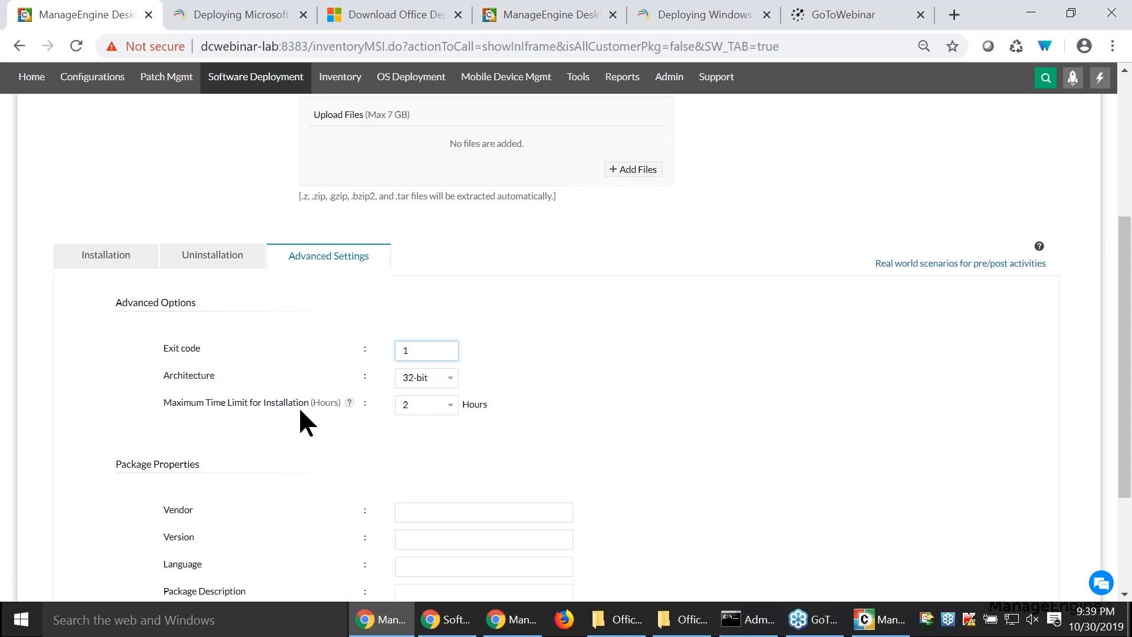
left_click(421, 413)
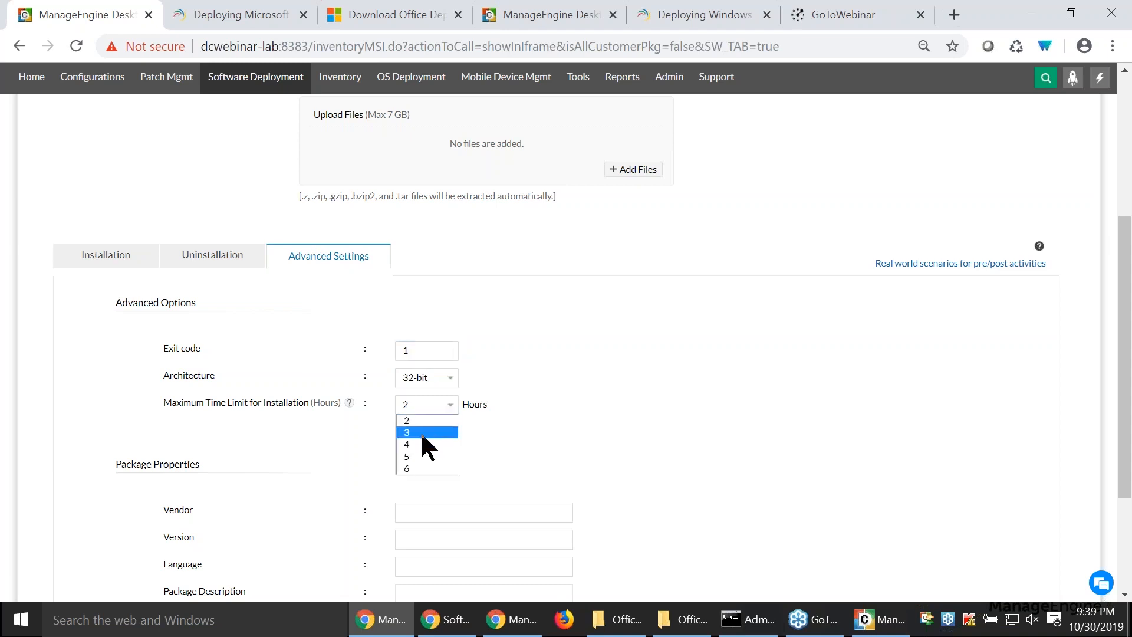
left_click(423, 434)
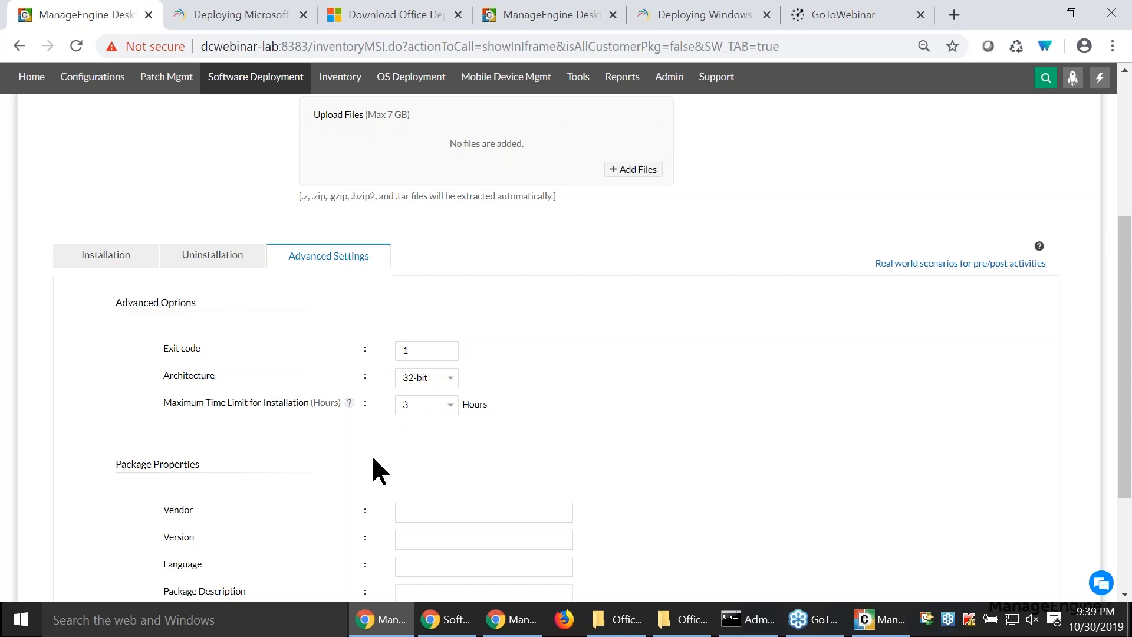
- Add the Check Free Disk Space condition to the pre-deployment activities of the installation
left_click(105, 259)
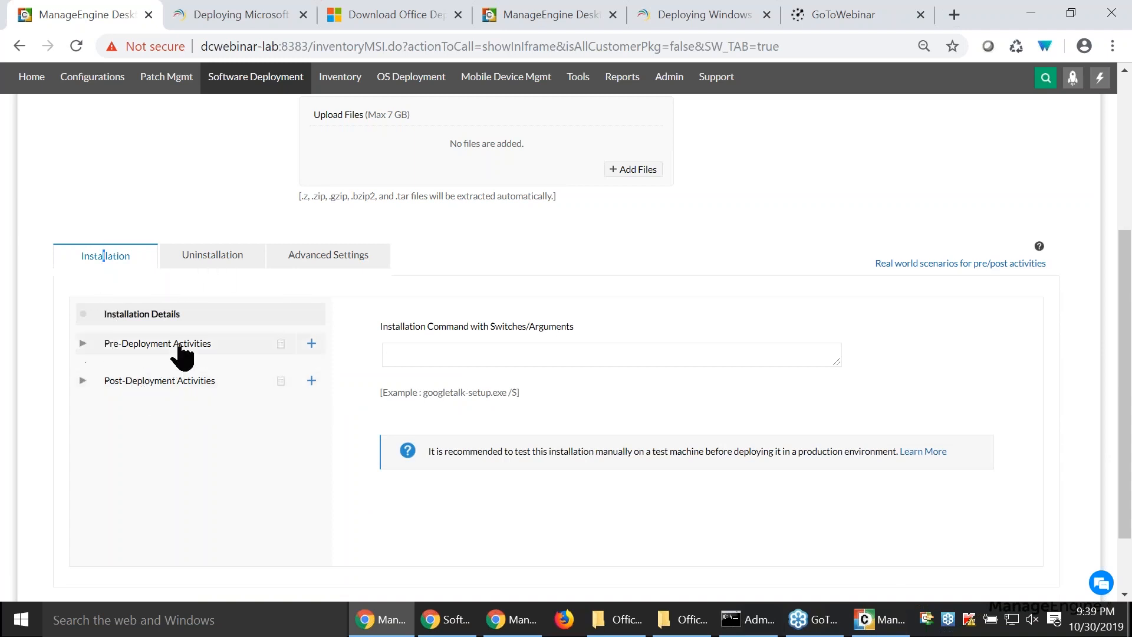
left_click(174, 345)
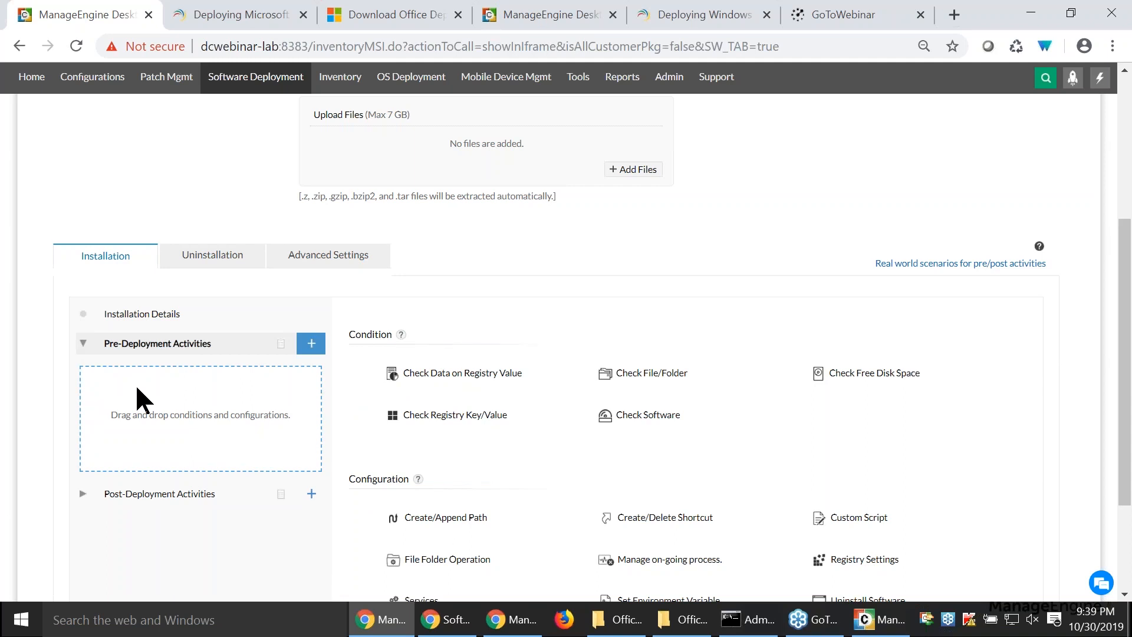
left_click_drag(849, 373, 147, 456)
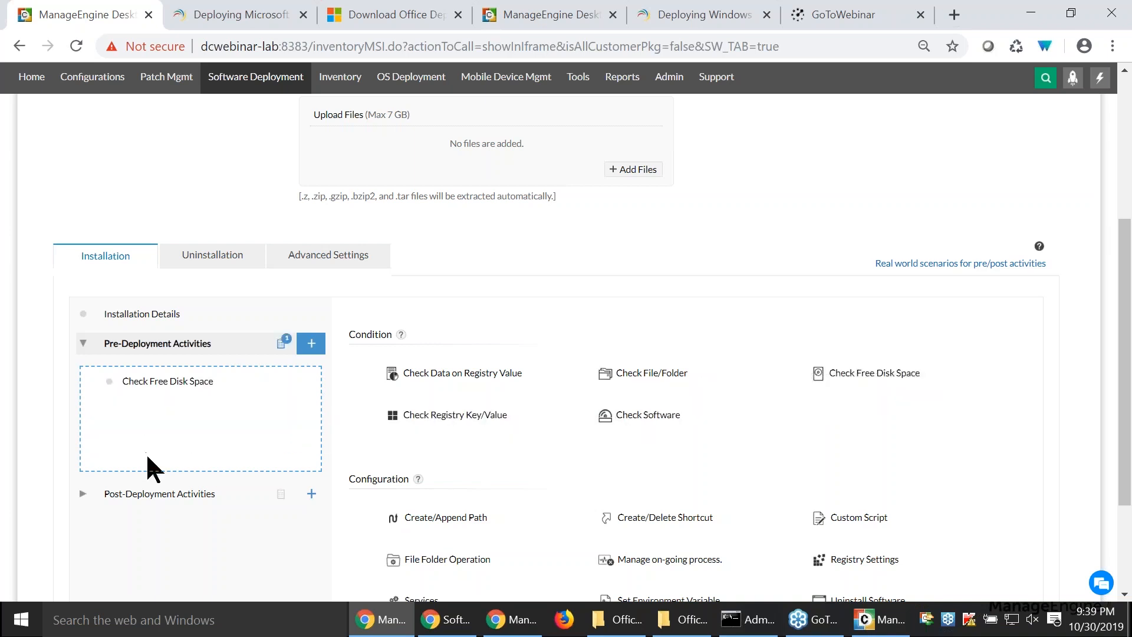
- Set the Check Free Disk Space condition to disk C with a minimum space of 1024 MB
left_click(170, 388)
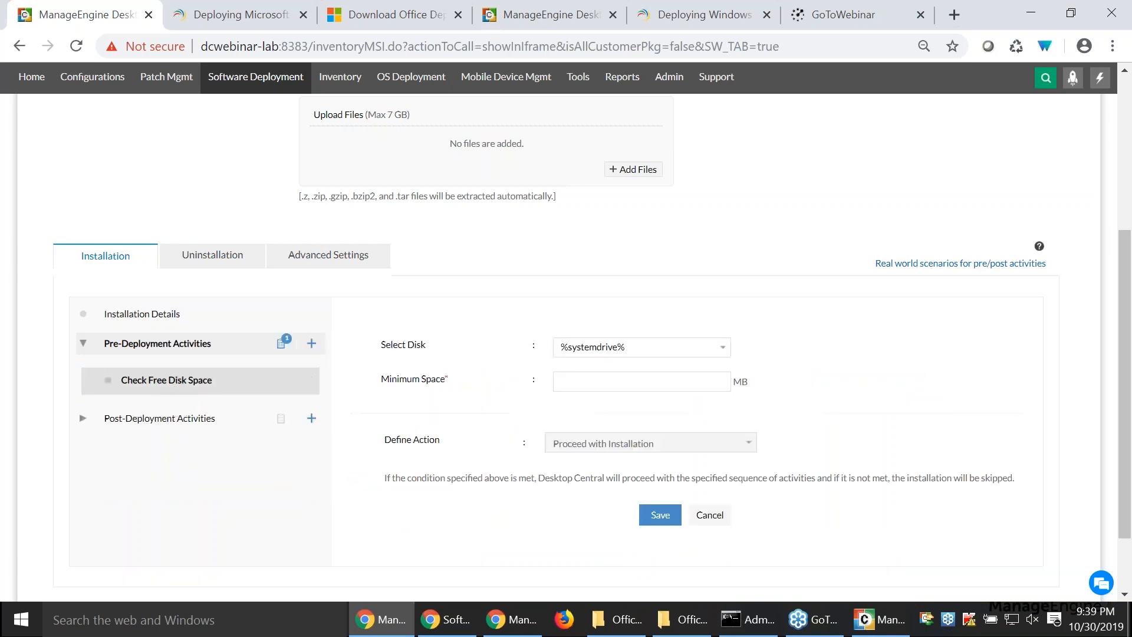
left_click(624, 345)
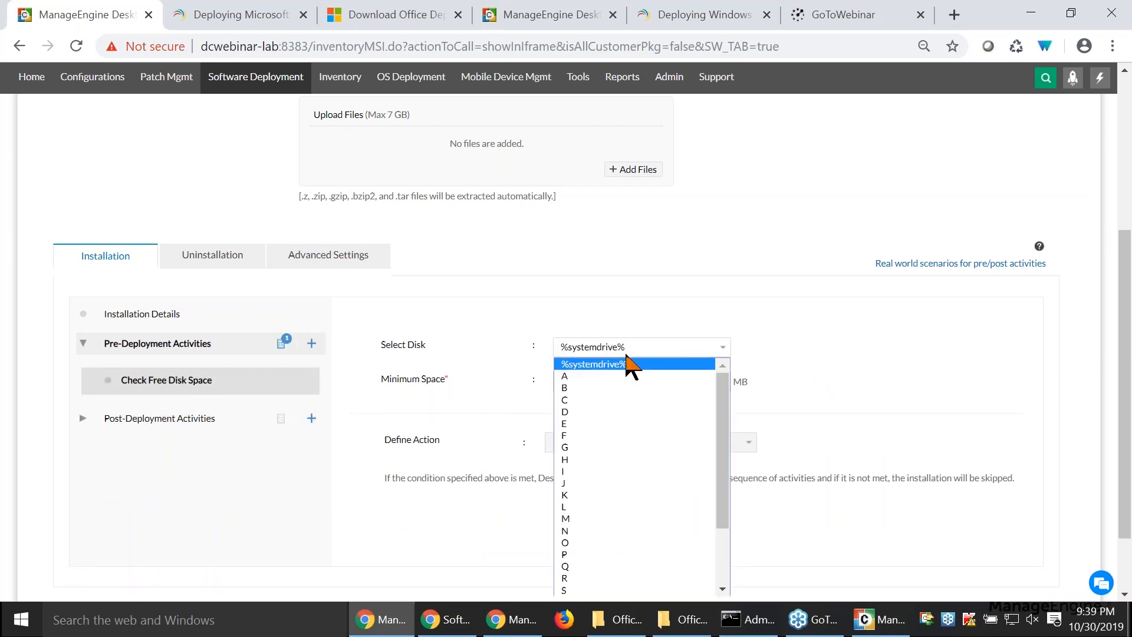
left_click(617, 405)
left_click(607, 381)
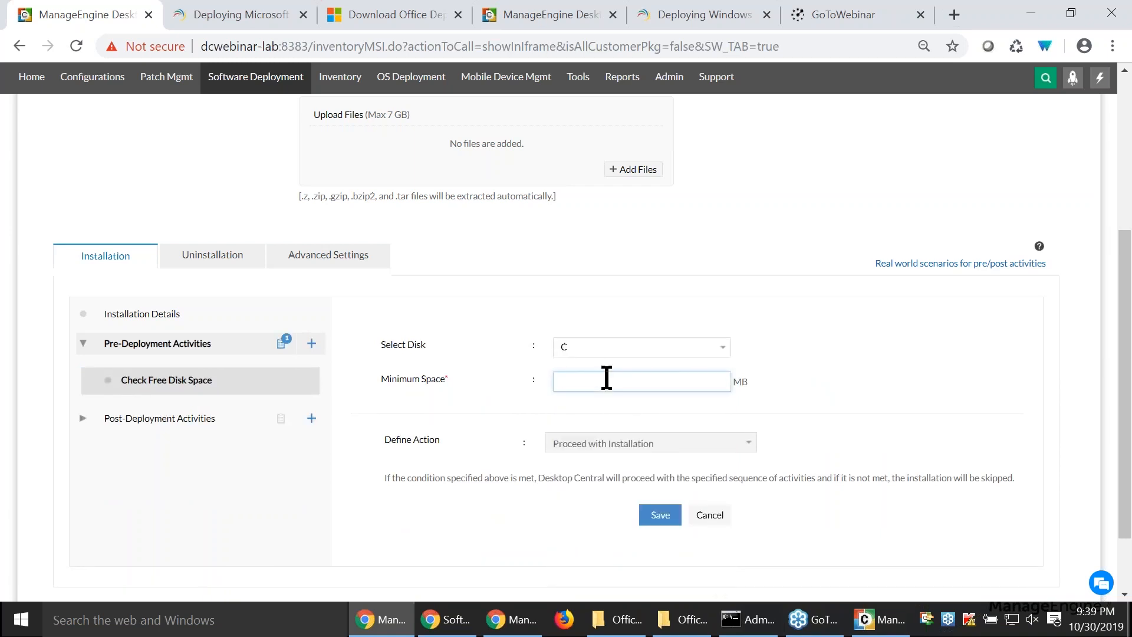
type("1024")
- Add Registry Settings and Create/Delete Shortcut to the post-deployment activities, and cancel the package creation
left_click(310, 419)
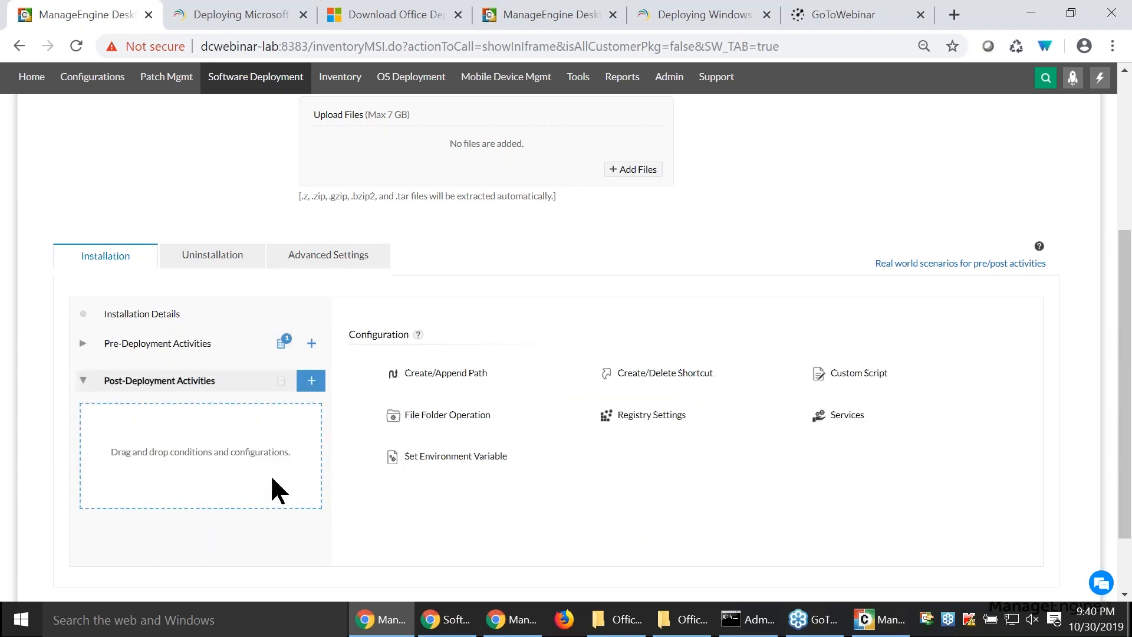
left_click_drag(654, 411, 256, 457)
left_click_drag(664, 383, 259, 471)
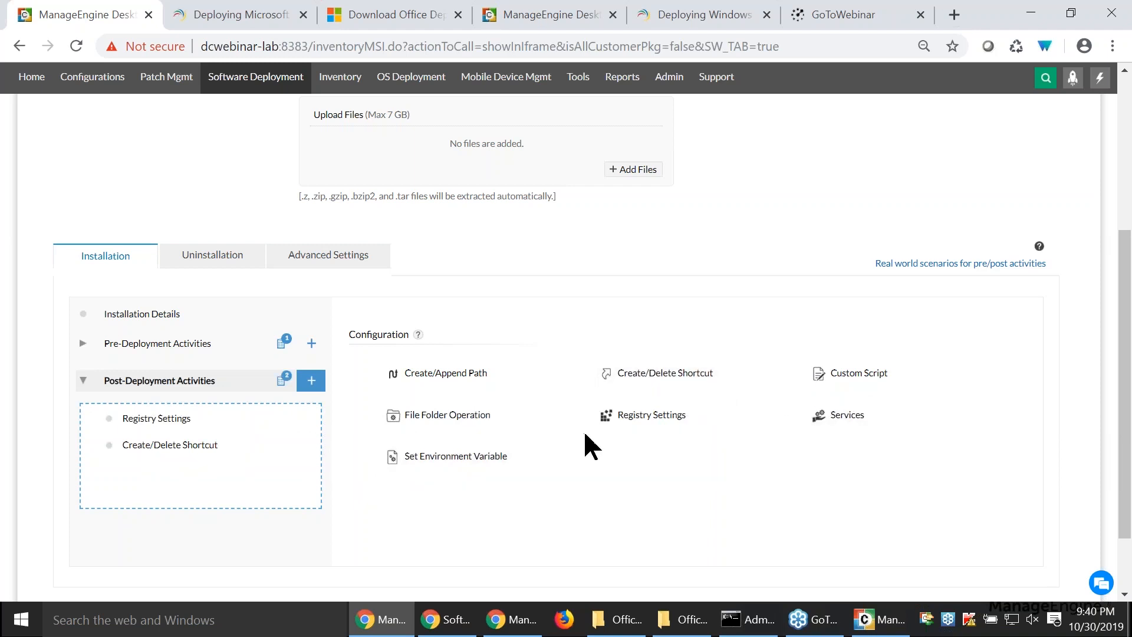
scroll(583, 430, "down", 2)
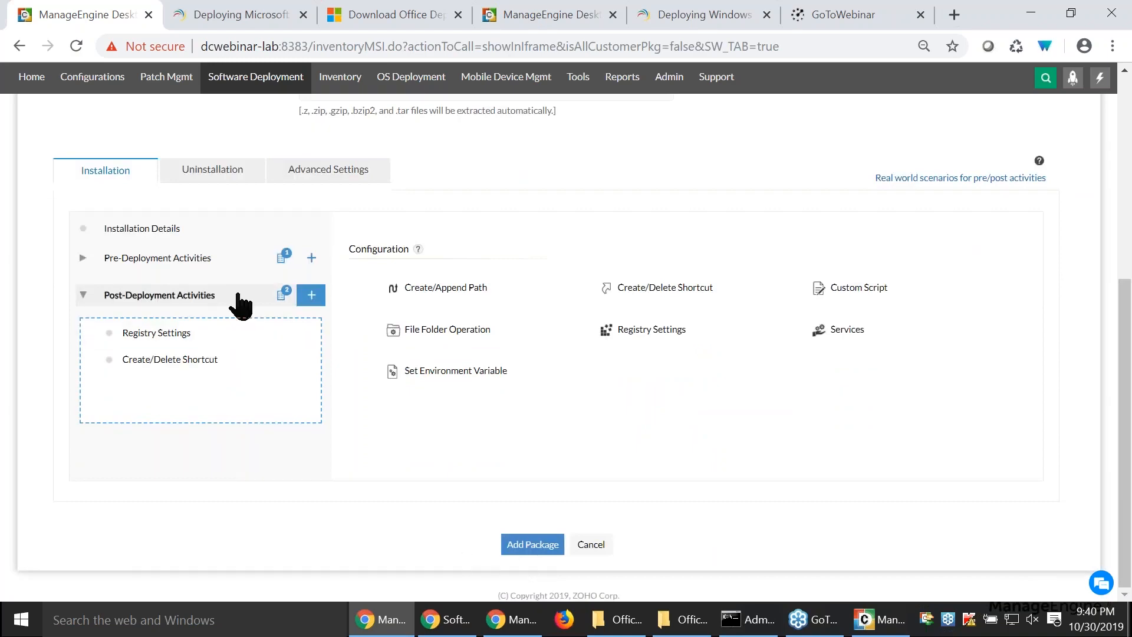
left_click(596, 549)
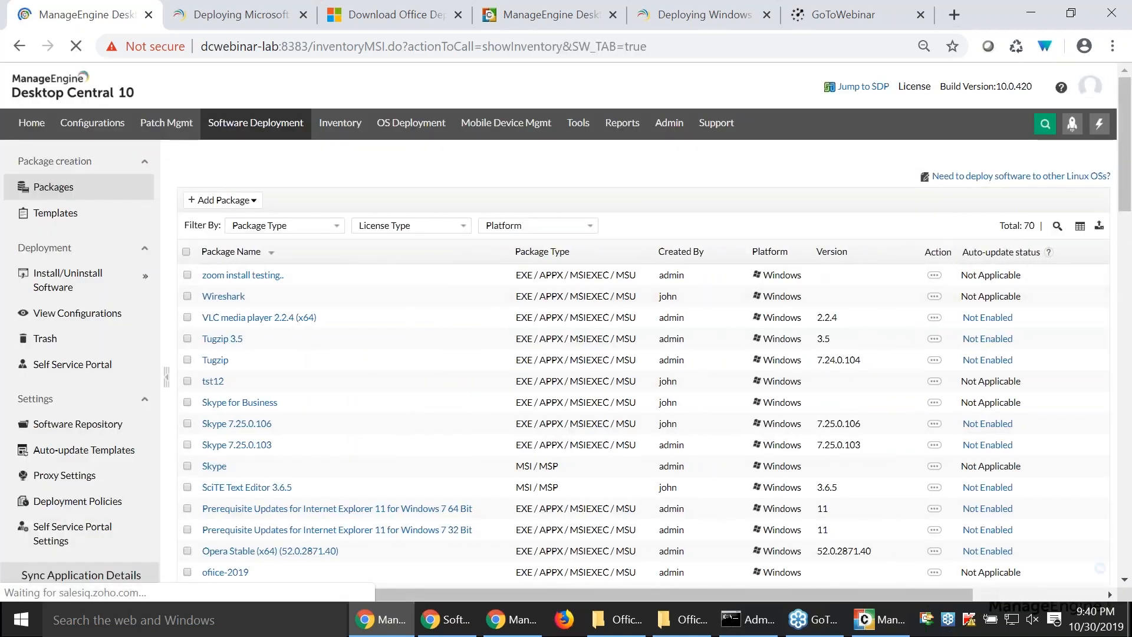
- Search the package list for 365 and start an install configuration for the Office 365 package
left_click(1057, 227)
type("365")
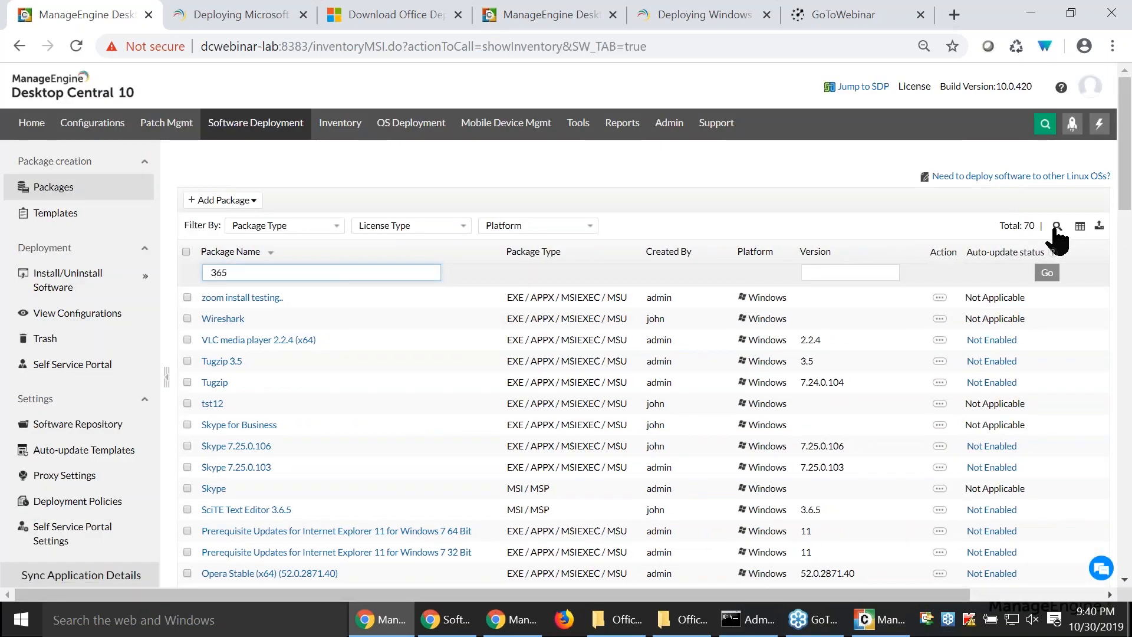
key("Return")
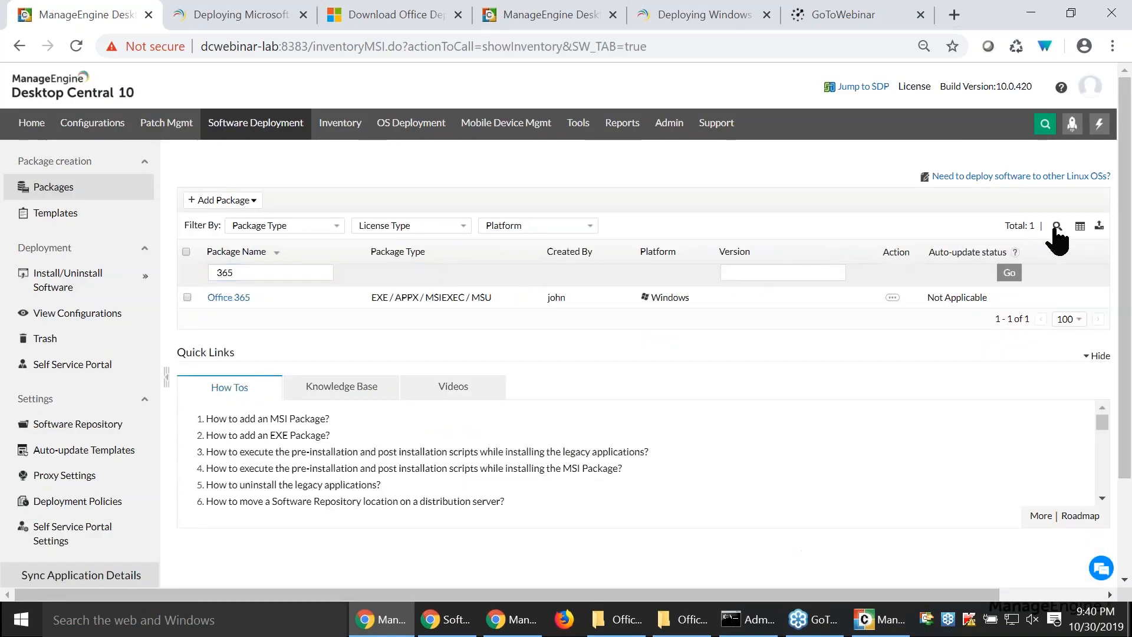
left_click(892, 299)
left_click(836, 349)
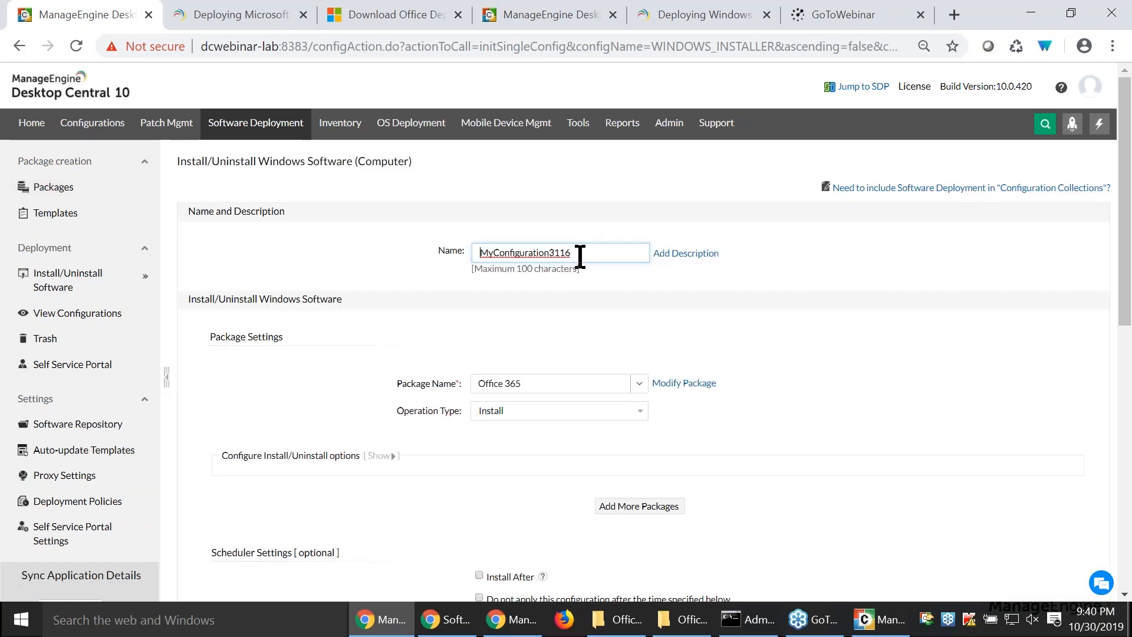
- Name the install configuration office 365
left_click_drag(578, 254, 464, 255)
type("office 3")
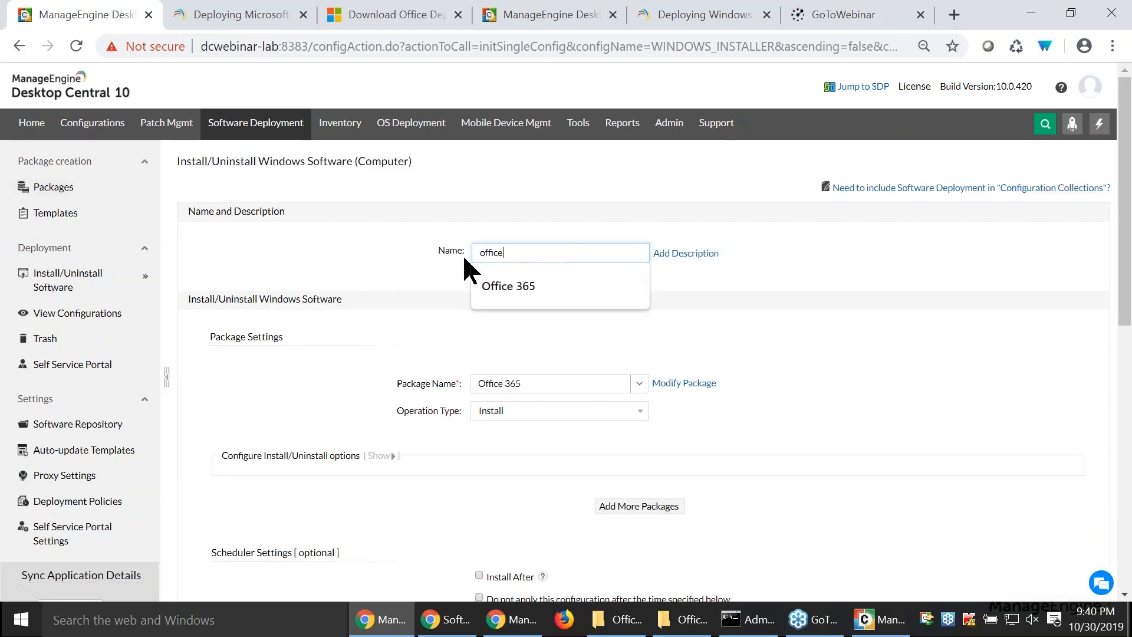
type("65")
left_click(755, 322)
- Show the install/uninstall options and set the Run As User credential to Mac_zohocorp / root
scroll(445, 504, "down", 3)
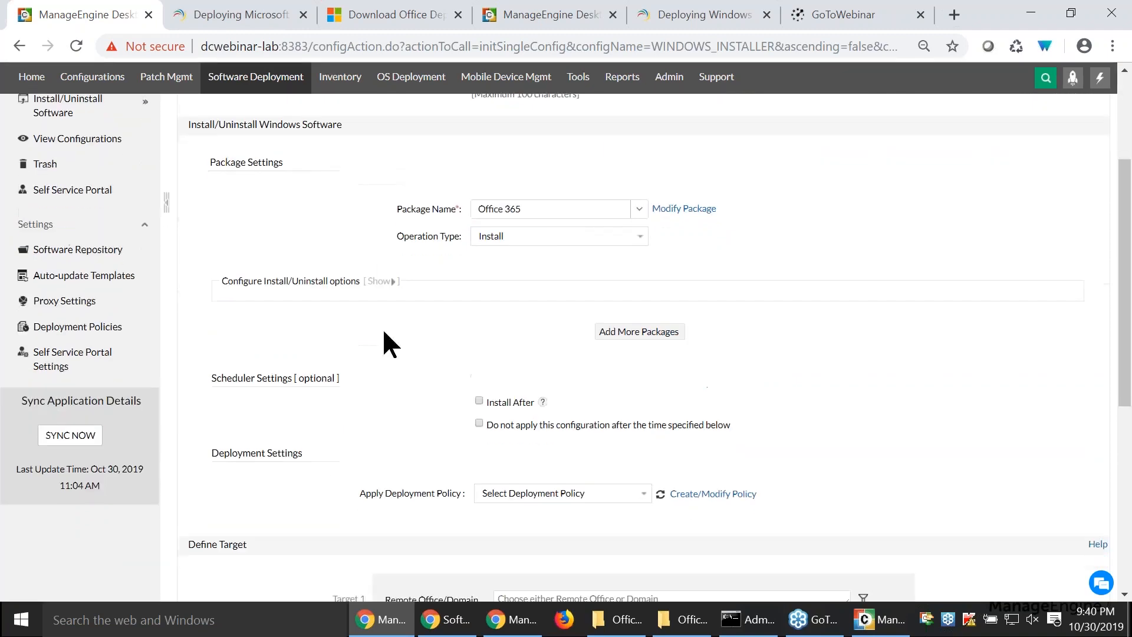
left_click(379, 281)
left_click(558, 328)
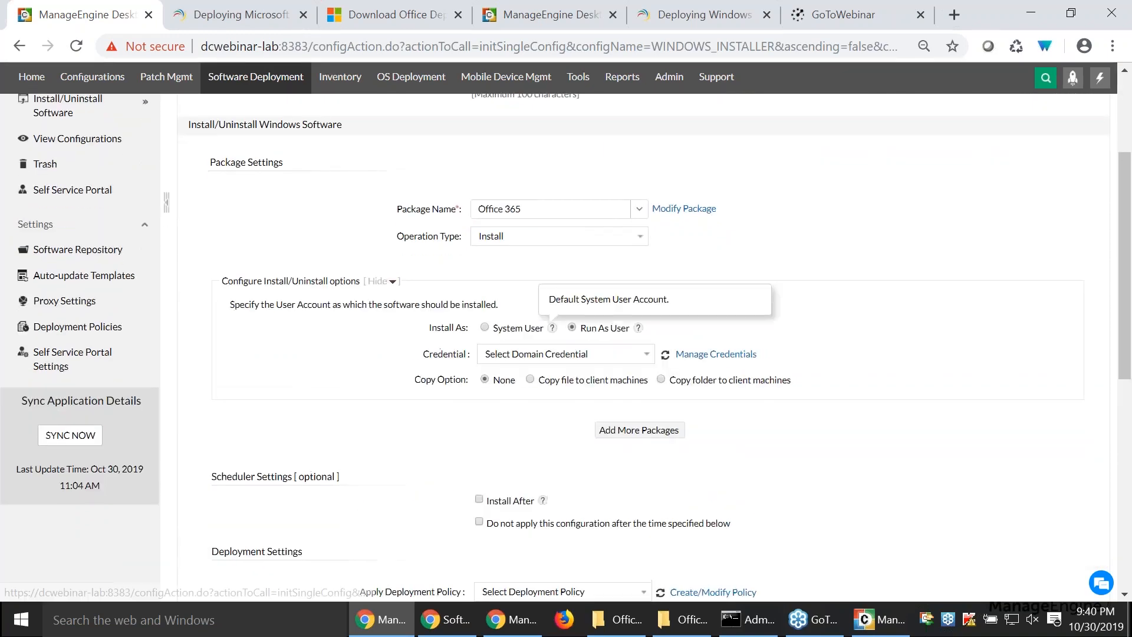
left_click(590, 353)
left_click(552, 314)
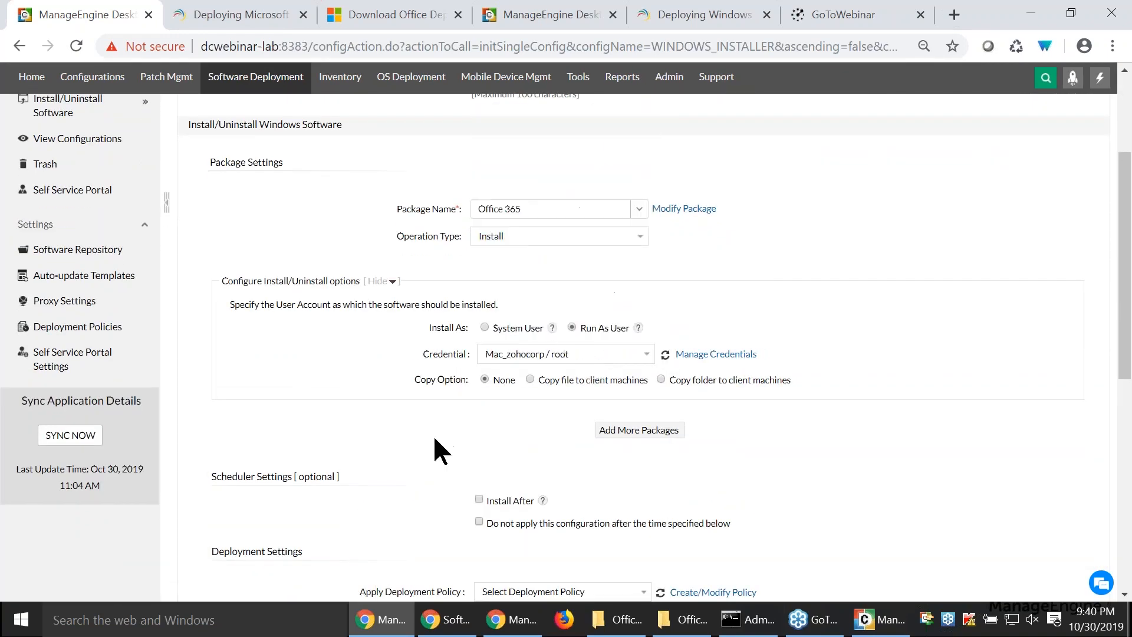
- Apply the Office 365 Deployment policy to the configuration
scroll(441, 451, "down", 3)
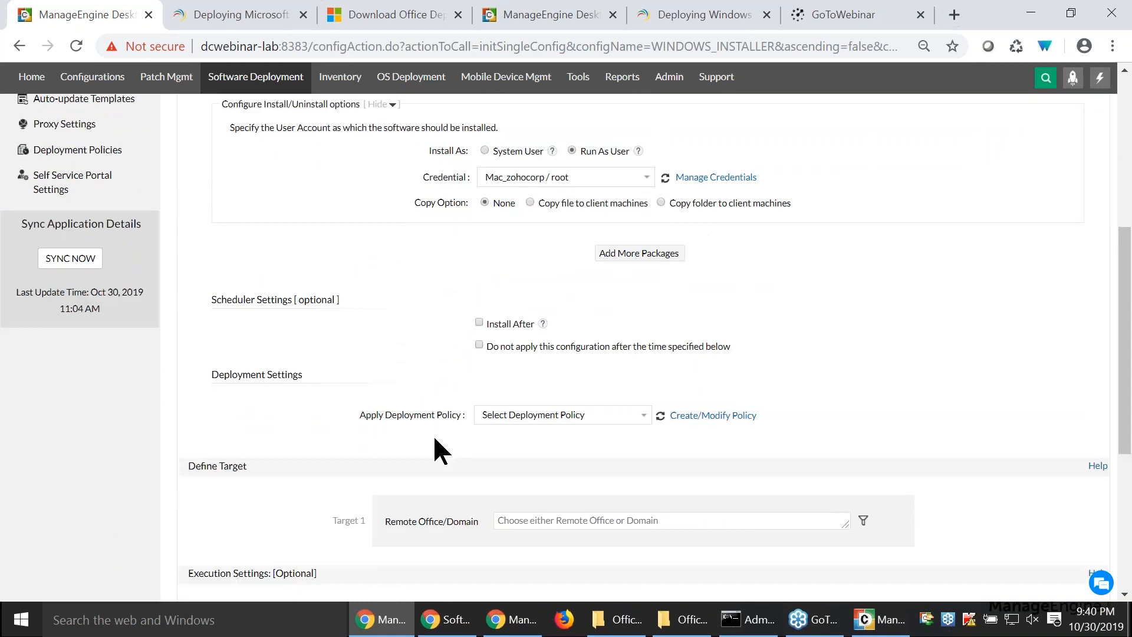
left_click(495, 415)
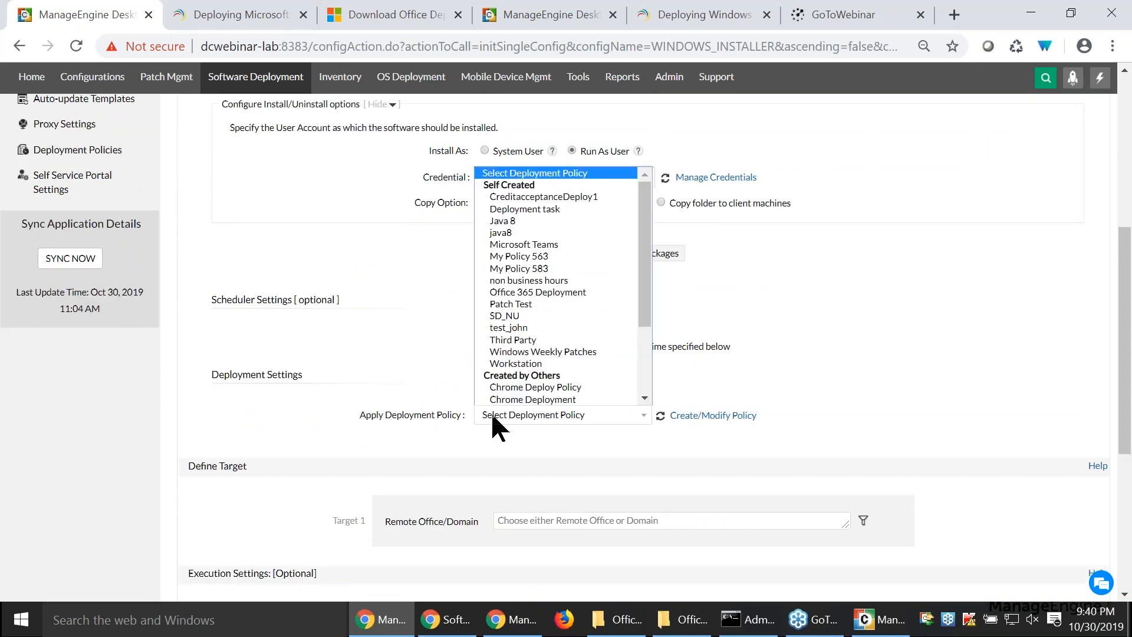
left_click(550, 282)
- Select all remote offices as Target 1 and show the filters for including and excluding computers
scroll(463, 466, "down", 3)
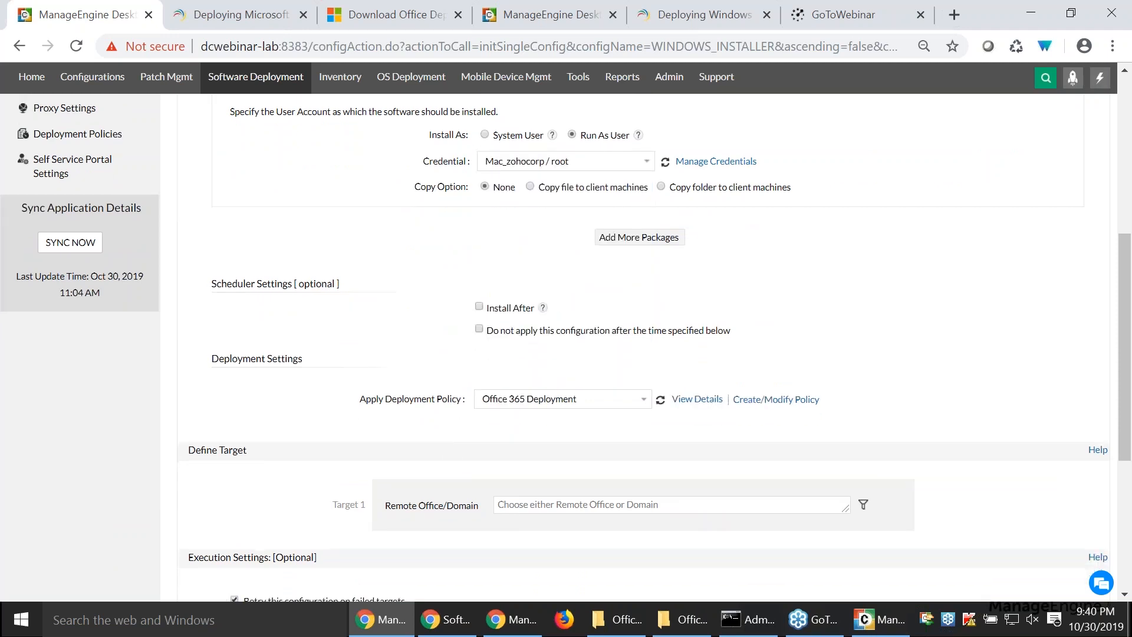
left_click(534, 344)
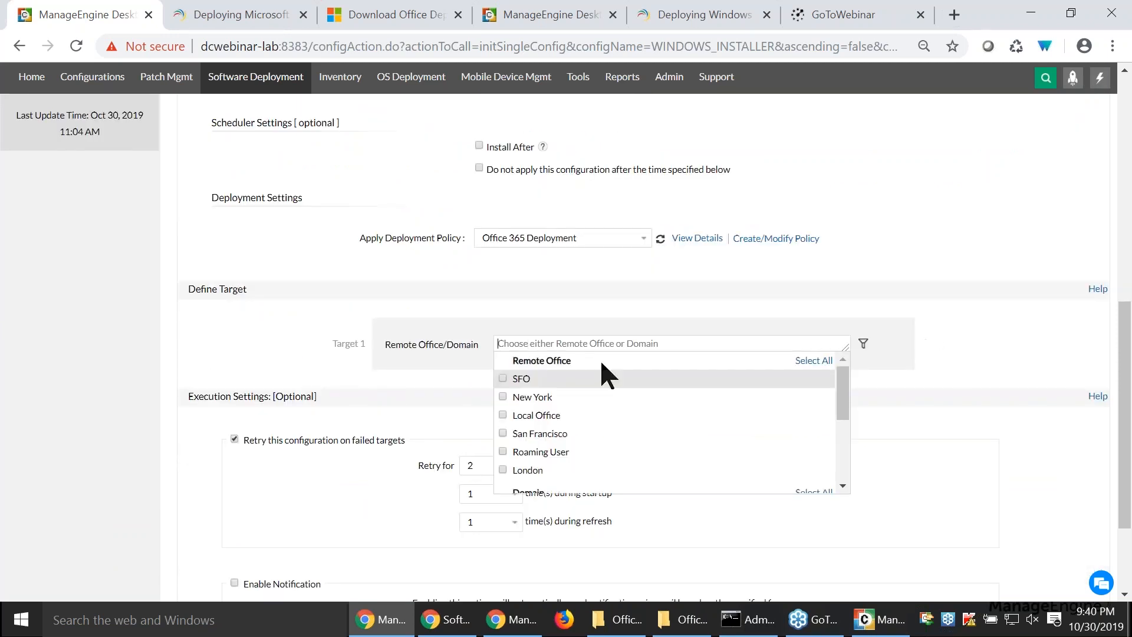
left_click(820, 361)
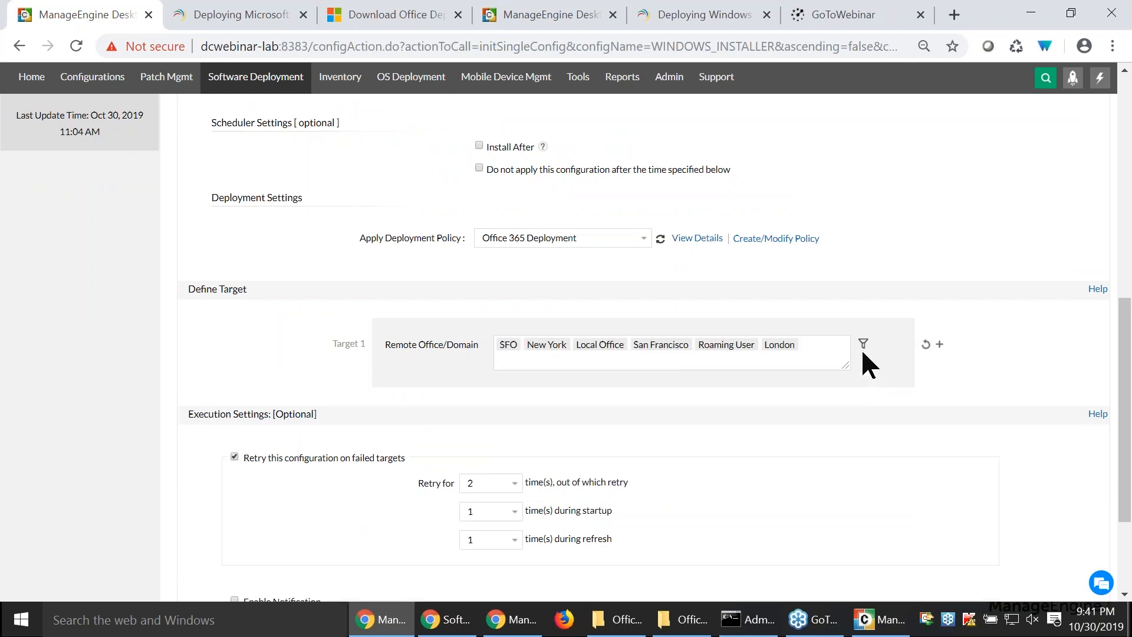
left_click(863, 345)
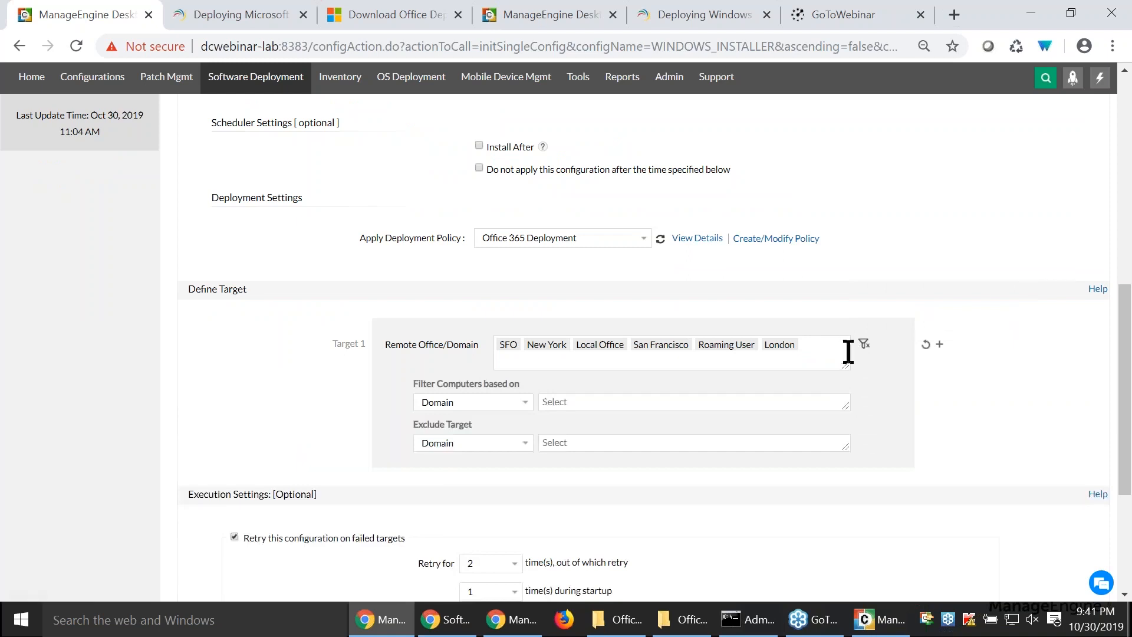
left_click(505, 403)
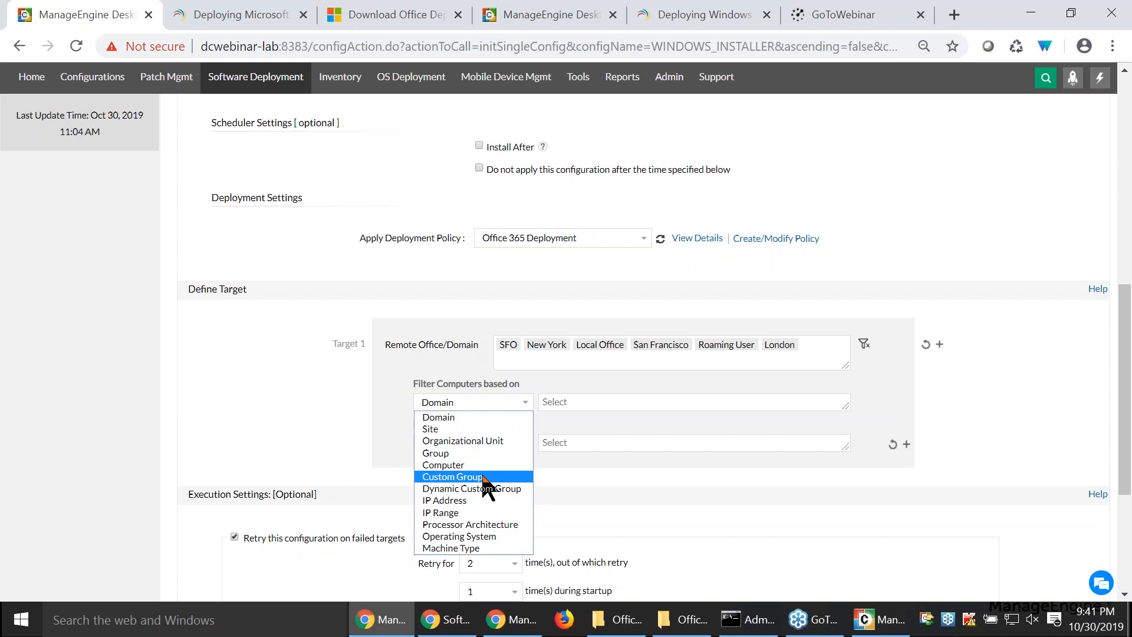
left_click(331, 418)
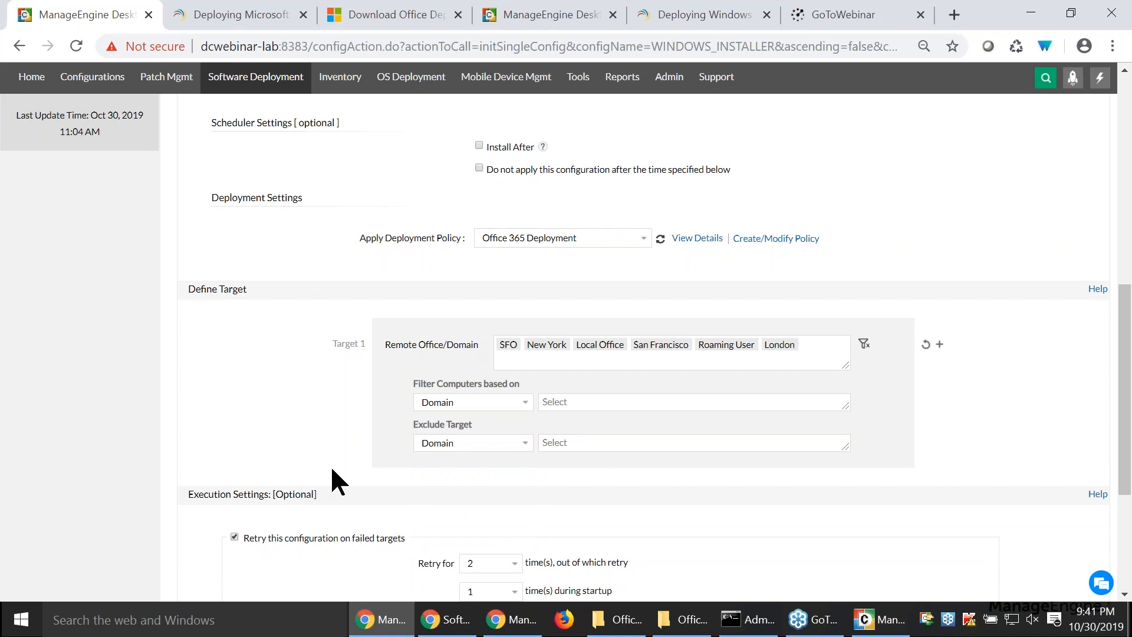
- Open the custom groups in the other Desktop Central tab and examine the Static and Static Unique categories of a new group
left_click(496, 15)
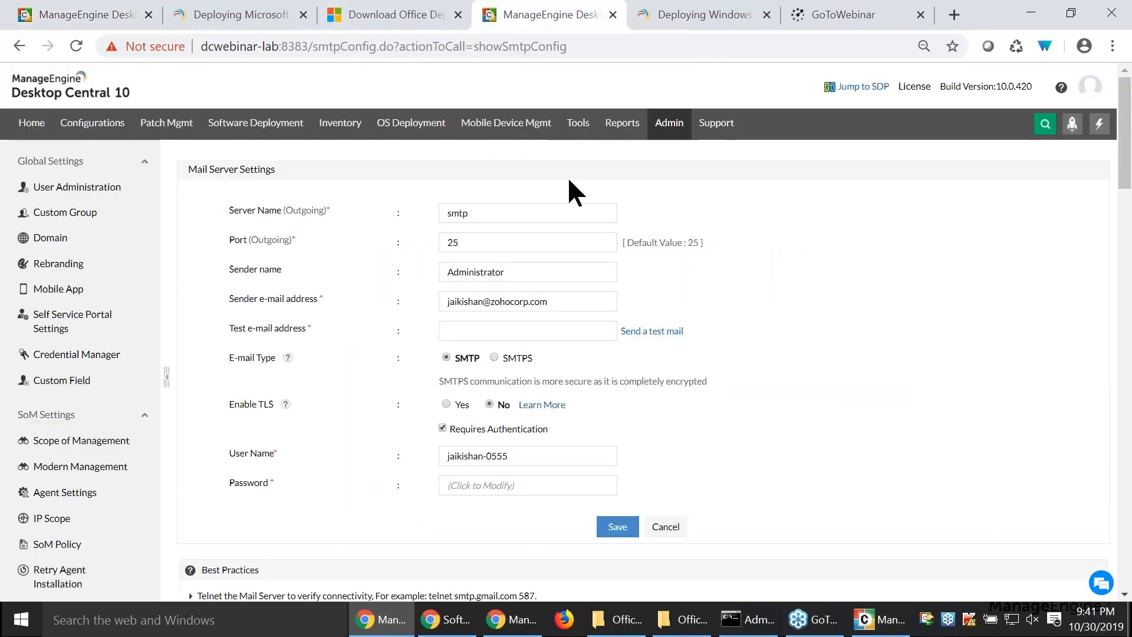
left_click(672, 124)
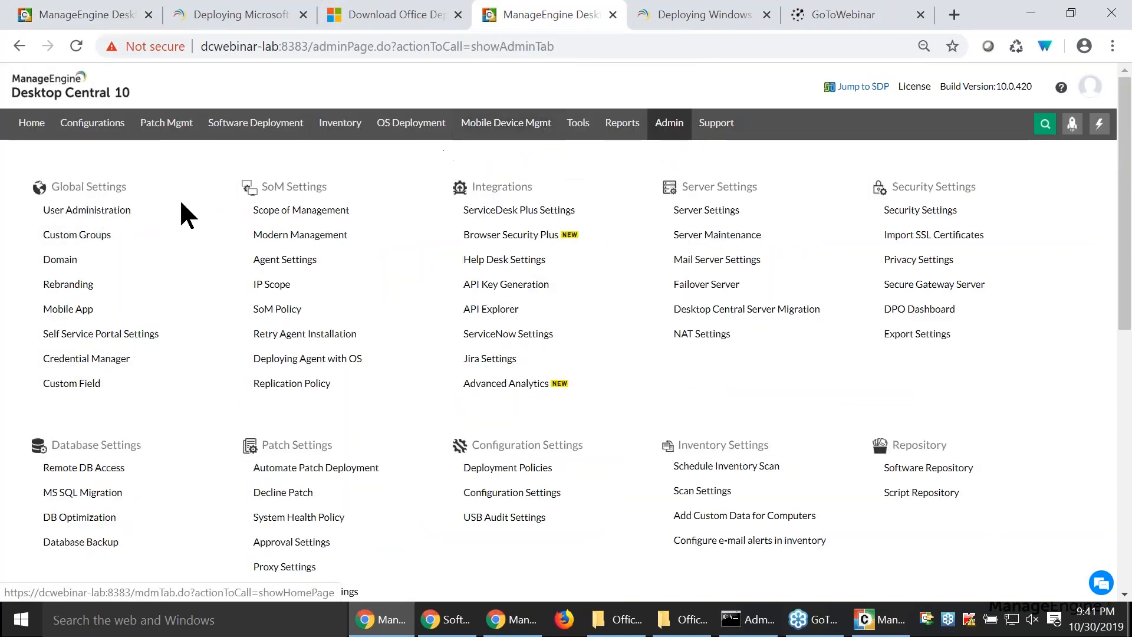
left_click(81, 238)
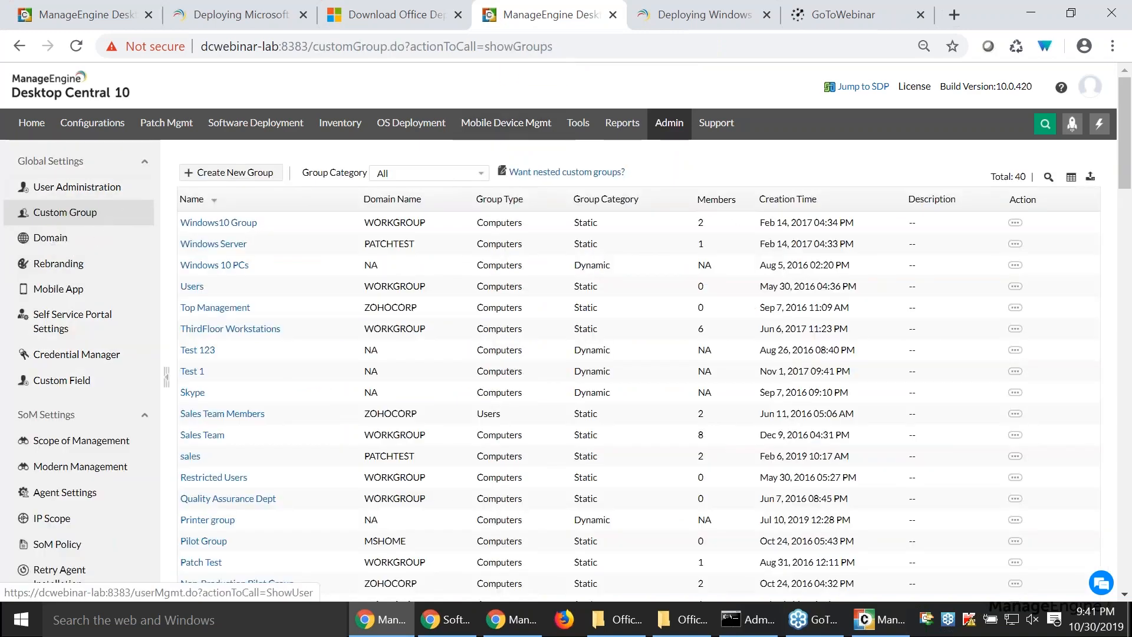
left_click(210, 176)
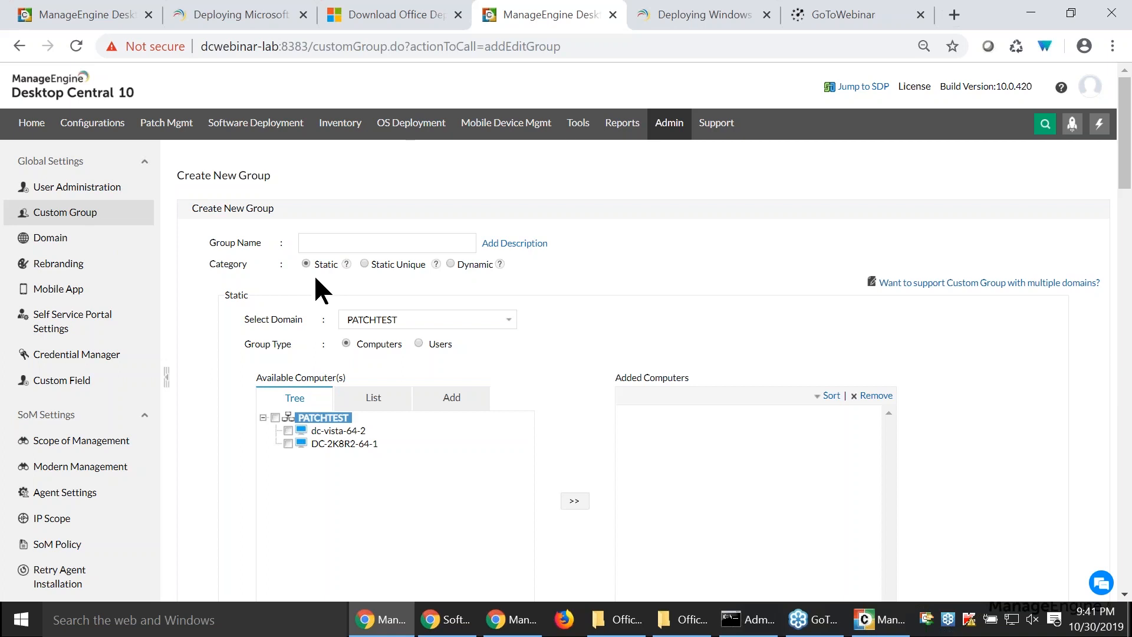
left_click(364, 264)
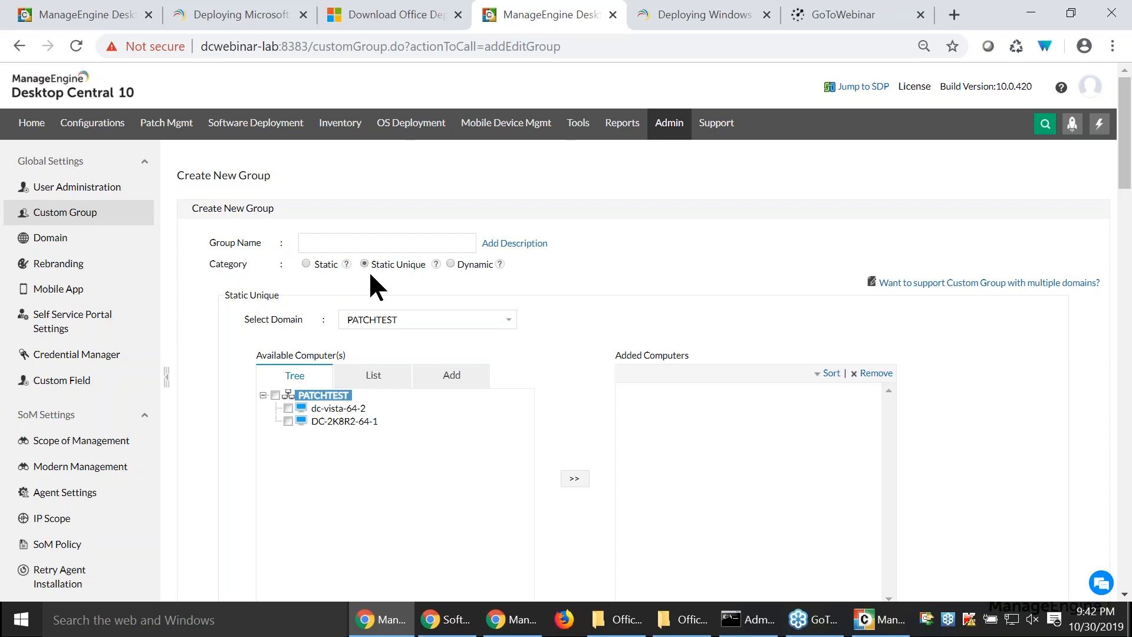
- Try a Dynamic group with the criterion Operating System equal to Microsoft Windows 10, and switch the category back to Static
left_click(451, 264)
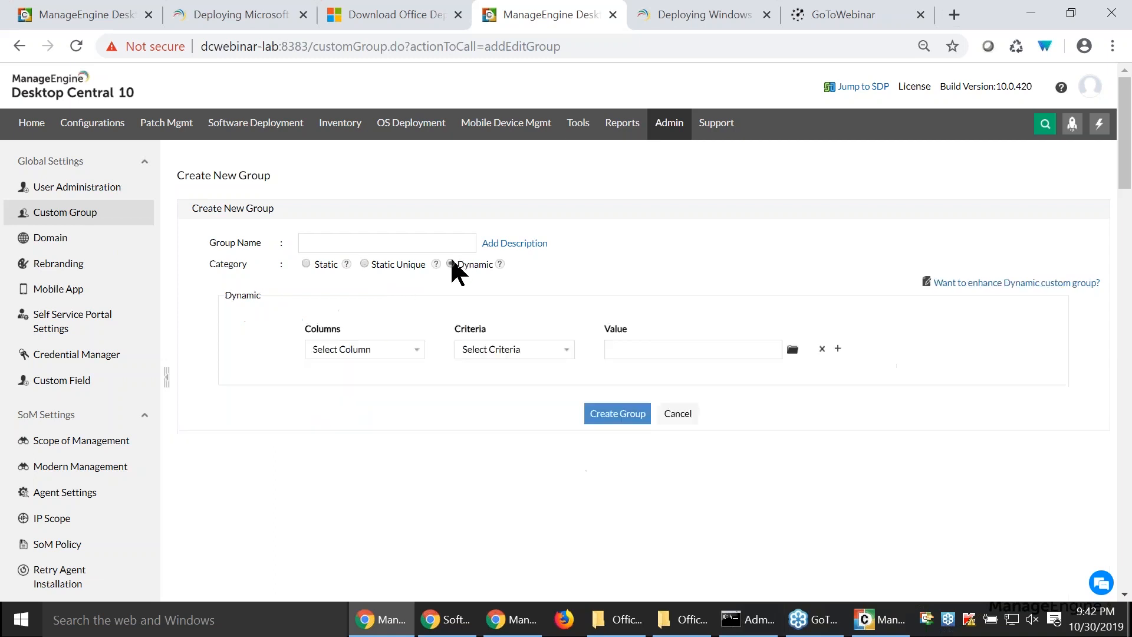
left_click(388, 362)
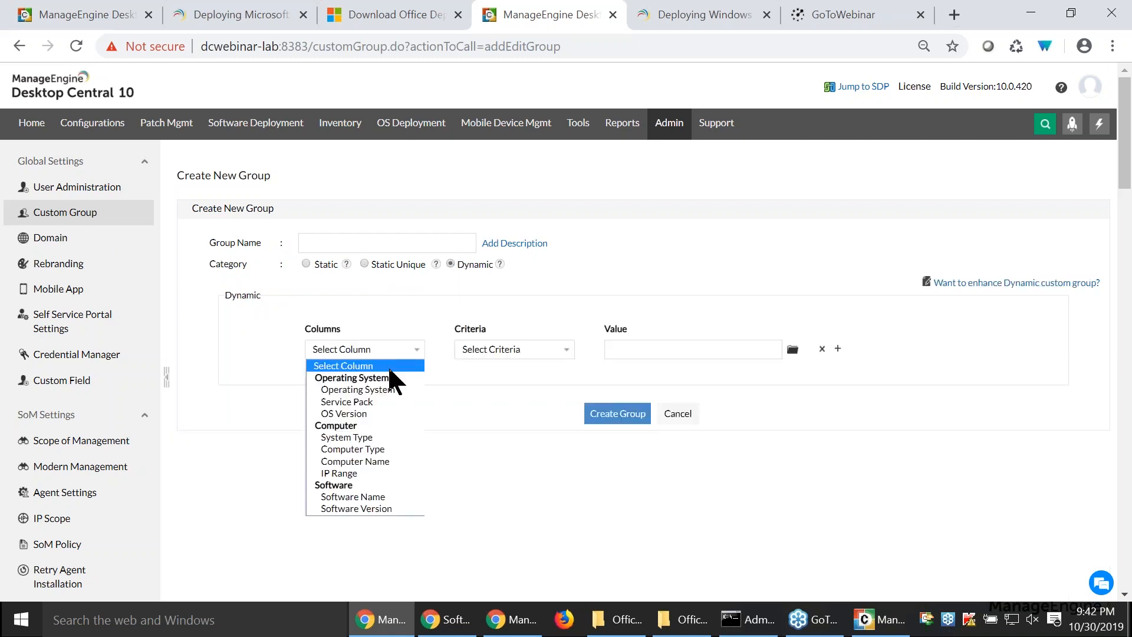
left_click(390, 390)
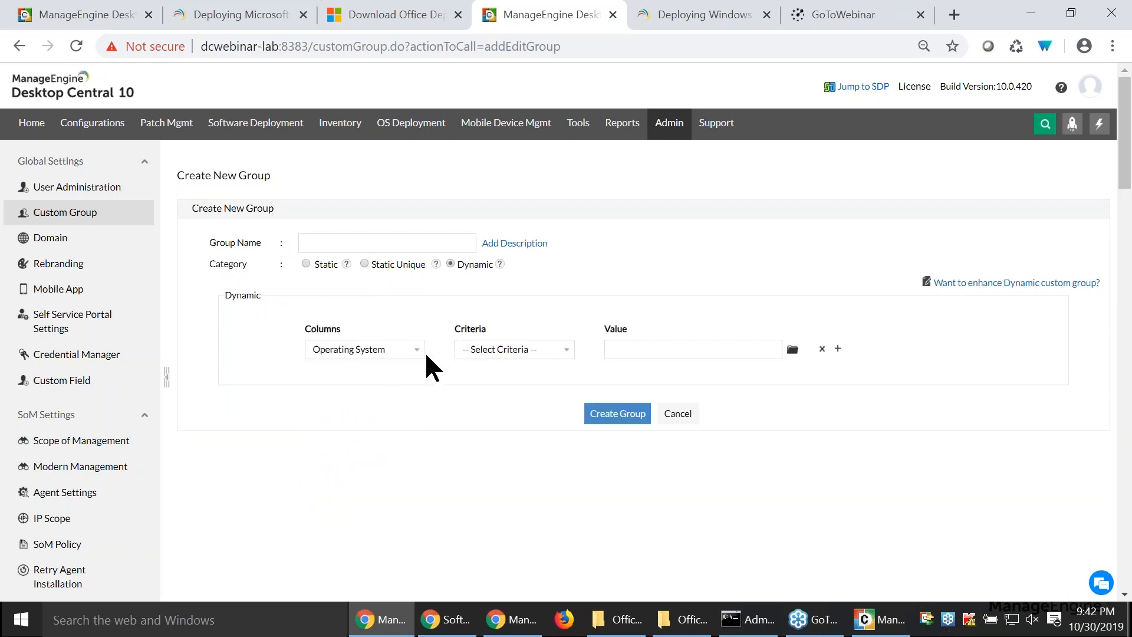
left_click(470, 351)
left_click(480, 378)
left_click(792, 350)
scroll(820, 454, "down", 3)
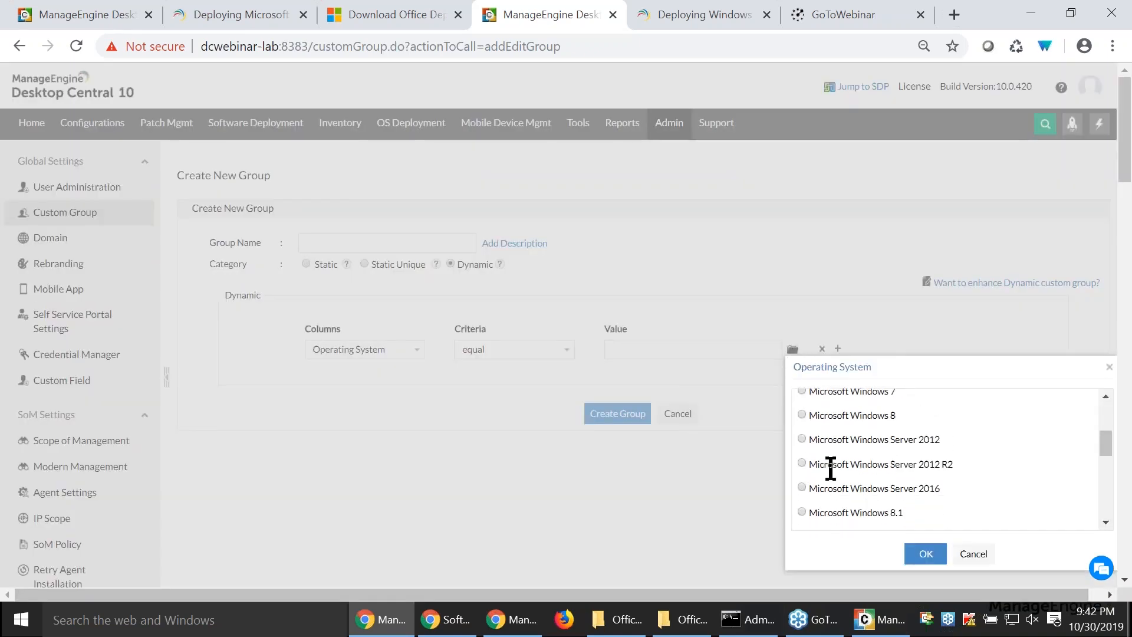
left_click(801, 512)
left_click(925, 554)
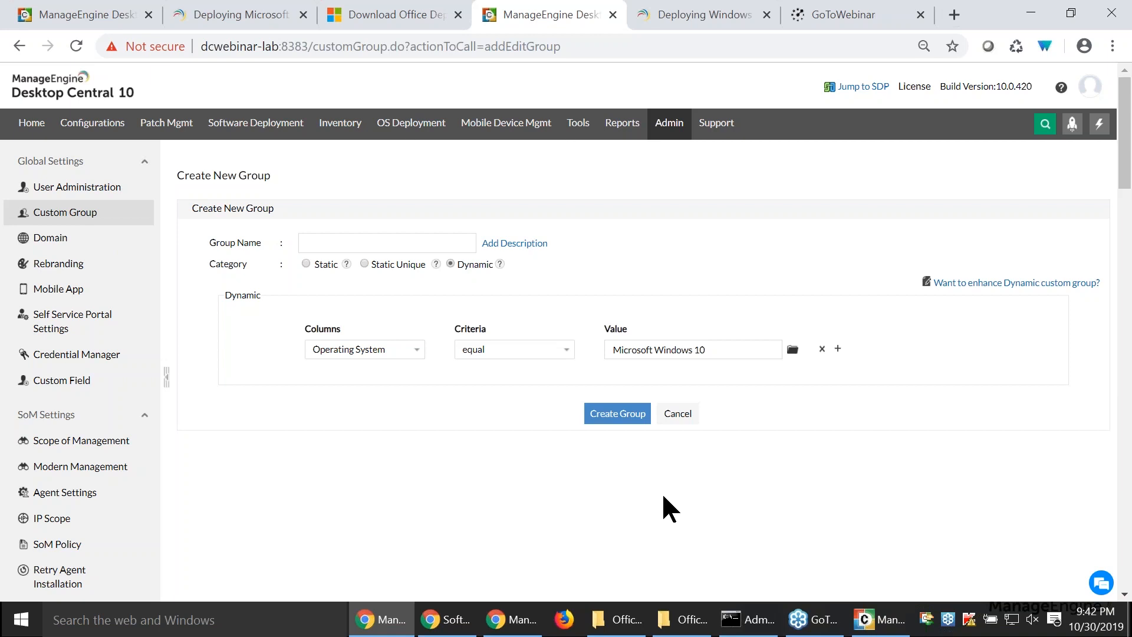
left_click(306, 263)
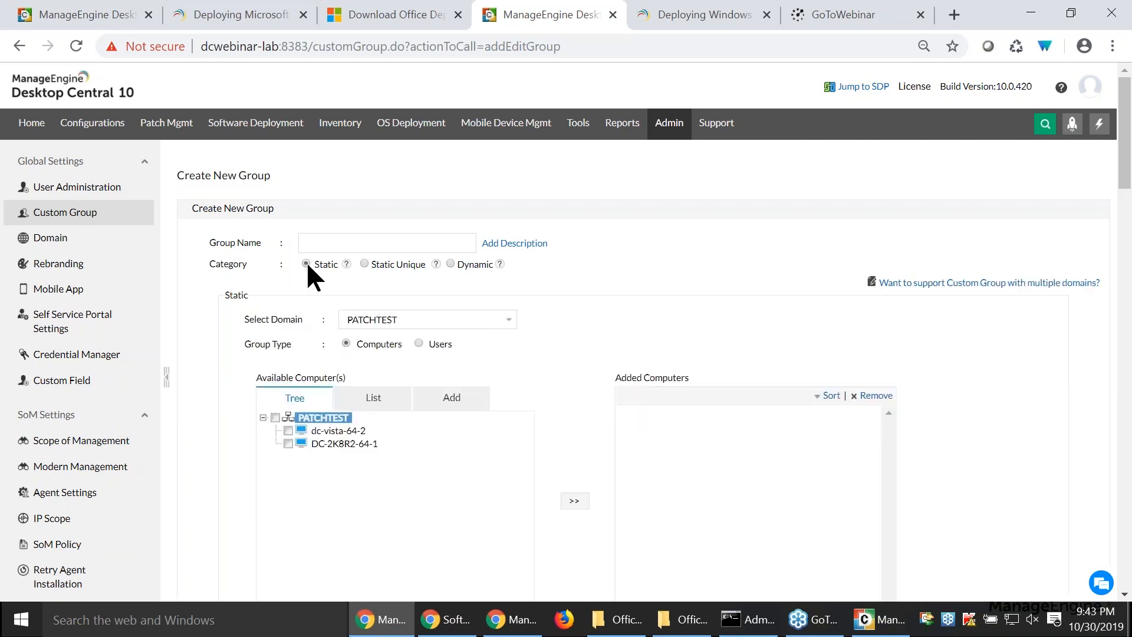
- Return to the Office 365 configuration and filter Target 1's computers by the custom group Sales Team
left_click(71, 15)
left_click(526, 402)
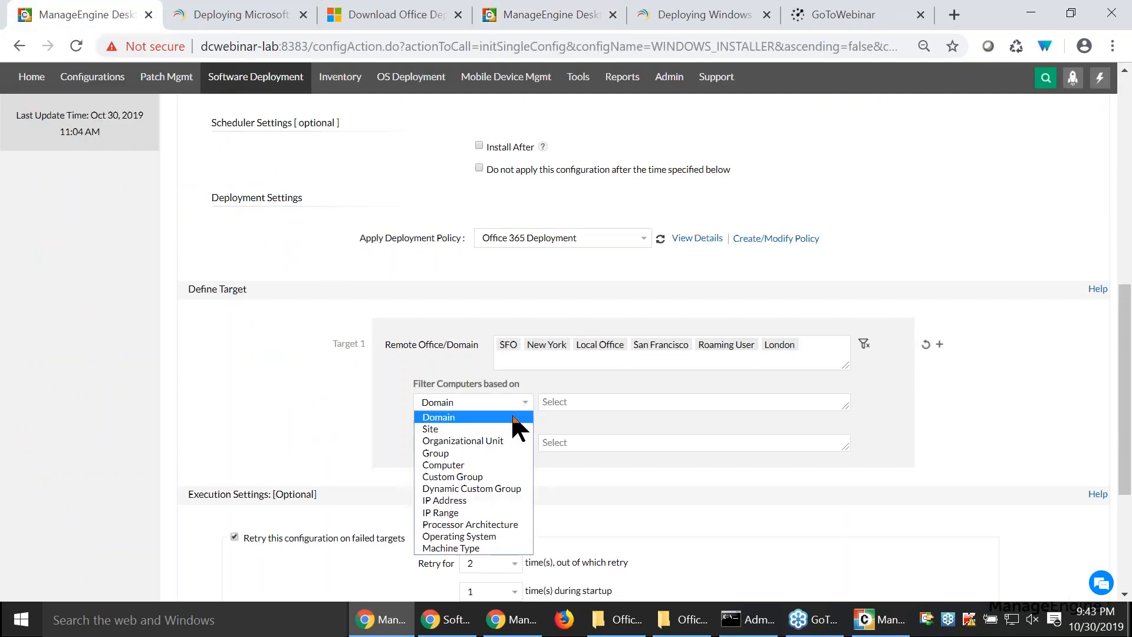
left_click(503, 477)
left_click(561, 401)
type("sa")
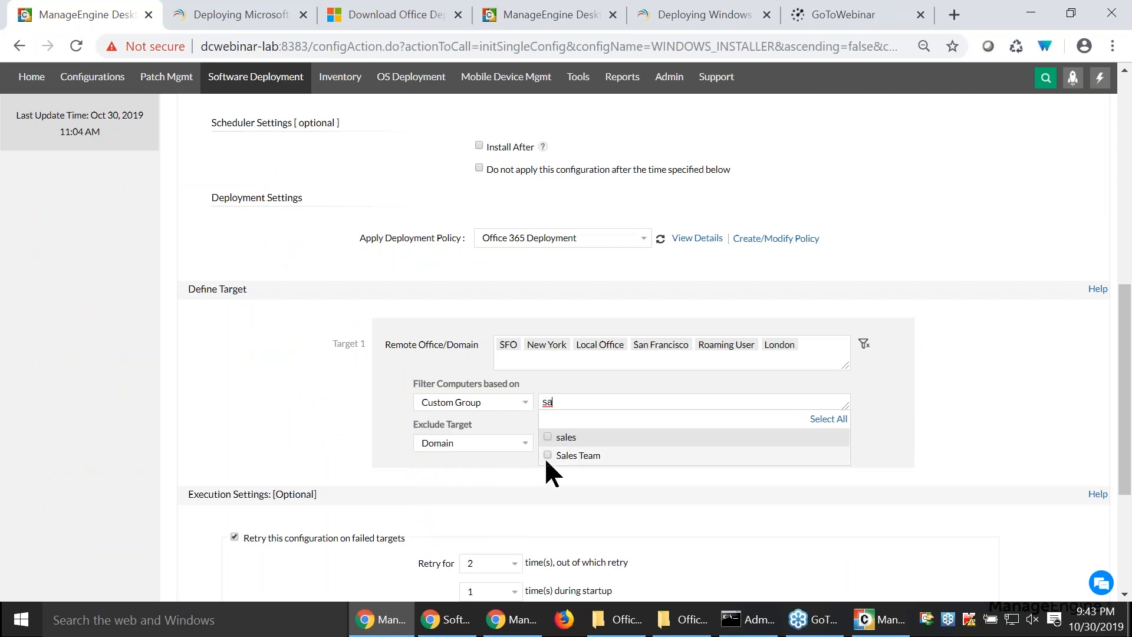
left_click(546, 455)
left_click(512, 486)
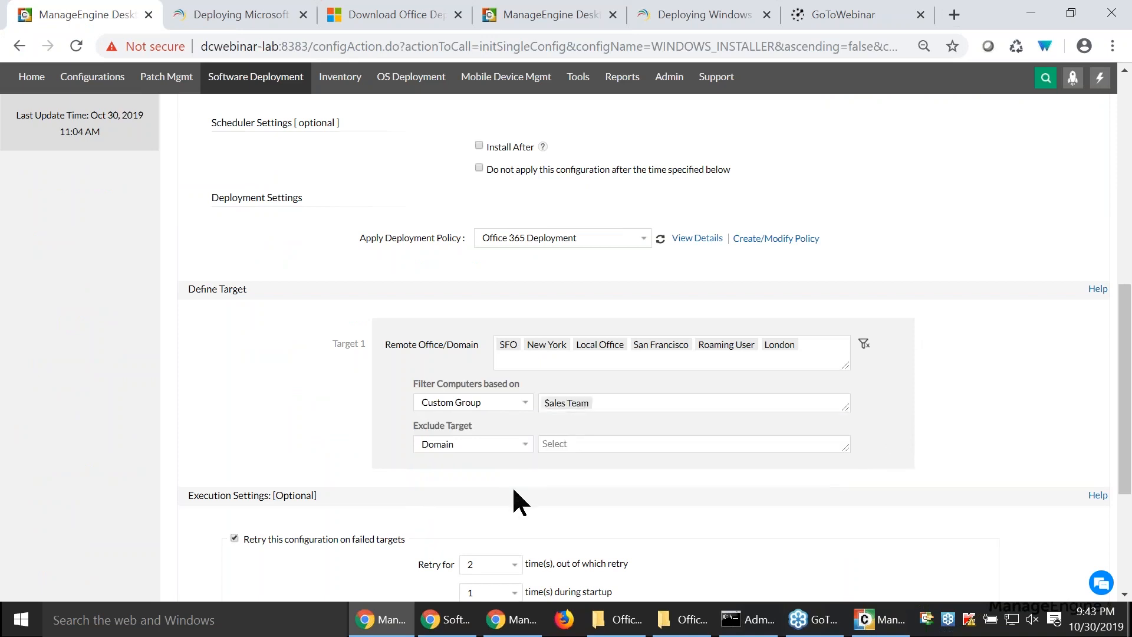
- Set the exclusion criterion of Target 1 to IP Range and view the execution settings
scroll(500, 484, "down", 2)
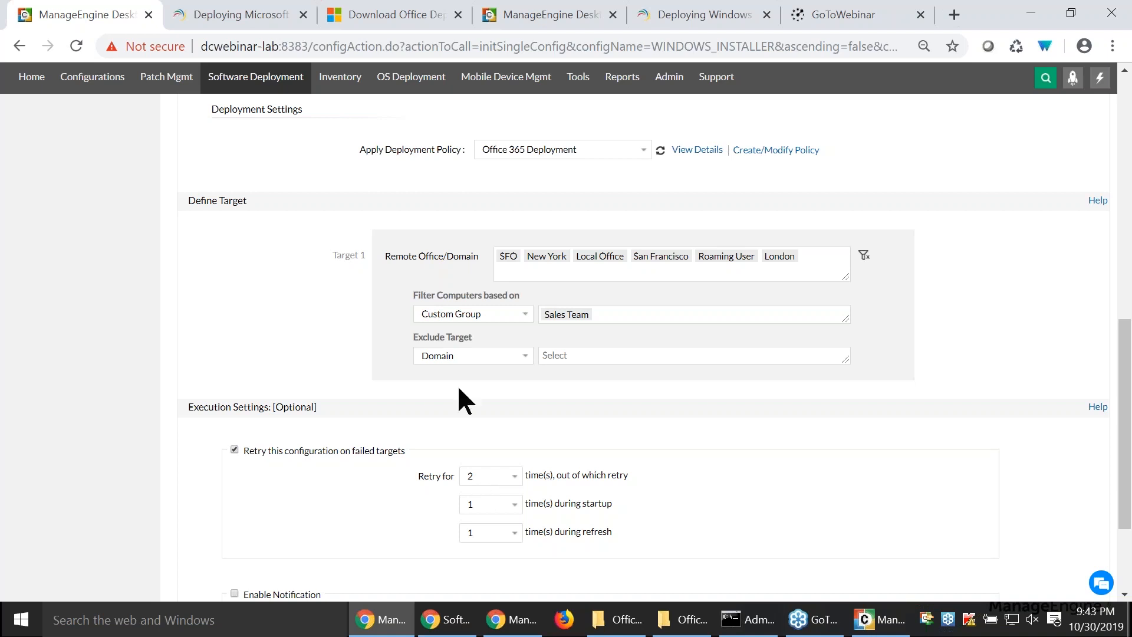
left_click(463, 357)
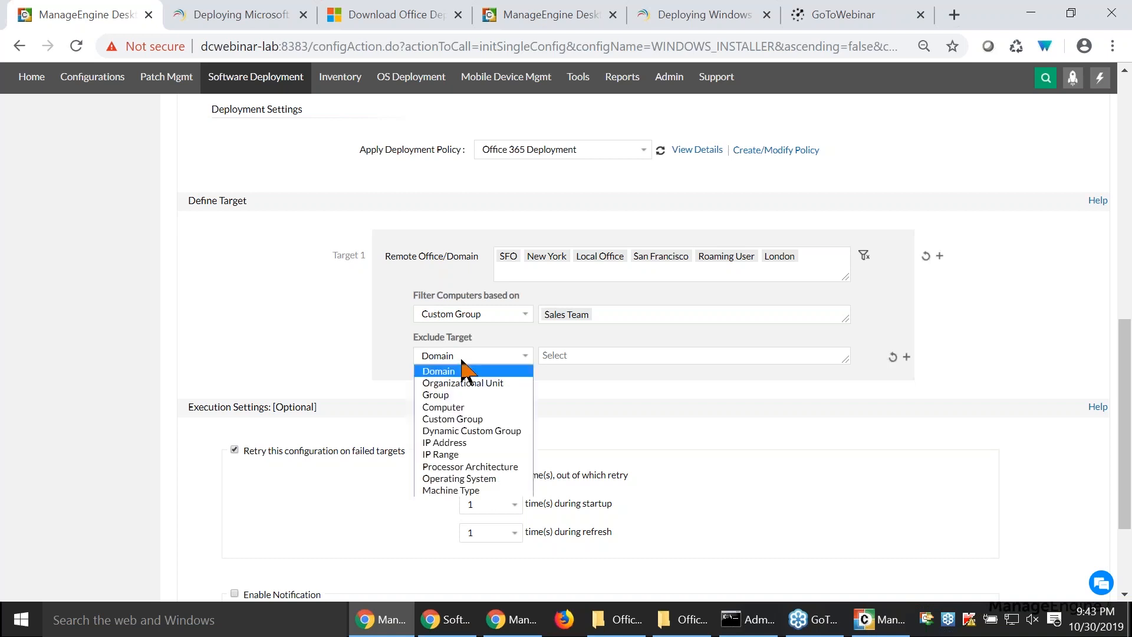
left_click(462, 455)
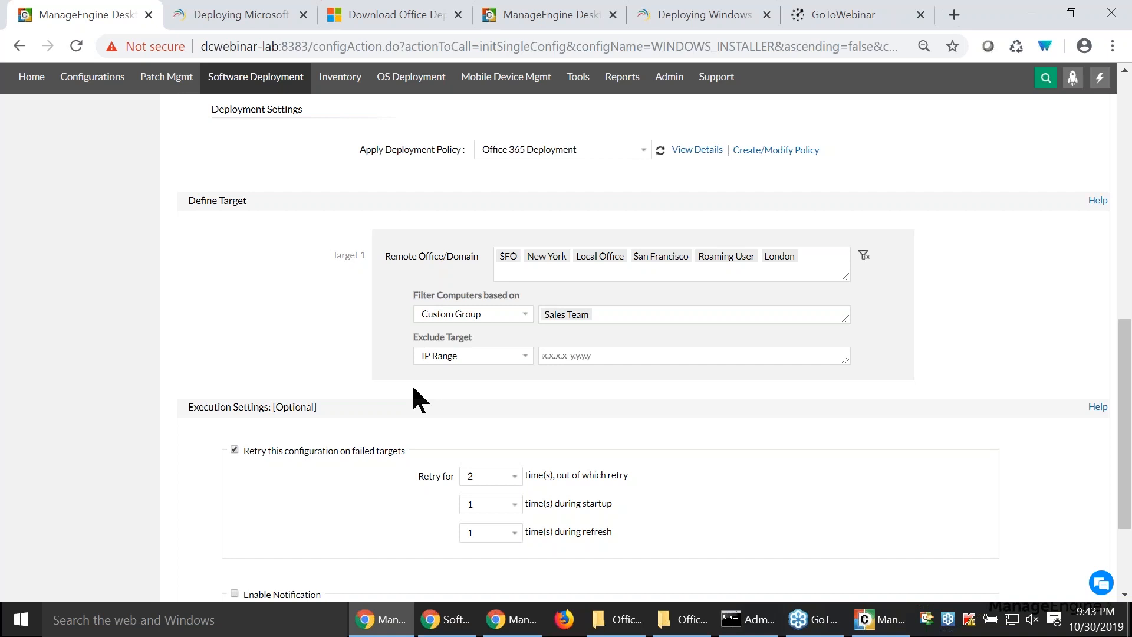
scroll(412, 387, "down", 3)
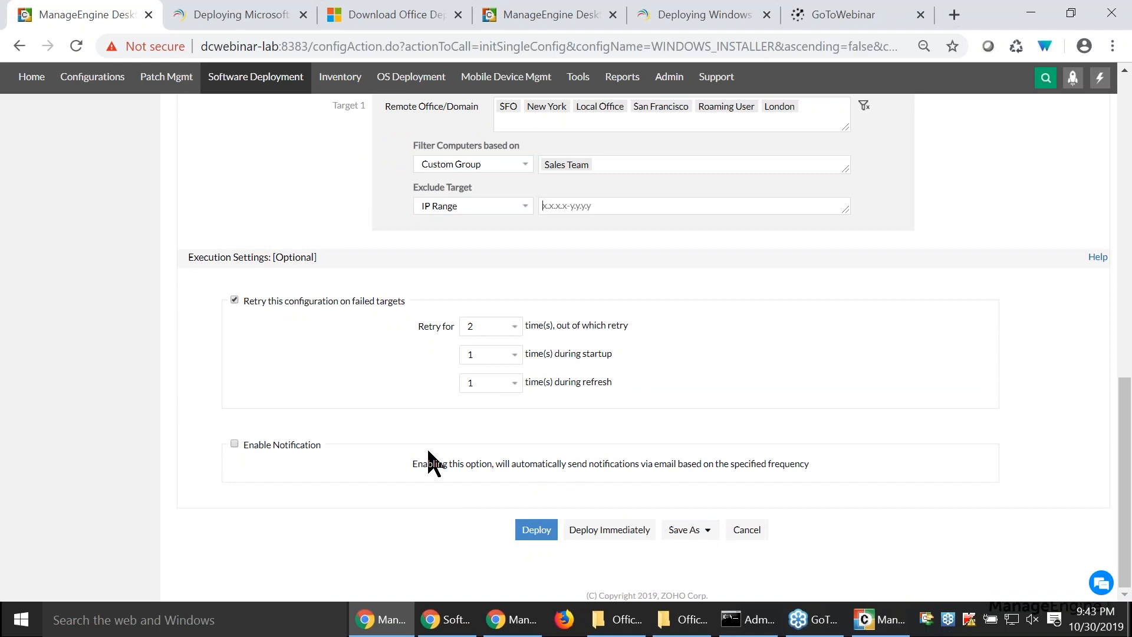
key("alt+Tab")
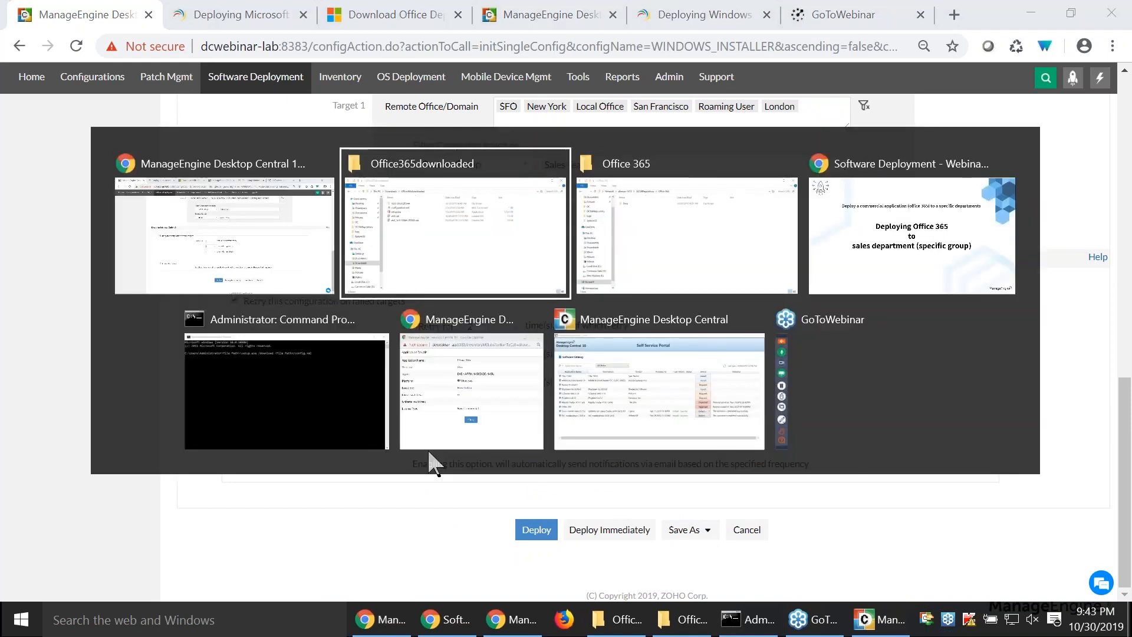
key("alt+Tab")
key("alt+Tab")
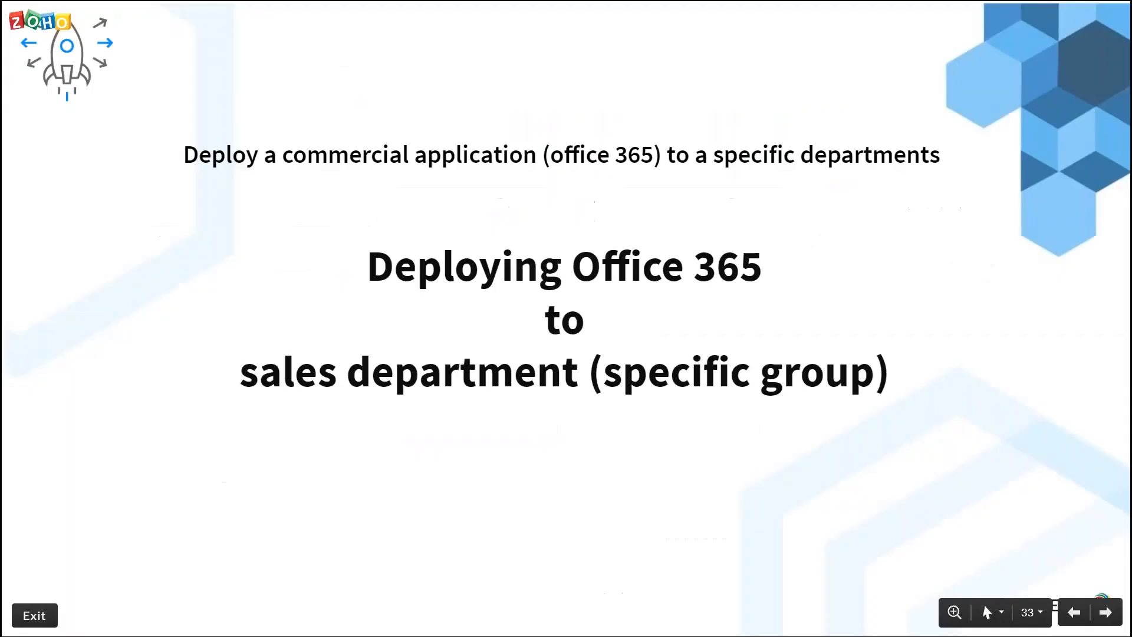
key("Right")
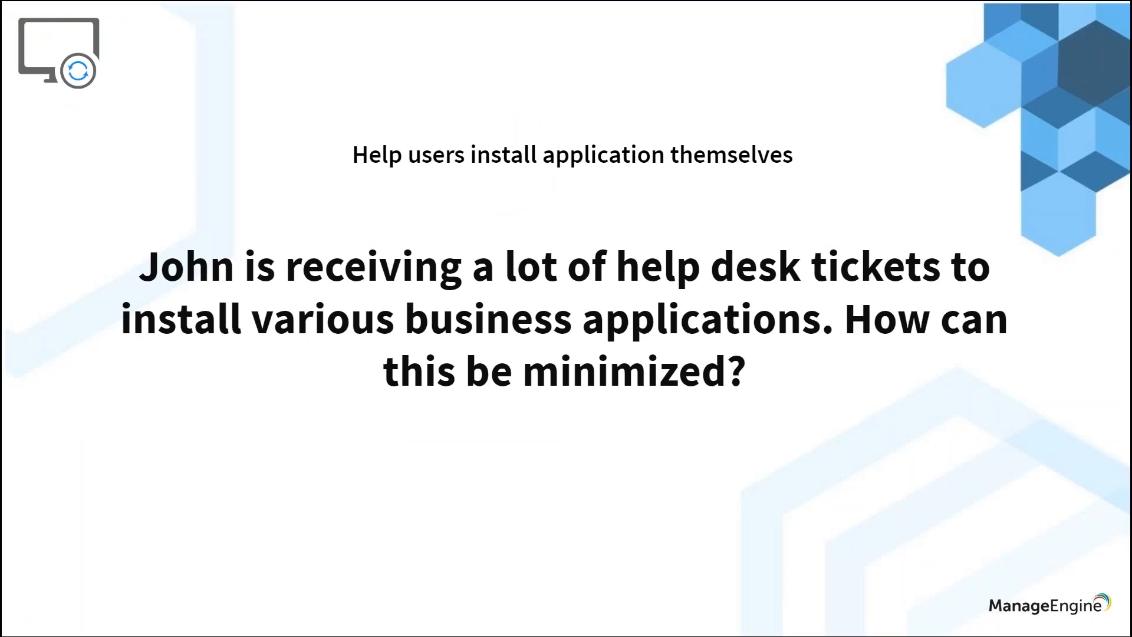
key("alt+Tab")
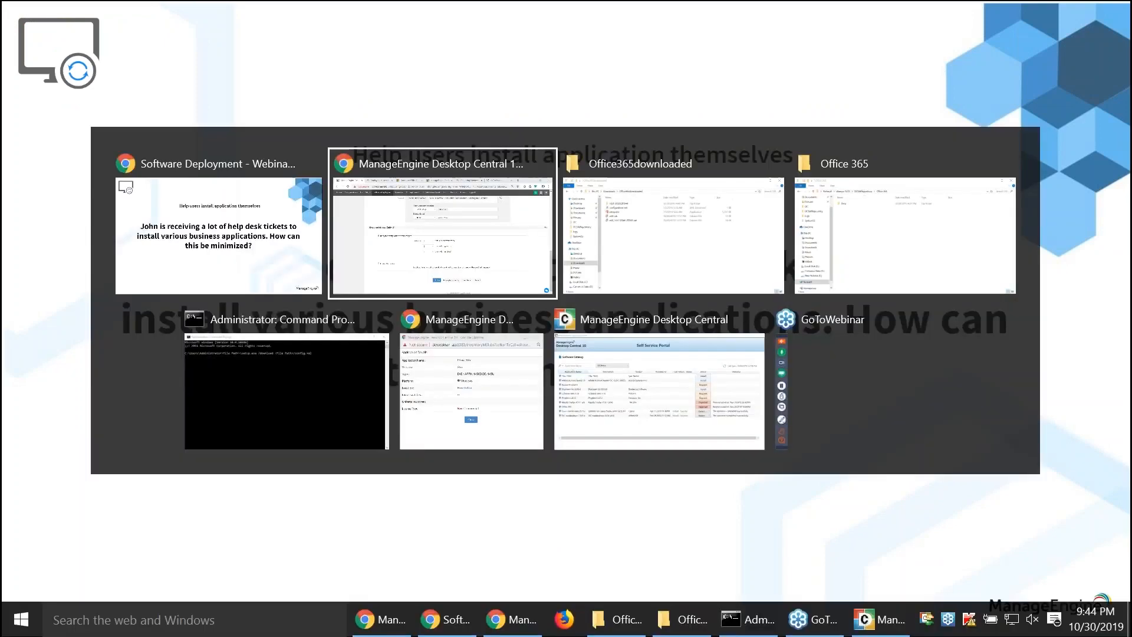
- Open the Self Service Portal page of Software Deployment and reload its list of groups
scroll(389, 437, "up", 15)
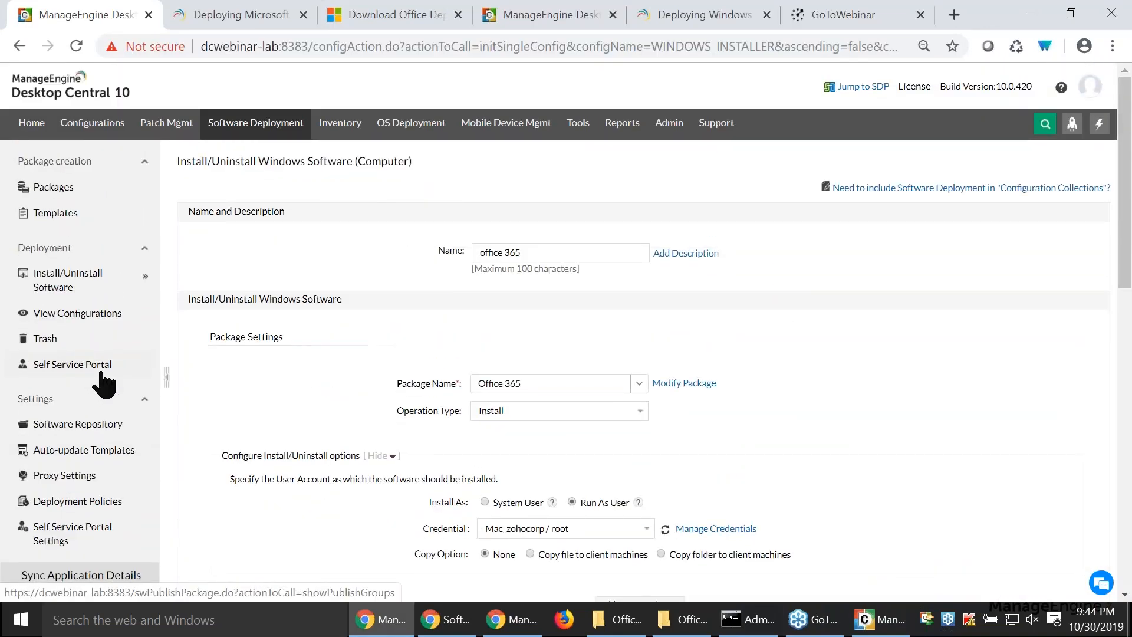
left_click(251, 126)
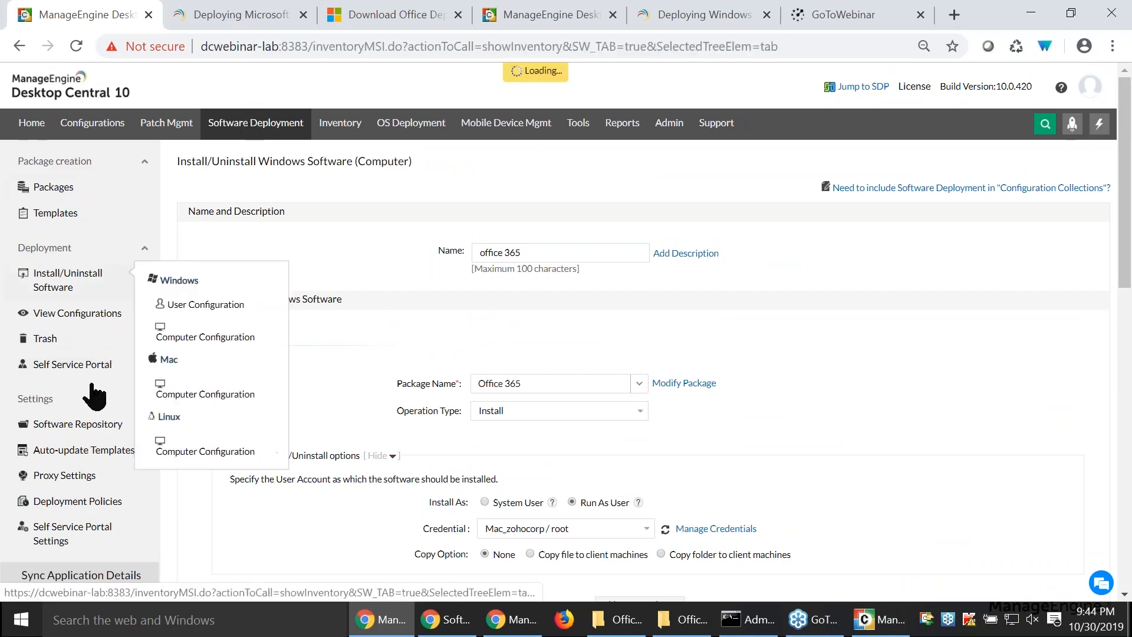
left_click(50, 365)
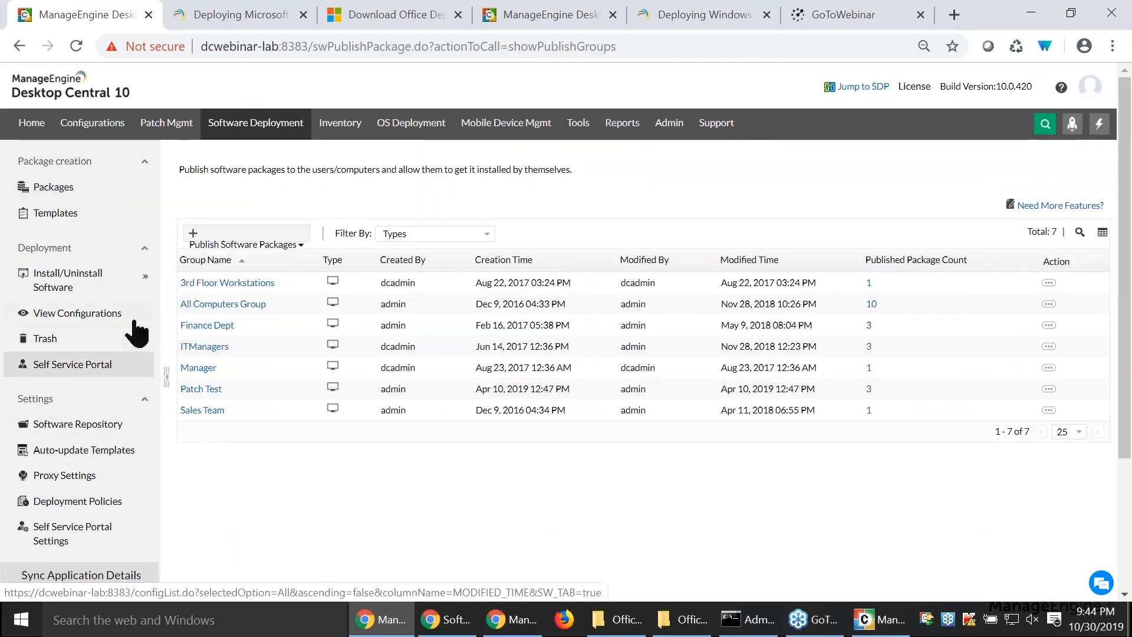
left_click(77, 46)
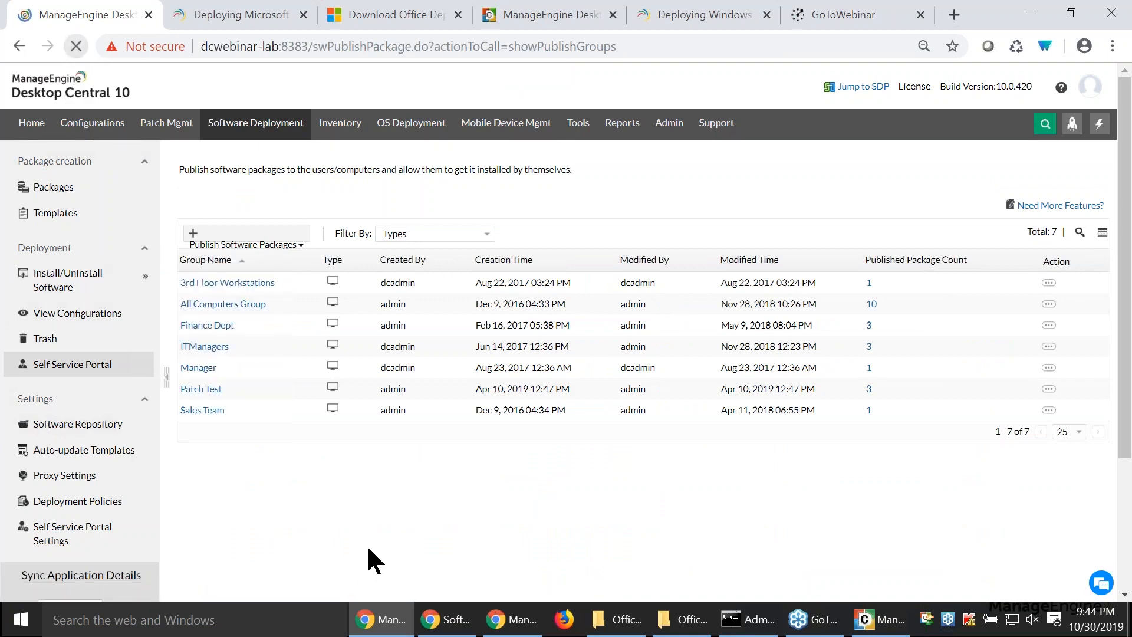
- Start publishing software packages to computers and add .NET Framework 2.0 and 1Password 4.1.3 to the software that installs without approval
left_click(237, 235)
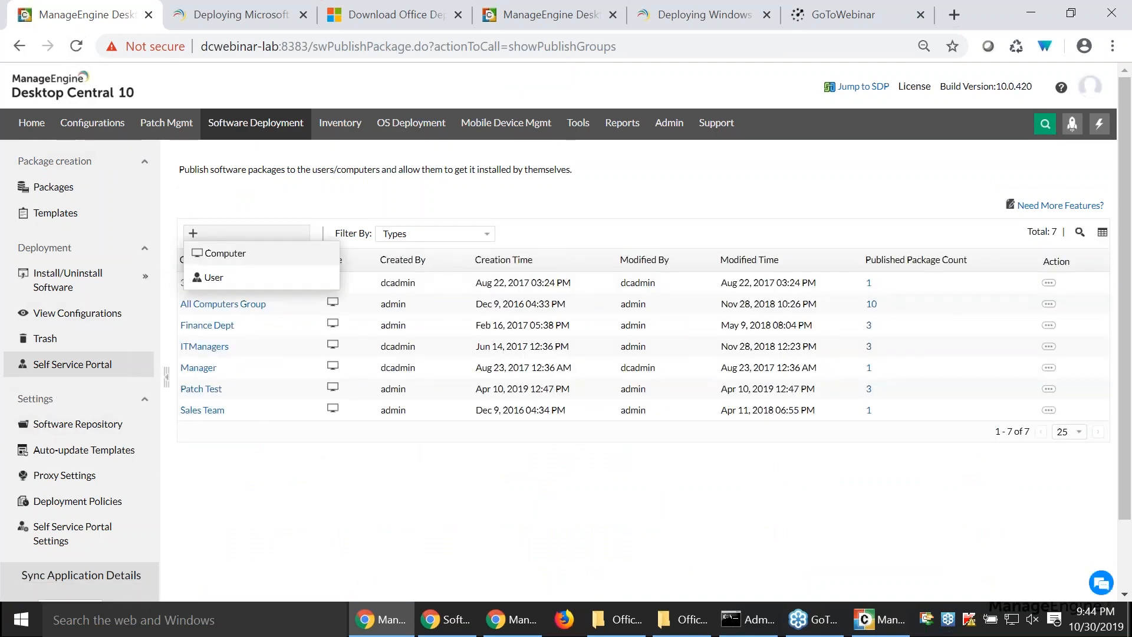
left_click(228, 255)
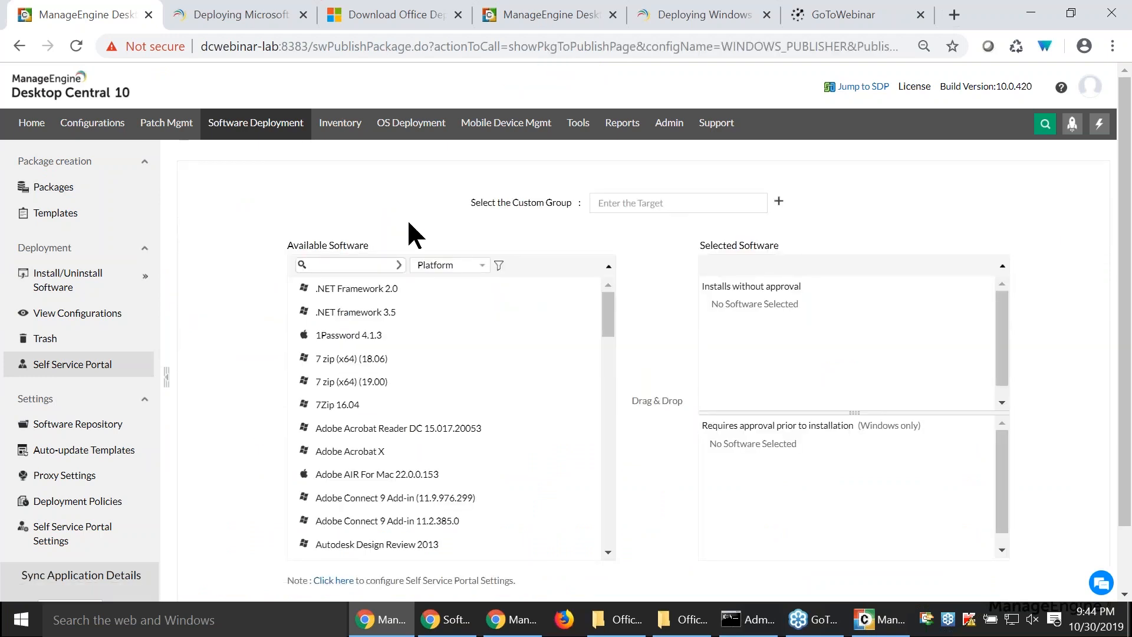
left_click_drag(496, 202, 568, 207)
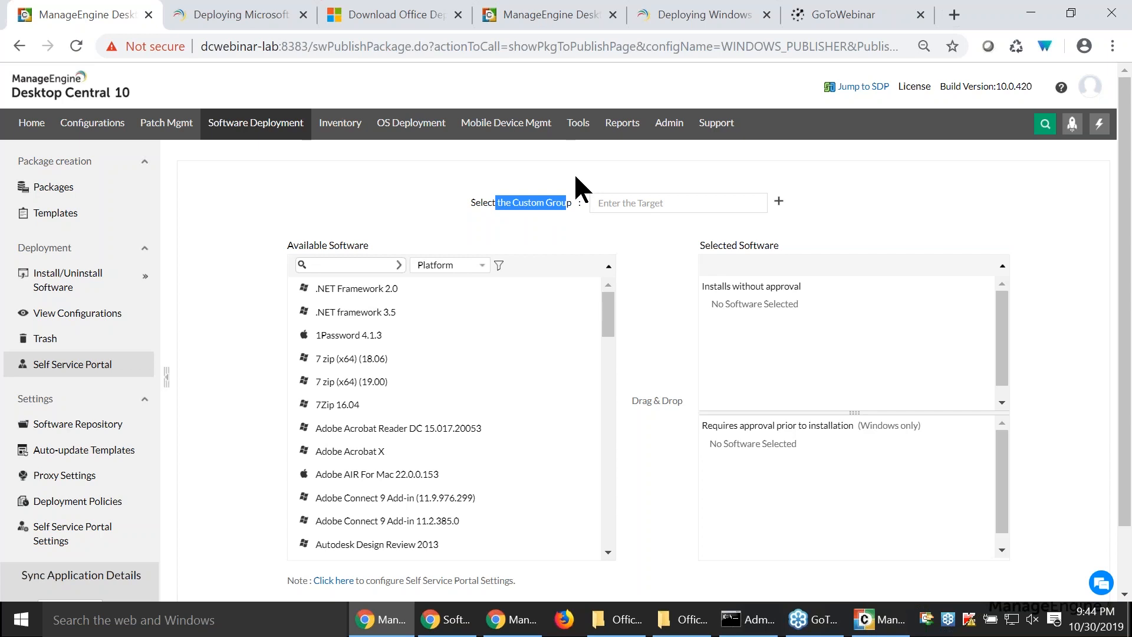
left_click_drag(359, 288, 784, 322)
left_click_drag(386, 318, 871, 371)
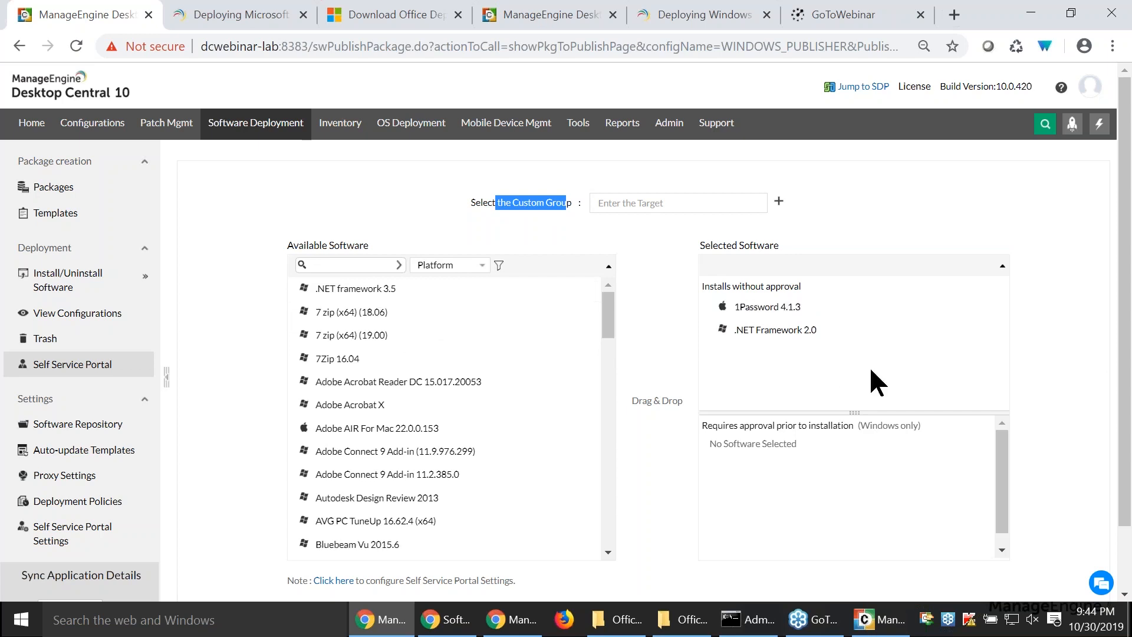
scroll(453, 375, "down", 1)
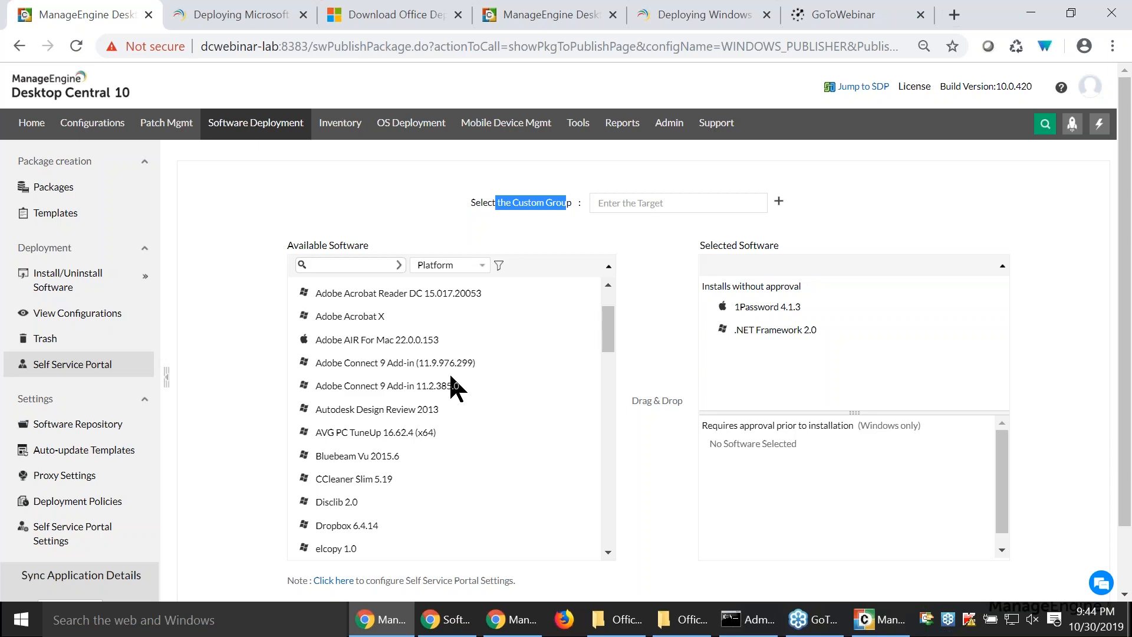
- Examine the display and automation options in the Self Service Portal settings, and view the software catalog in the client's Self Service Portal window
left_click(48, 541)
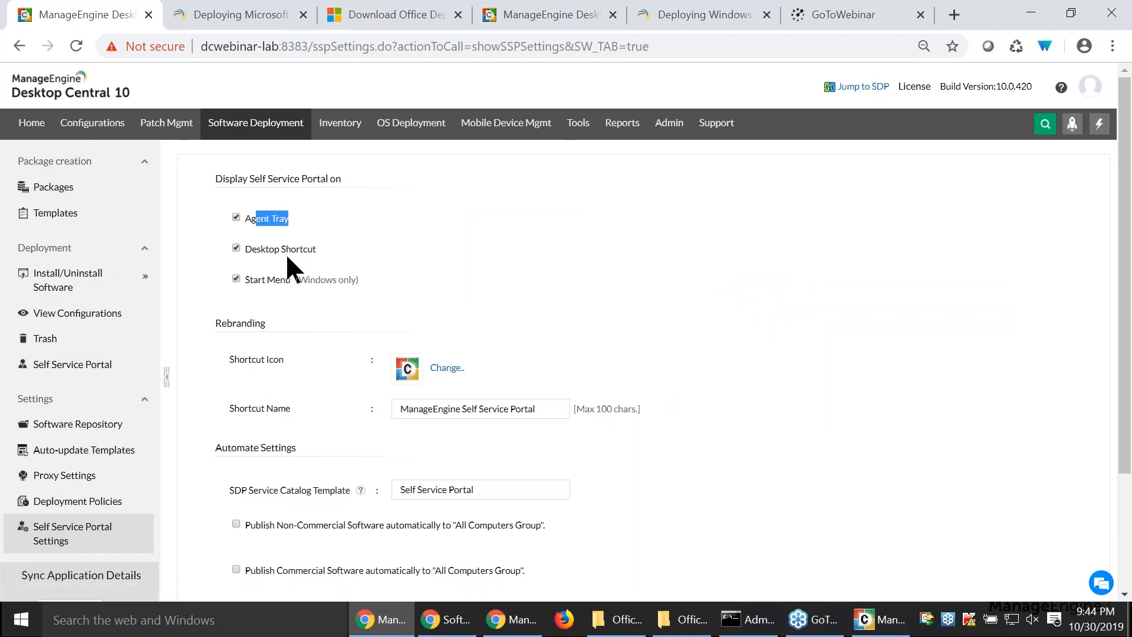
left_click(327, 250)
double_click(261, 278)
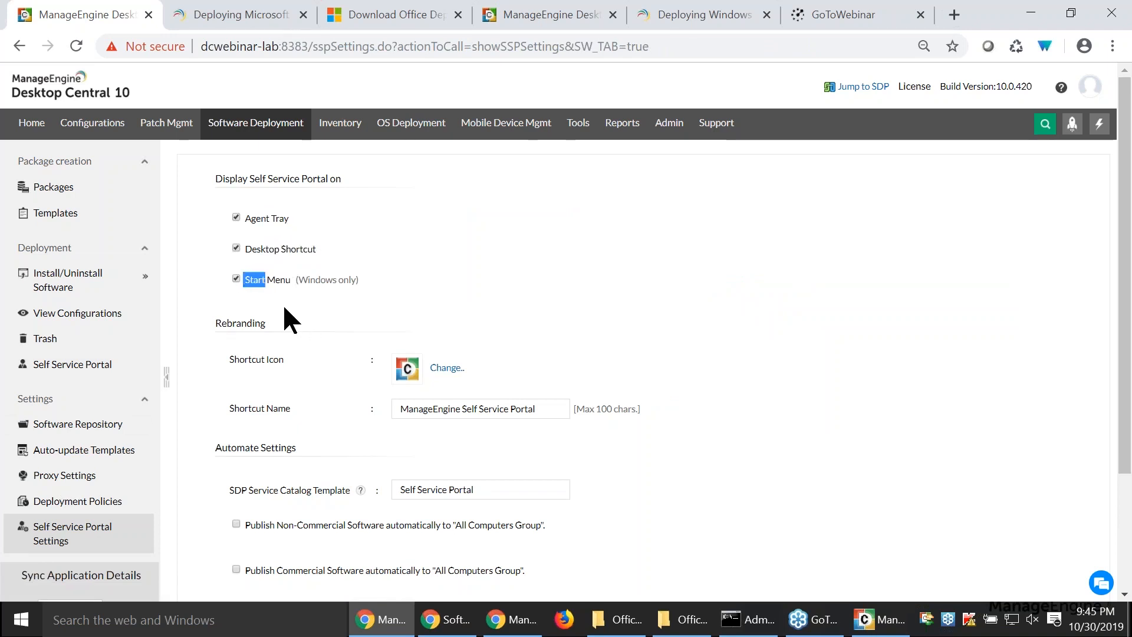
scroll(422, 409, "down", 3)
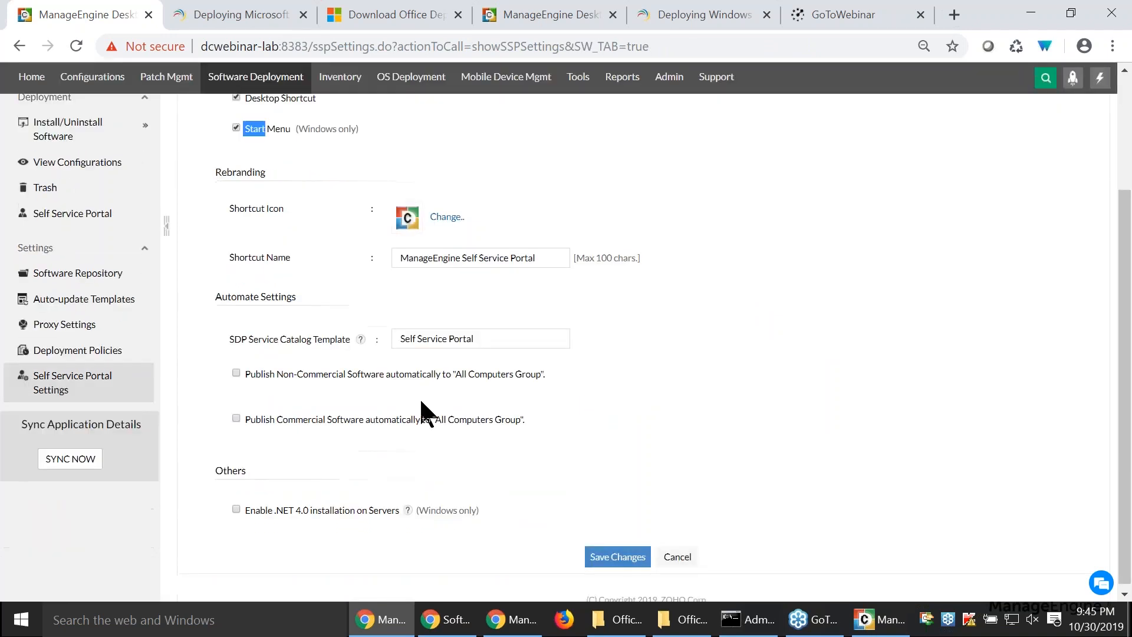
right_click(928, 618)
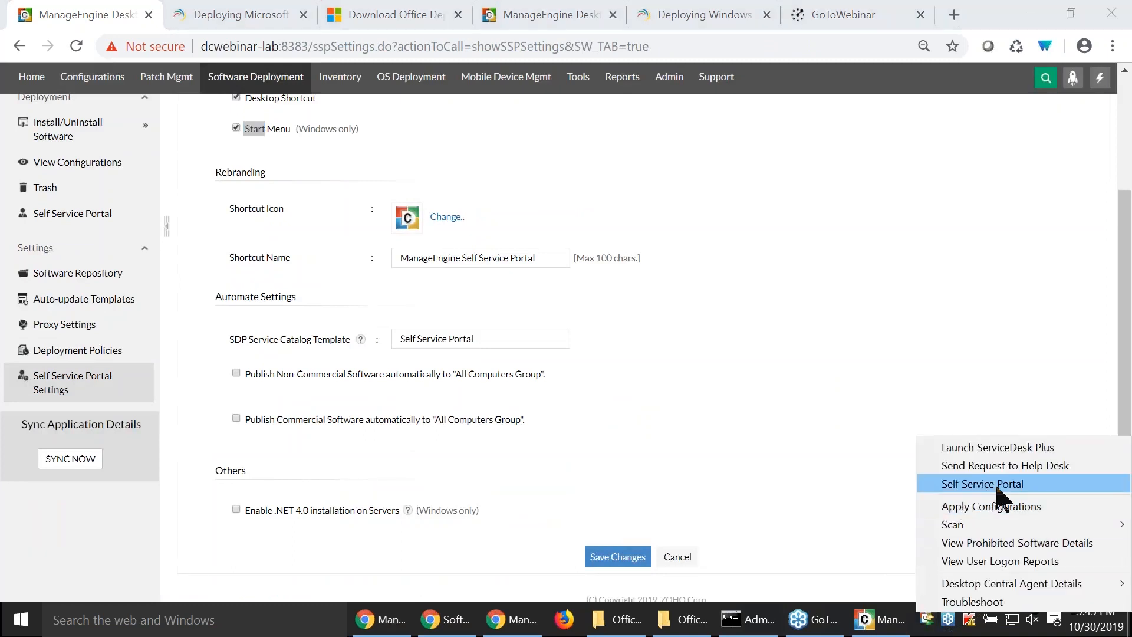
left_click(882, 621)
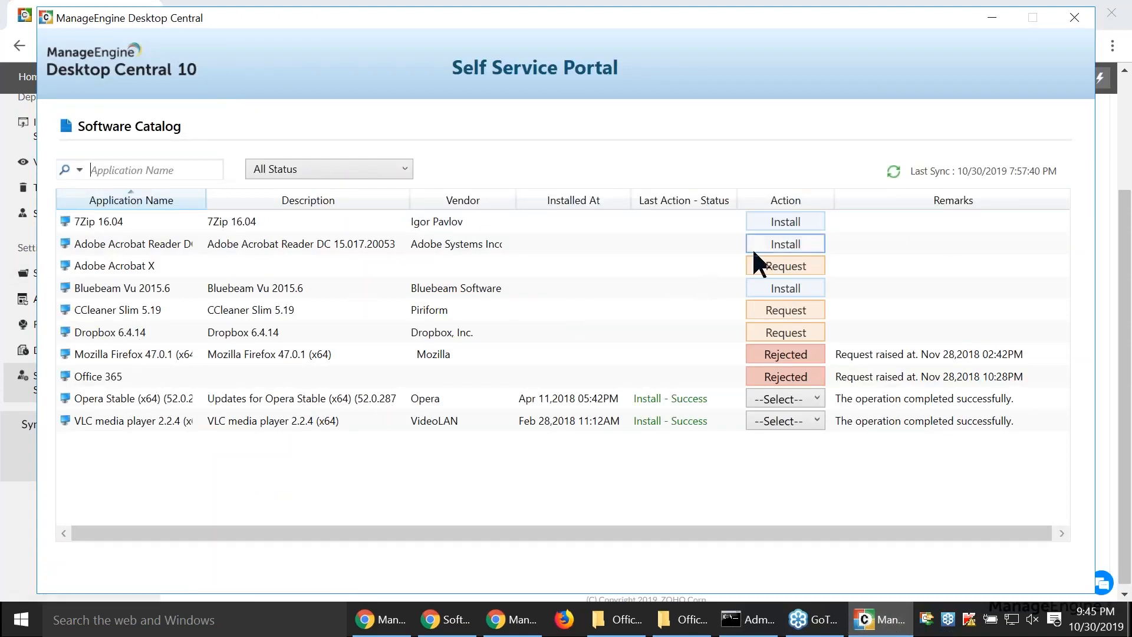
- Start a new software publication for computers from the Self Service Portal page and examine the two approval categories
left_click(18, 504)
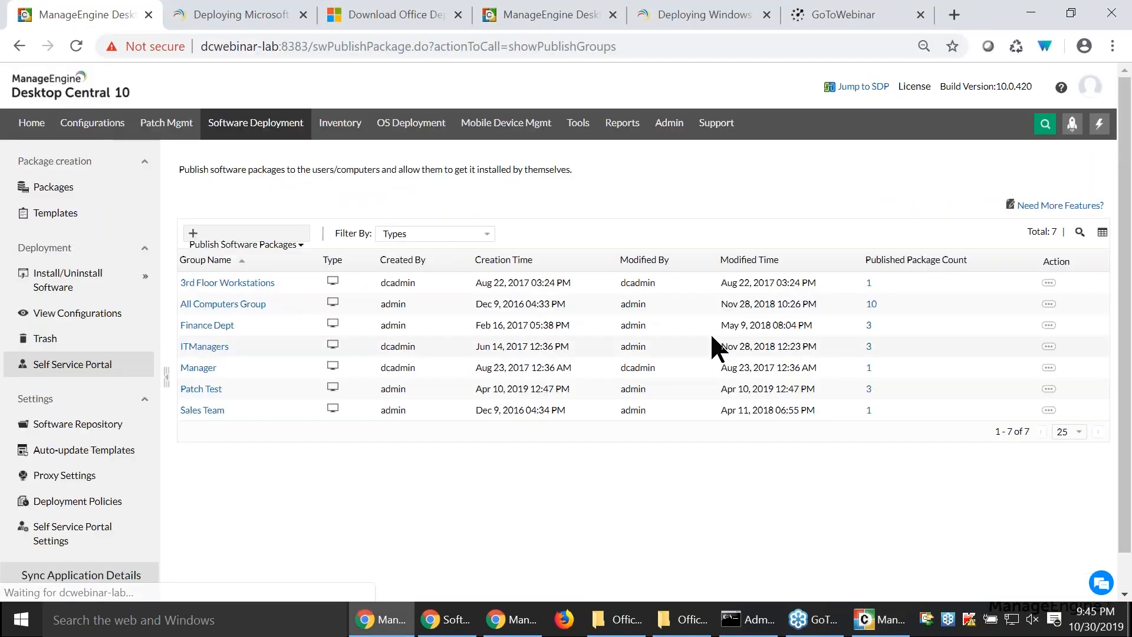
left_click(233, 241)
left_click(234, 260)
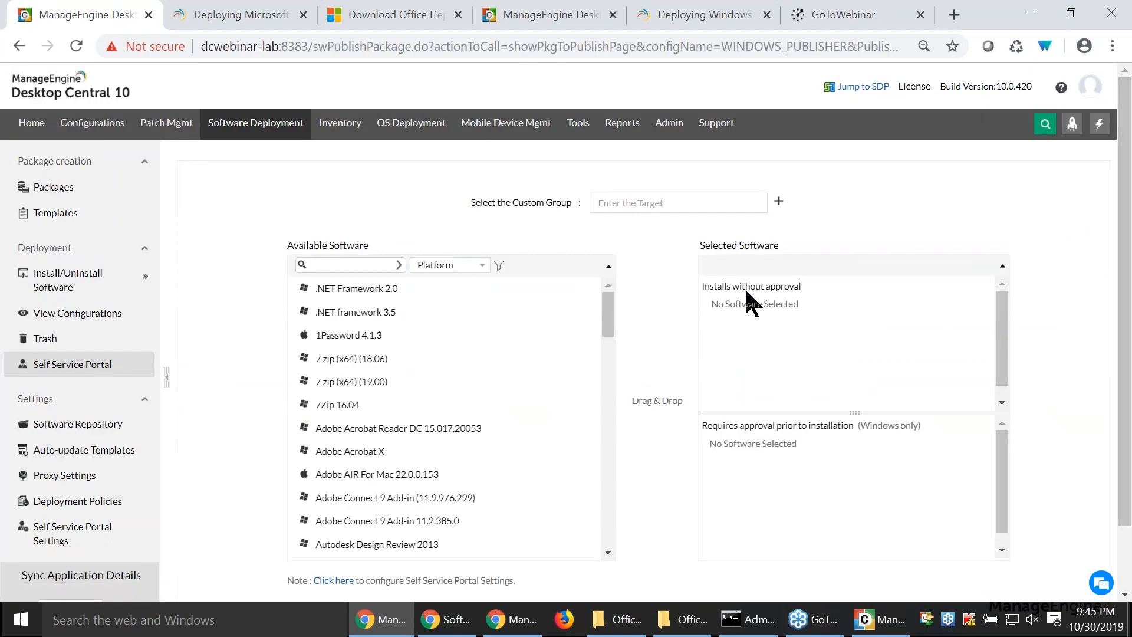
left_click_drag(723, 287, 810, 285)
left_click_drag(713, 426, 843, 425)
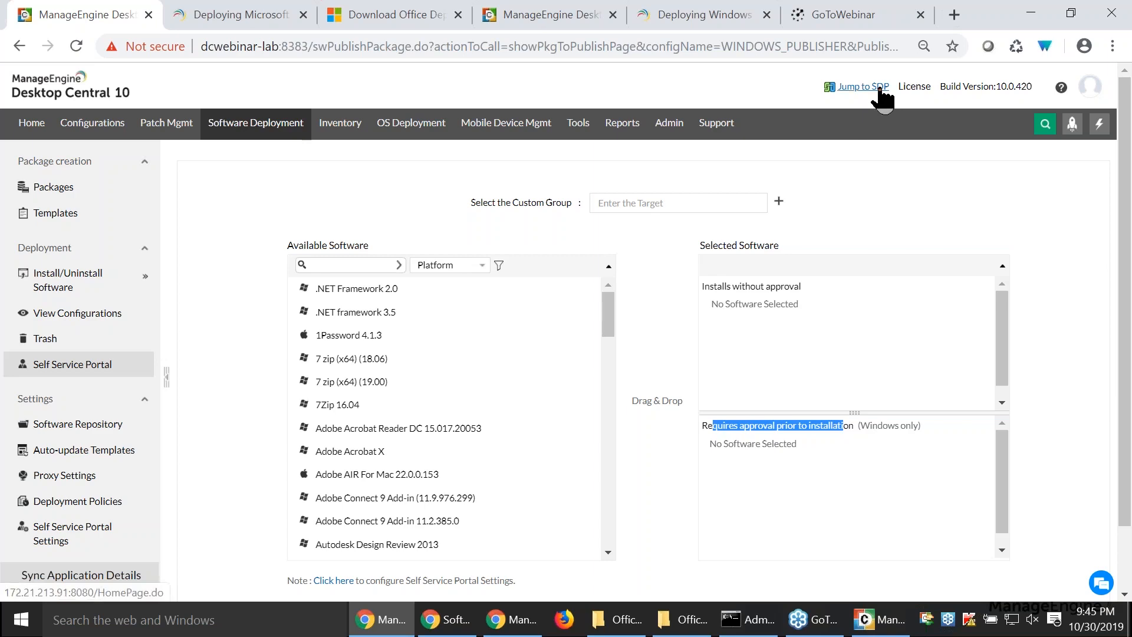
- Open the ServiceDesk Plus integration settings in the other Desktop Central tab
left_click(526, 14)
left_click(670, 124)
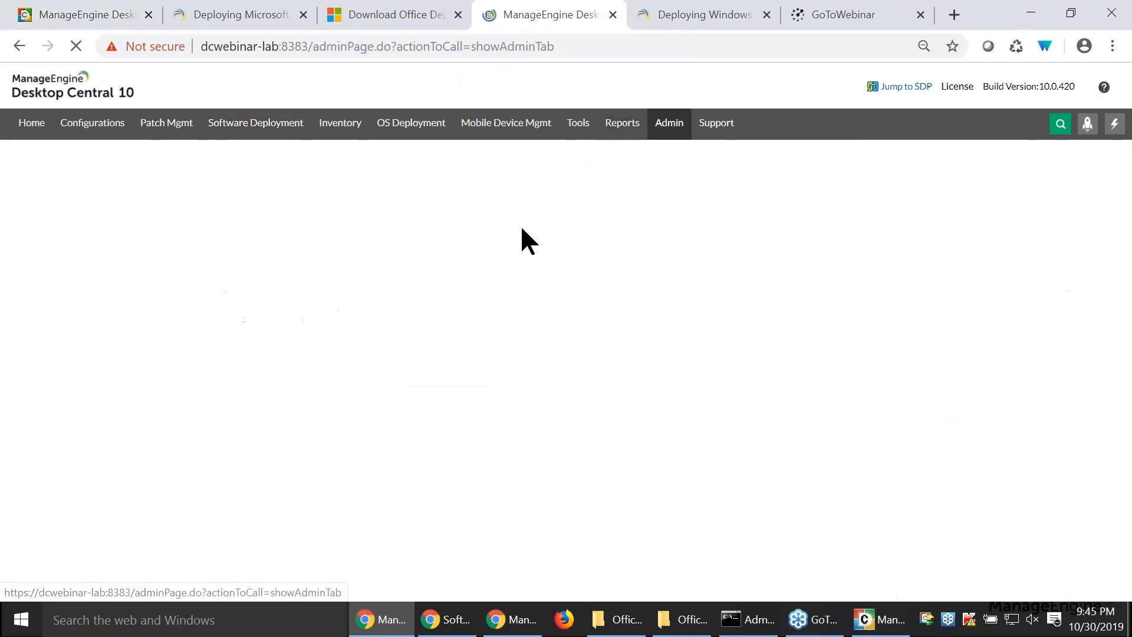
left_click(513, 212)
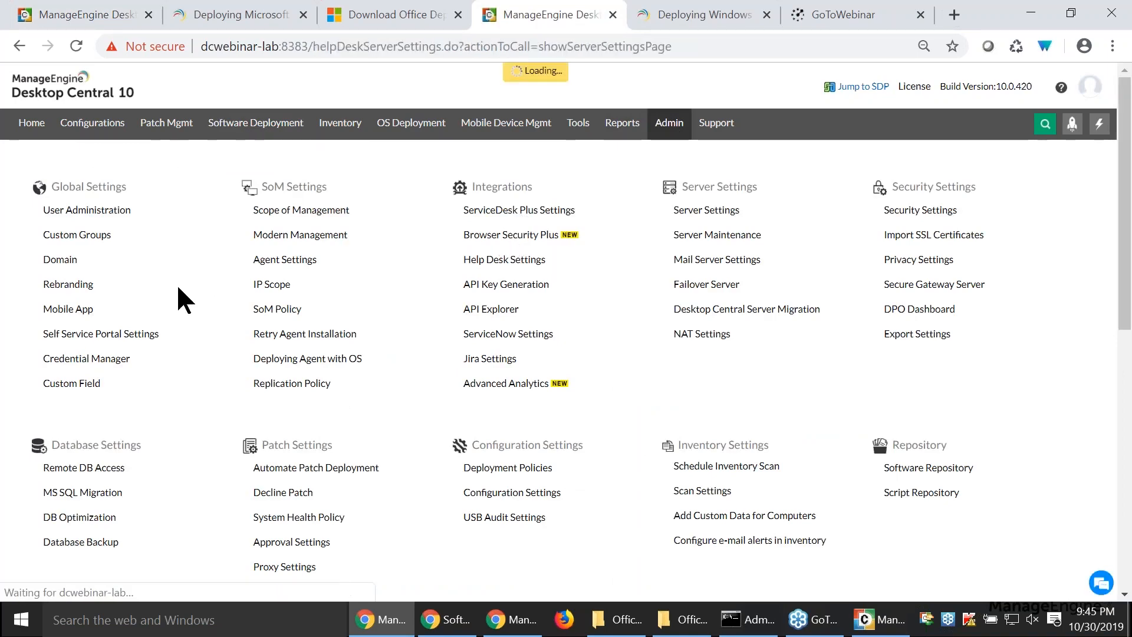
- Return to the publication and add Adobe Acrobat X and Adobe Acrobat Reader DC 15.017.20053 to the software requiring approval prior to installation
left_click(97, 18)
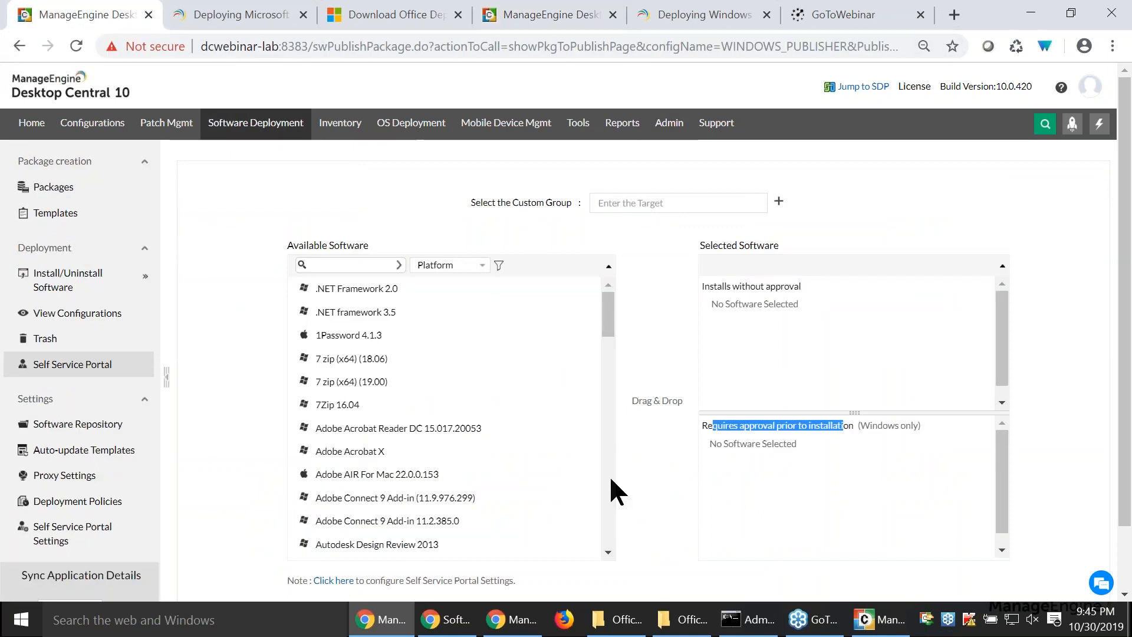
left_click_drag(367, 436, 784, 463)
left_click_drag(324, 426, 805, 486)
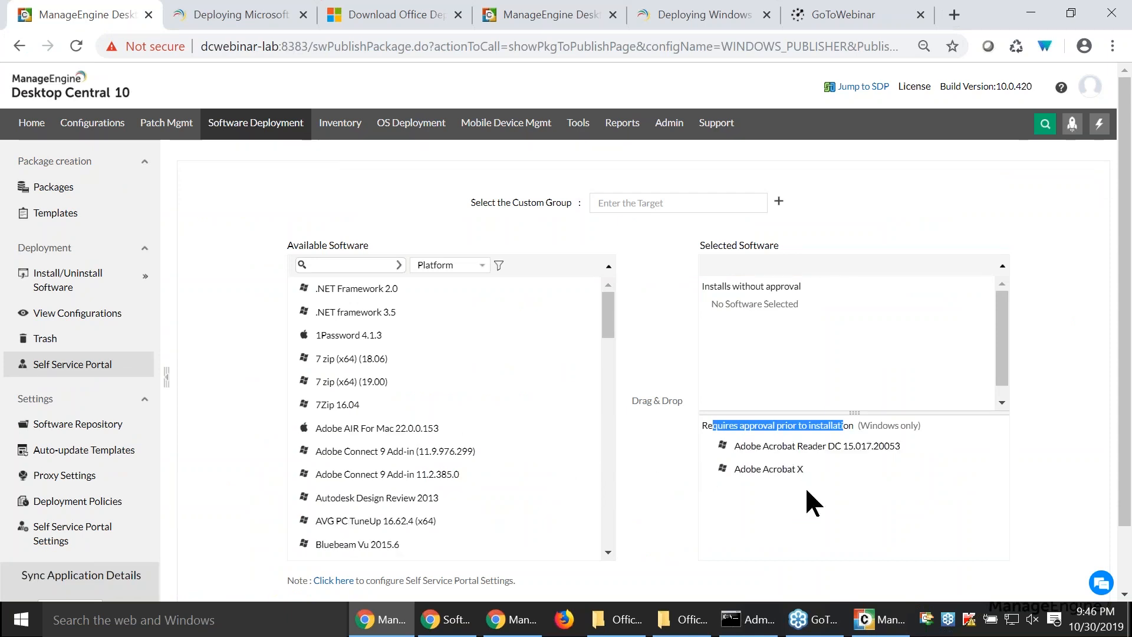
- Examine the approval request form for CCleaner Slim 5.19 in the client's Self Service Portal, then close it unsent and minimize the portal
left_click(875, 618)
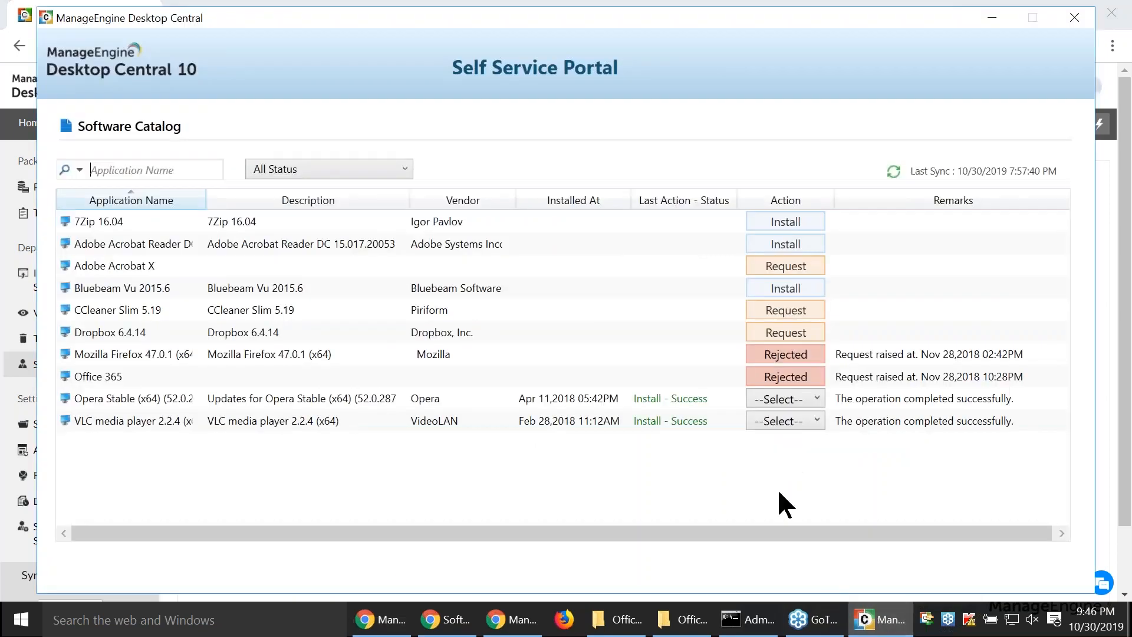
left_click(773, 310)
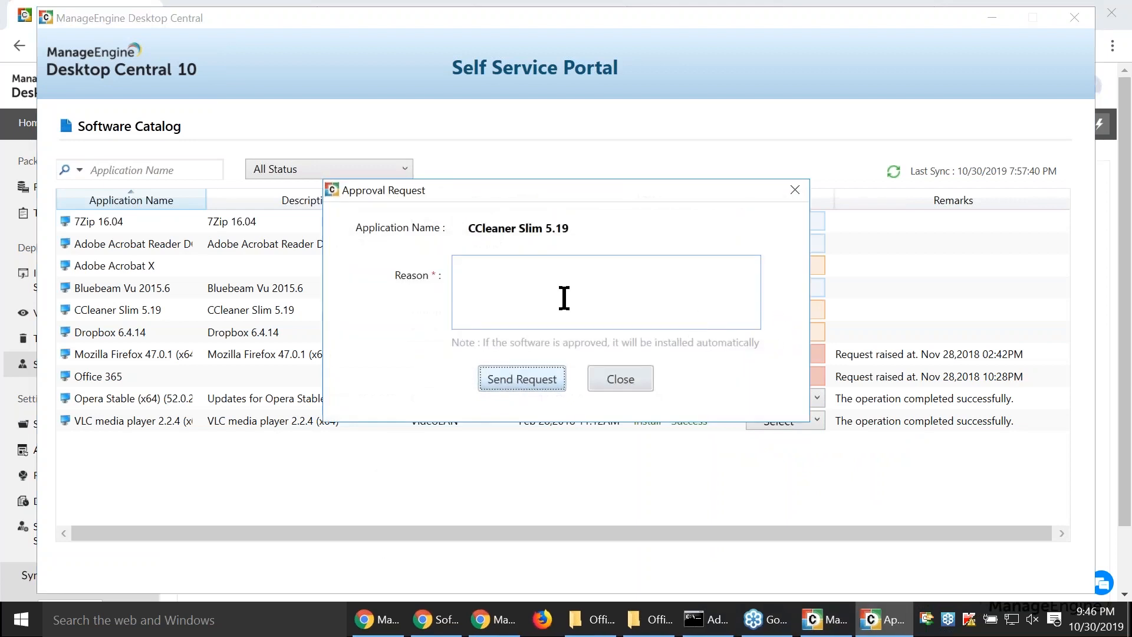
left_click(563, 297)
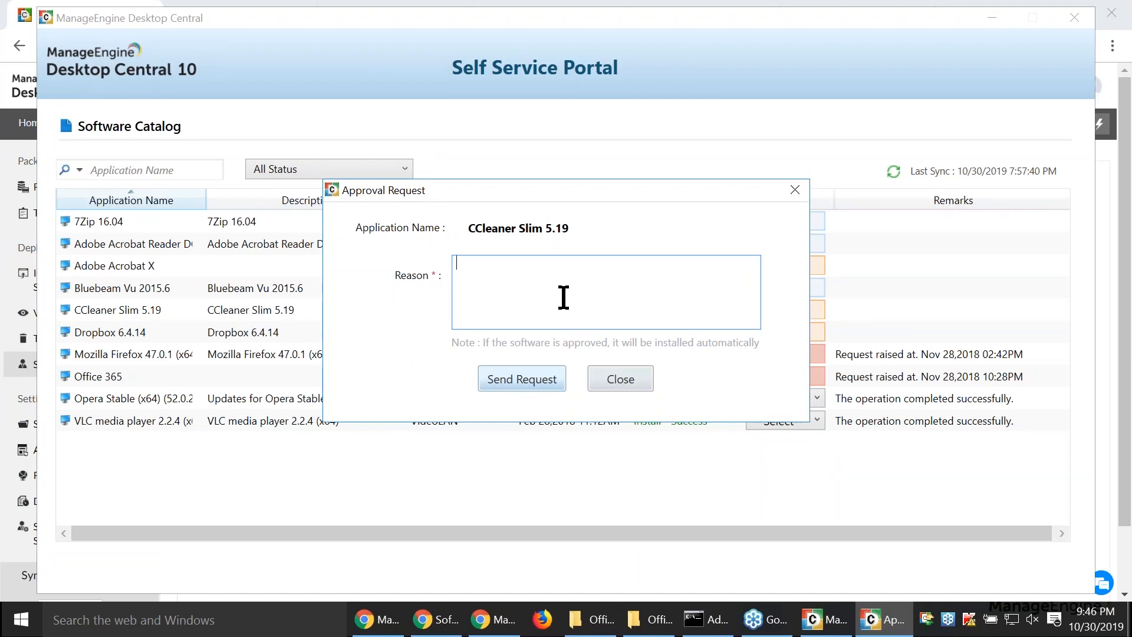
left_click(618, 378)
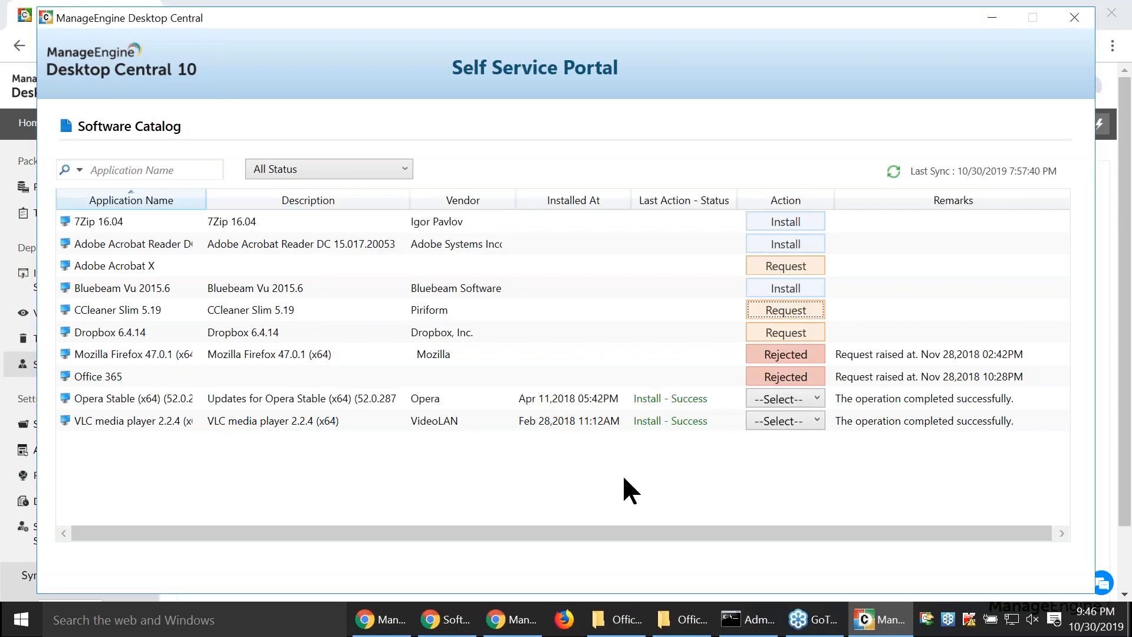
left_click(992, 18)
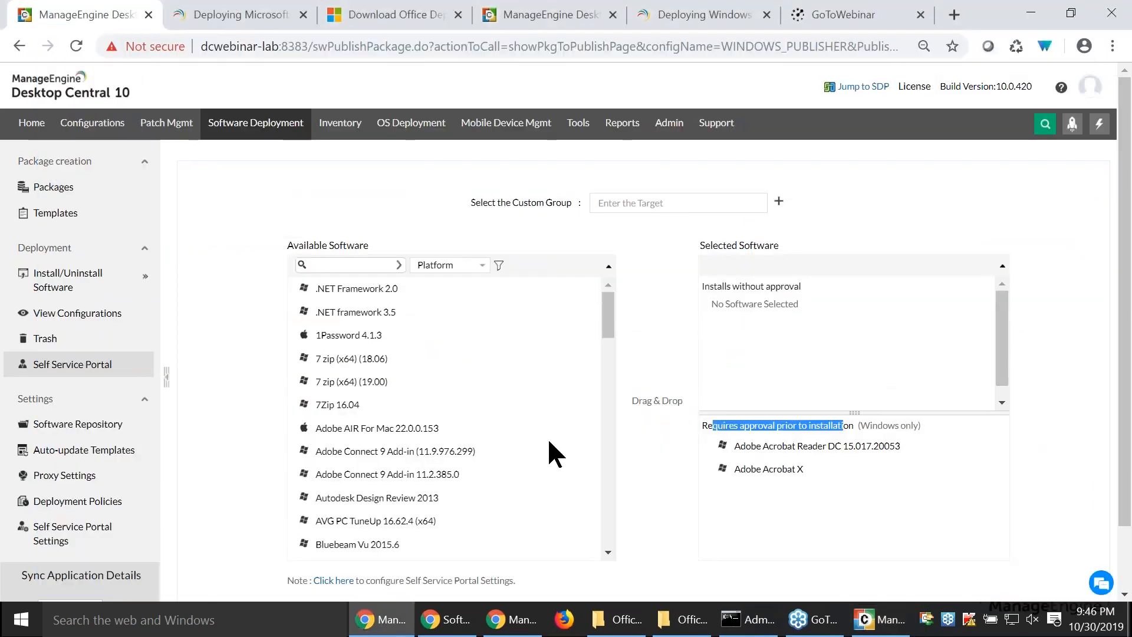
key("alt+Tab")
key("alt+Tab")
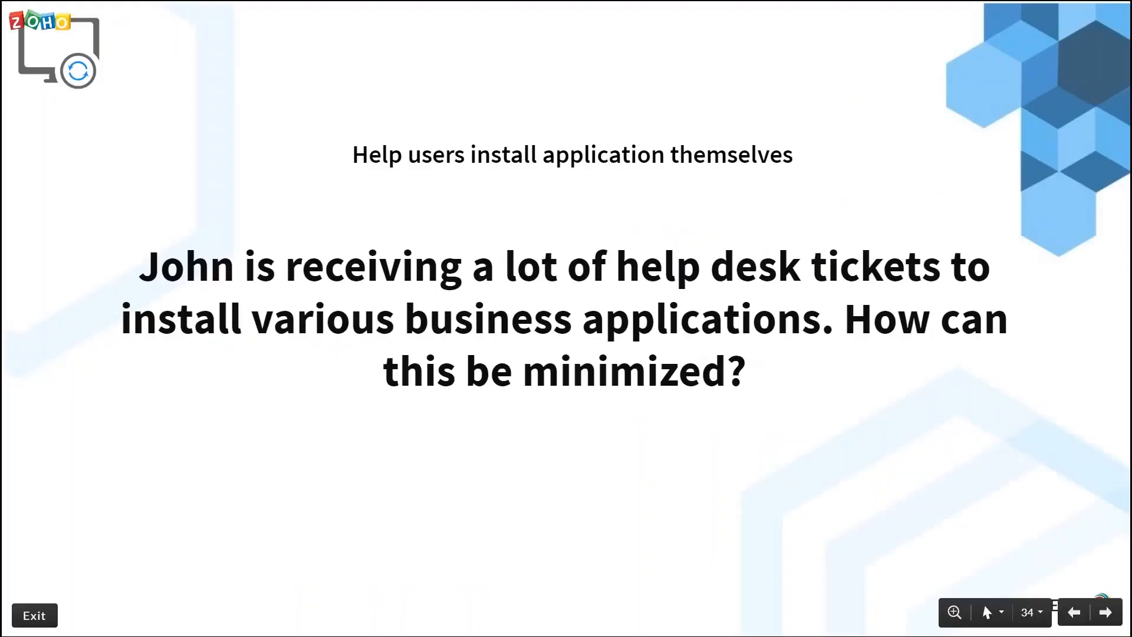
key("Right")
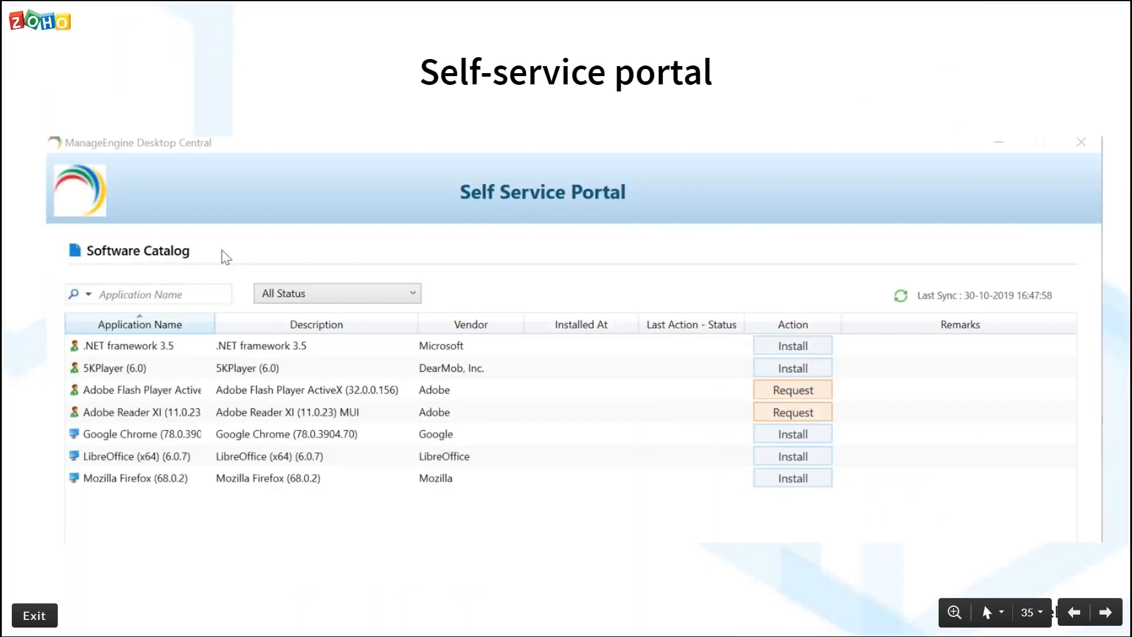
key("Right")
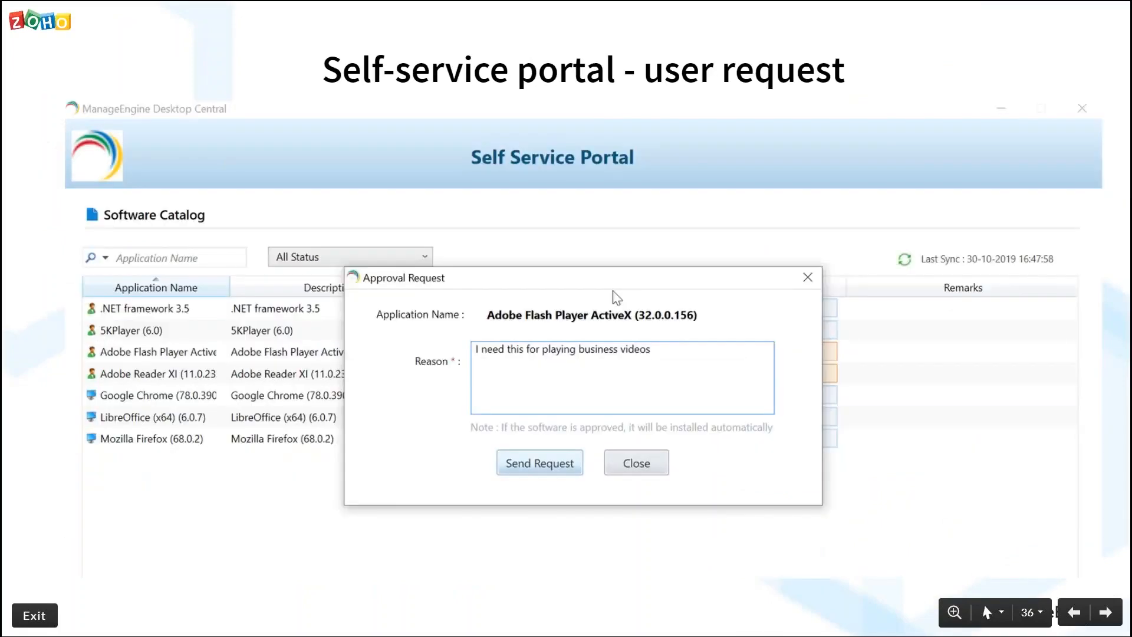
key("Right")
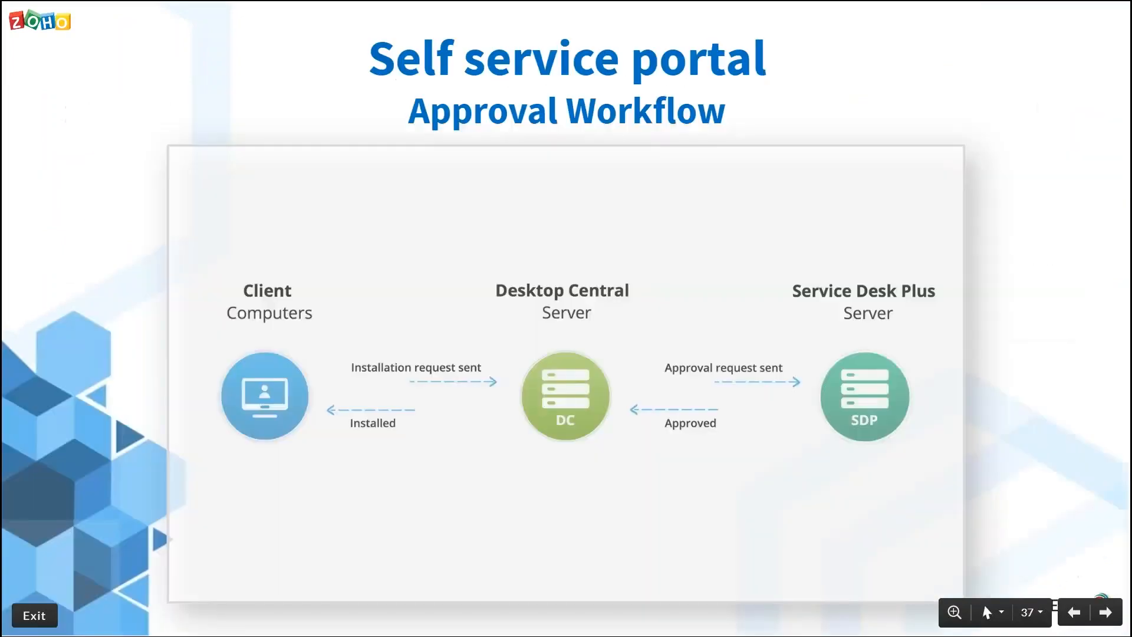
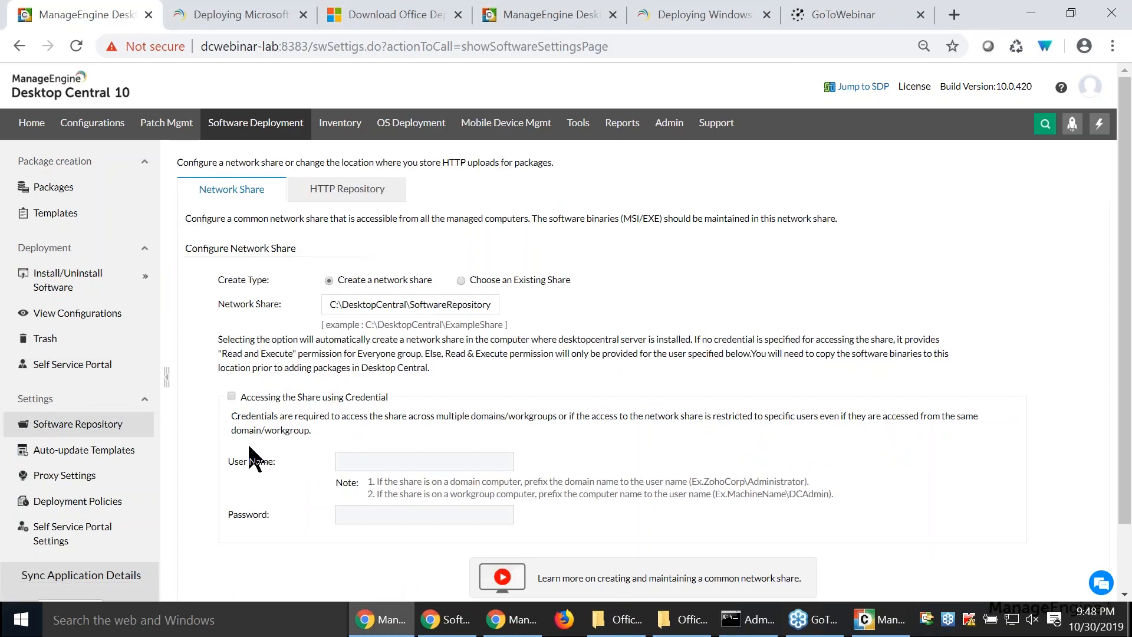
- Examine the setup.exe /download command in the Command Prompt window, then return to the Software Repository settings
key("alt+Tab")
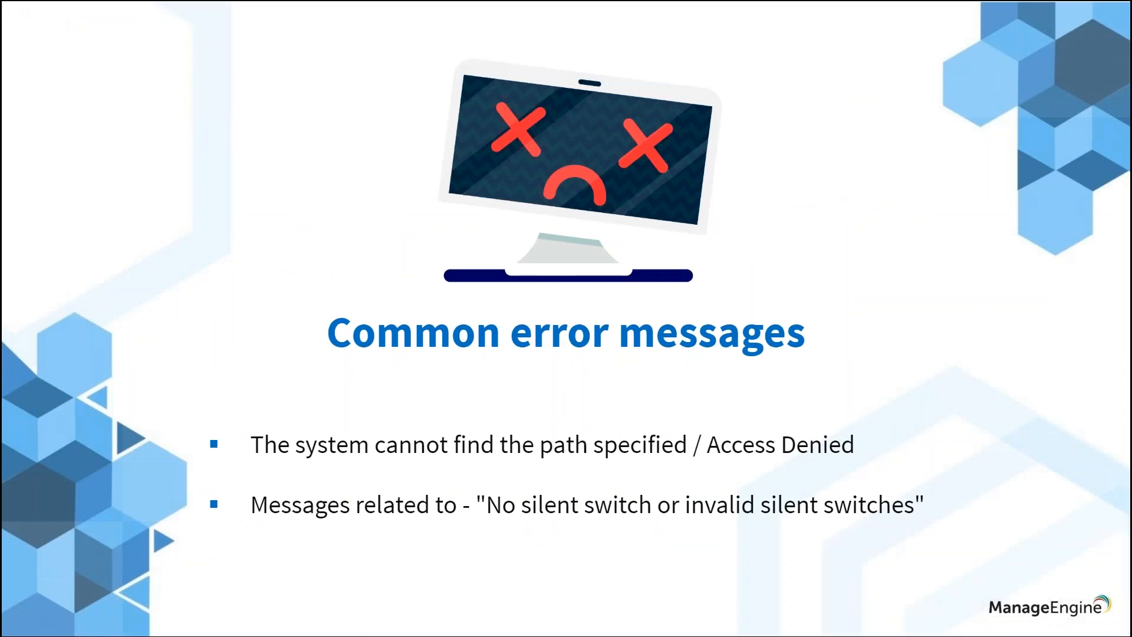
key("alt+Tab")
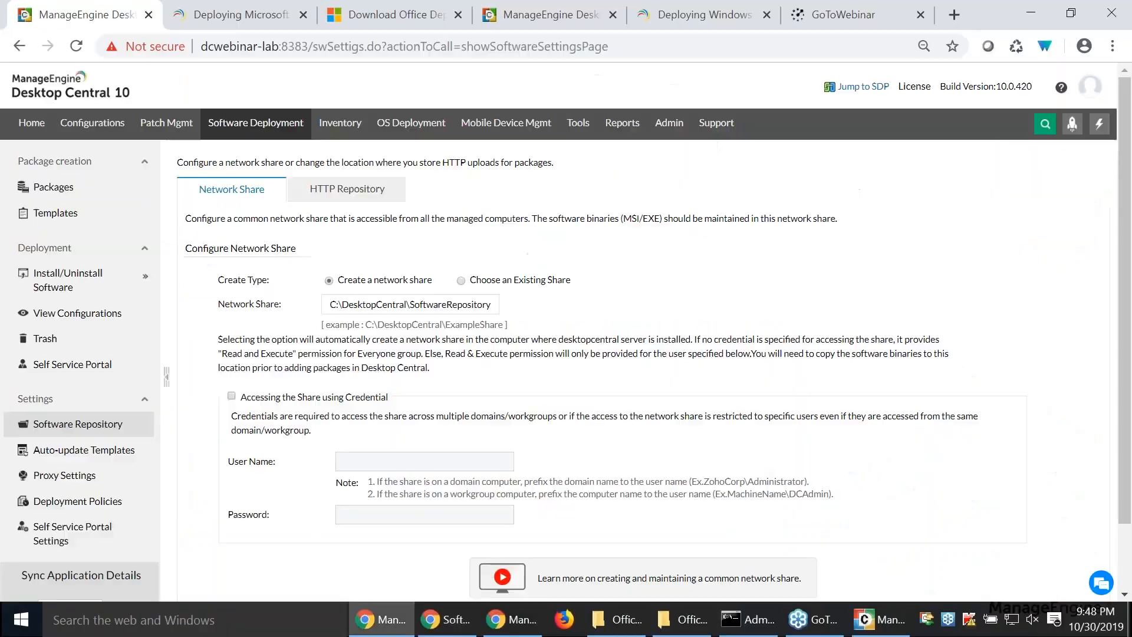
left_click(754, 629)
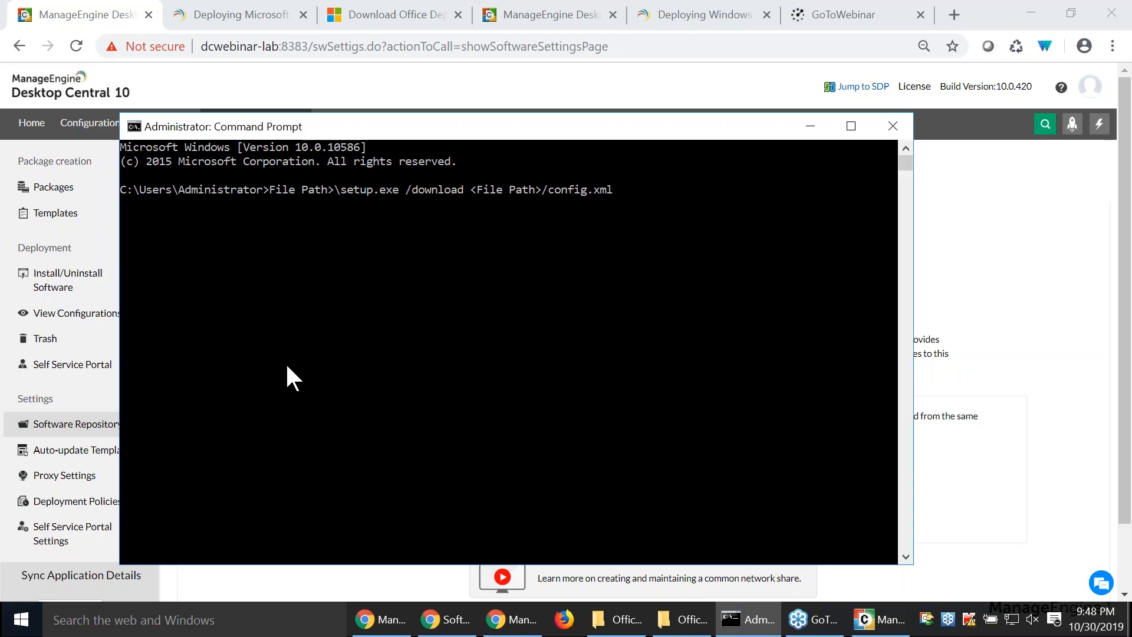
key("alt+Tab")
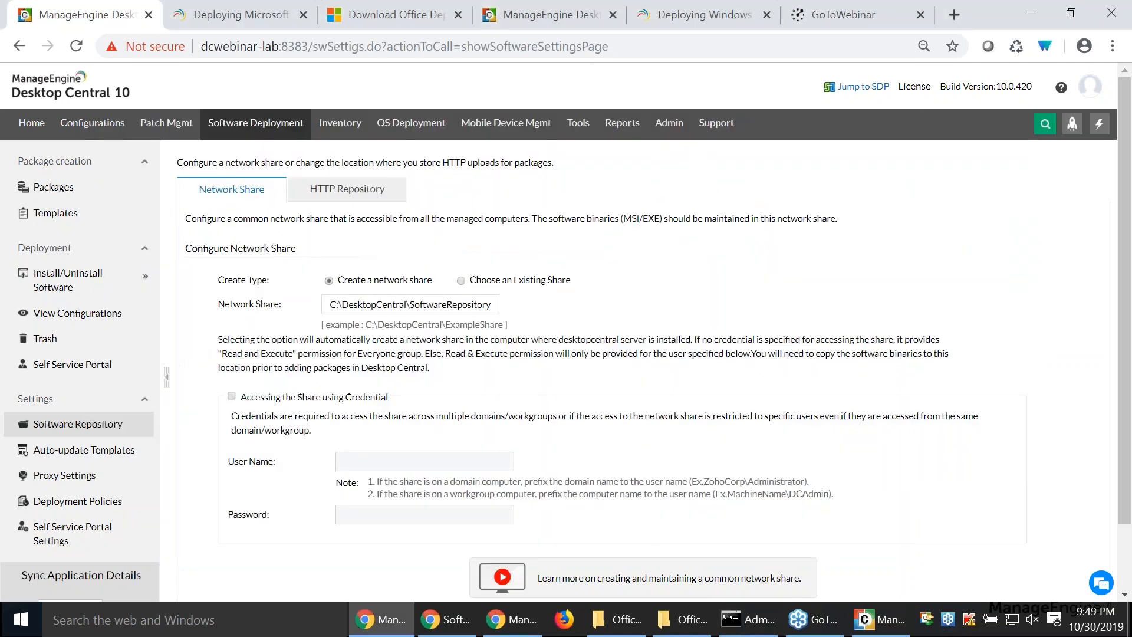
- Switch to the slide presentation and advance from the common error messages slide to Scenario 1
key("alt+Tab")
key("Tab")
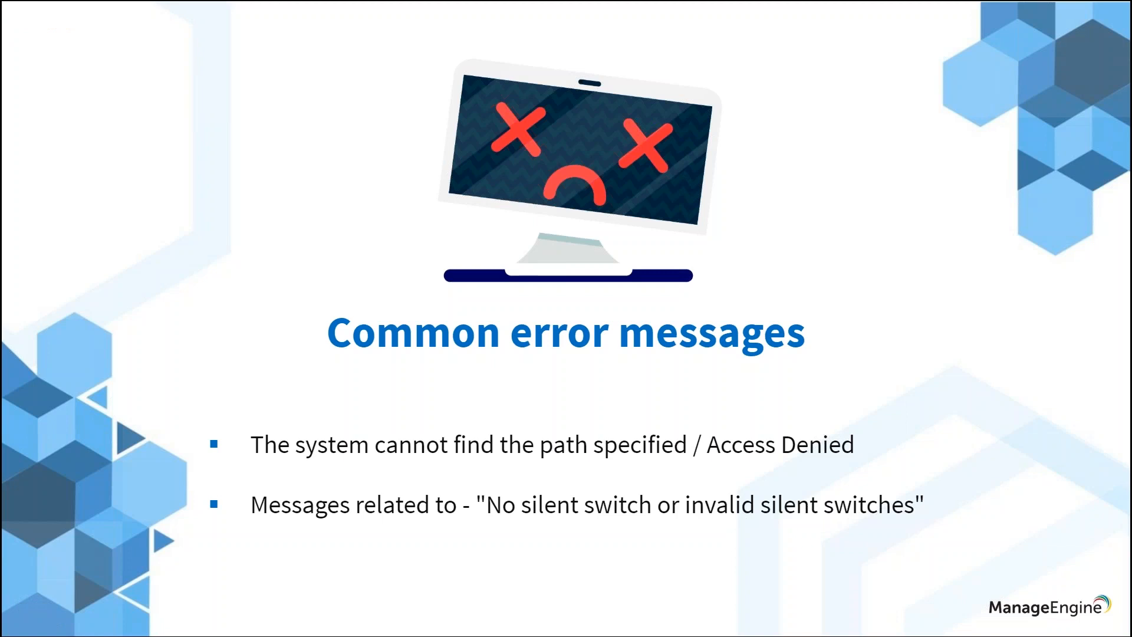
key("Right")
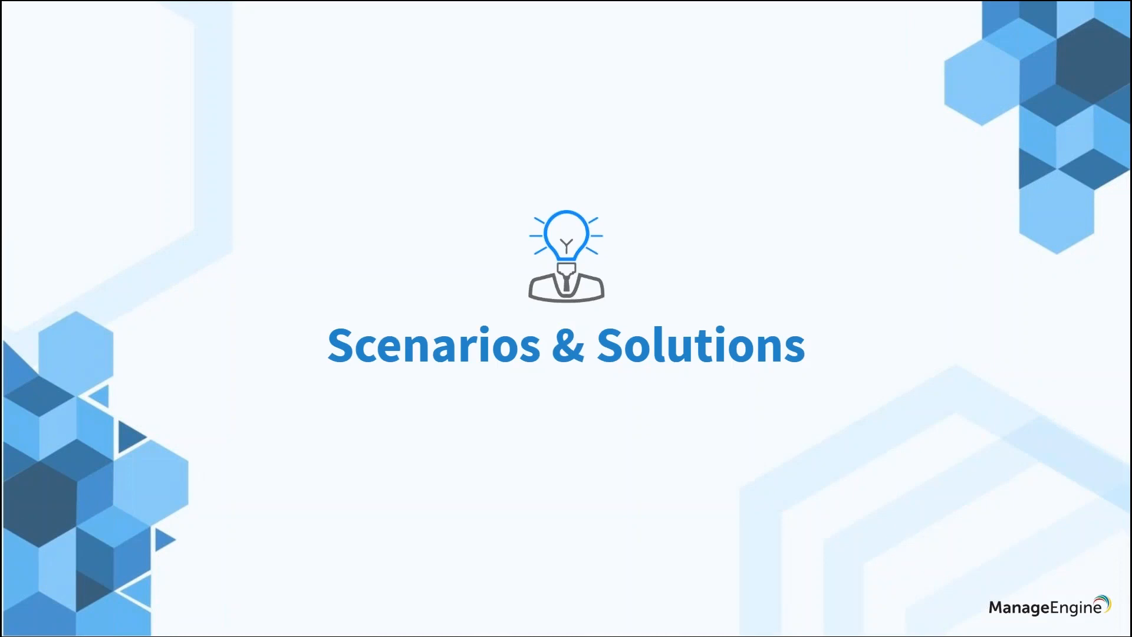
key("Right")
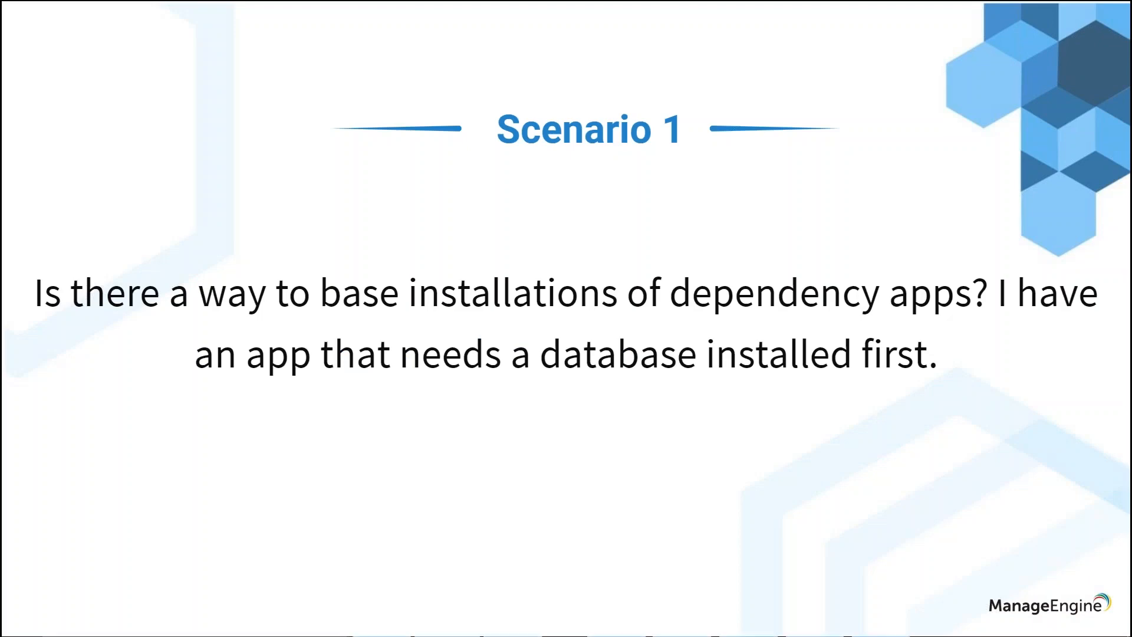
- Return to Desktop Central and start a computer install configuration for the Wireshark package from the package list
key("alt+Tab")
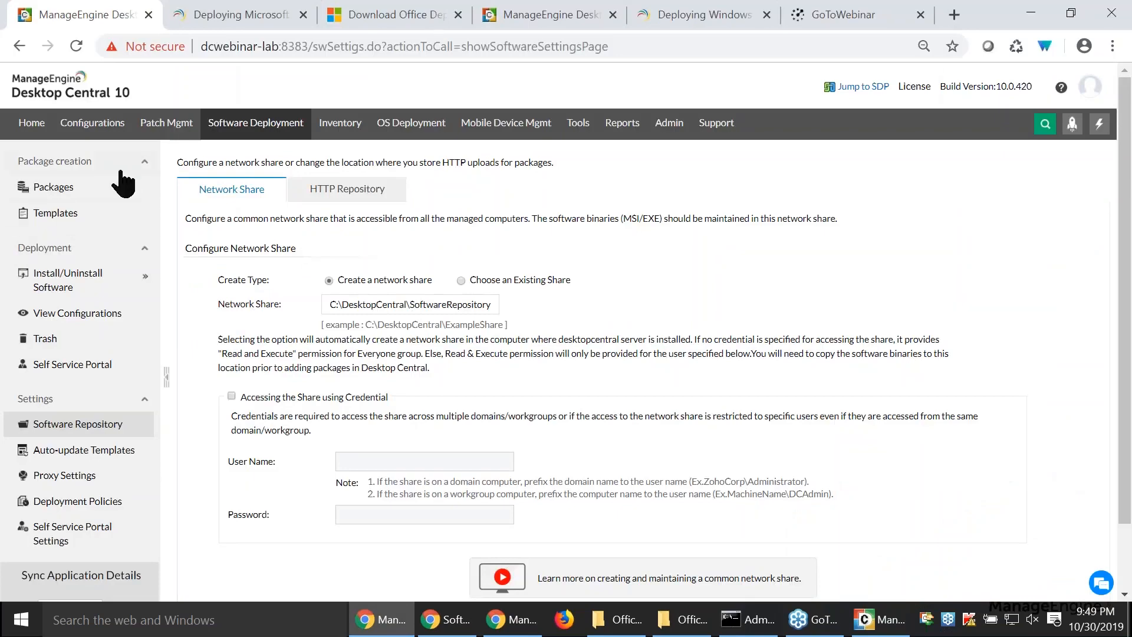
left_click(91, 190)
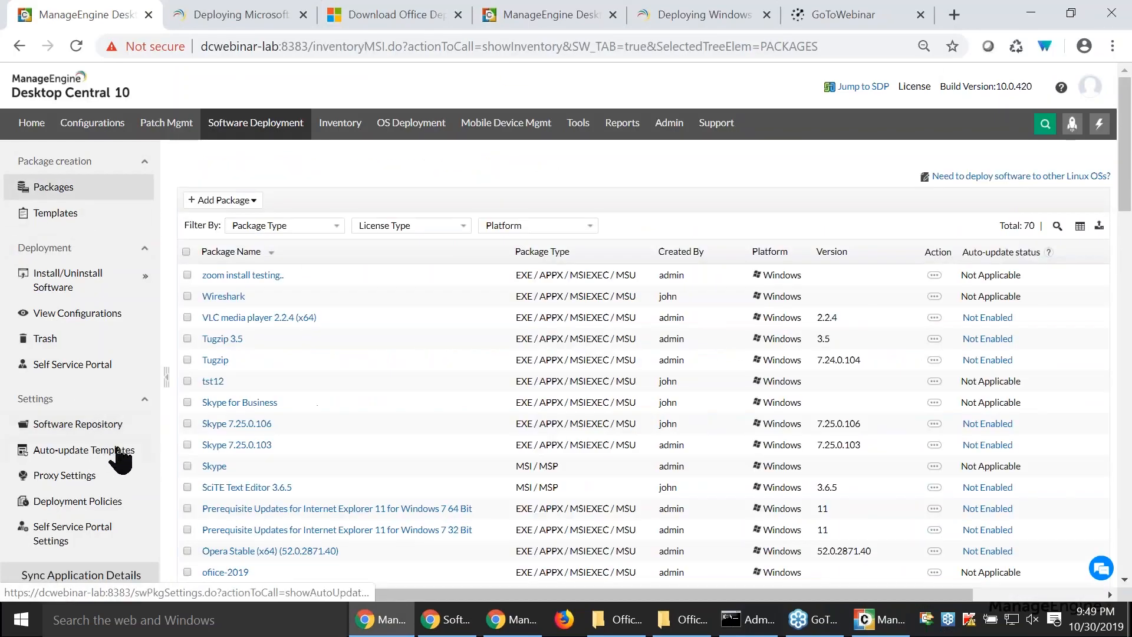
left_click(187, 296)
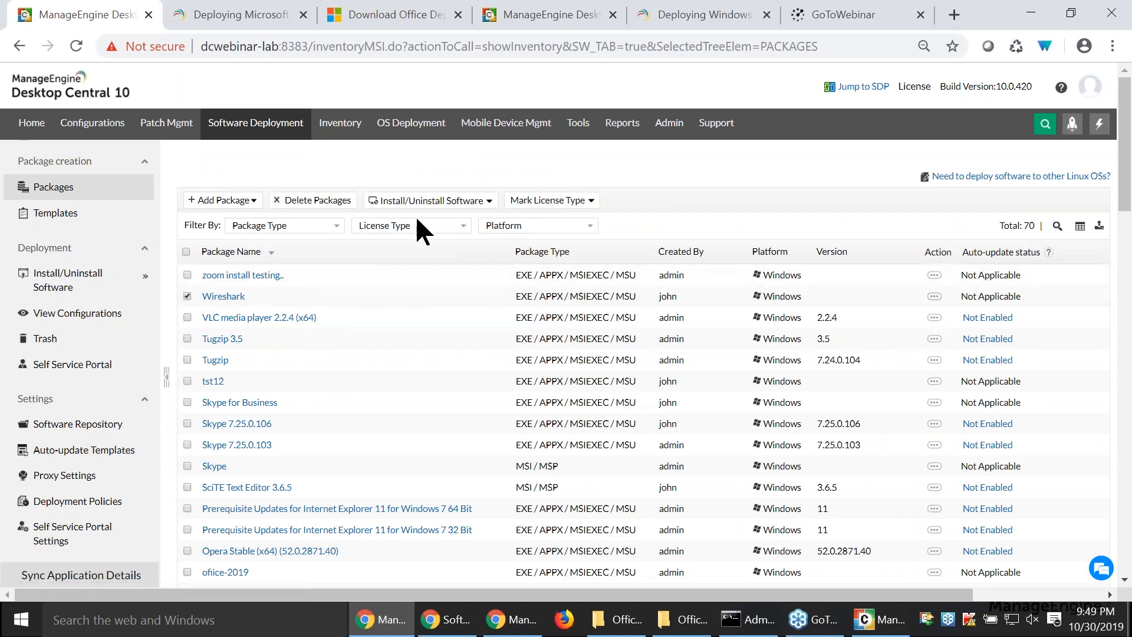
left_click(429, 201)
left_click(430, 270)
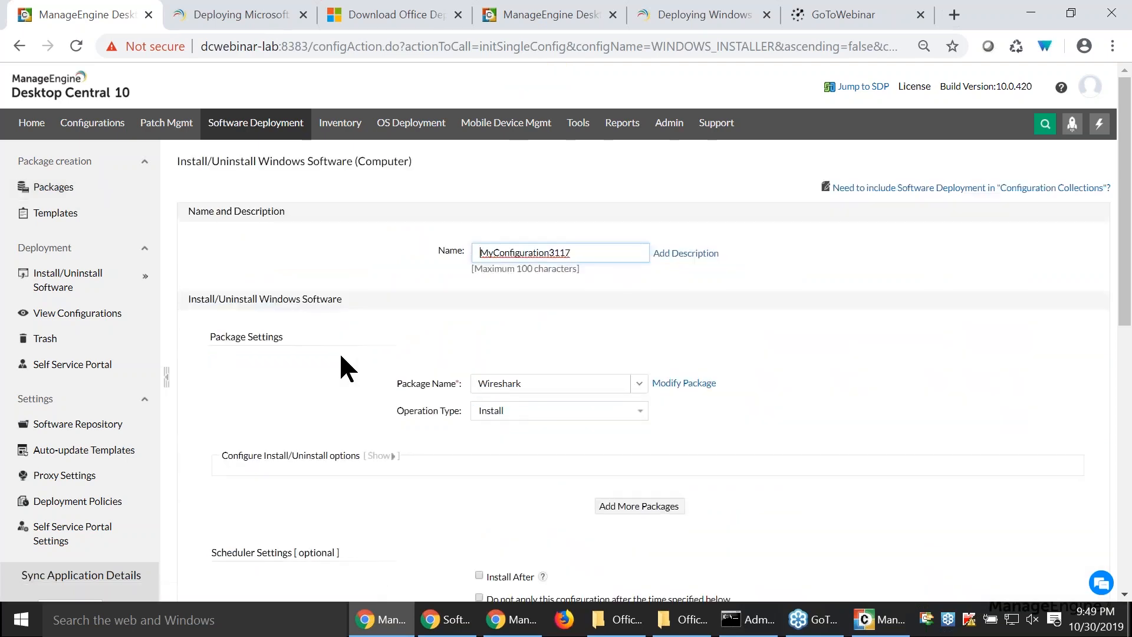
- Add Wireshark and Microsoft SQL Server 2012 Management Studio (x64) to the package list, and move the SQL Server package ahead of Wireshark
left_click(647, 511)
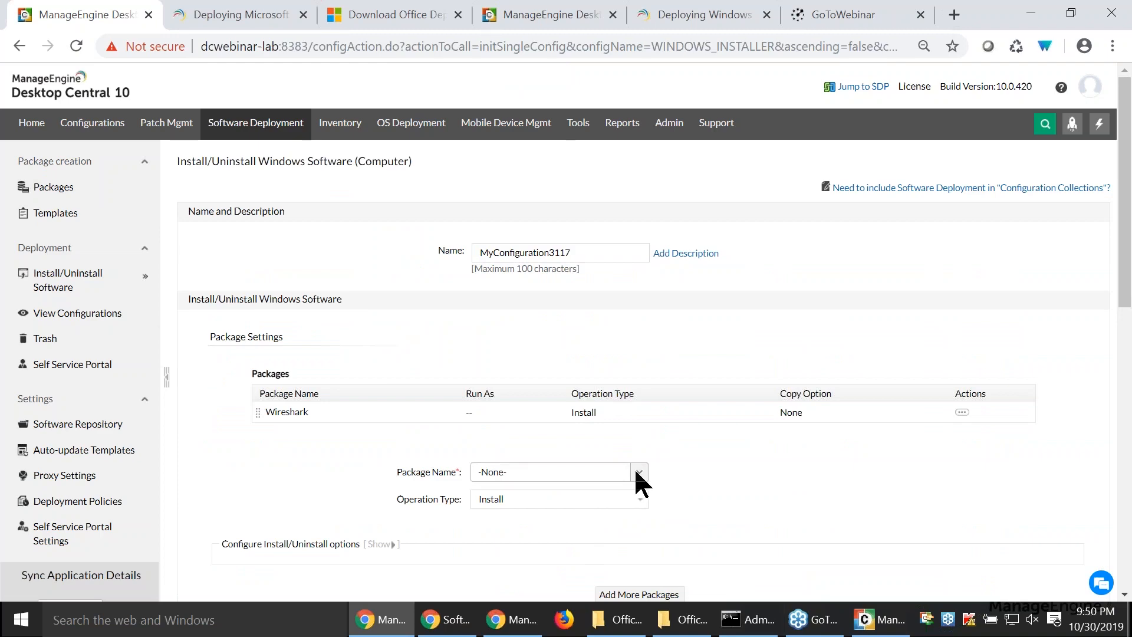
scroll(697, 478, "down", 1)
scroll(702, 491, "down", 1)
left_click(640, 388)
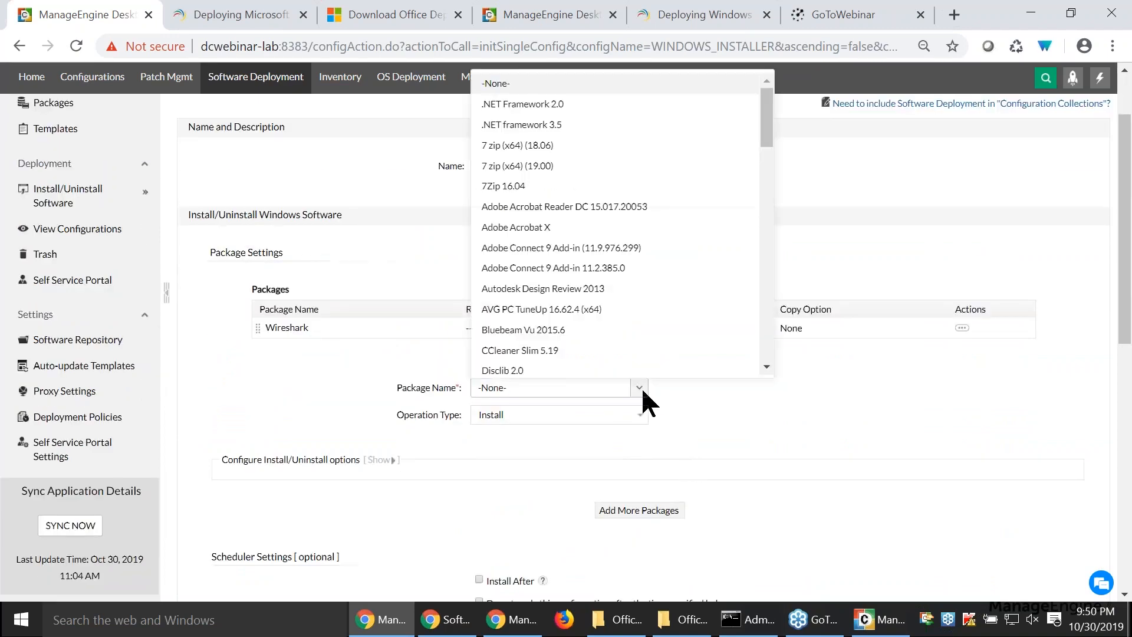
scroll(626, 299, "down", 8)
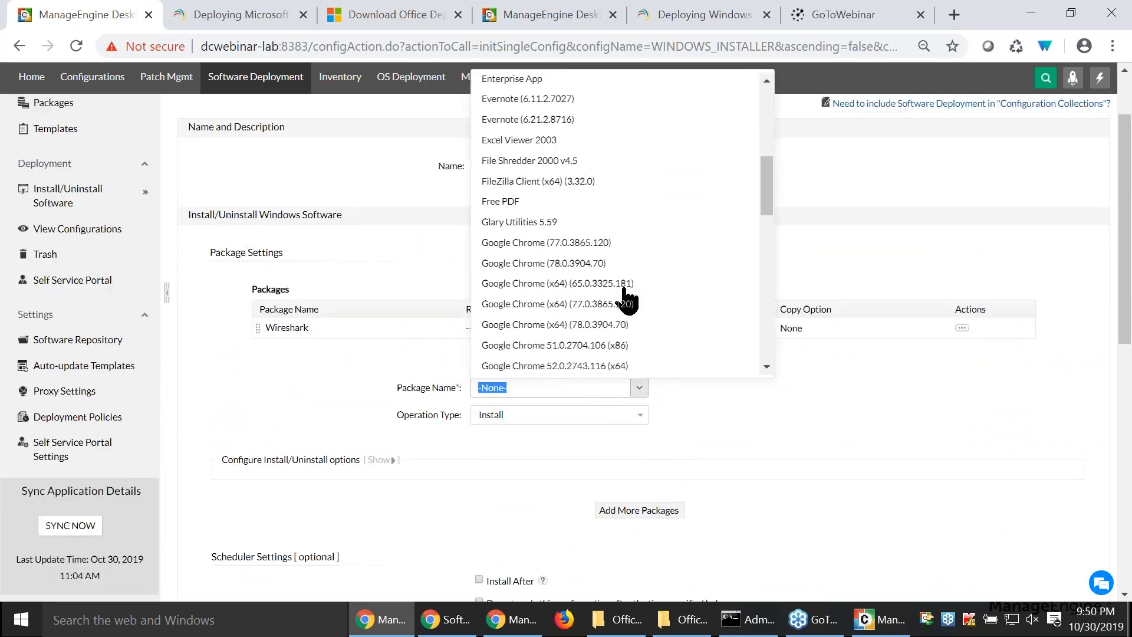
scroll(626, 299, "down", 4)
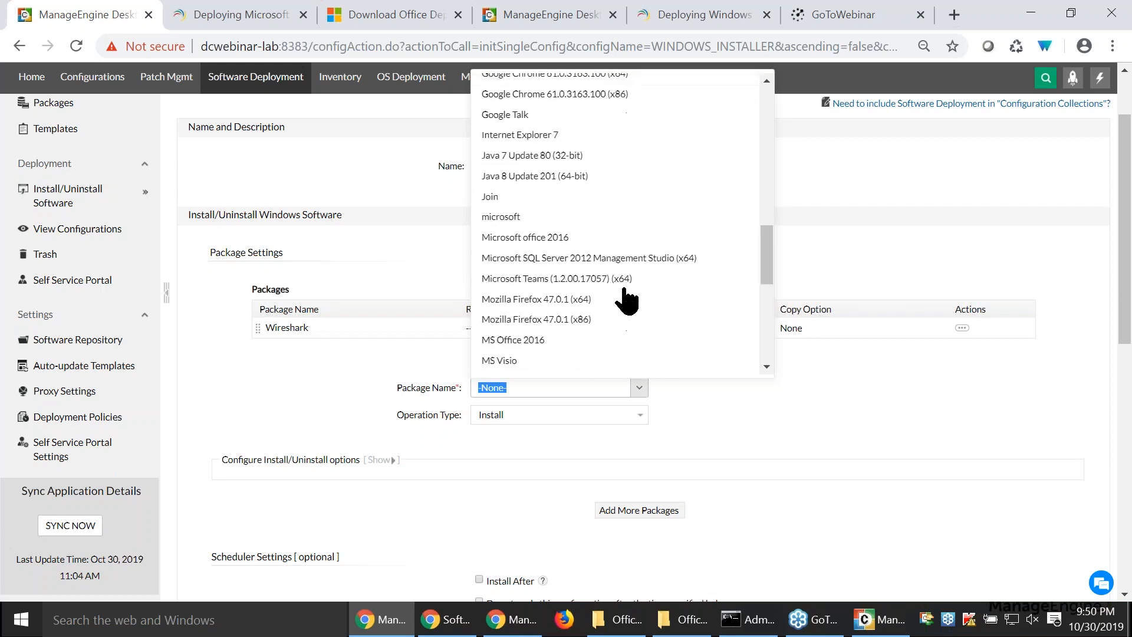
left_click(650, 259)
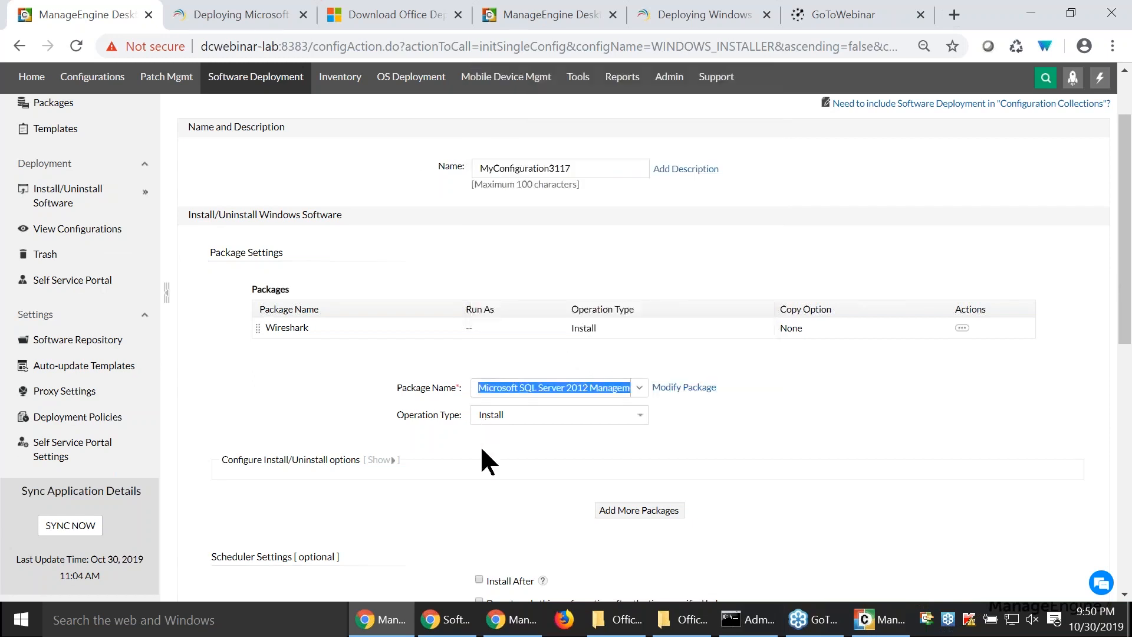
left_click(612, 514)
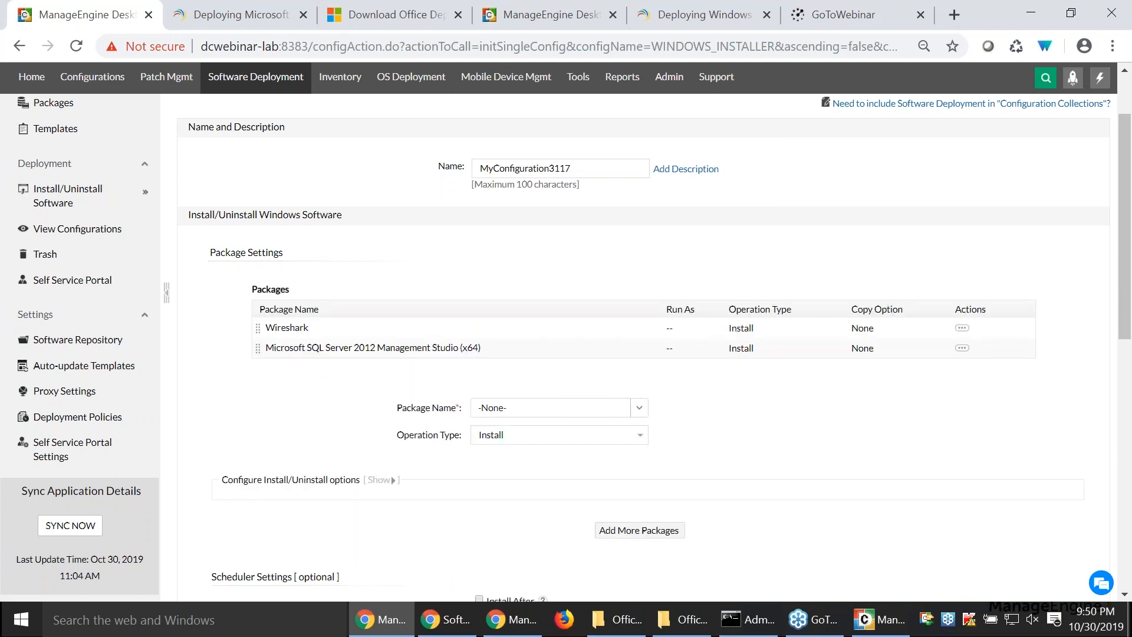
left_click_drag(318, 351, 310, 332)
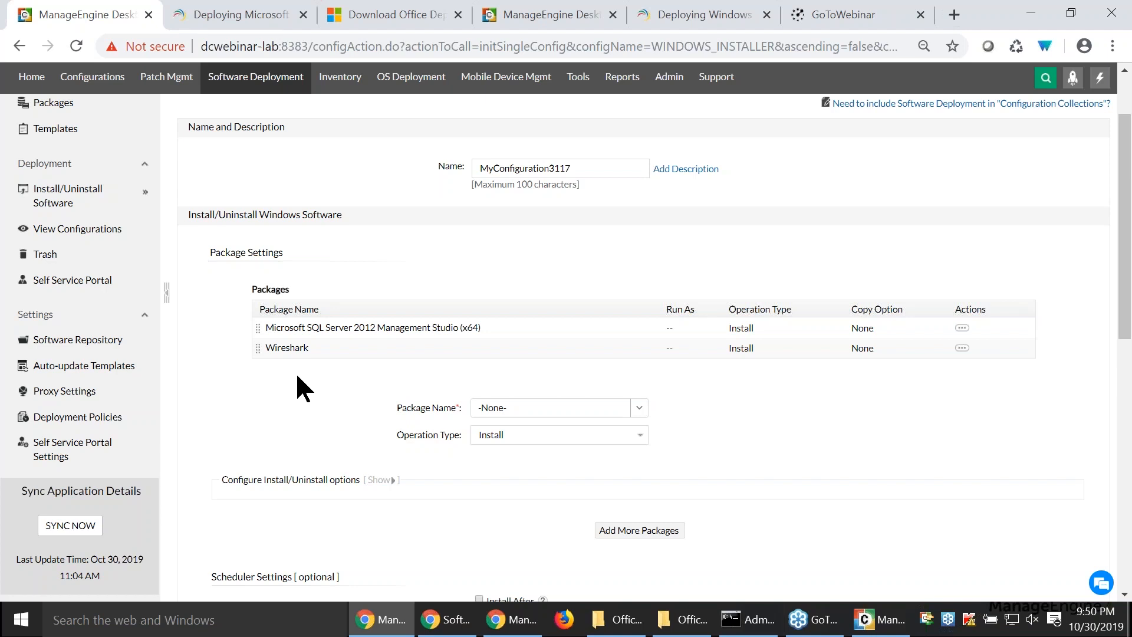
- Advance the slide presentation to Scenario 2, then return to the Desktop Central install configuration
key("alt+Tab")
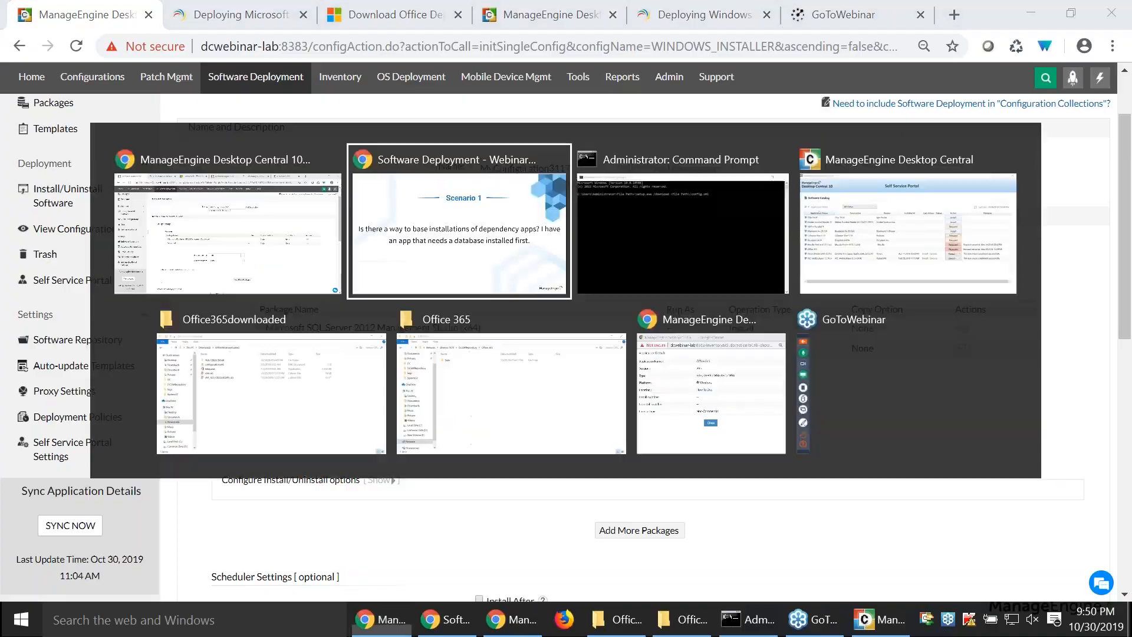
key("Right")
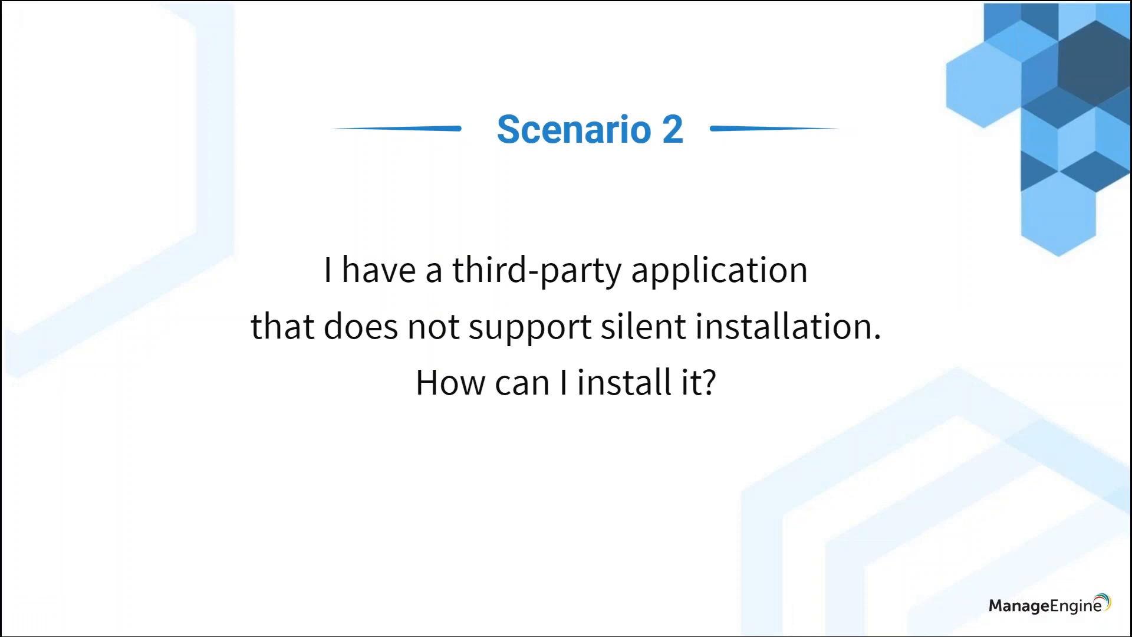
key("alt+Tab")
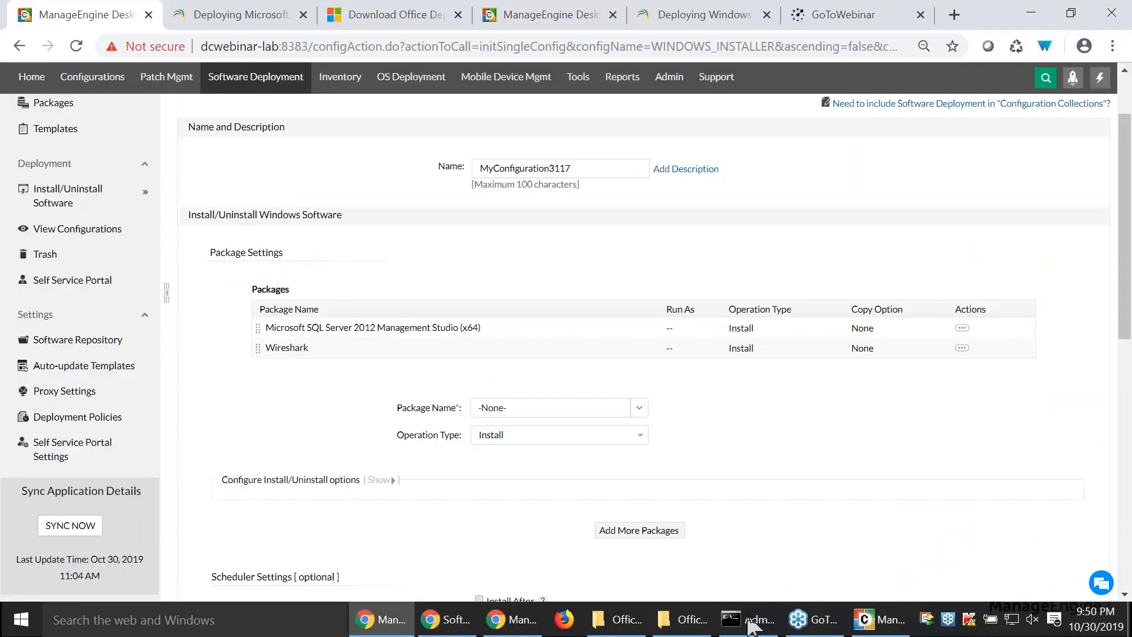
- Bring up the Command Prompt and erase the pending download command back to "File Path>\se"
left_click(751, 626)
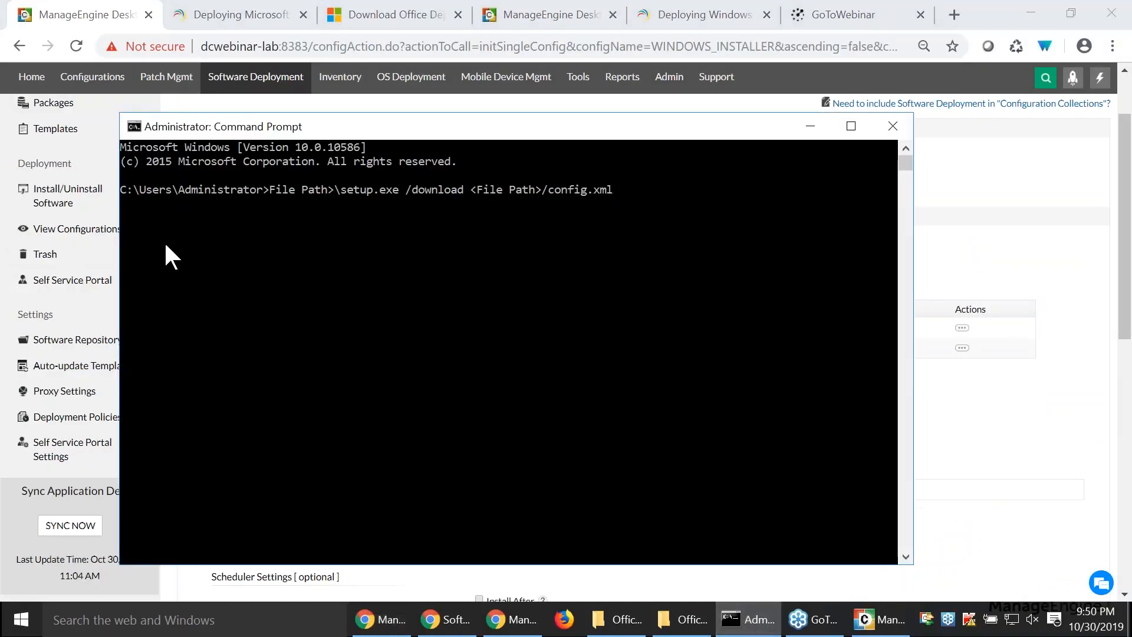
key("BackSpace")
key("BackSpace")
key("BackSpace")
key("BackSpace")
key("BackSpace")
key("BackSpace")
key("BackSpace")
key("BackSpace")
key("BackSpace")
key("BackSpace")
key("BackSpace")
key("BackSpace")
key("BackSpace")
key("BackSpace")
key("BackSpace")
key("BackSpace")
key("BackSpace")
key("BackSpace")
key("BackSpace")
key("BackSpace")
key("BackSpace")
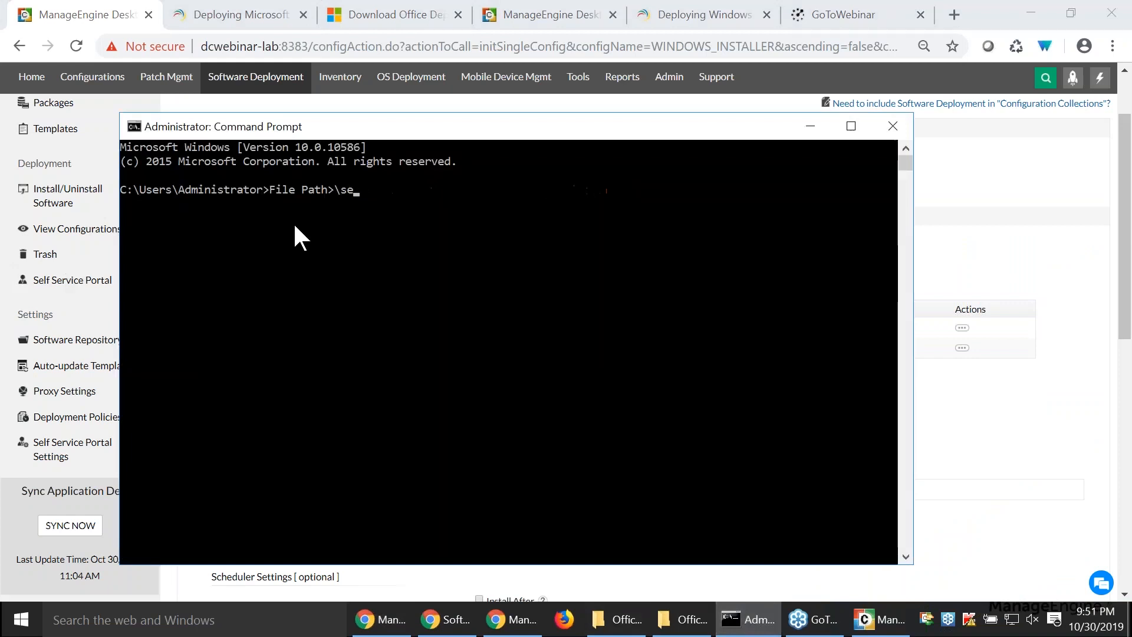
- Open a Command Prompt in the Office365downloaded folder and run "setup.exe /"
left_click(622, 626)
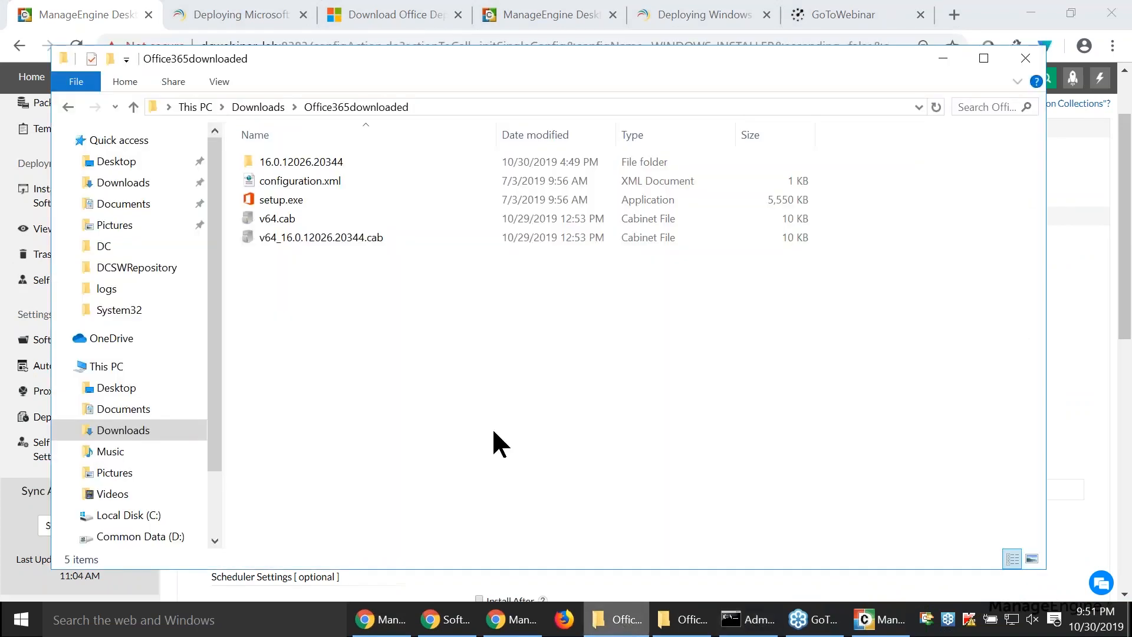
left_click(469, 110)
type("cmd")
key("Return")
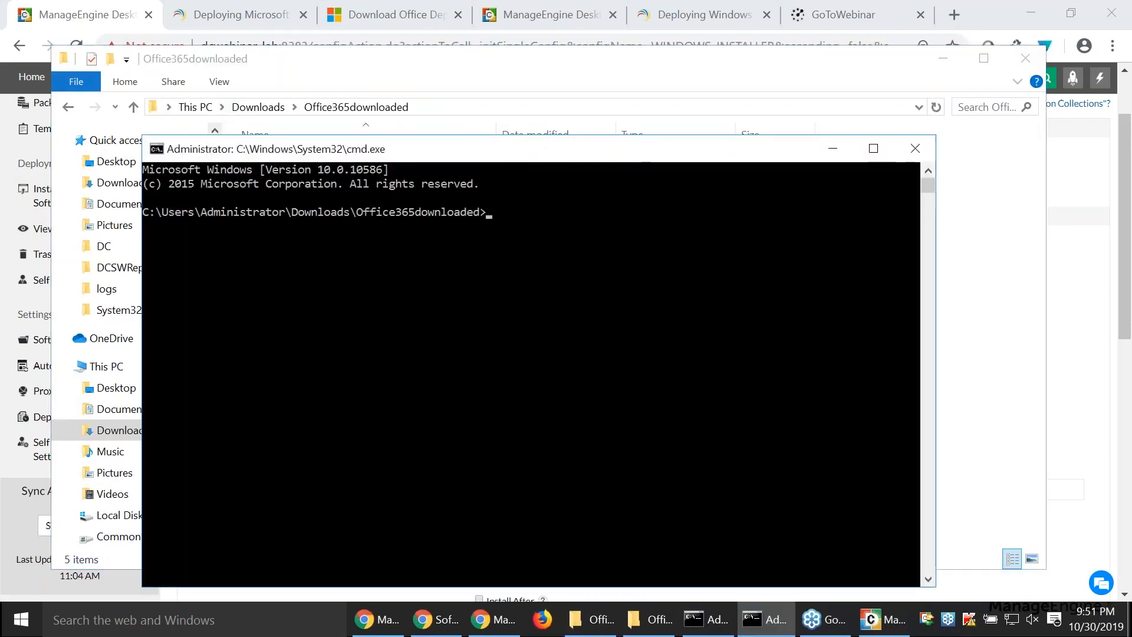
type("set")
key("Tab")
key("Return")
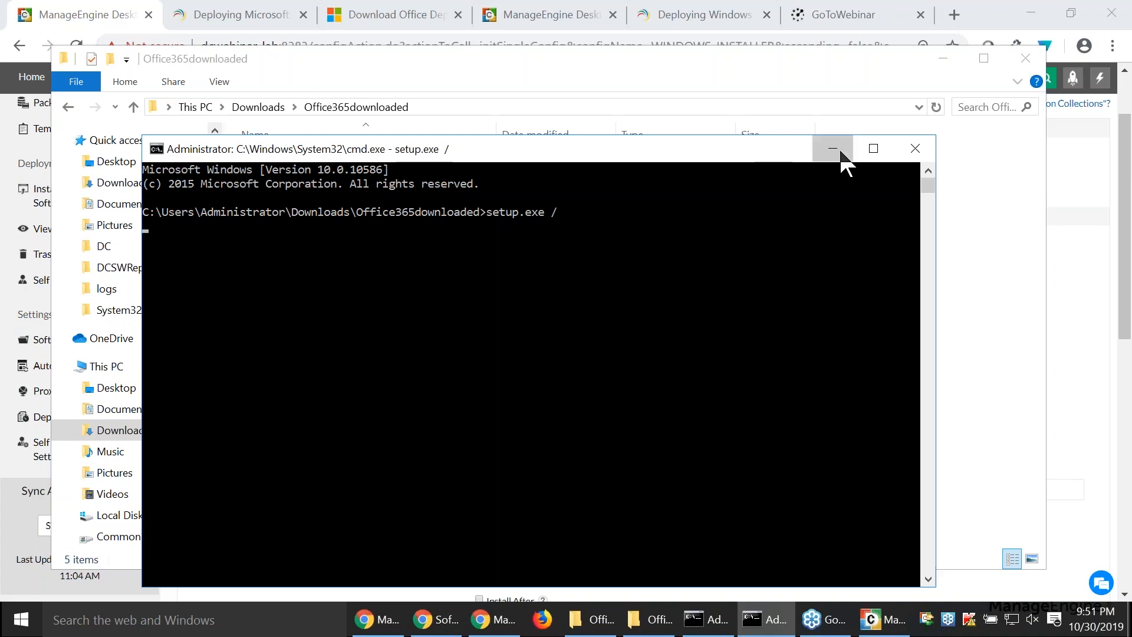
- Minimize the Command Prompt, return to the install configuration, and choose Disclib 2.0 as the next package
left_click(841, 152)
left_click(192, 588)
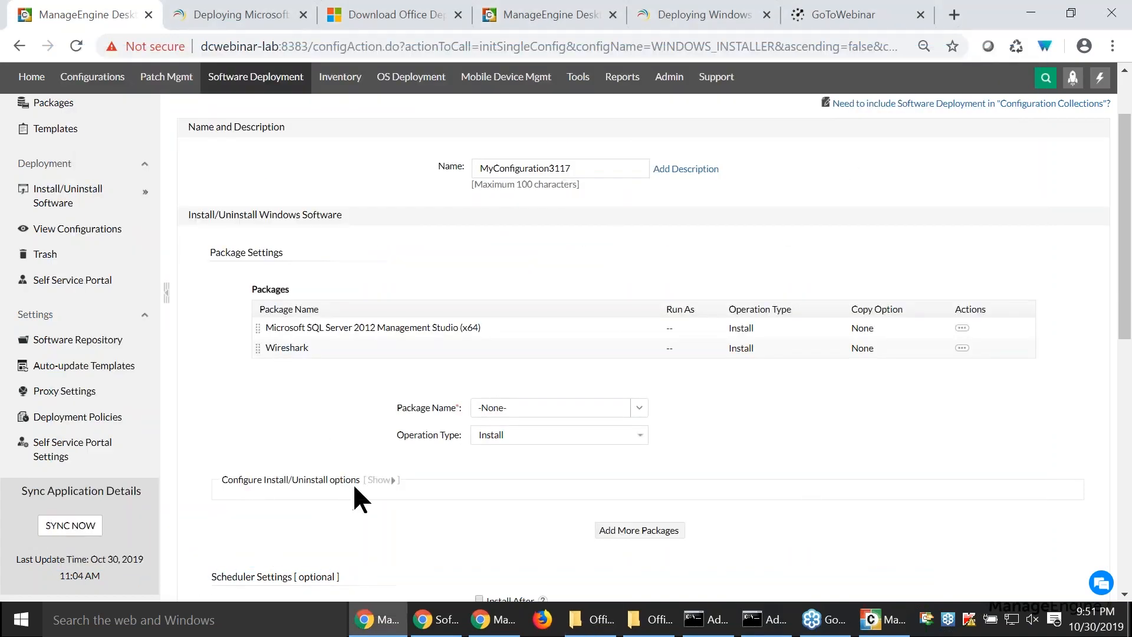
left_click(369, 483)
left_click(567, 365)
left_click(639, 406)
left_click(576, 384)
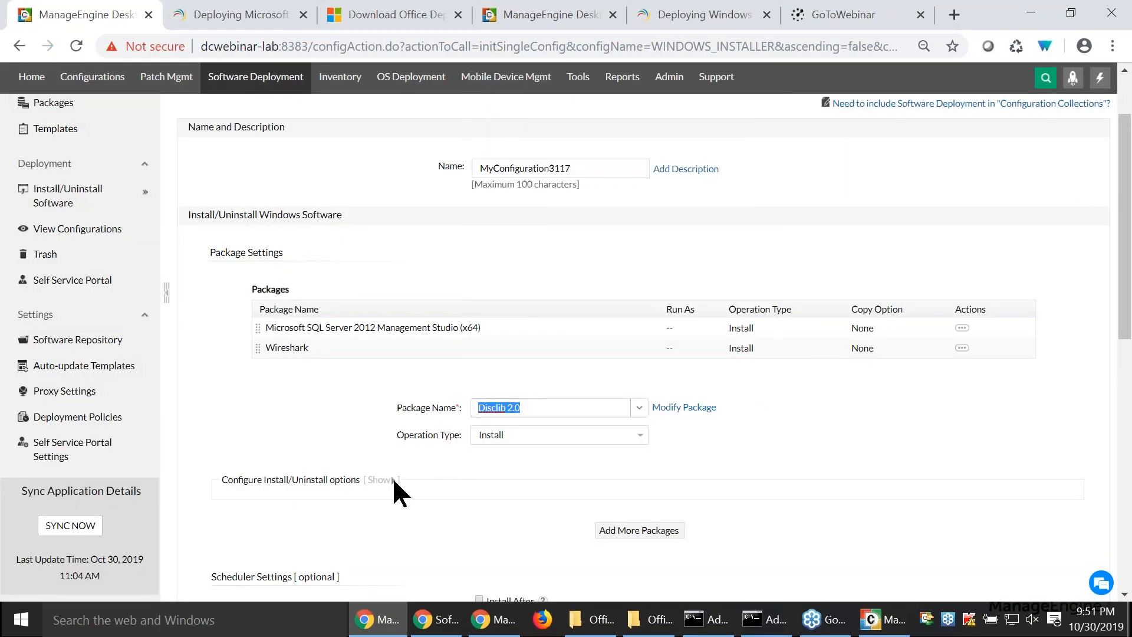
- Show the install/uninstall options for Disclib 2.0 and allow the user to interact with the installation/uninstallation window
left_click(380, 481)
scroll(530, 414, "down", 3)
left_click_drag(489, 375, 746, 377)
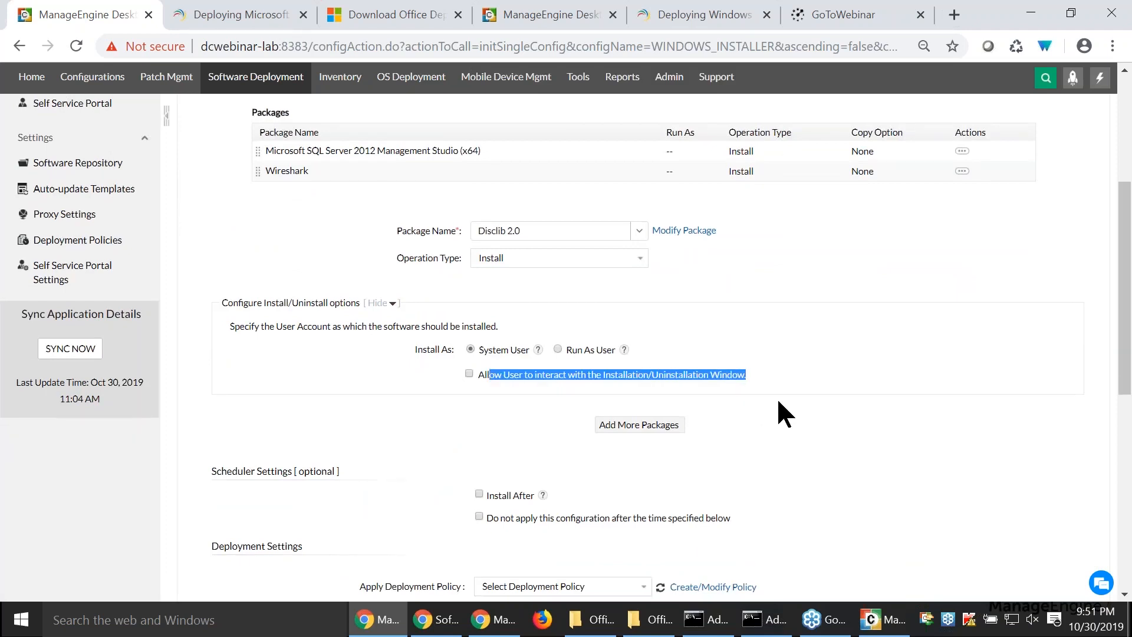
left_click(470, 373)
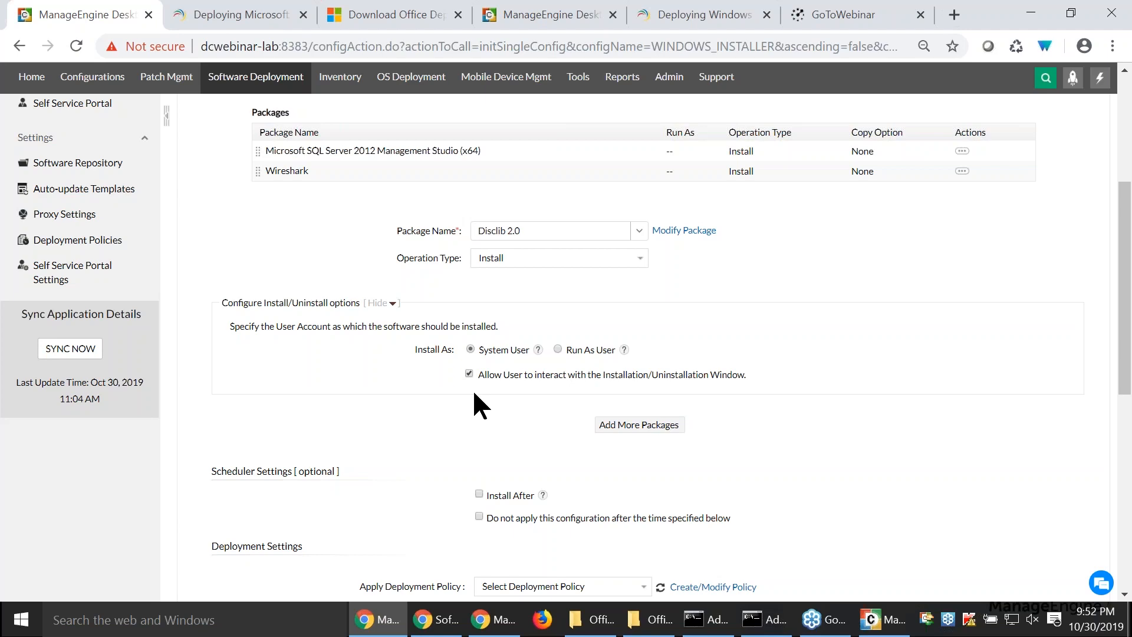
- Switch to the slide presentation and advance past the Scenario 2 slide
key("alt+Tab")
key("Tab")
key("Tab")
key("Tab")
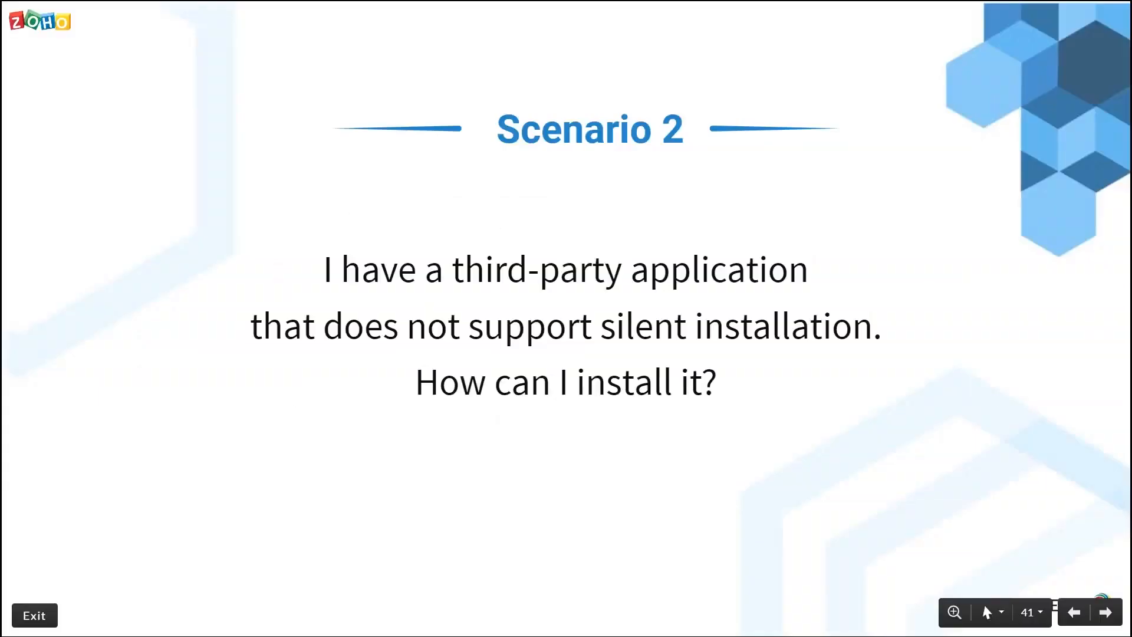
key("Right")
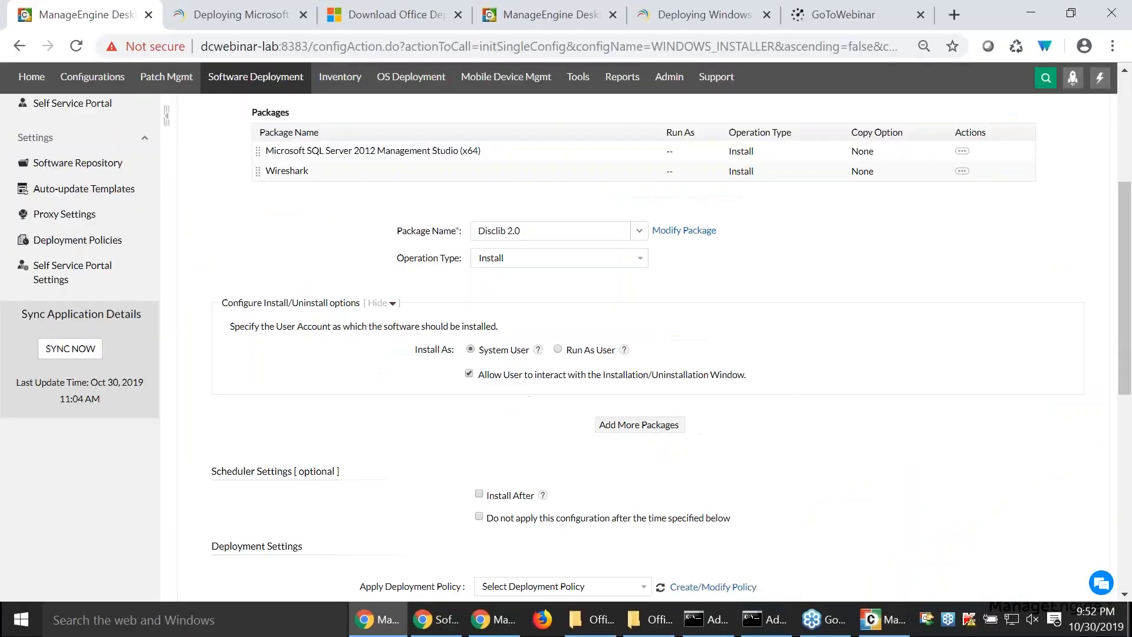
- Add Disclib 2.0 and .NET Framework 2.0 with the Install operation to the configuration's package list
left_click(636, 425)
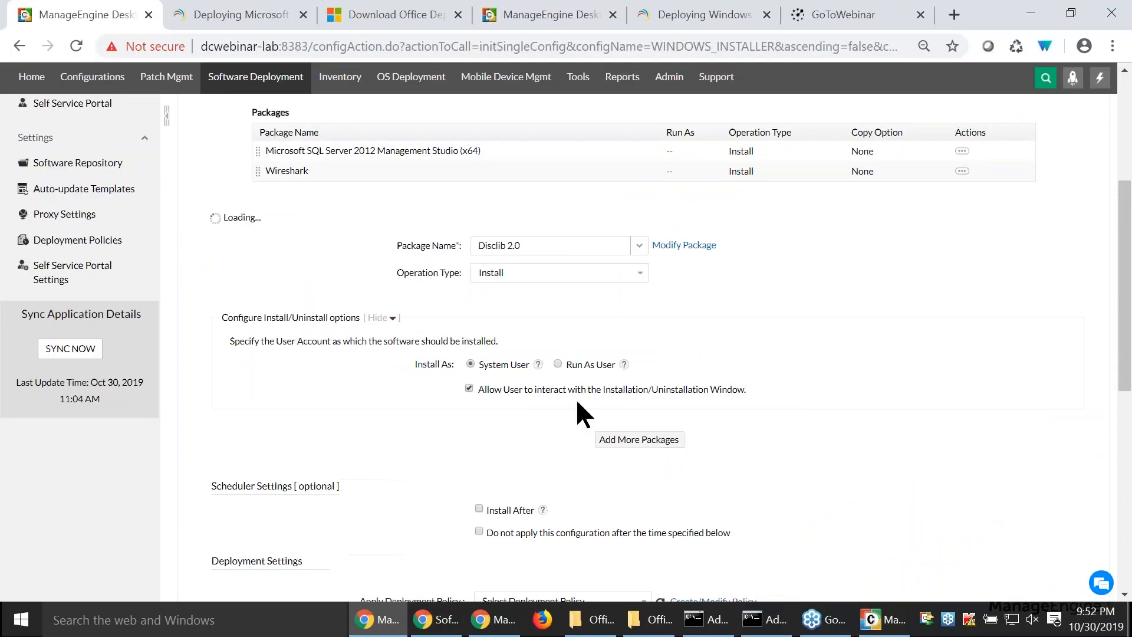
left_click(639, 250)
left_click(575, 293)
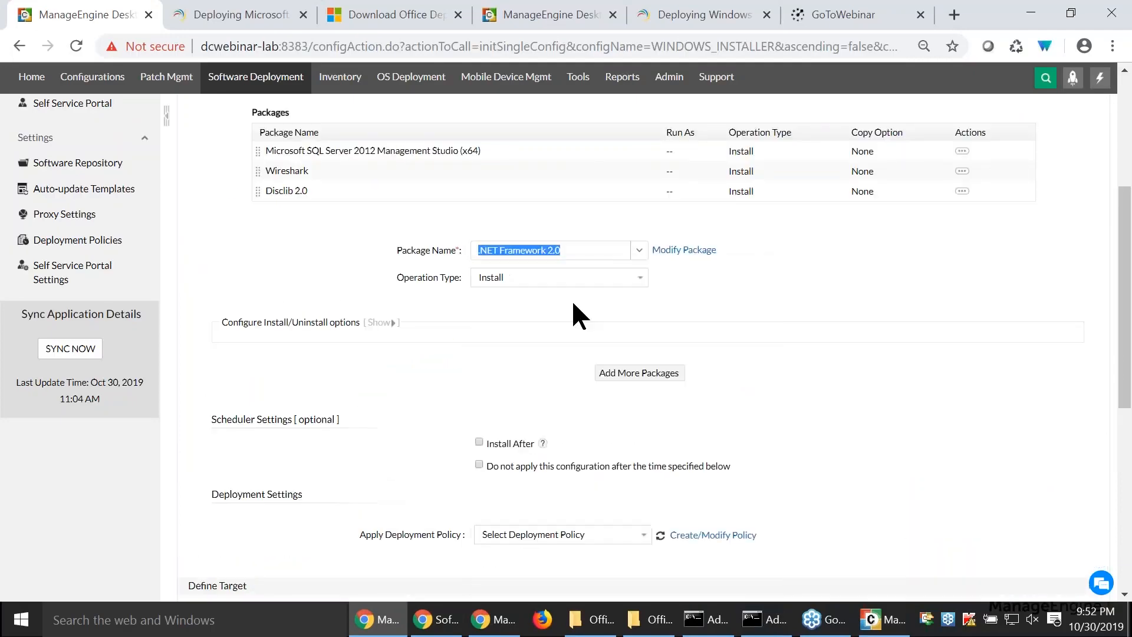
left_click(663, 373)
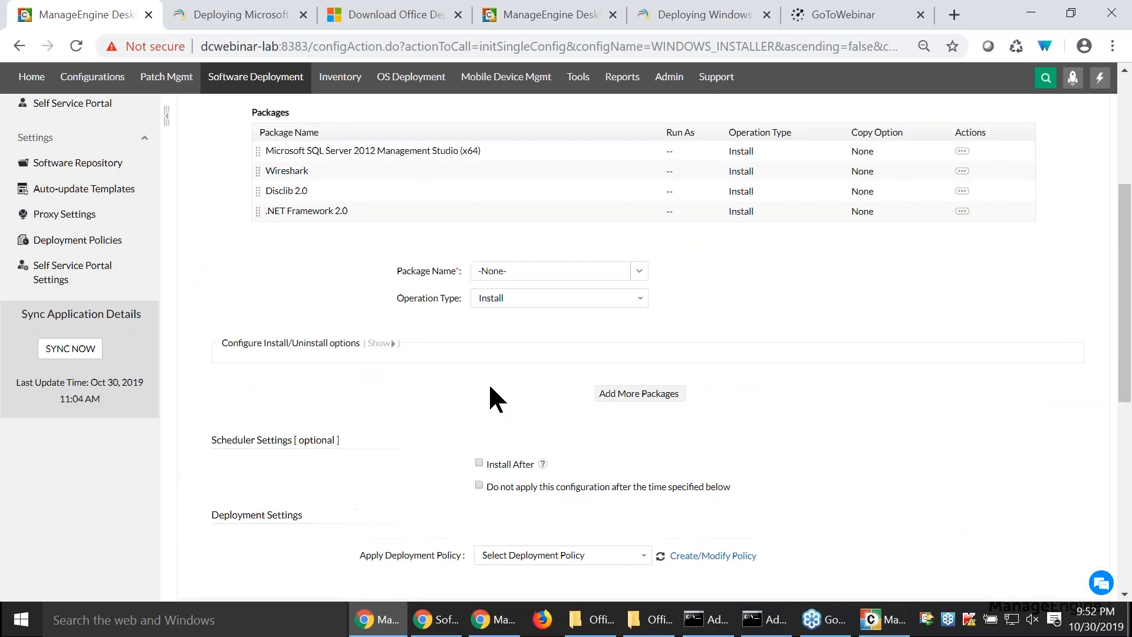
- Target the configuration at SFO, New York, Local Office, San Francisco, Roaming User and London, and review the criteria available for filtering computers
scroll(490, 390, "down", 5)
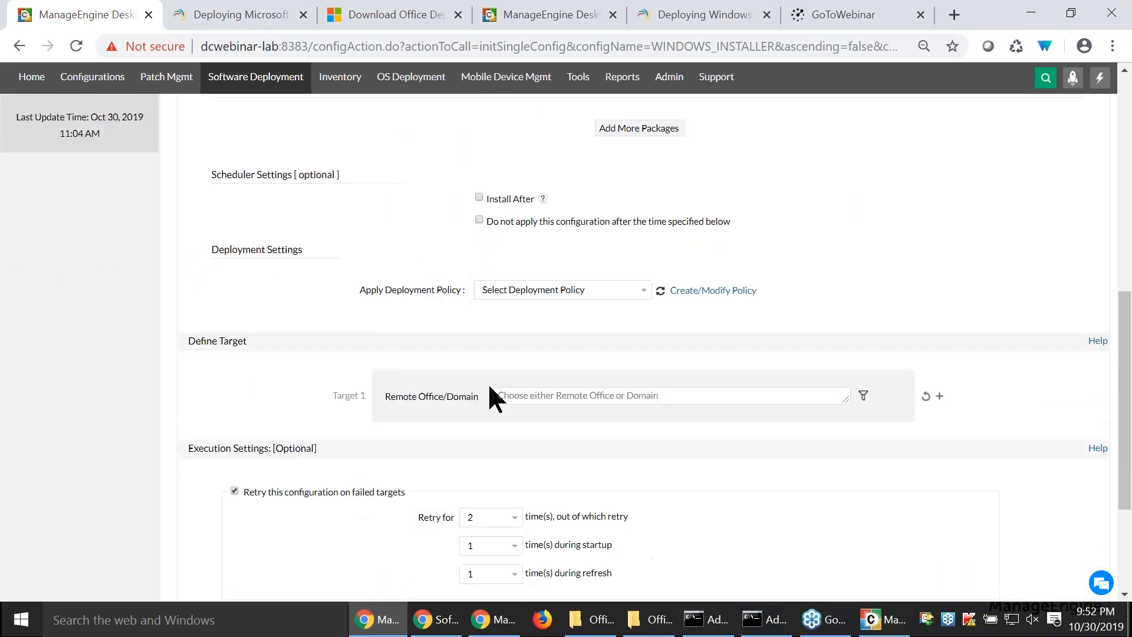
left_click(819, 403)
left_click(813, 413)
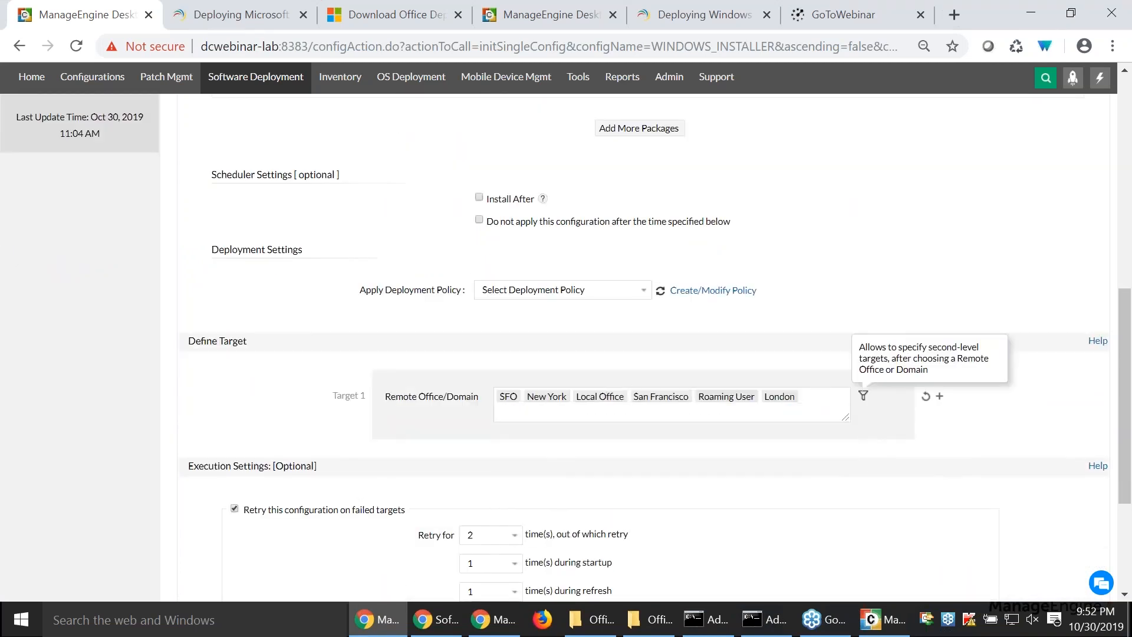
left_click(864, 395)
left_click(513, 455)
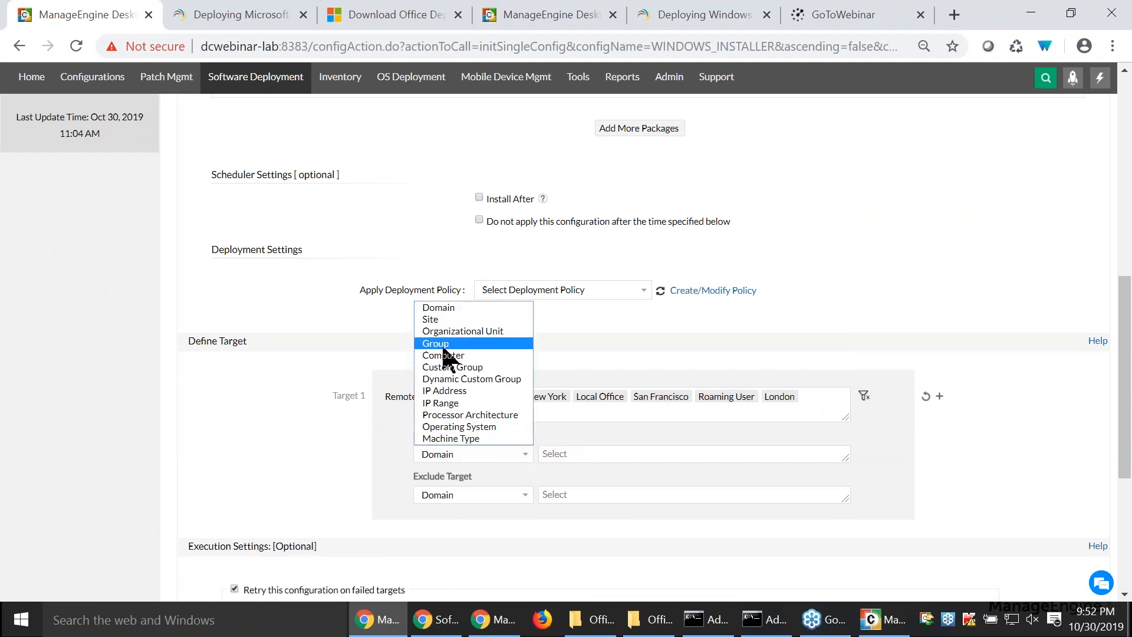
left_click(360, 439)
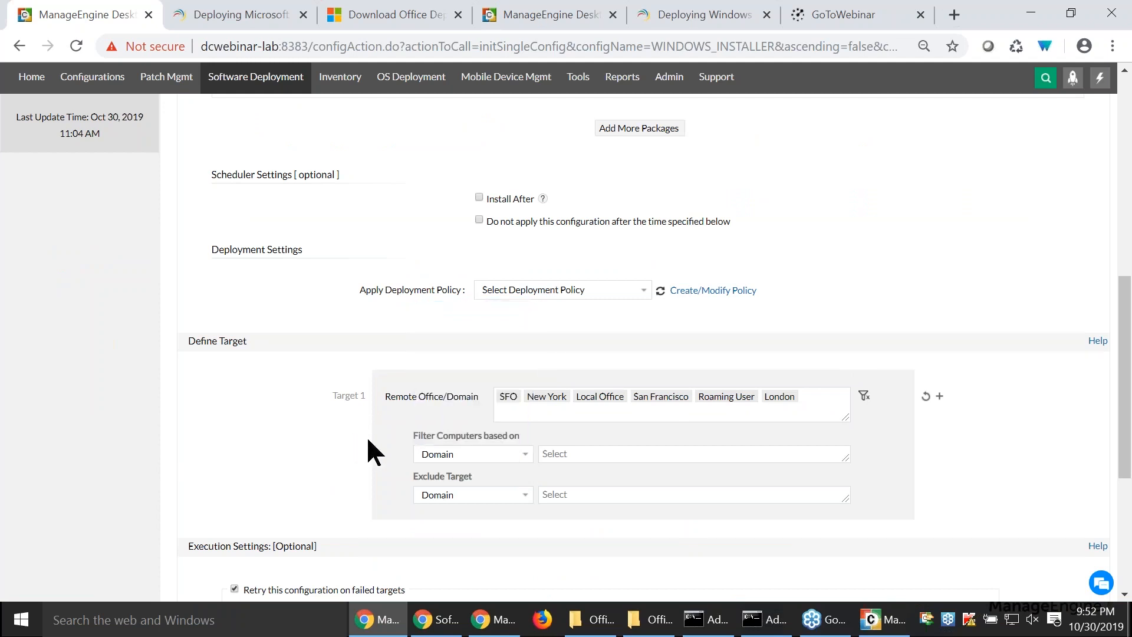
- Open the global configuration settings and examine when configurations apply to computers or users newly added to an OU or group
scroll(368, 439, "up", 4)
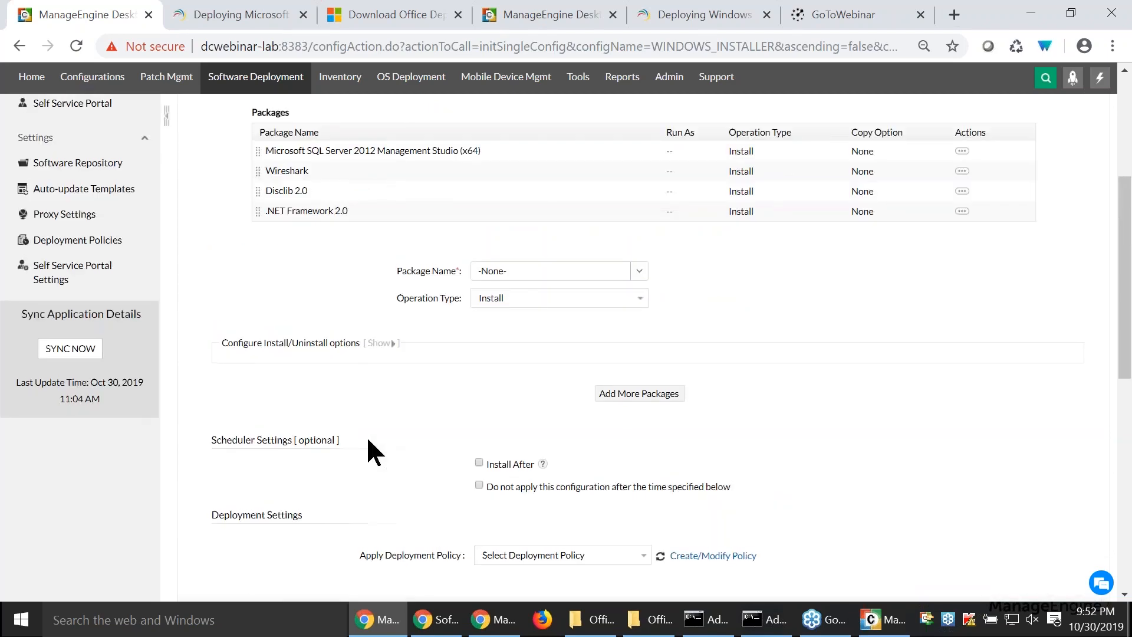
scroll(367, 440, "up", 3)
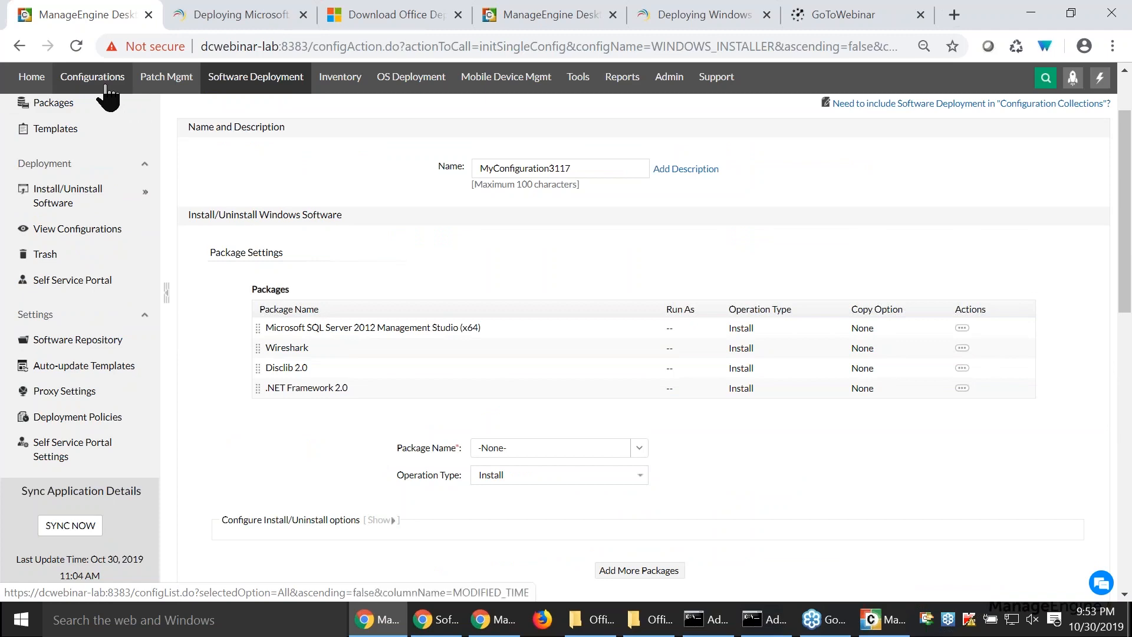
left_click(106, 85)
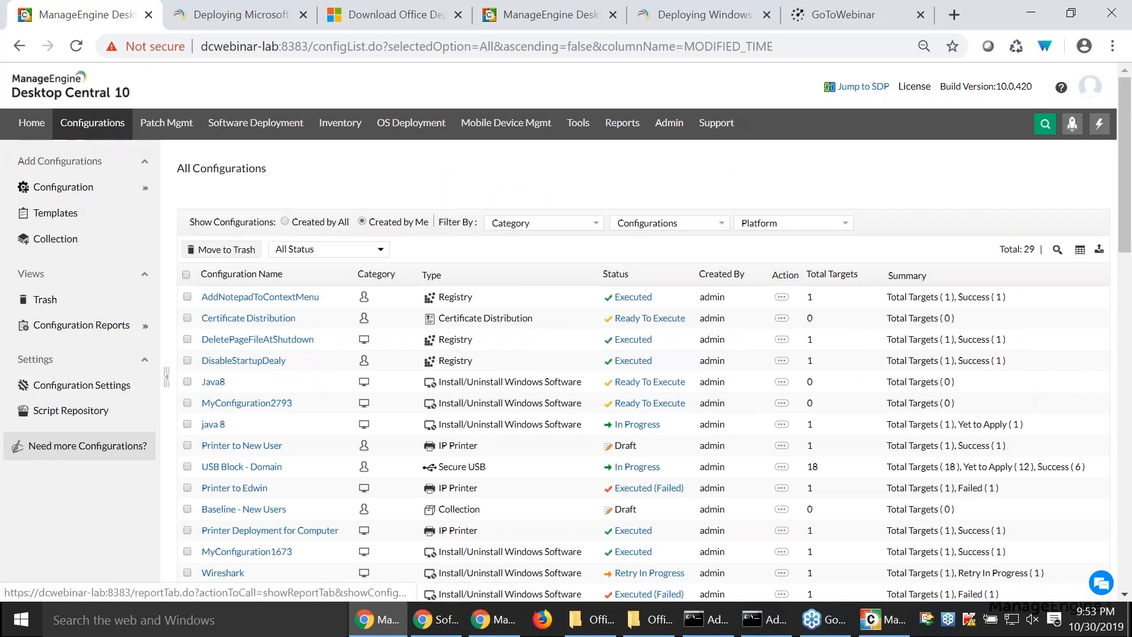
left_click(100, 389)
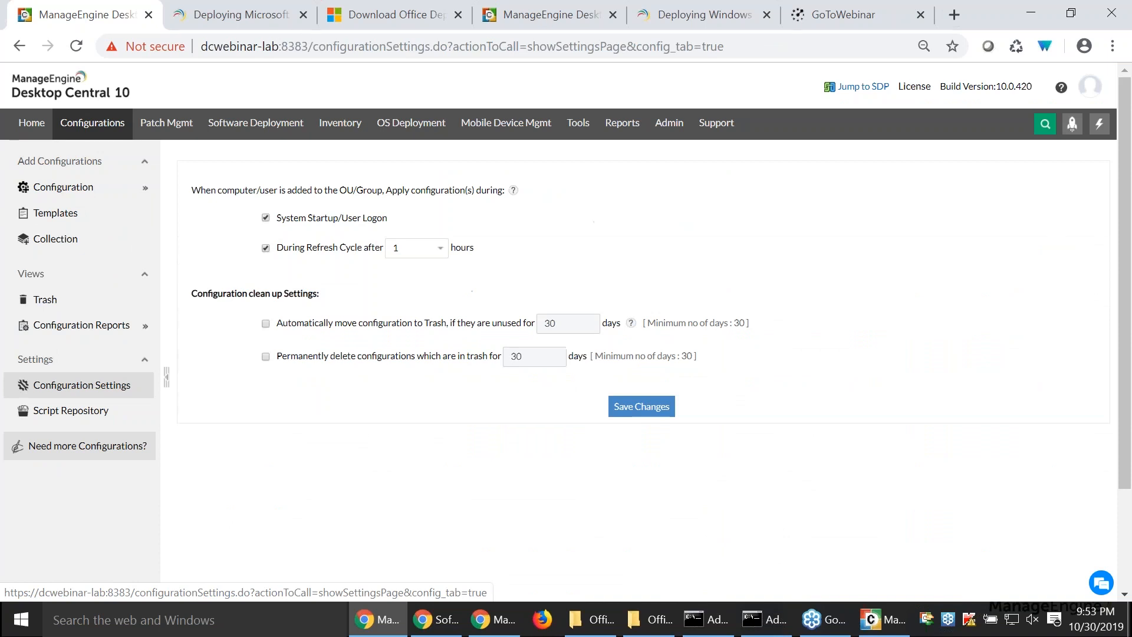
left_click_drag(199, 191, 500, 197)
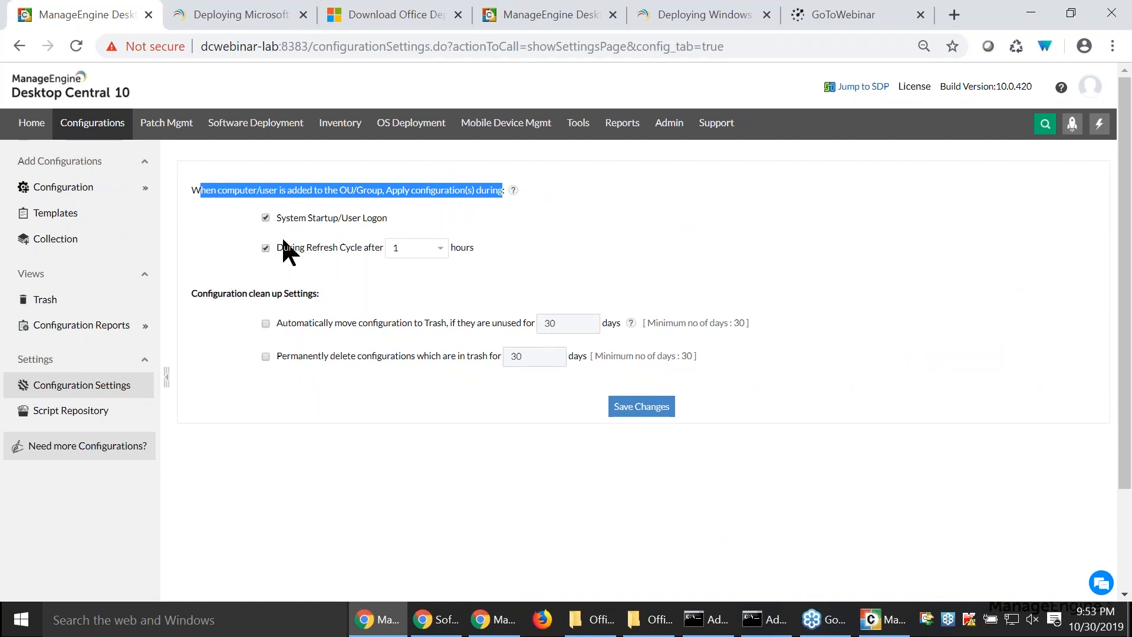
left_click_drag(275, 219, 314, 223)
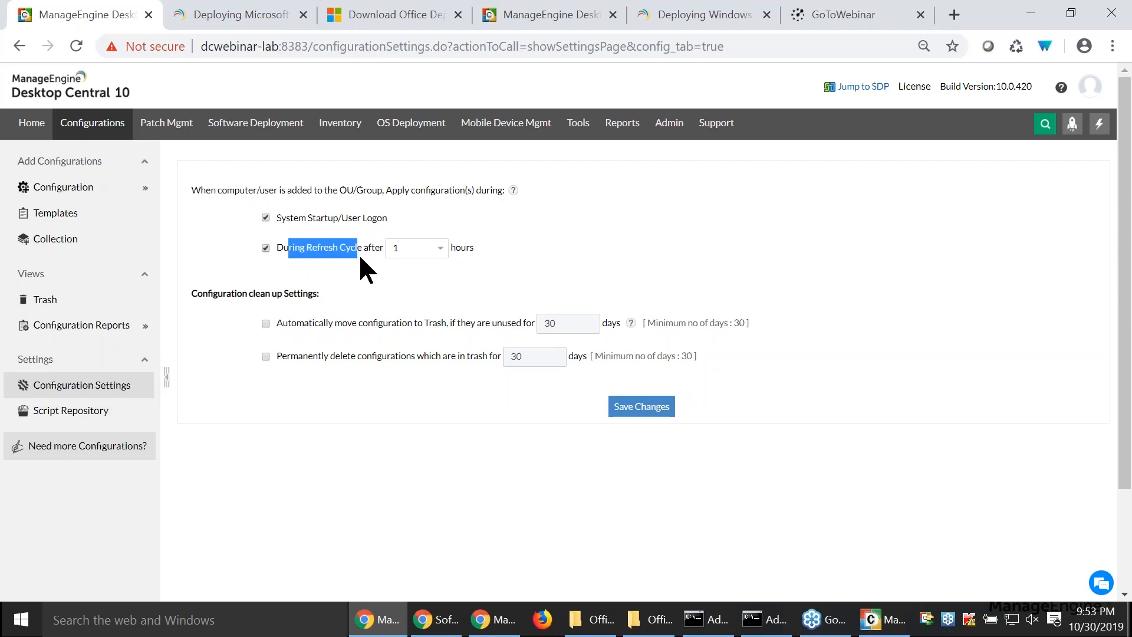
- Switch to the slide presentation and advance past the Scenario 3 slide
key("alt+Tab")
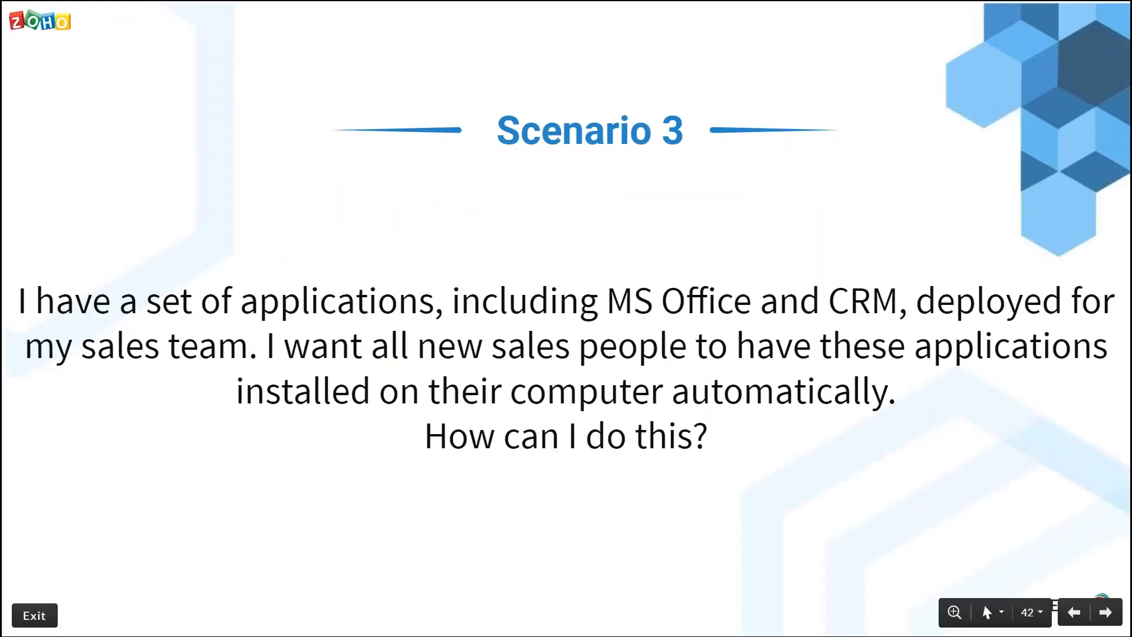
key("Right")
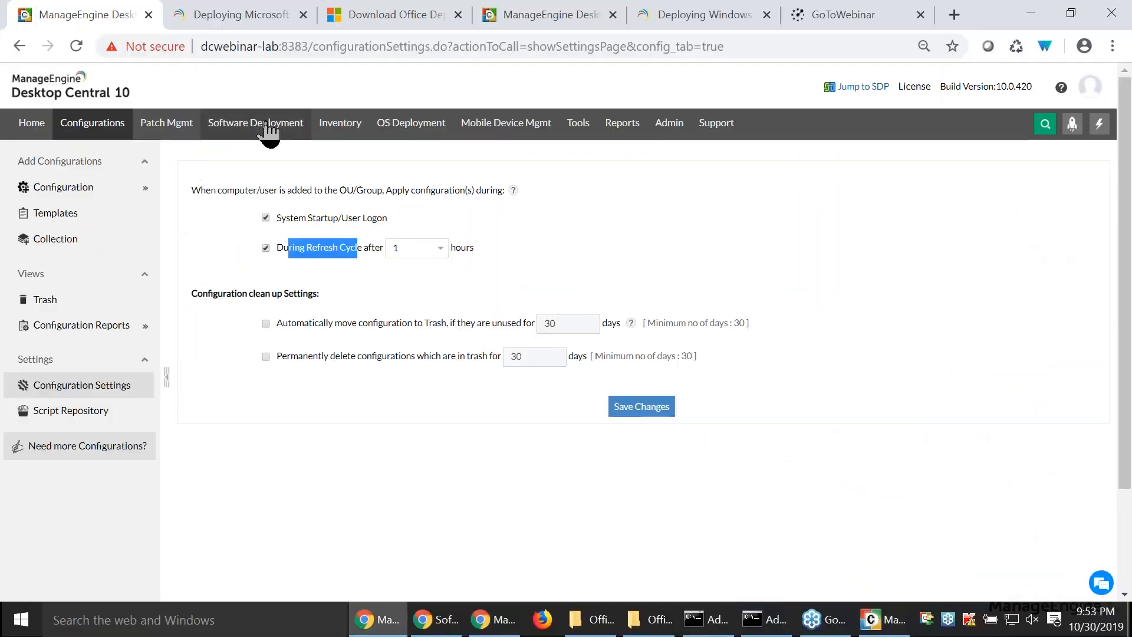
- Return to software deployment, start a new Windows package, and enter skype as the package name
left_click(269, 121)
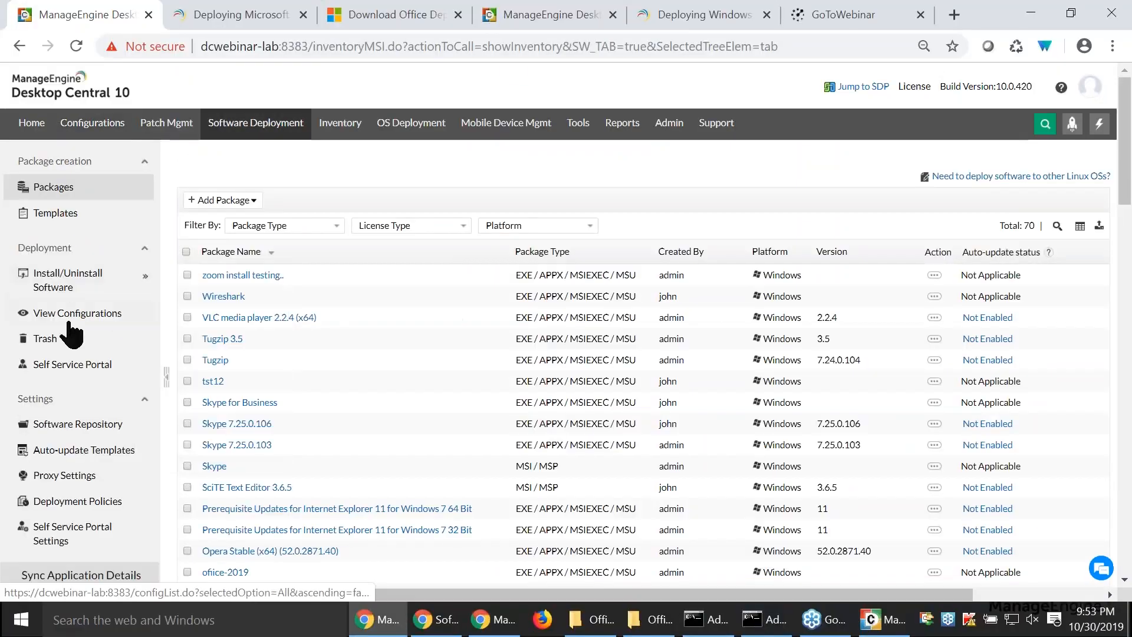
left_click(225, 200)
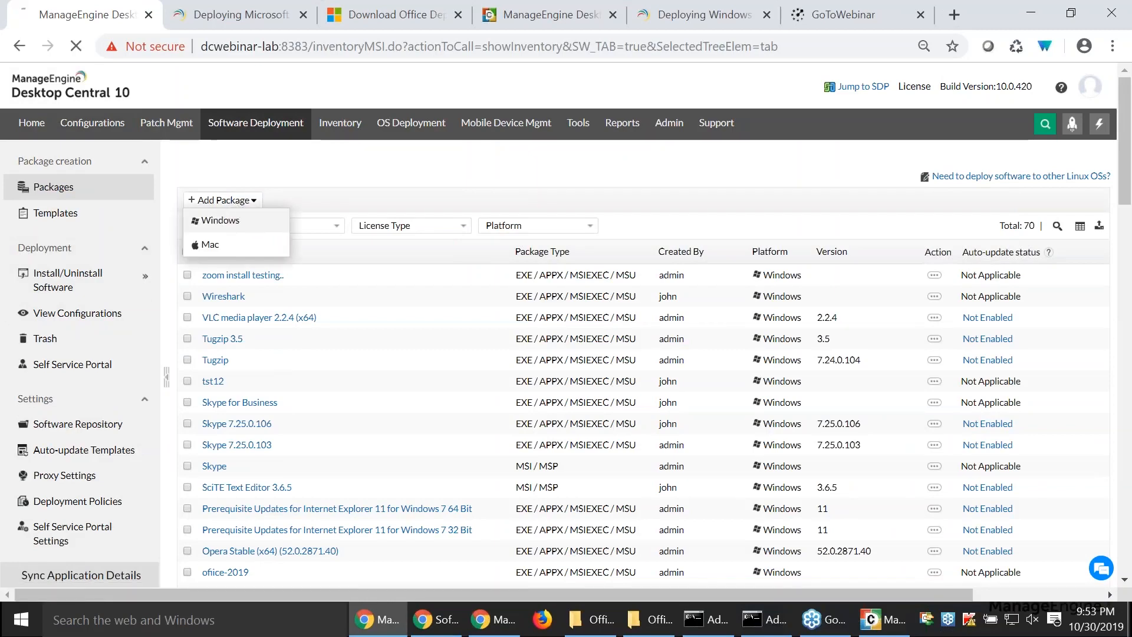
left_click(202, 223)
left_click(324, 232)
type("s")
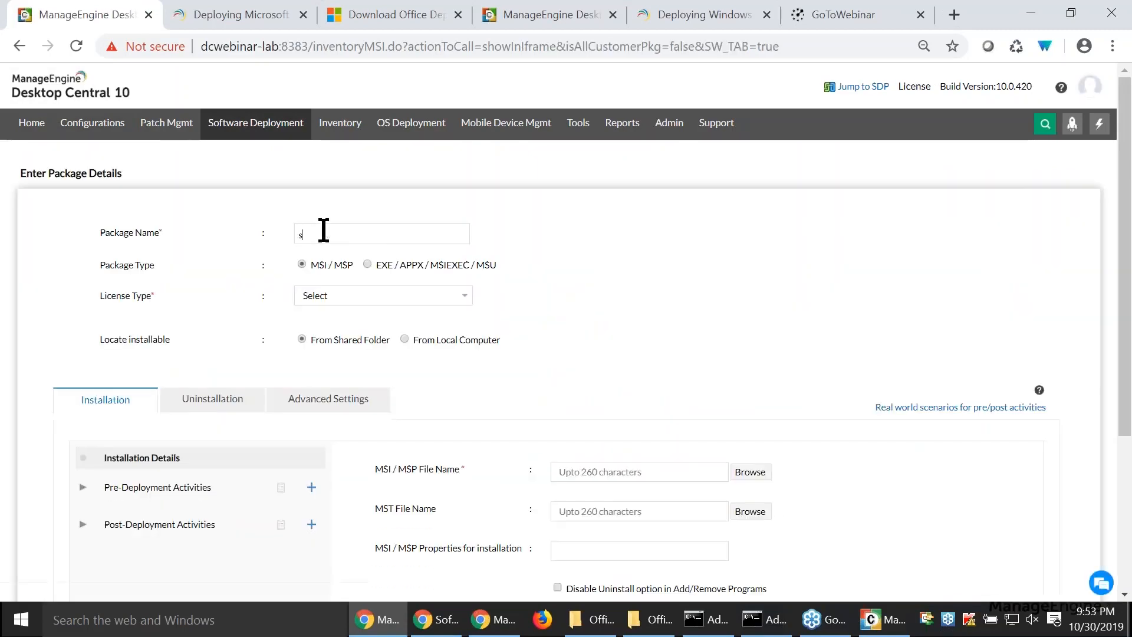
type("kype")
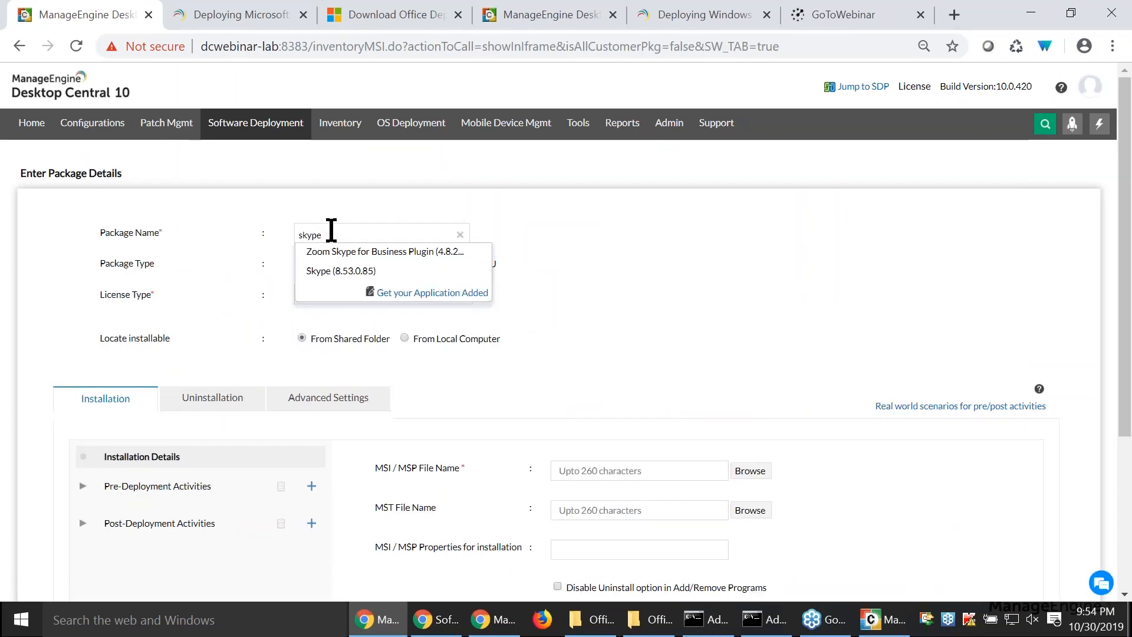
left_click(694, 260)
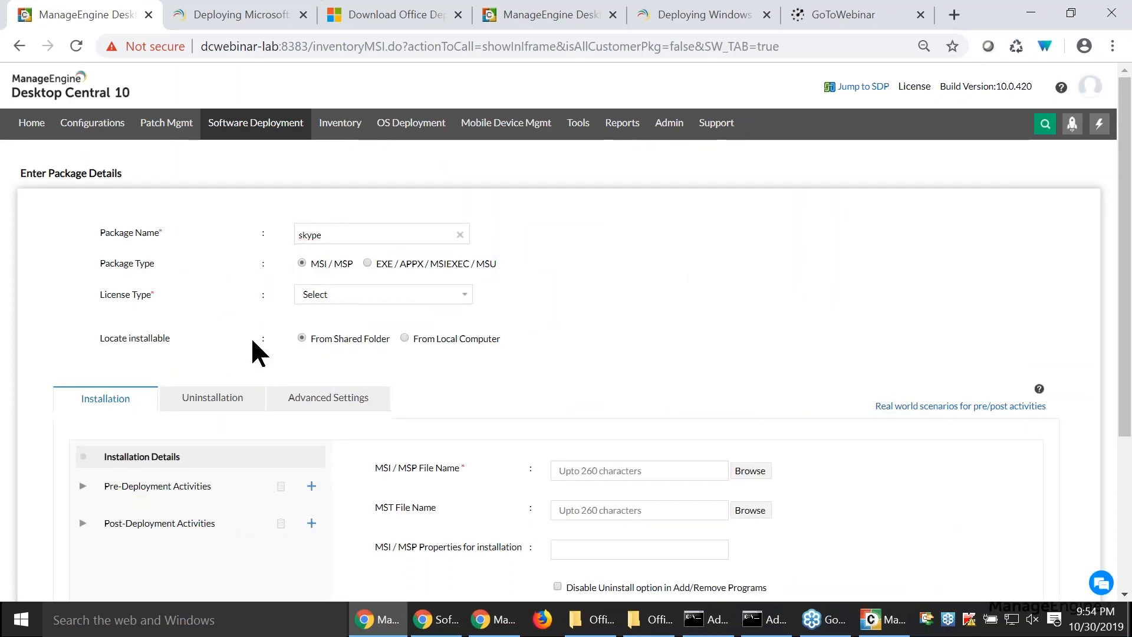
- Enable logging for troubleshooting in the skype package's advanced settings
scroll(250, 337, "down", 1)
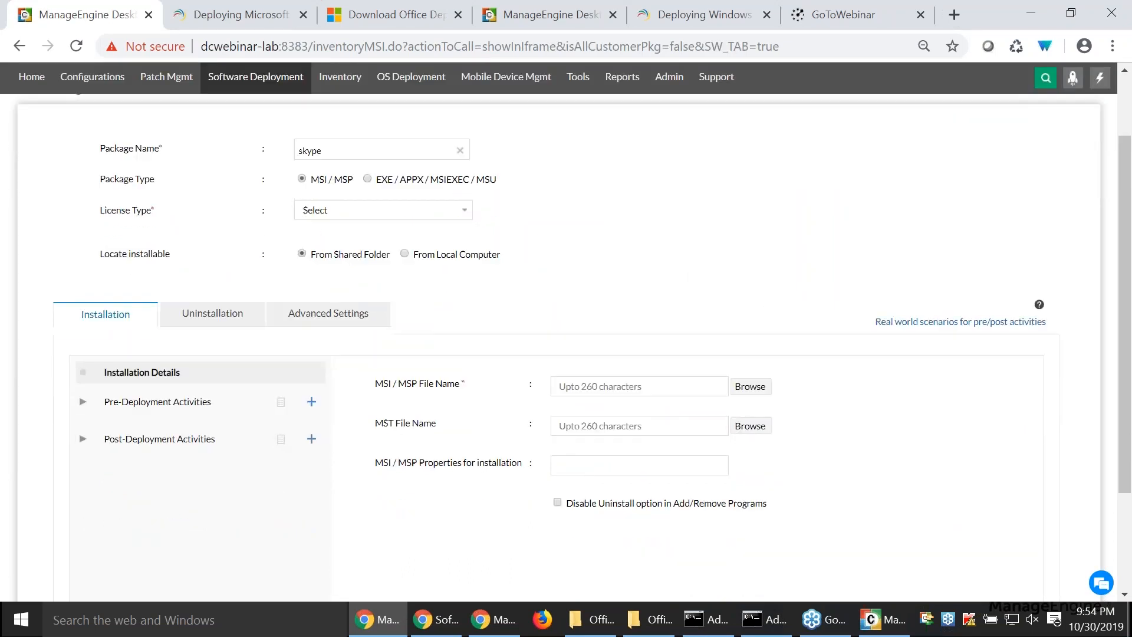
left_click(326, 316)
scroll(130, 409, "down", 1)
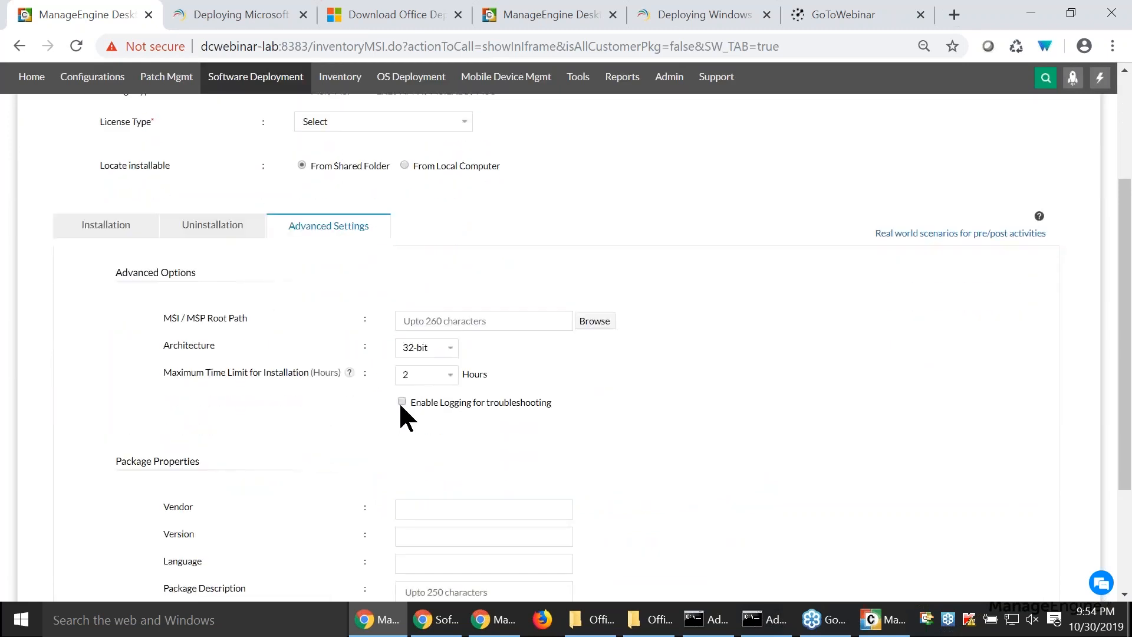
left_click_drag(552, 404, 414, 407)
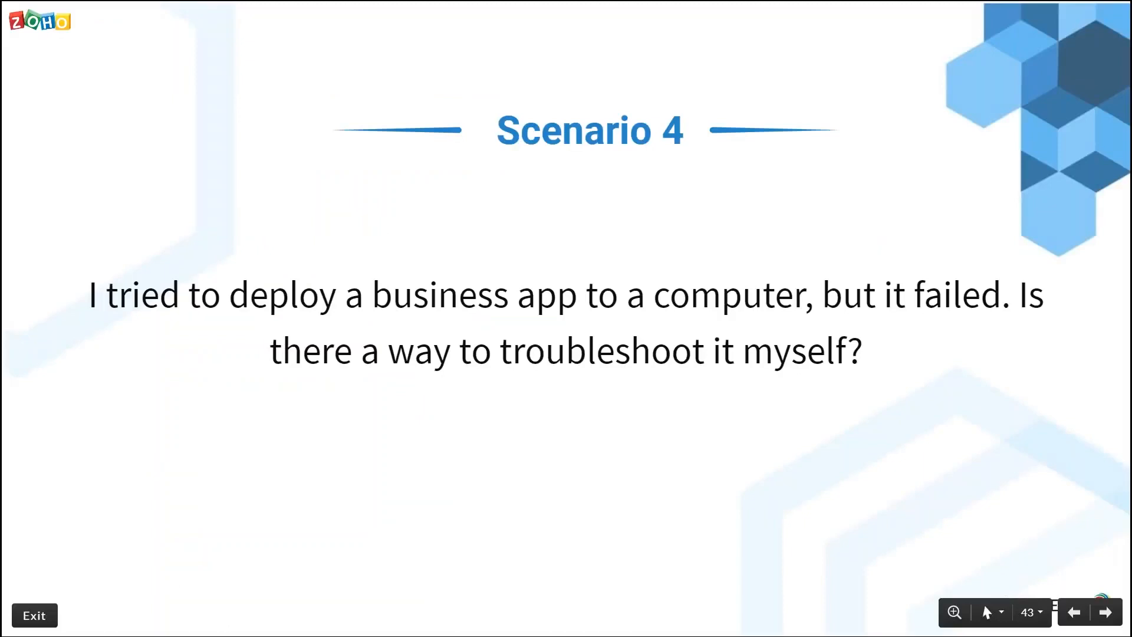
- Advance past the Scenario 4 slide, return to software deployment, and display the auto-update templates
key("Right")
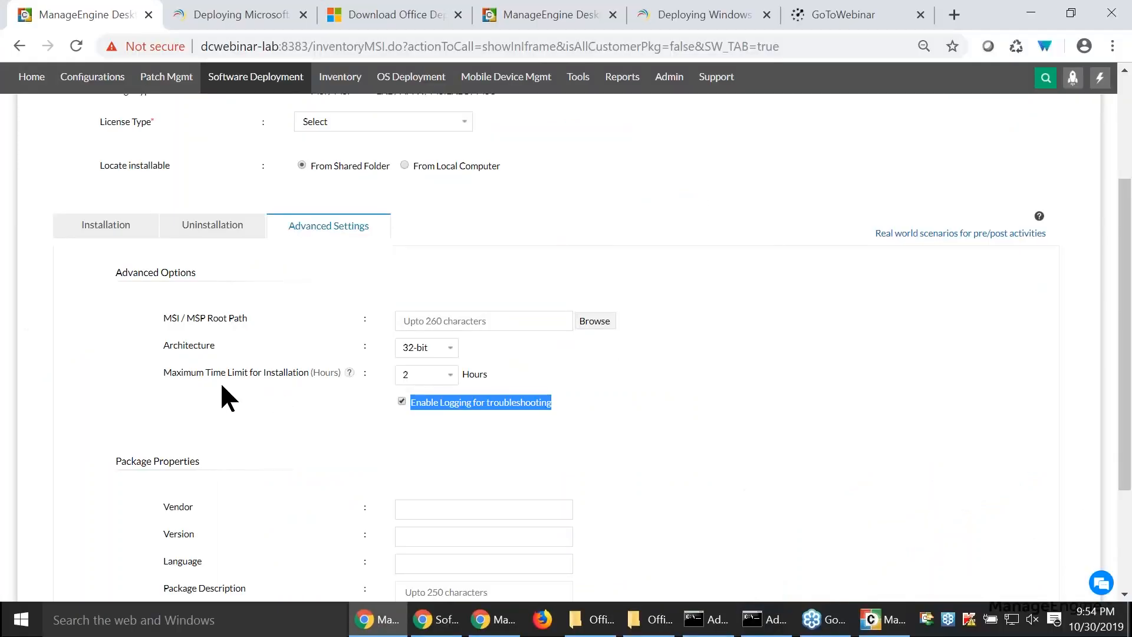
scroll(221, 383, "up", 3)
left_click(255, 131)
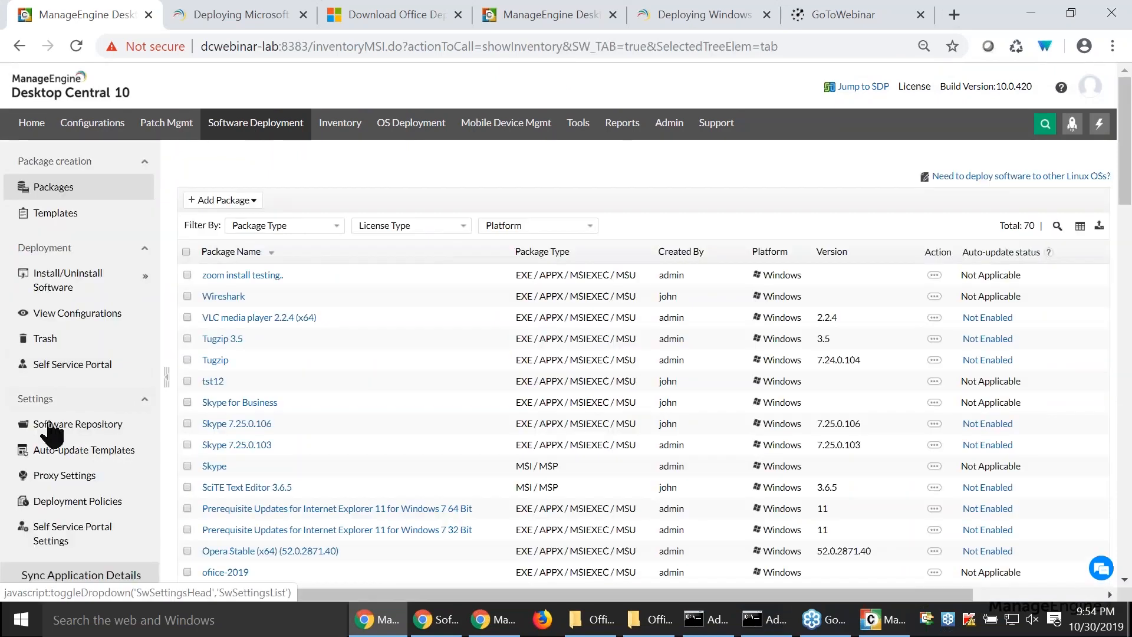
left_click(78, 450)
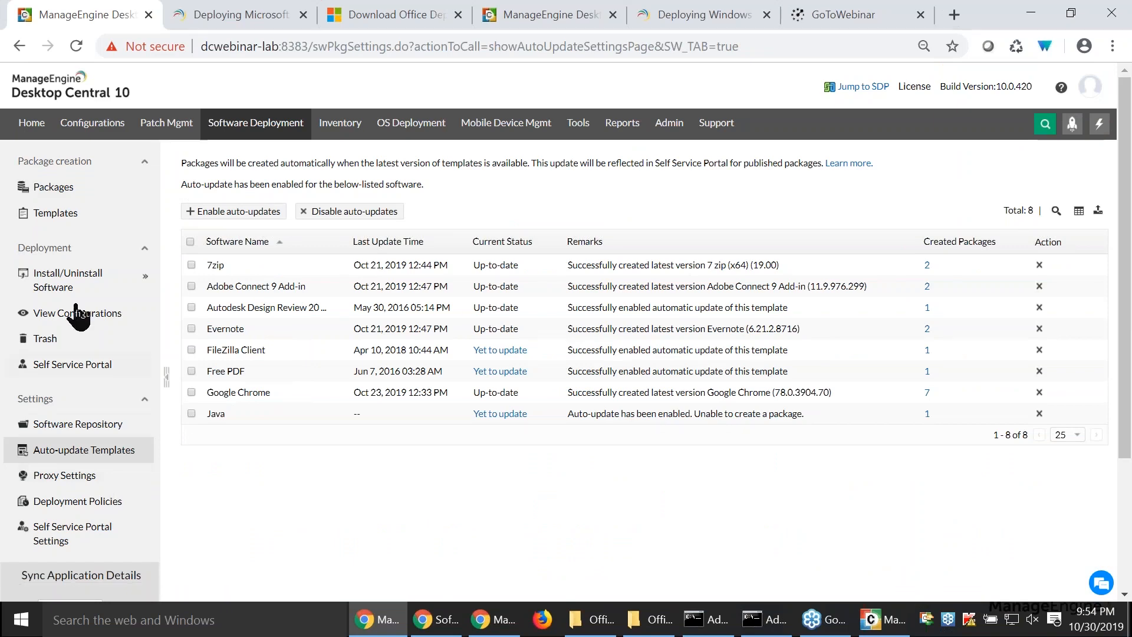
- Try selecting Microsoft .NET Framework and Opera Stable as additional software for auto-updates, and cancel without adding them
left_click(214, 215)
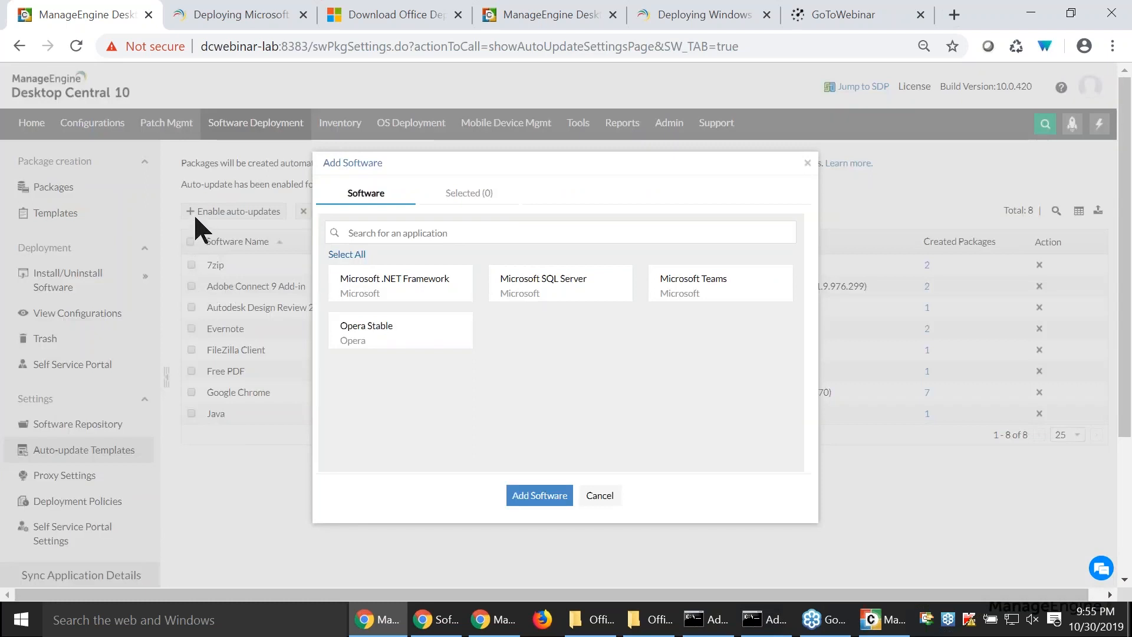
left_click(362, 289)
left_click(382, 342)
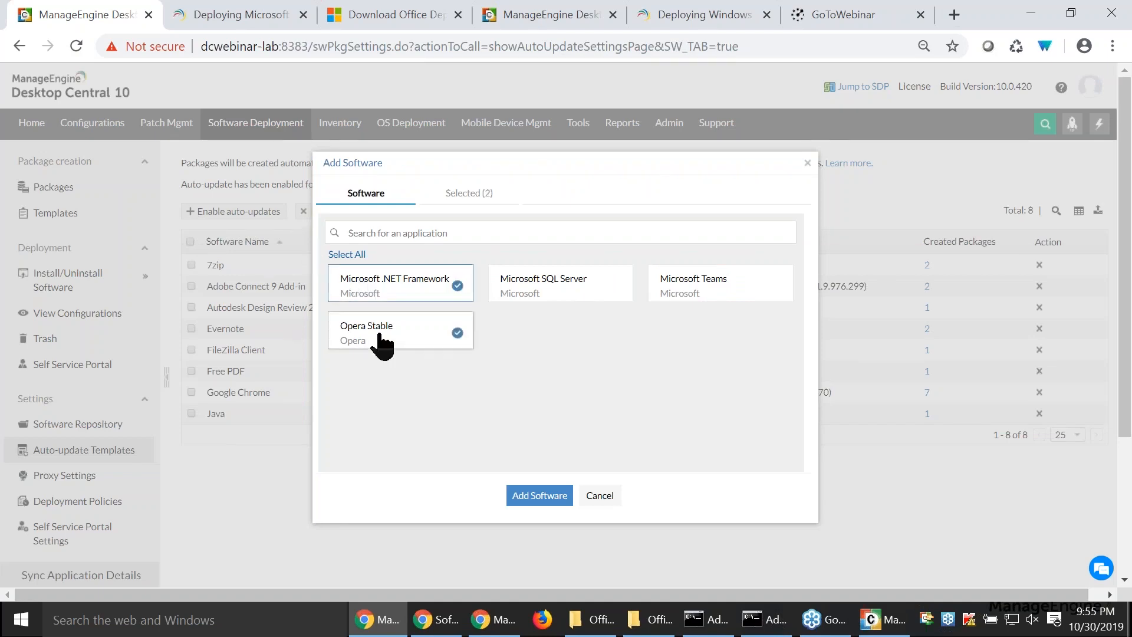
left_click(602, 499)
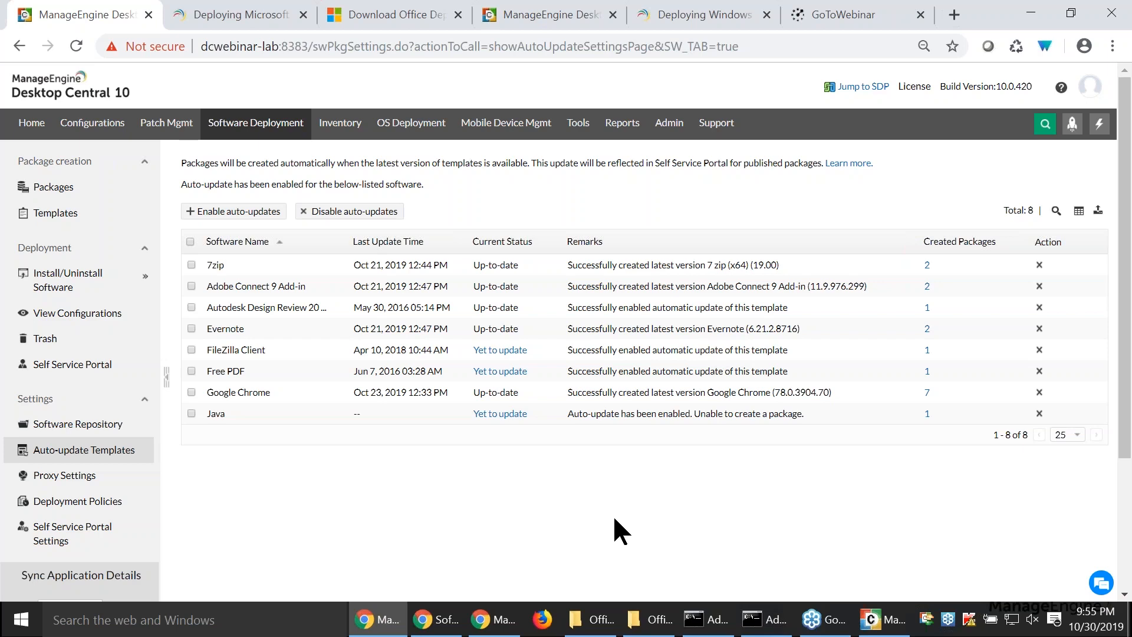
- Switch to the slide presentation and advance to the next slide
key("alt+Tab")
key("Right")
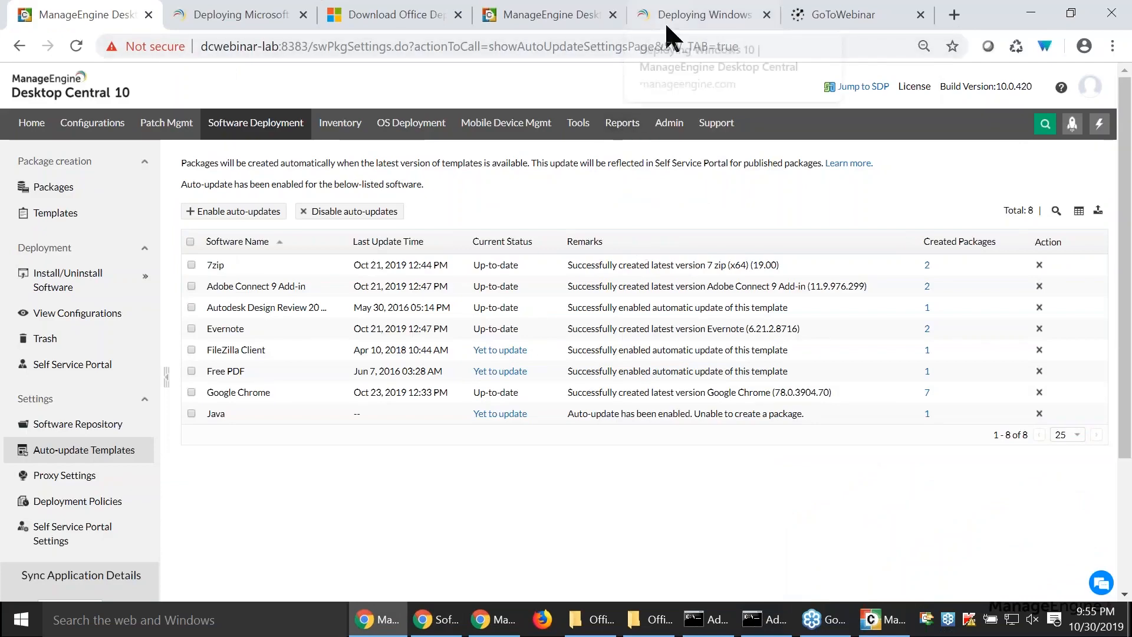
- Examine the Windows 10 deployment guide's system requirements, ISO download and extraction steps, and installation command arguments
left_click(666, 24)
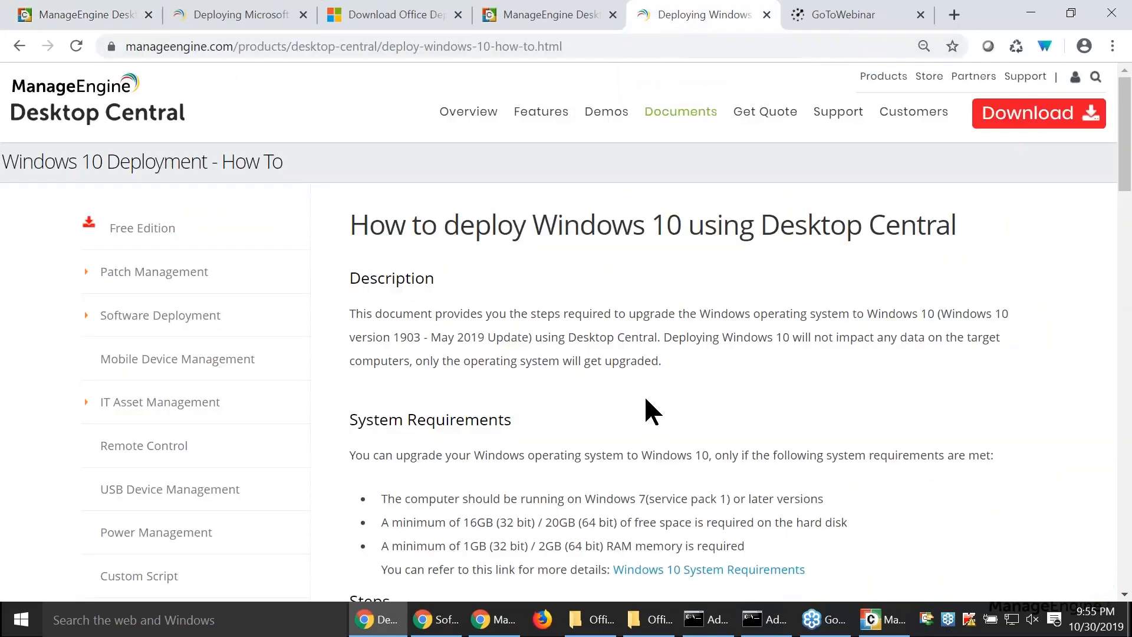
scroll(645, 399, "down", 1)
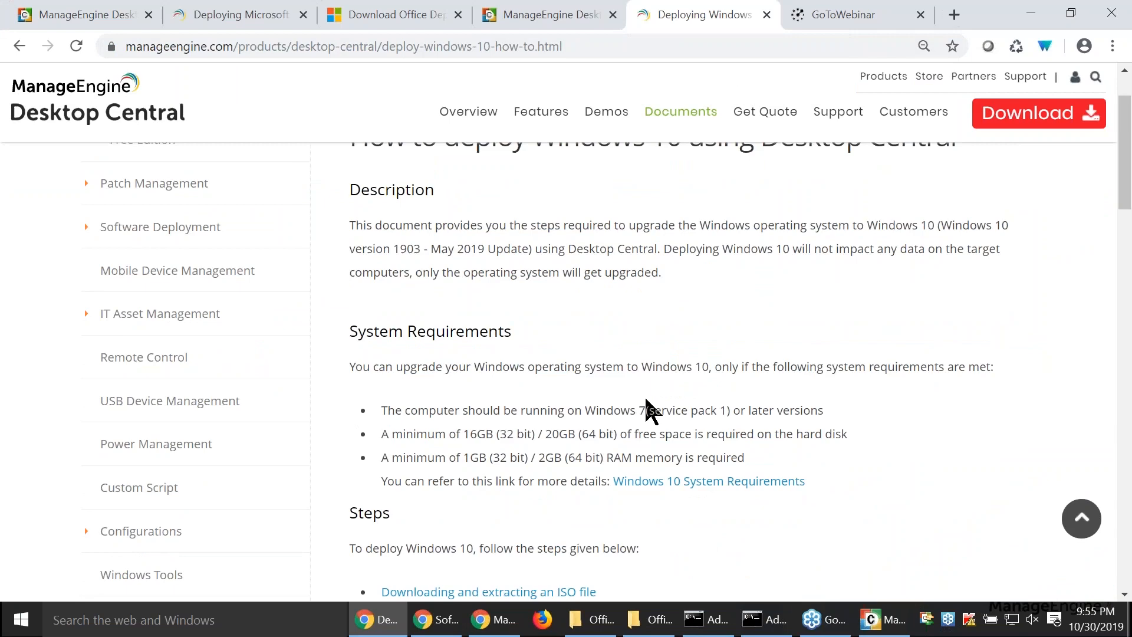
scroll(646, 407, "down", 3)
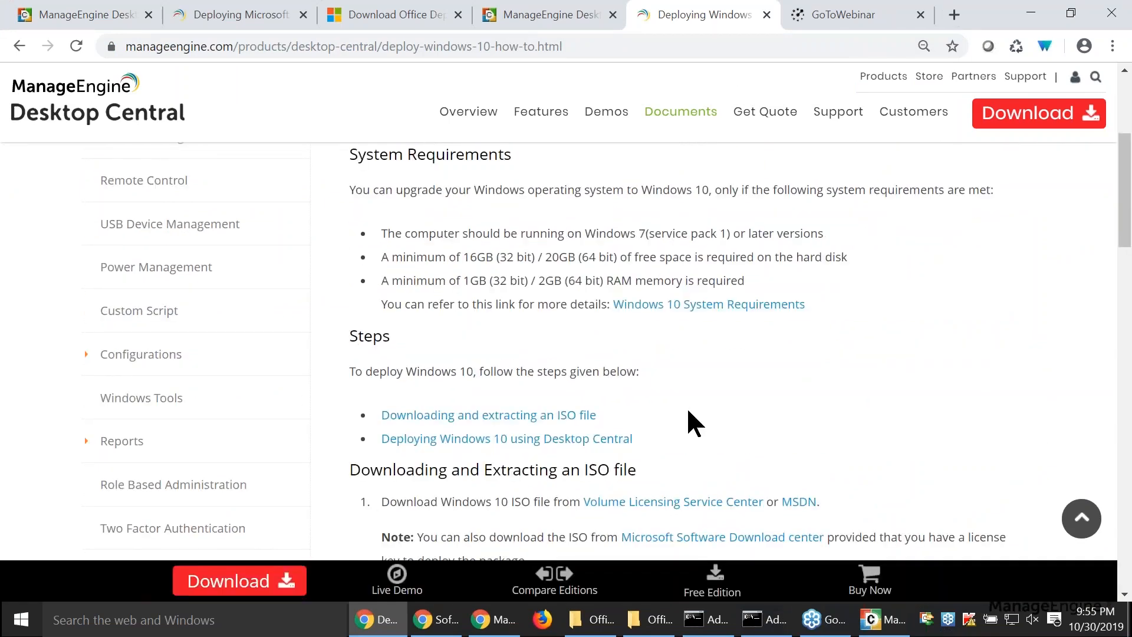
scroll(689, 412, "down", 1)
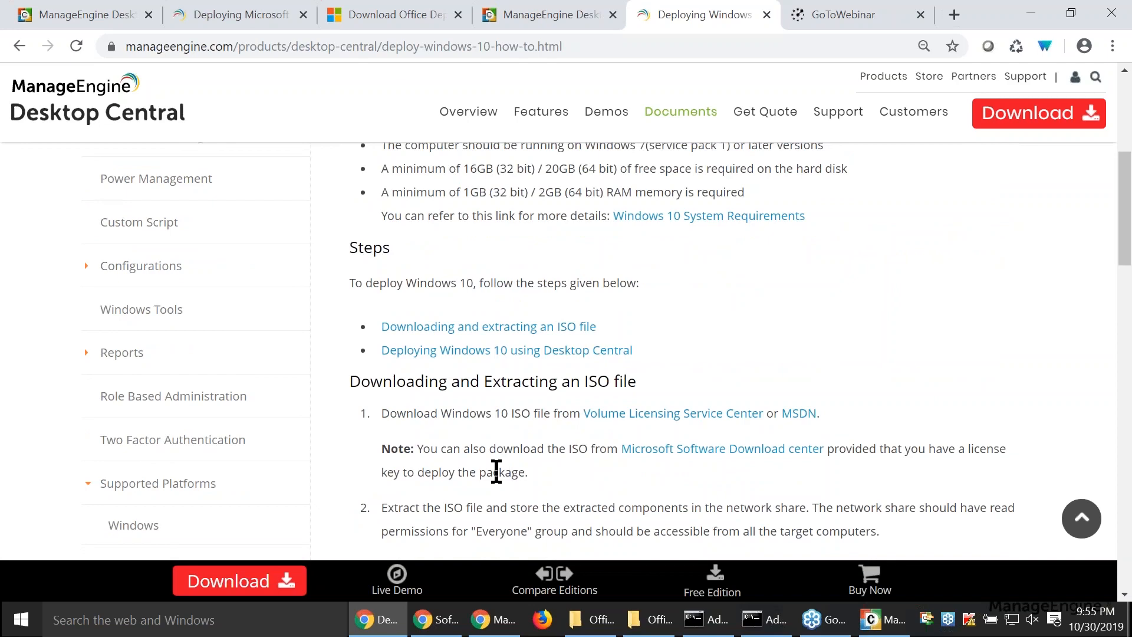
scroll(499, 475, "down", 1)
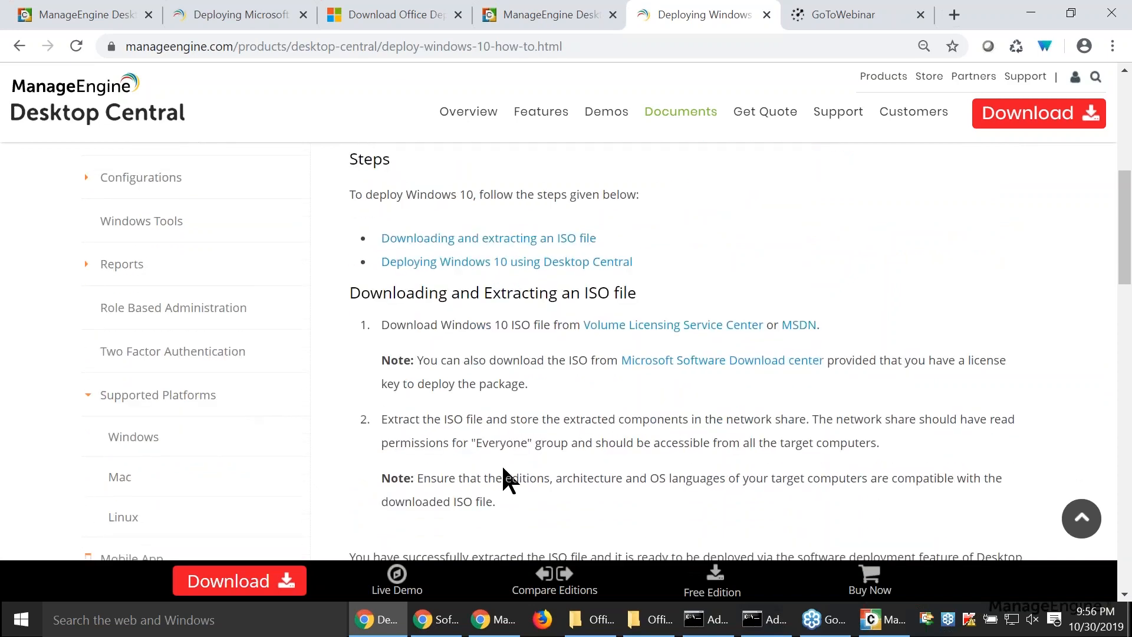
scroll(500, 465, "down", 2)
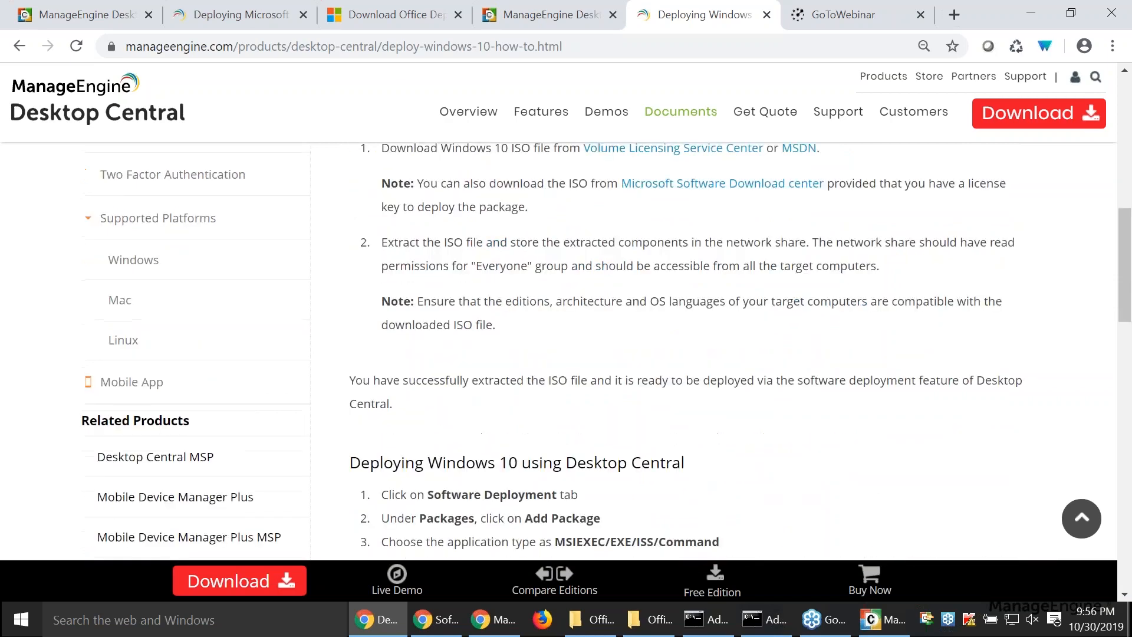
scroll(494, 476, "down", 3)
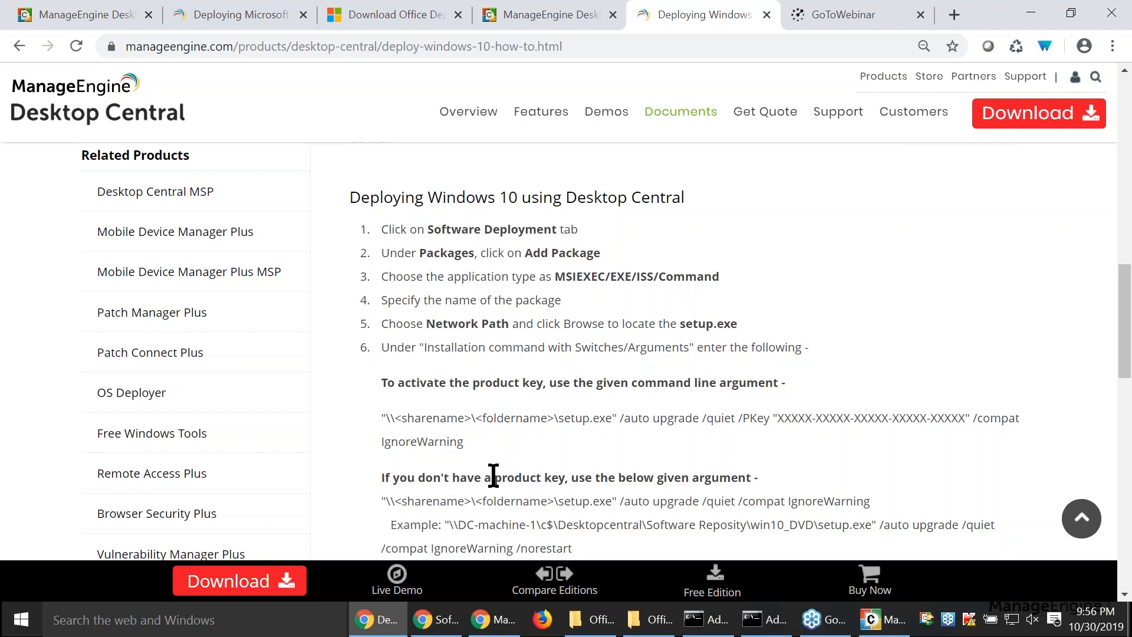
scroll(494, 476, "down", 2)
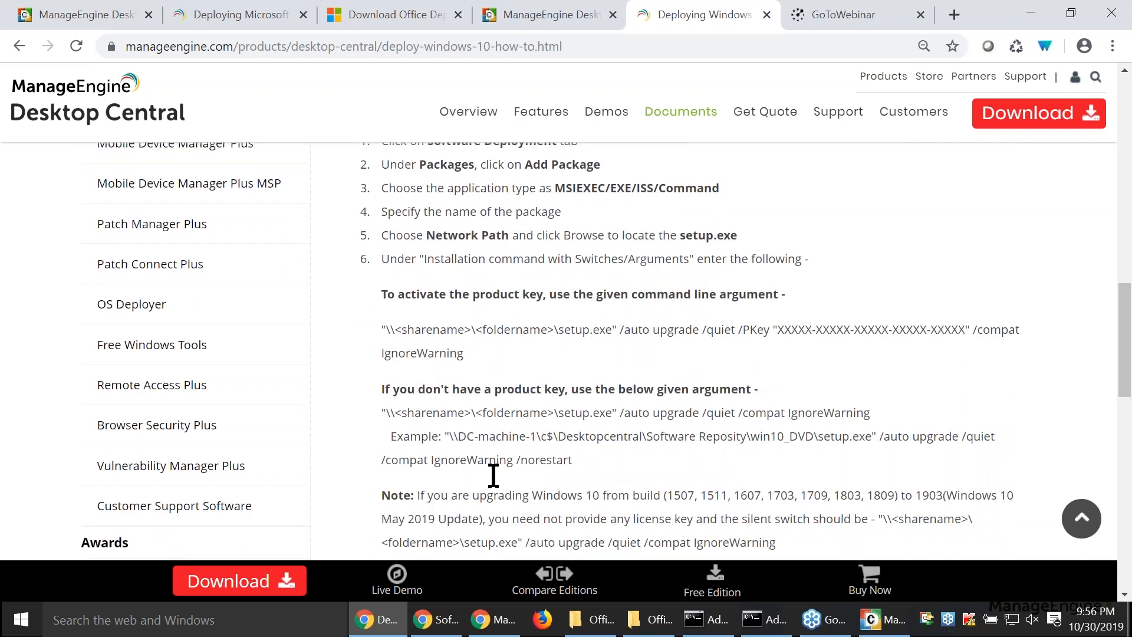
- Examine the guide's command argument for upgrades without a product key, the build upgrade note, and the remaining package creation steps
left_click_drag(571, 413, 786, 416)
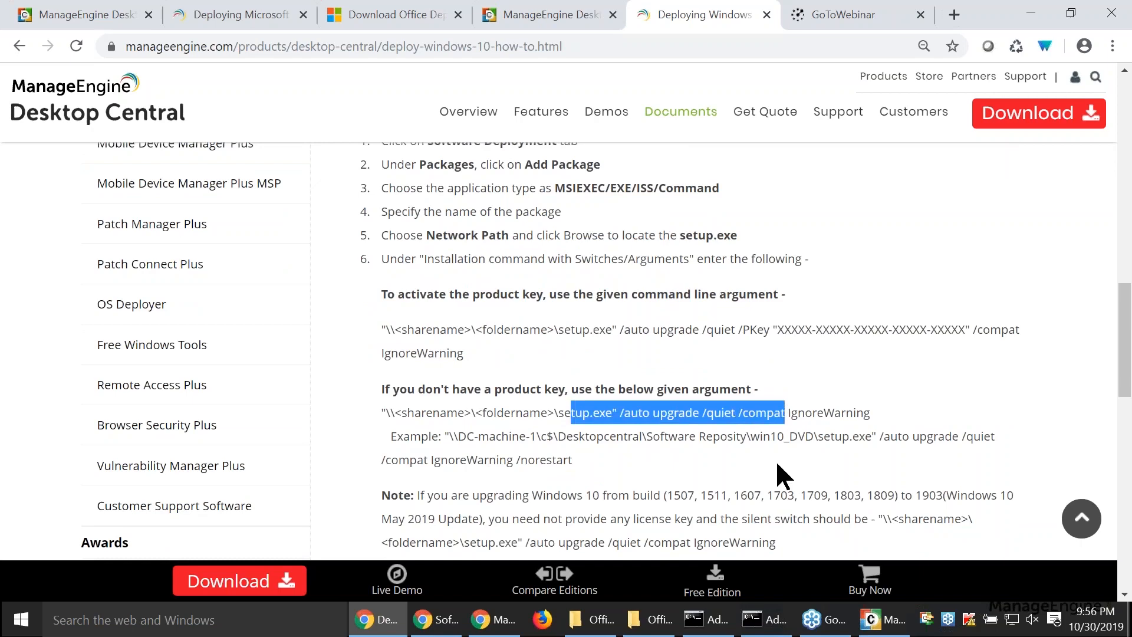
scroll(776, 459, "down", 2)
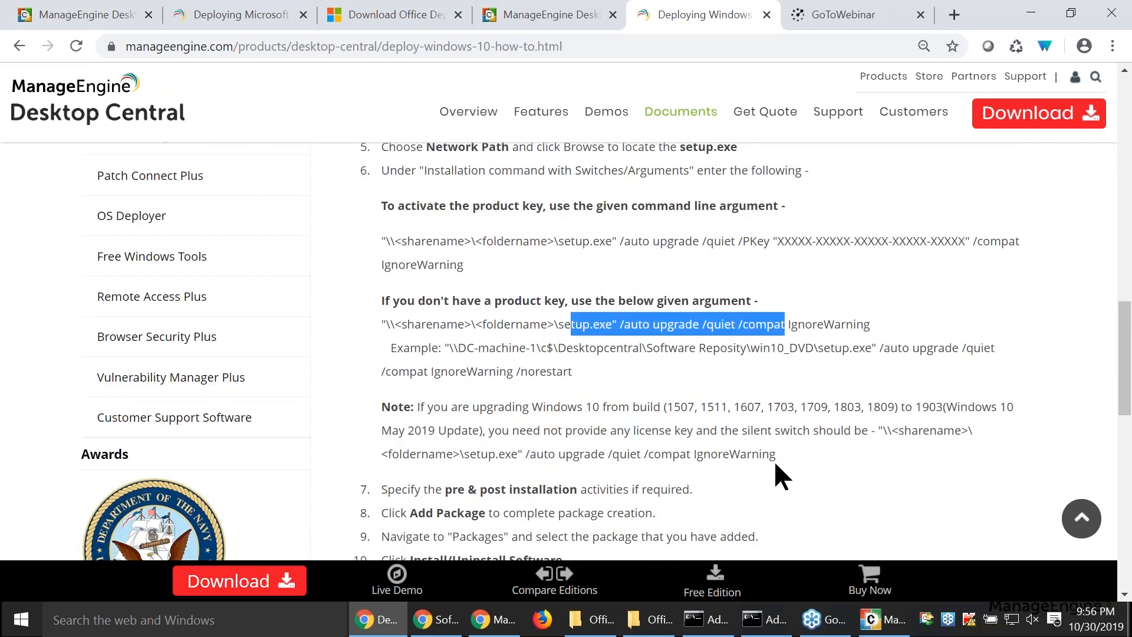
scroll(771, 458, "down", 2)
left_click(535, 341)
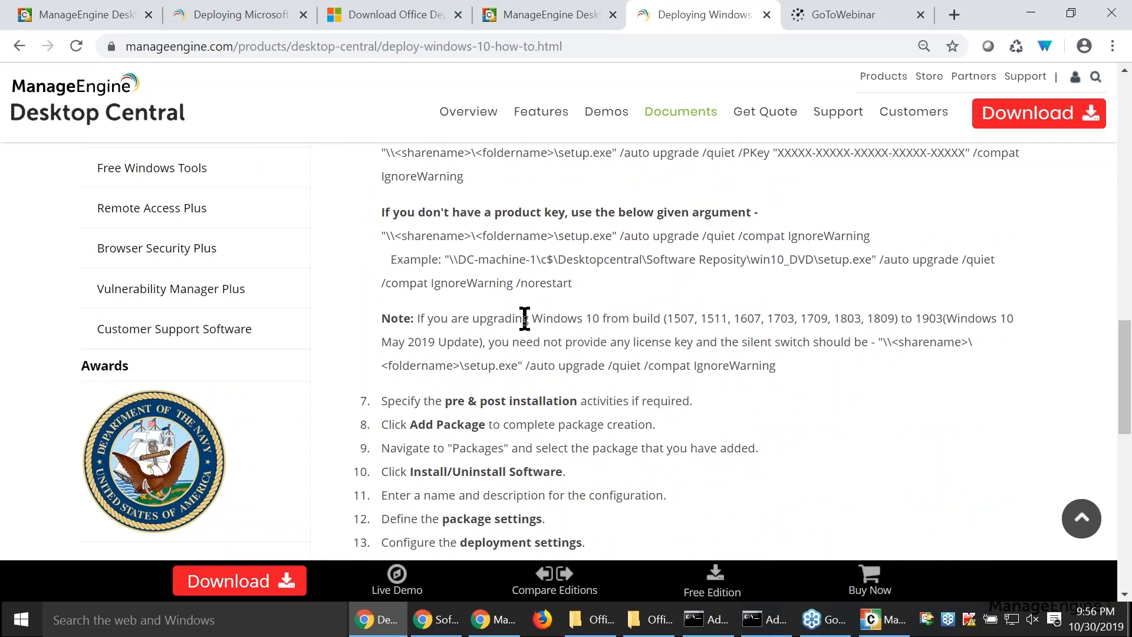
- Switch to the slide presentation and advance past the Questions title to the Question 1 slide
key("alt+Tab")
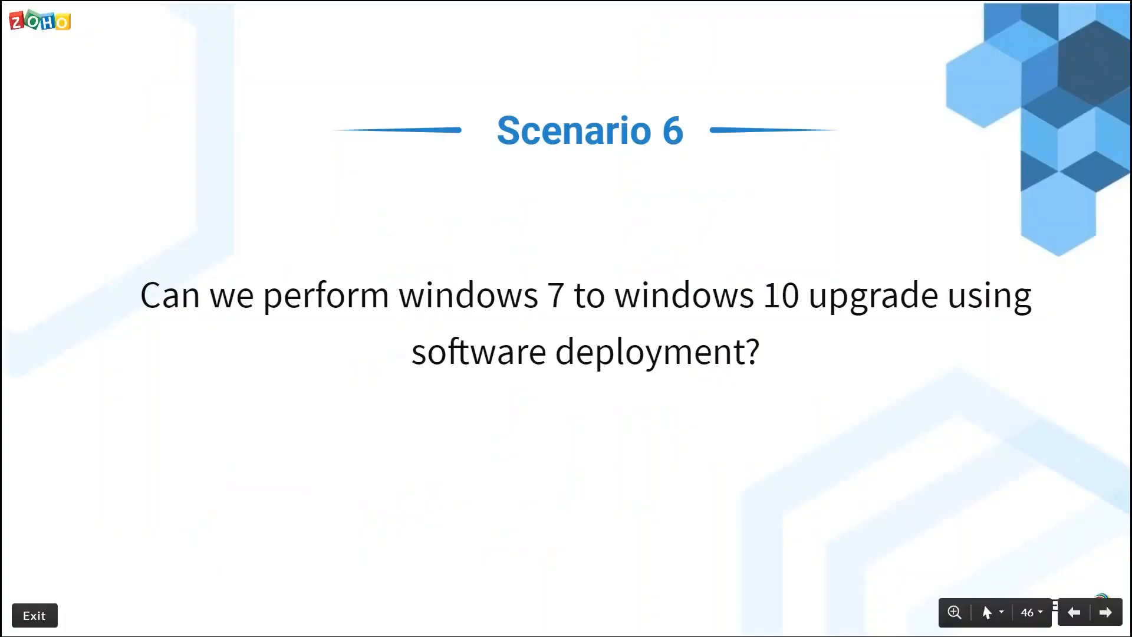
key("Right")
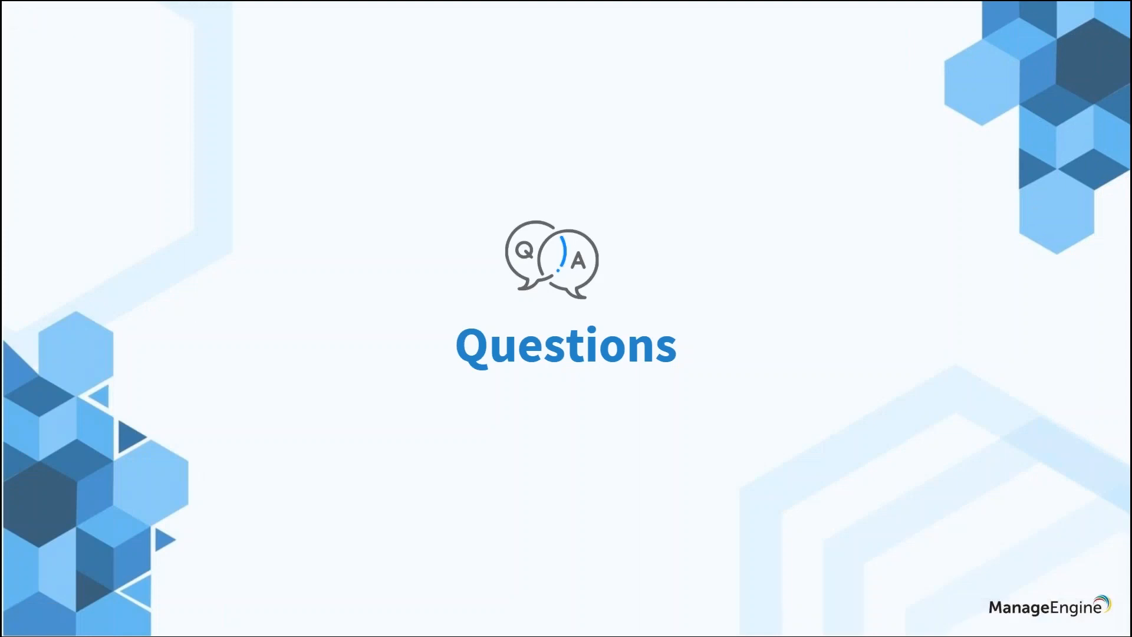
key("Right")
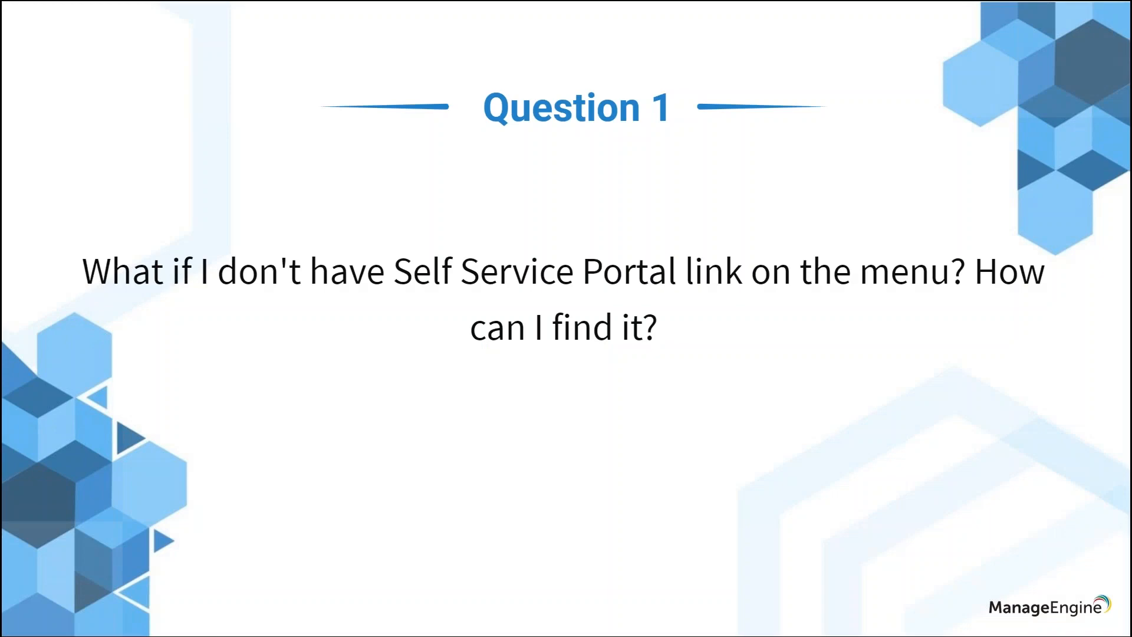
- Return to Desktop Central, display the Self Service Portal settings, and check the product's license details
key("alt+Tab")
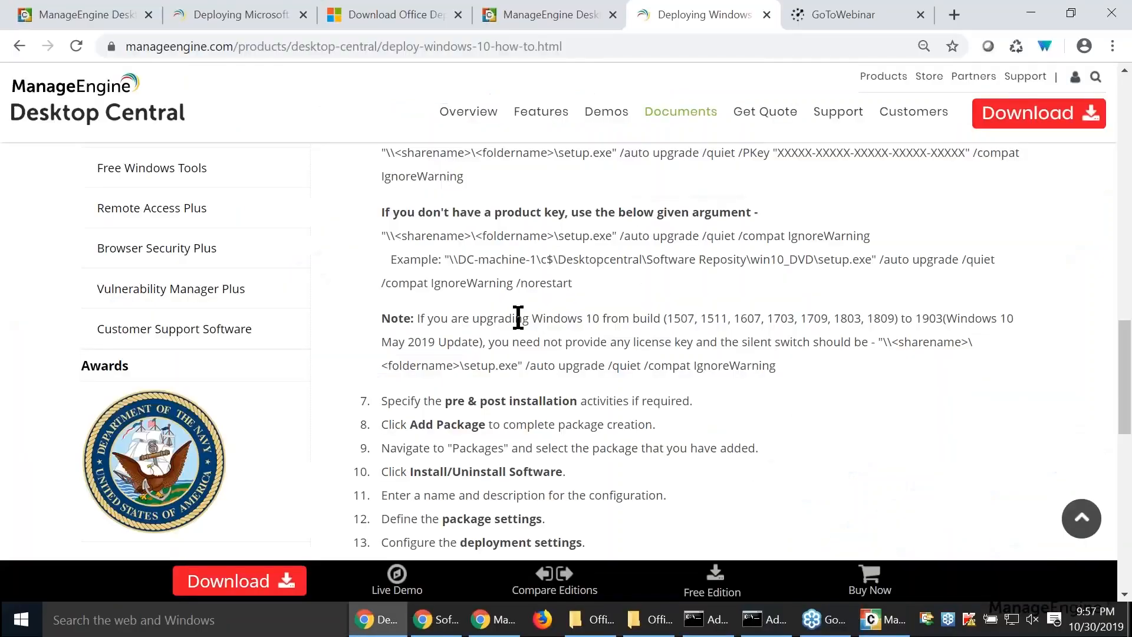
left_click(46, 13)
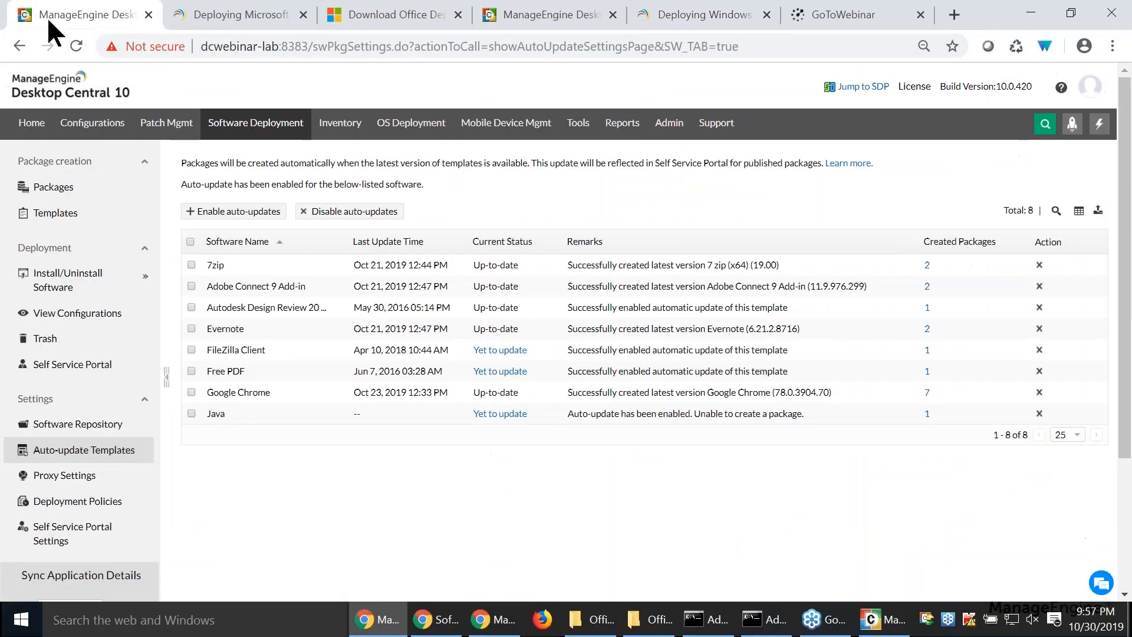
left_click(72, 541)
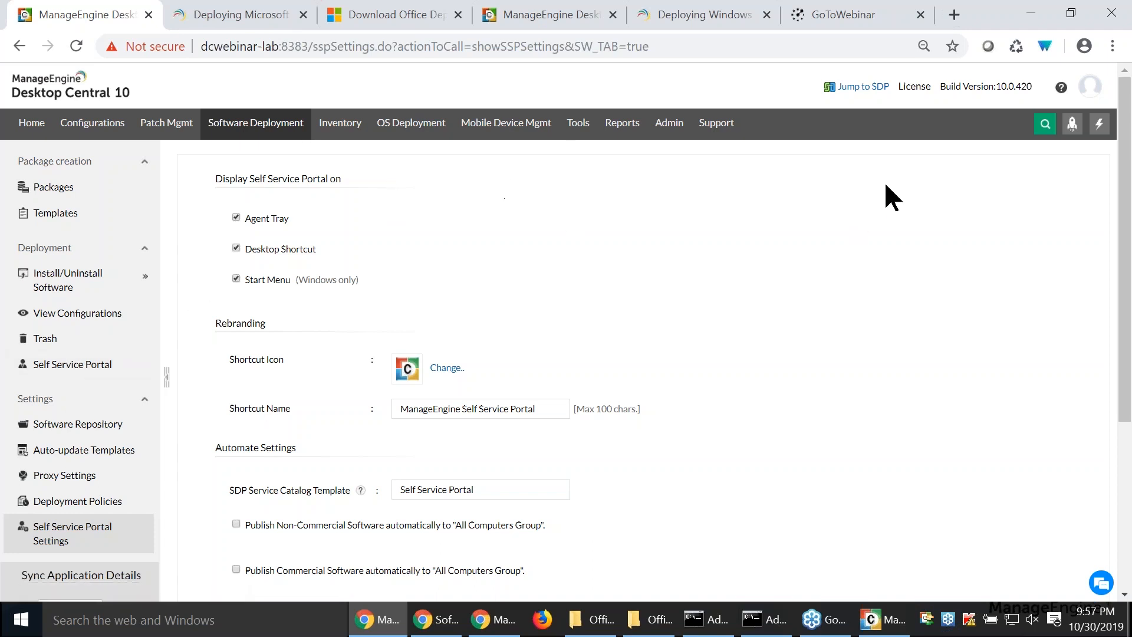
left_click(914, 86)
scroll(844, 359, "down", 1)
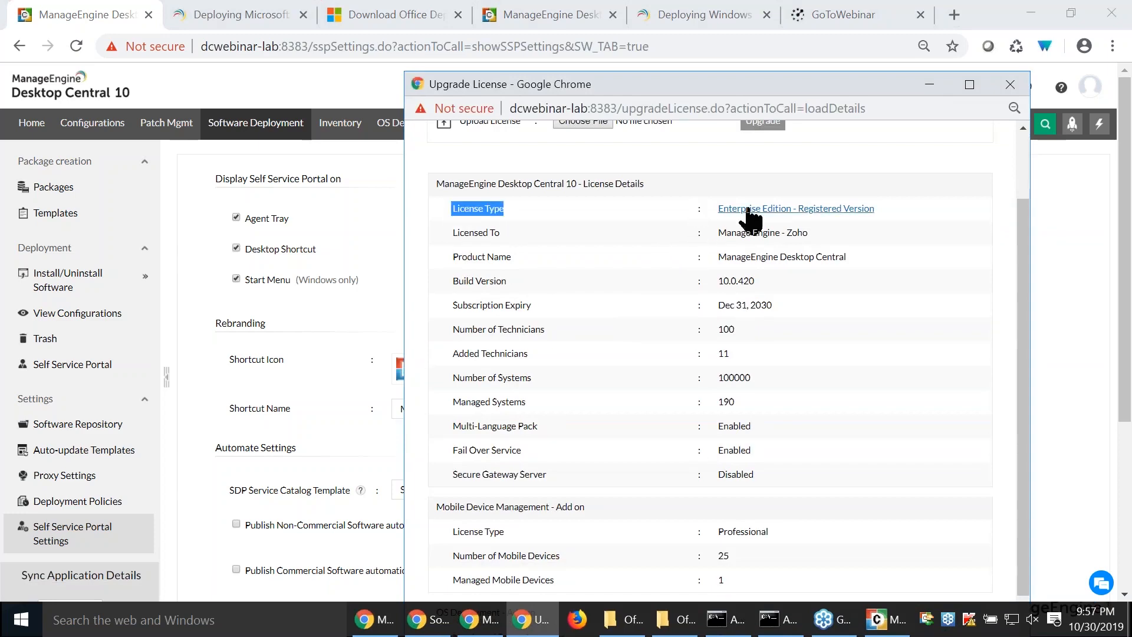
left_click(1011, 84)
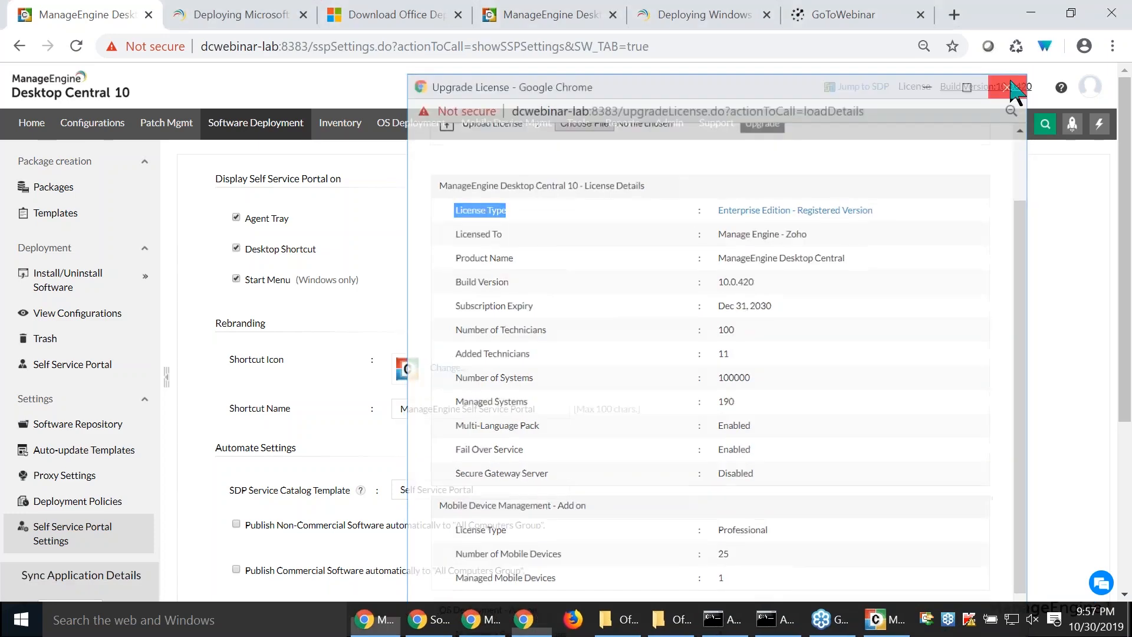
- Advance the slide presentation to the next question, and open the Java8 configuration from Desktop Central's software configurations
key("alt+Tab")
key("Right")
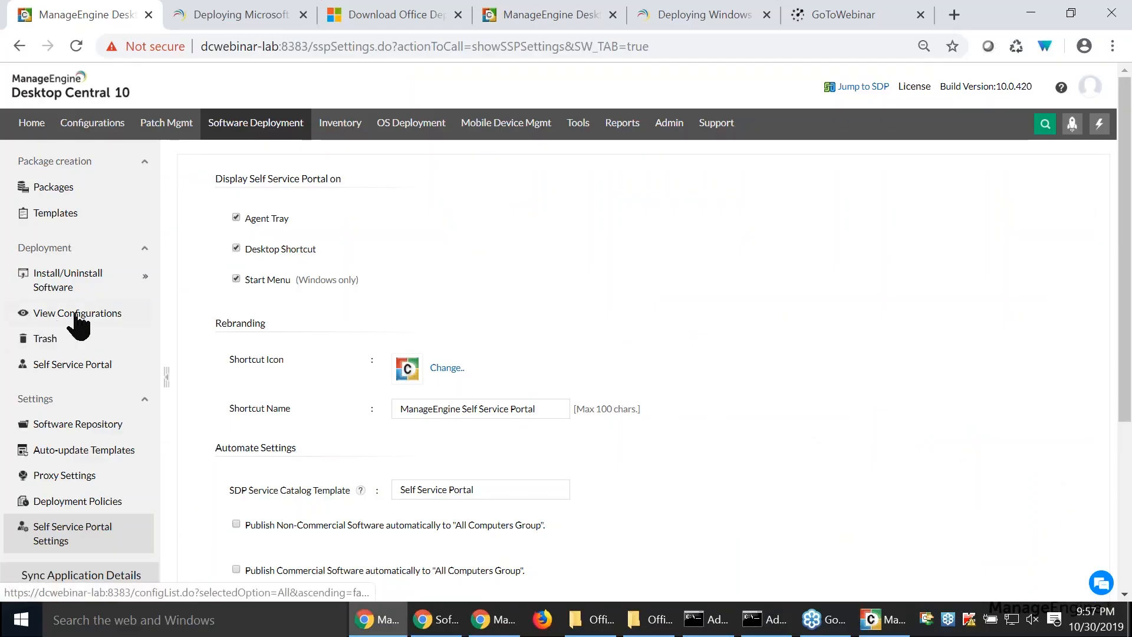
left_click(82, 323)
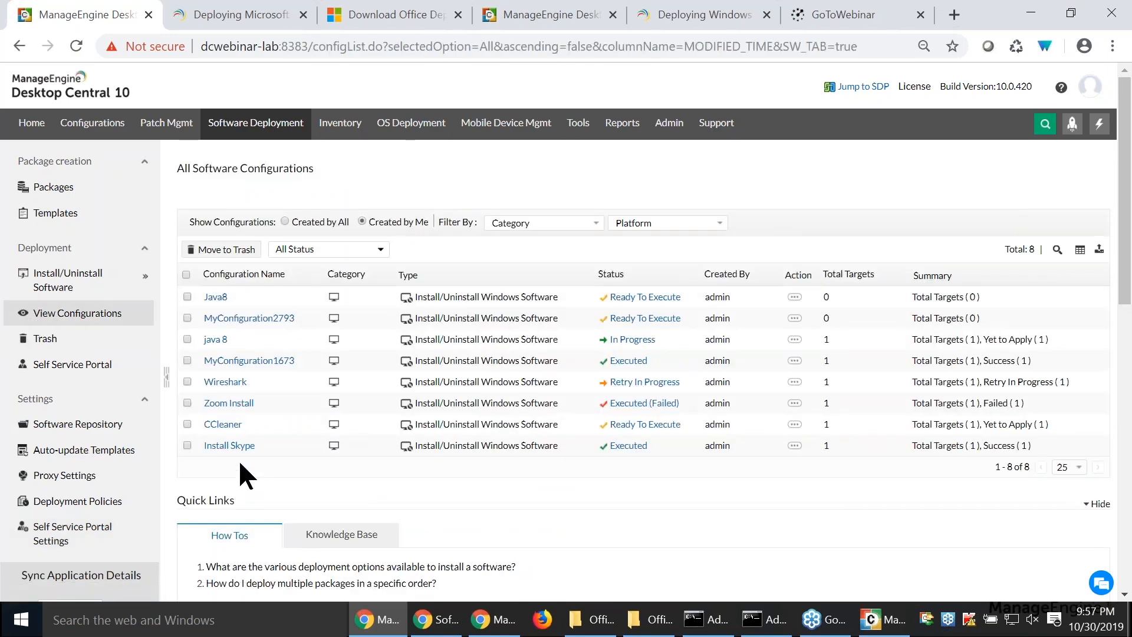
left_click(213, 303)
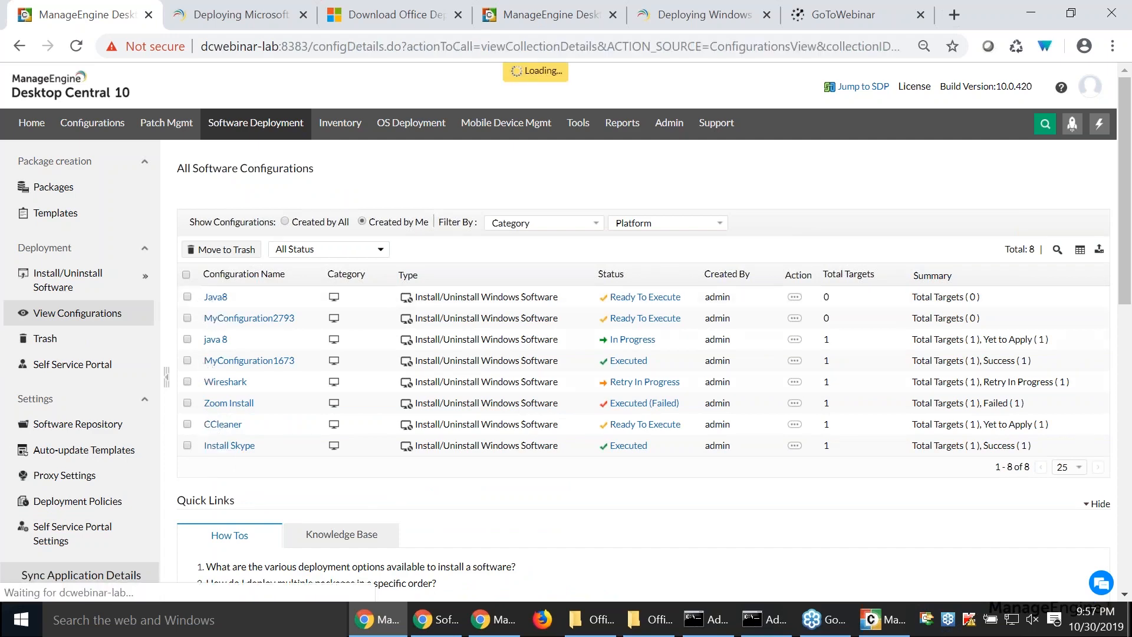
- Examine the Java8 configuration's target scope, configuration details, and execution status, and return to its summary
scroll(566, 354, "down", 2)
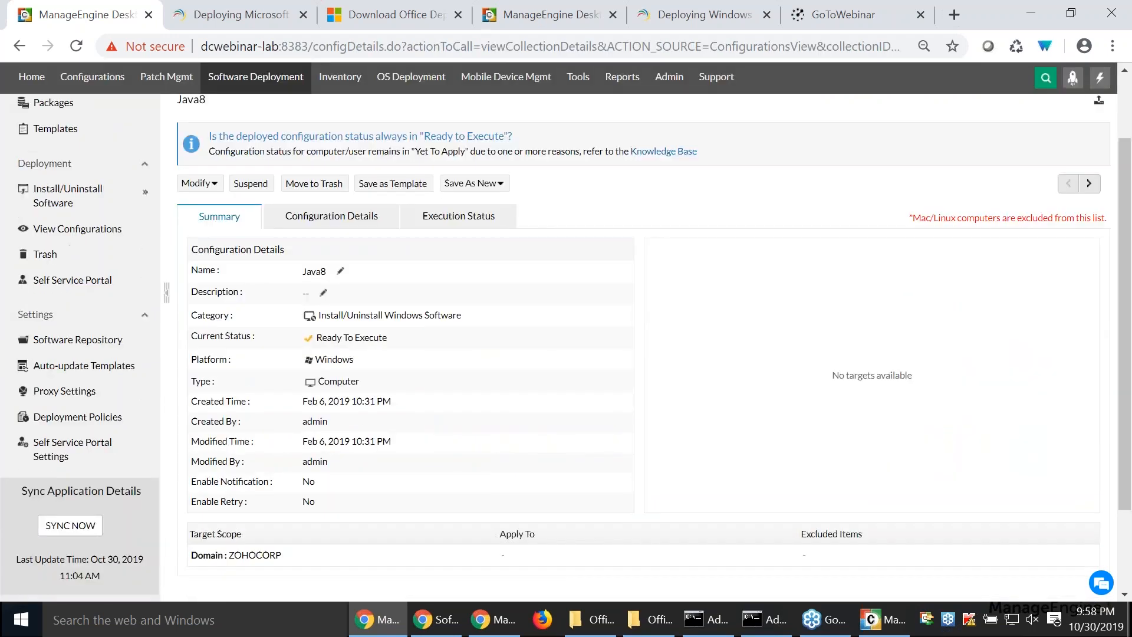
left_click_drag(222, 556, 277, 560)
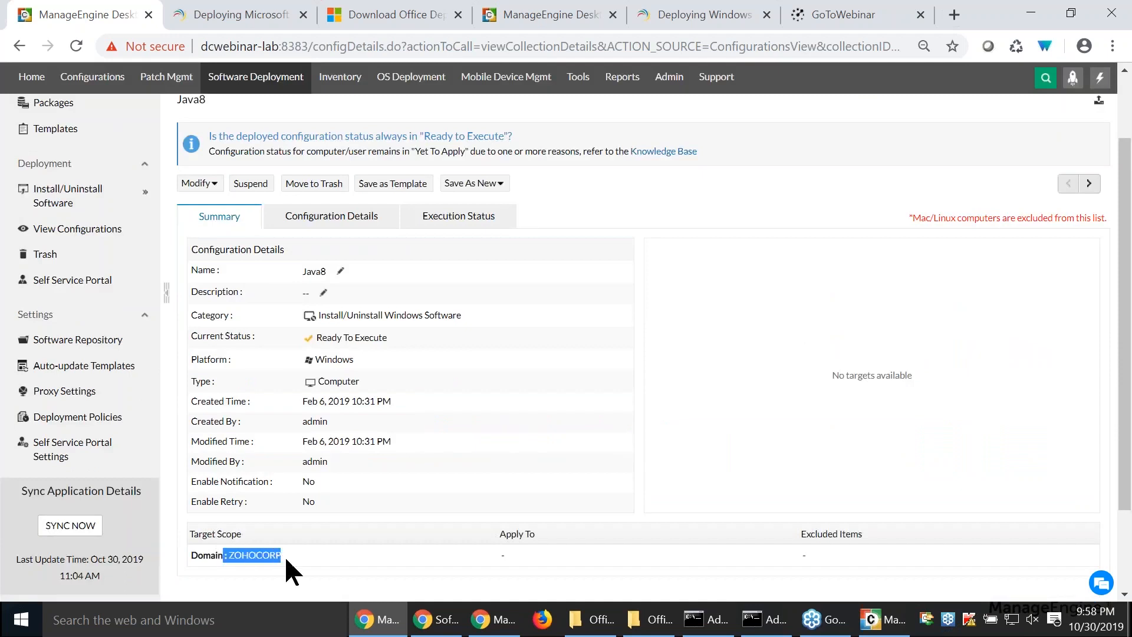
left_click(324, 220)
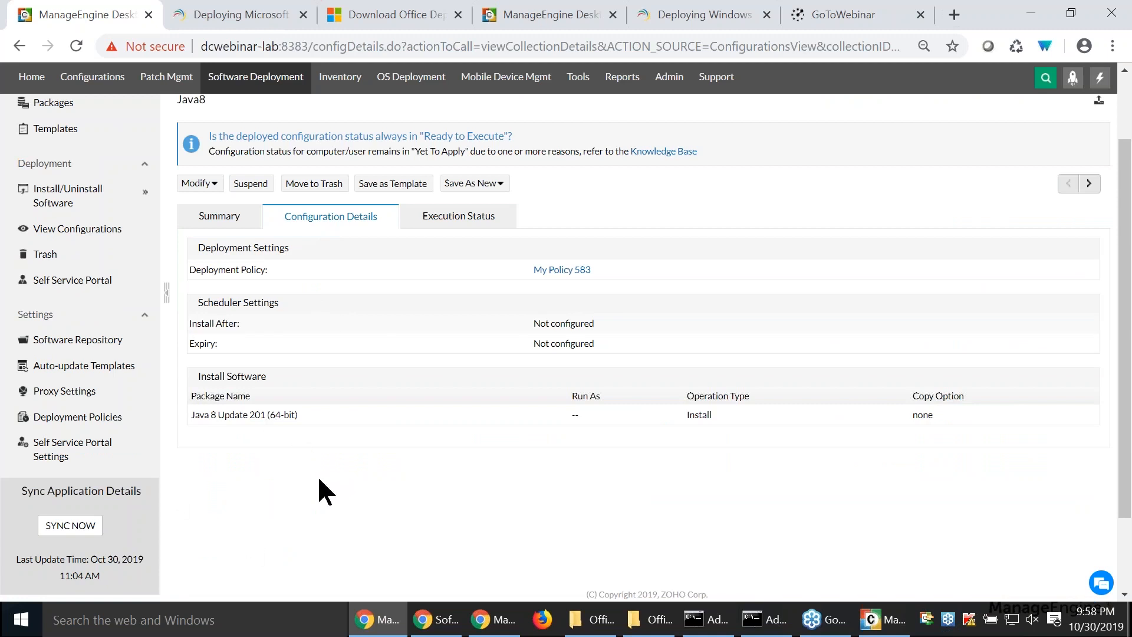
left_click(429, 233)
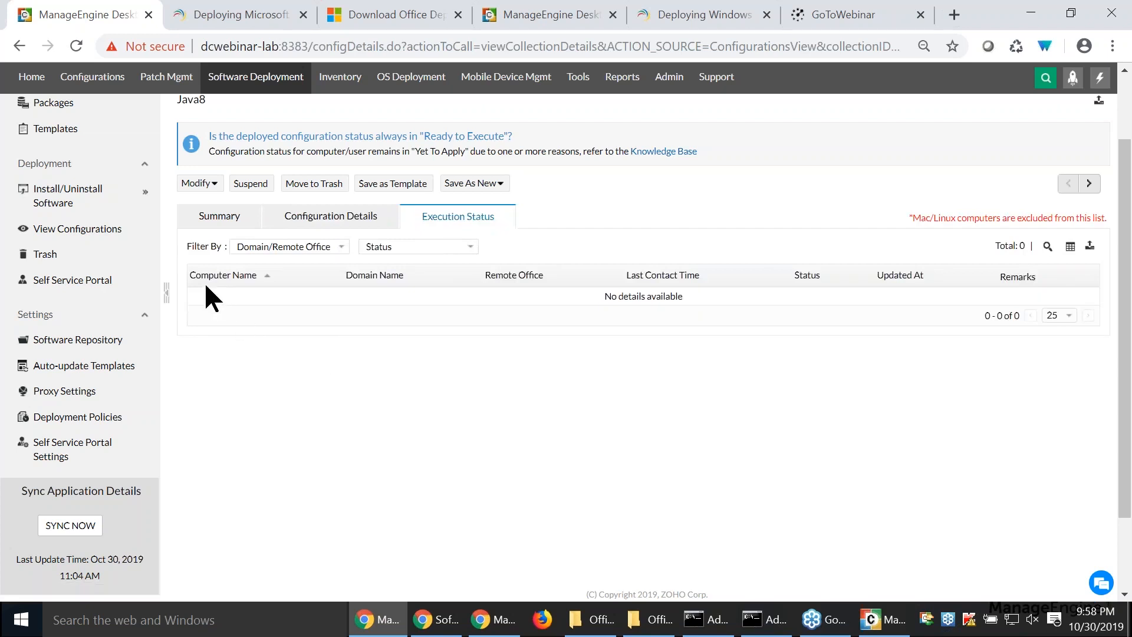
left_click(204, 225)
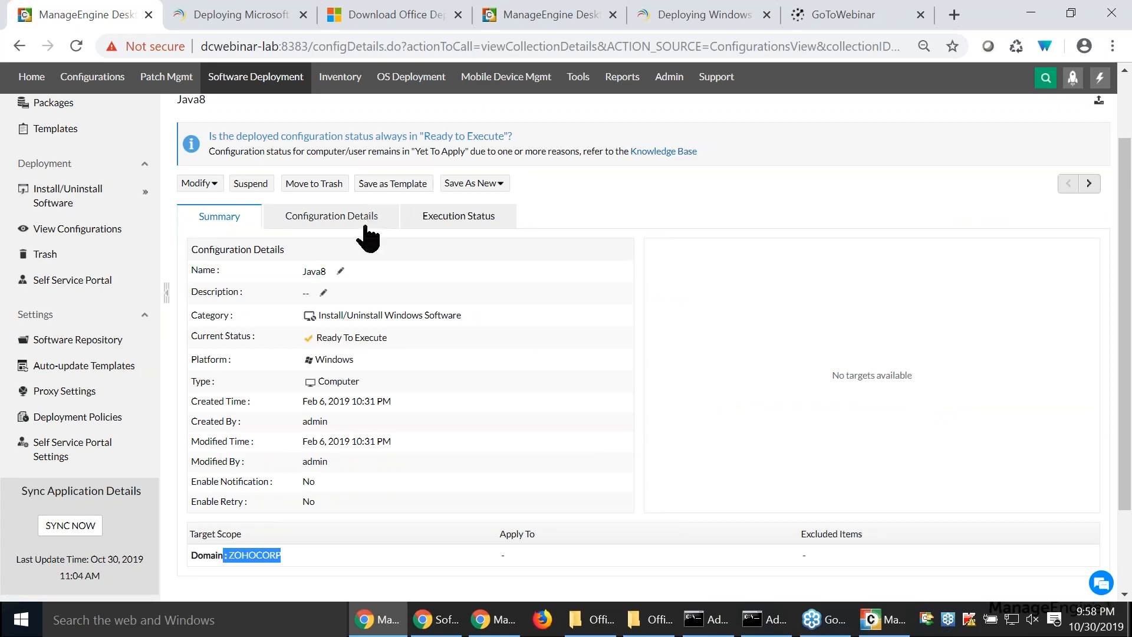
- Display the user-defined configuration templates and view the actions available for Chrome Deployment_All Network machines_Template1
scroll(367, 236, "up", 3)
left_click(99, 130)
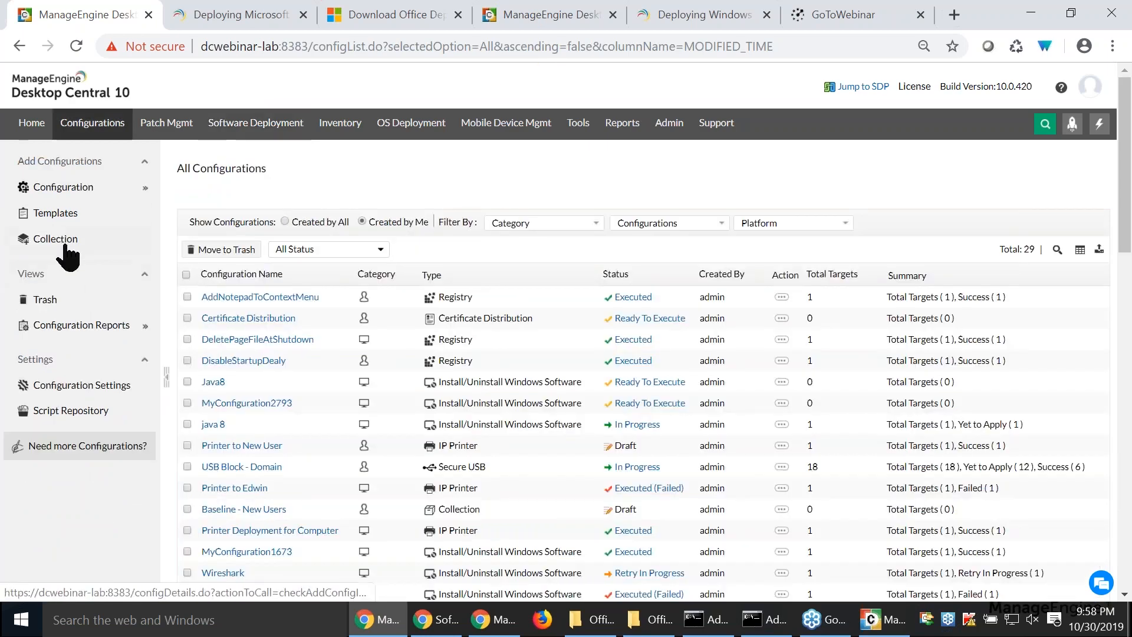
left_click(69, 214)
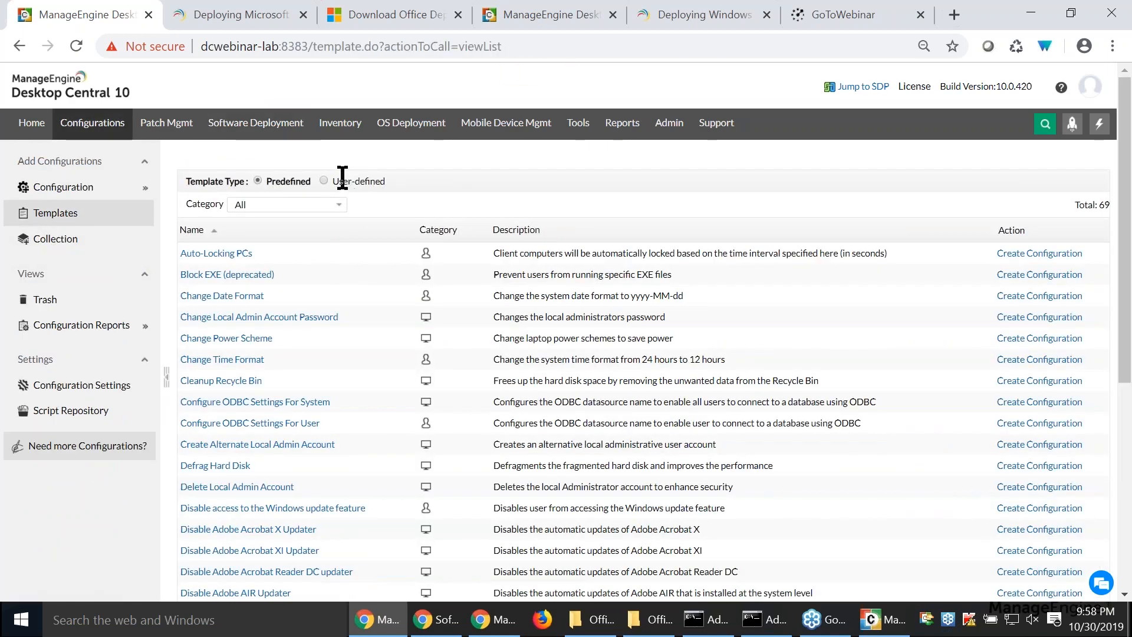
left_click(324, 180)
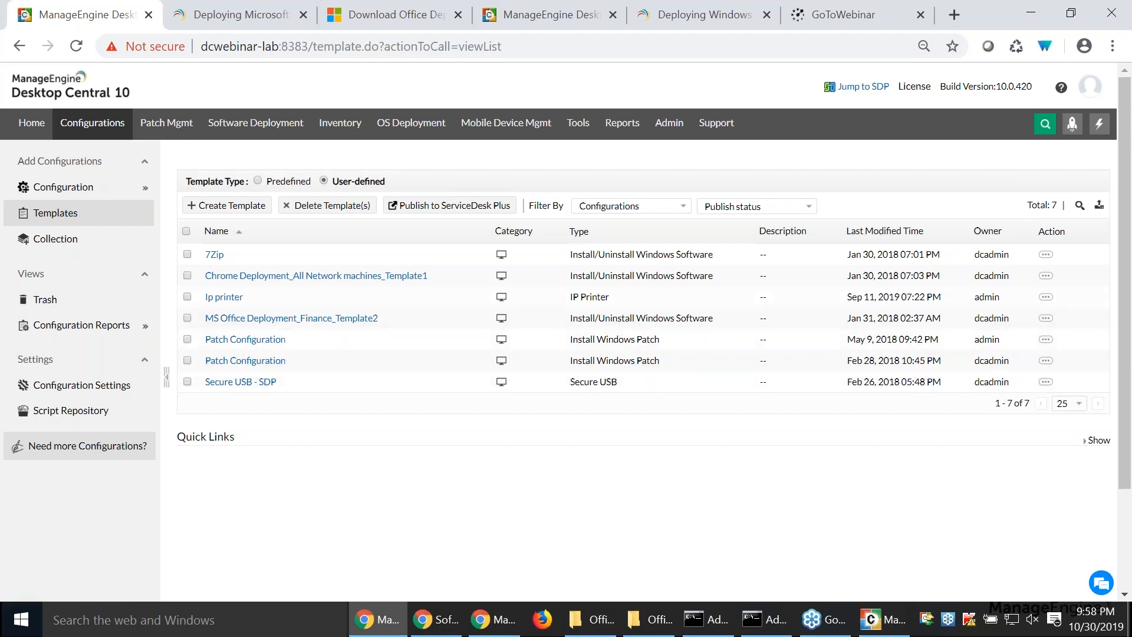
left_click(1046, 277)
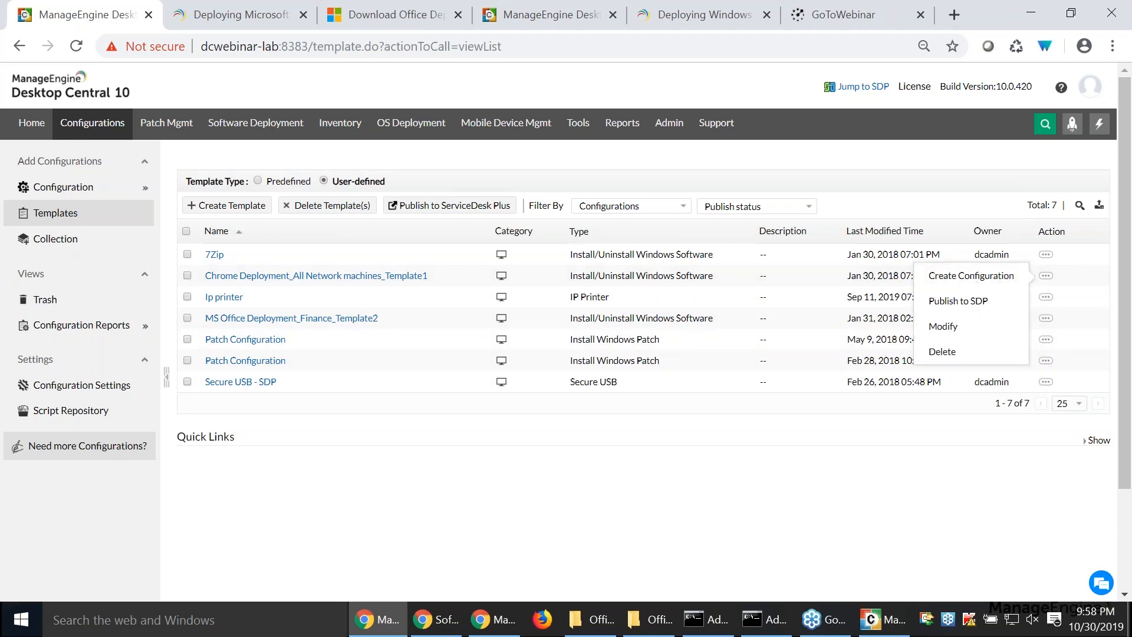
left_click(677, 501)
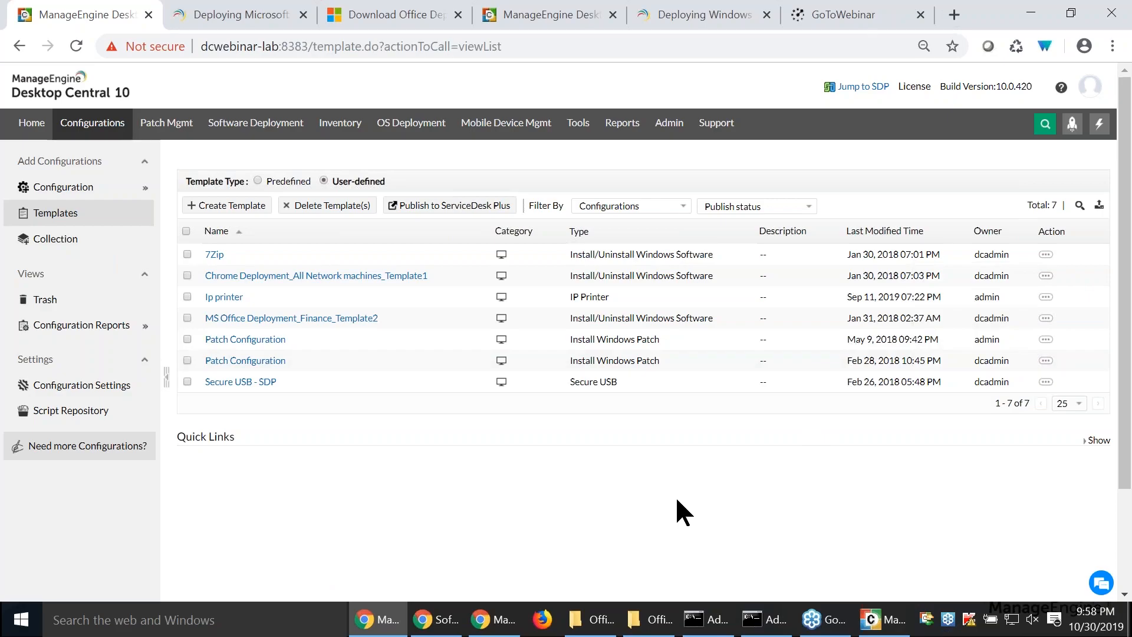
- Switch to the slide presentation and advance to the Question 4 slide
key("alt+Tab")
key("Right")
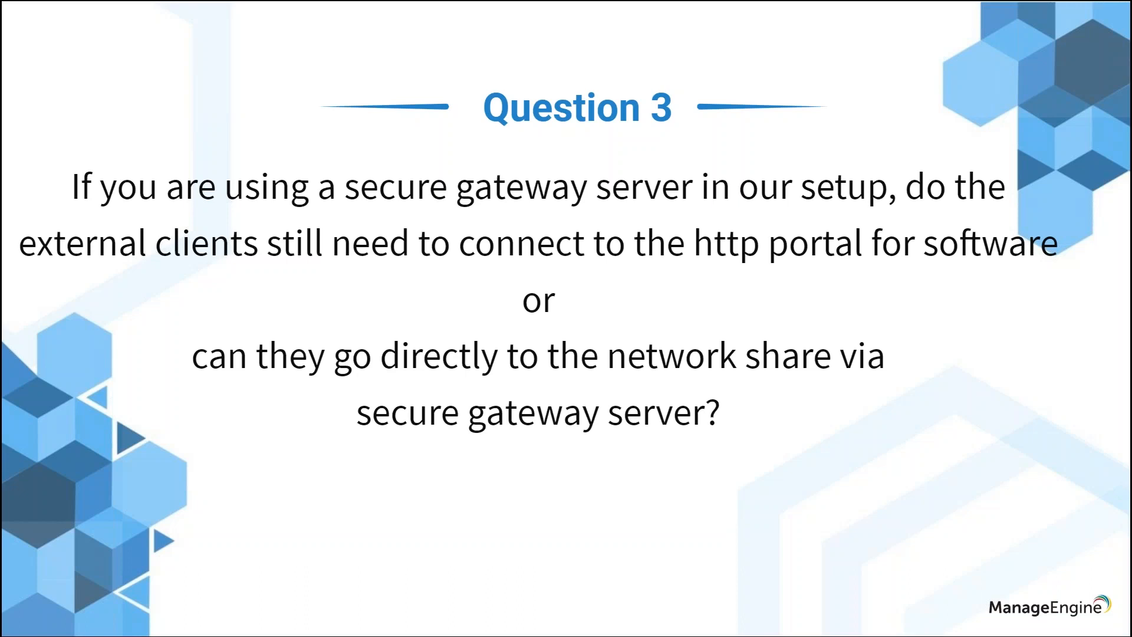
key("Right")
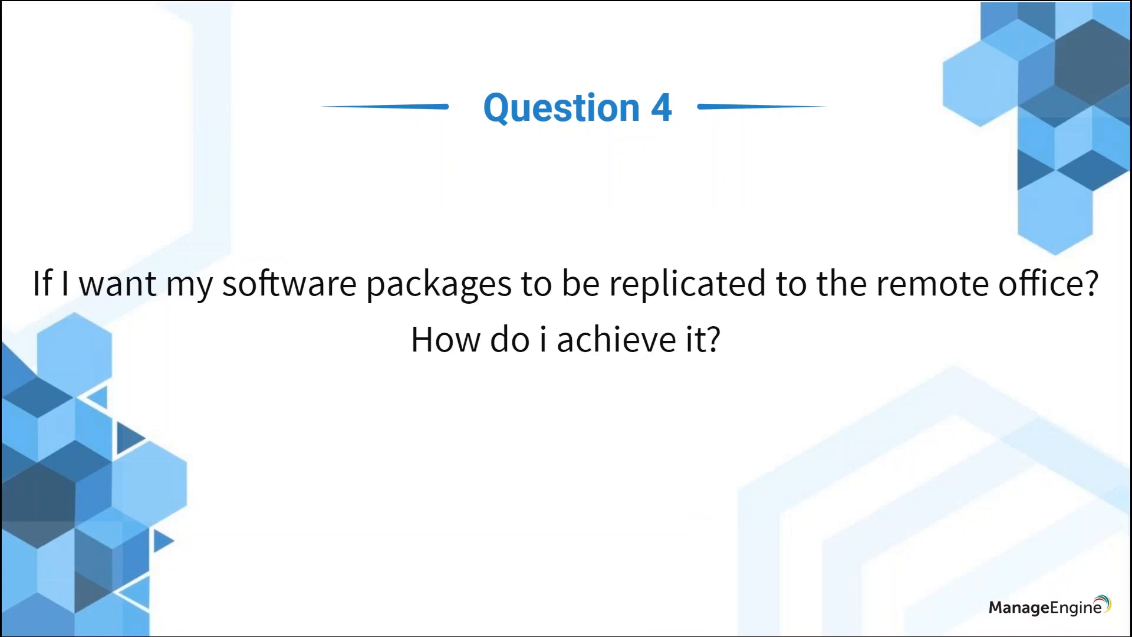
- Return to Desktop Central's software packages and start an install configuration for the "zoom install testing.." package
key("alt+Tab")
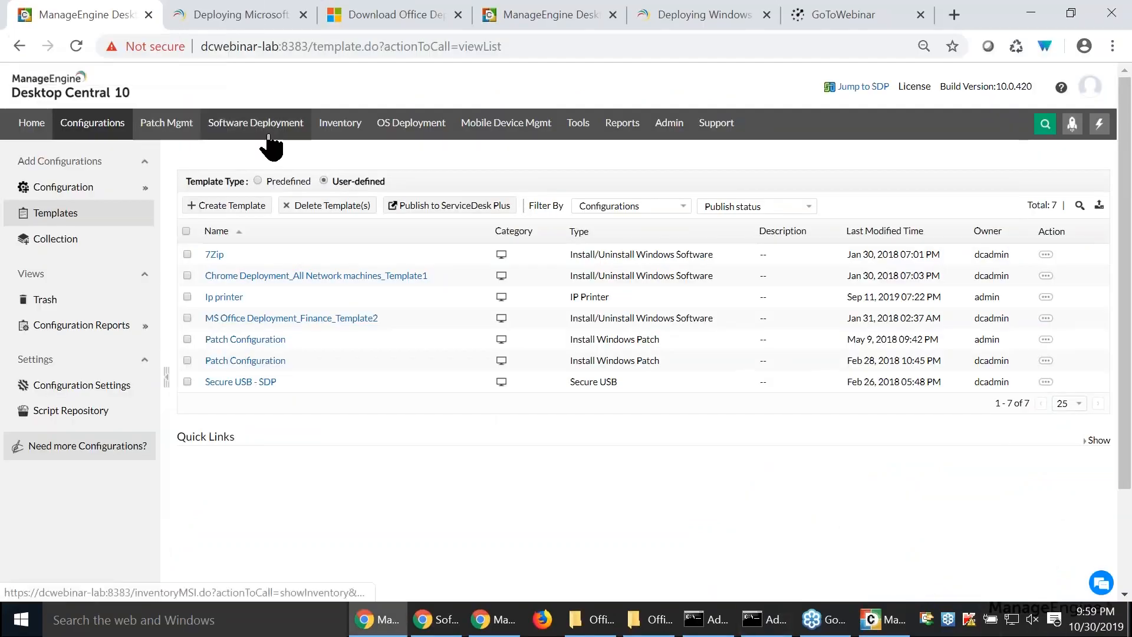
left_click(269, 136)
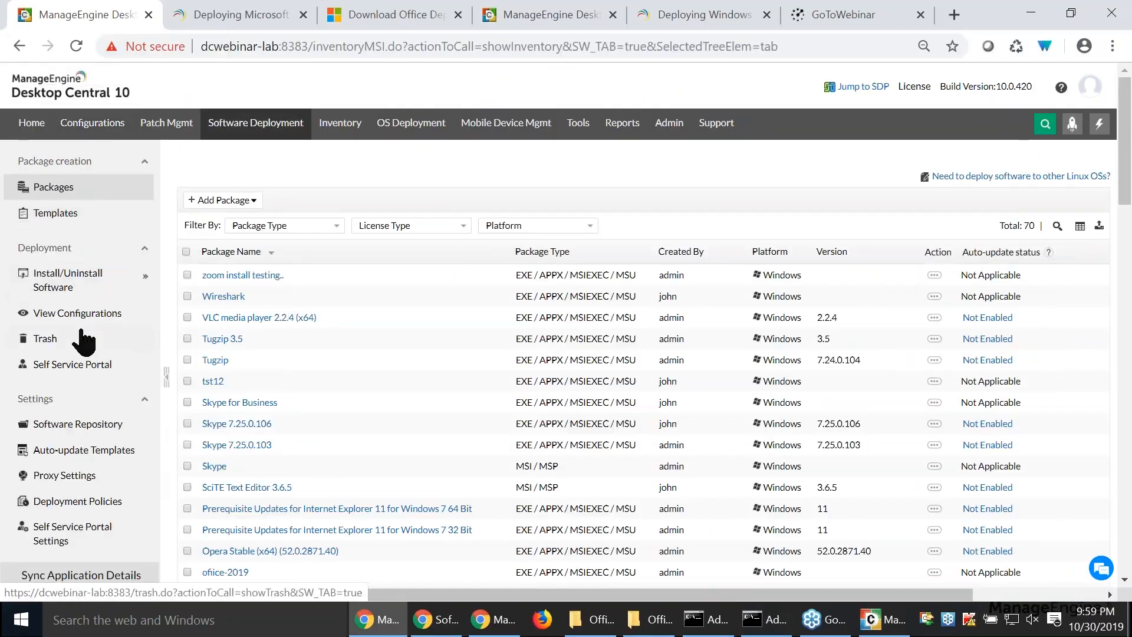
left_click(935, 276)
left_click(885, 304)
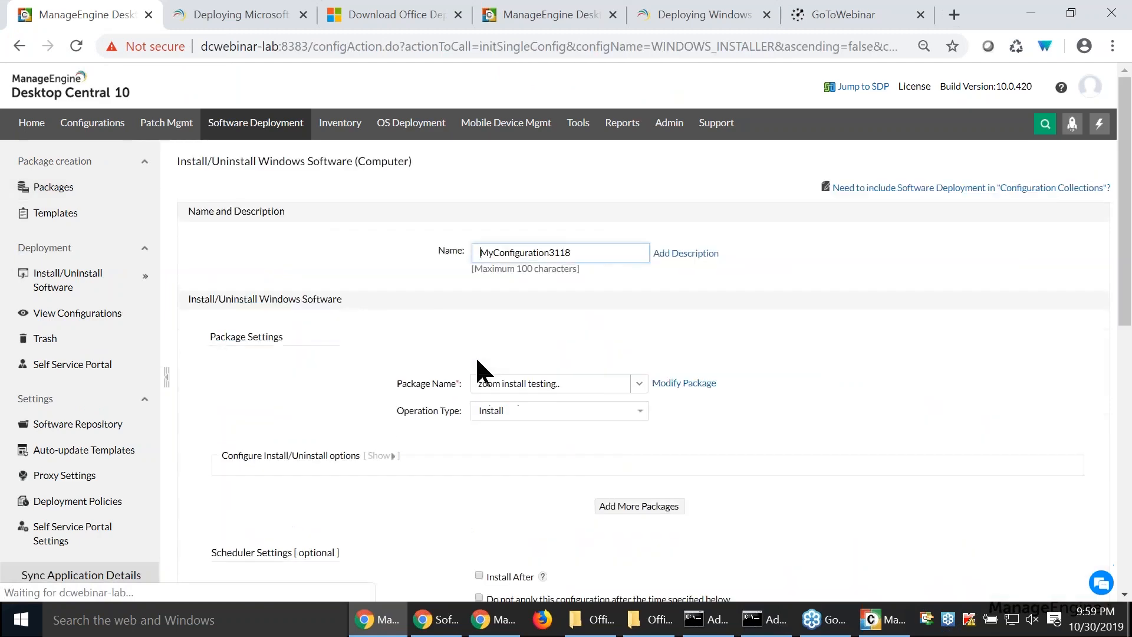
- Set the deployment target to the ZOHOCORP domain and highlight the notice about replication to distribution servers
scroll(484, 384, "down", 6)
left_click(600, 423)
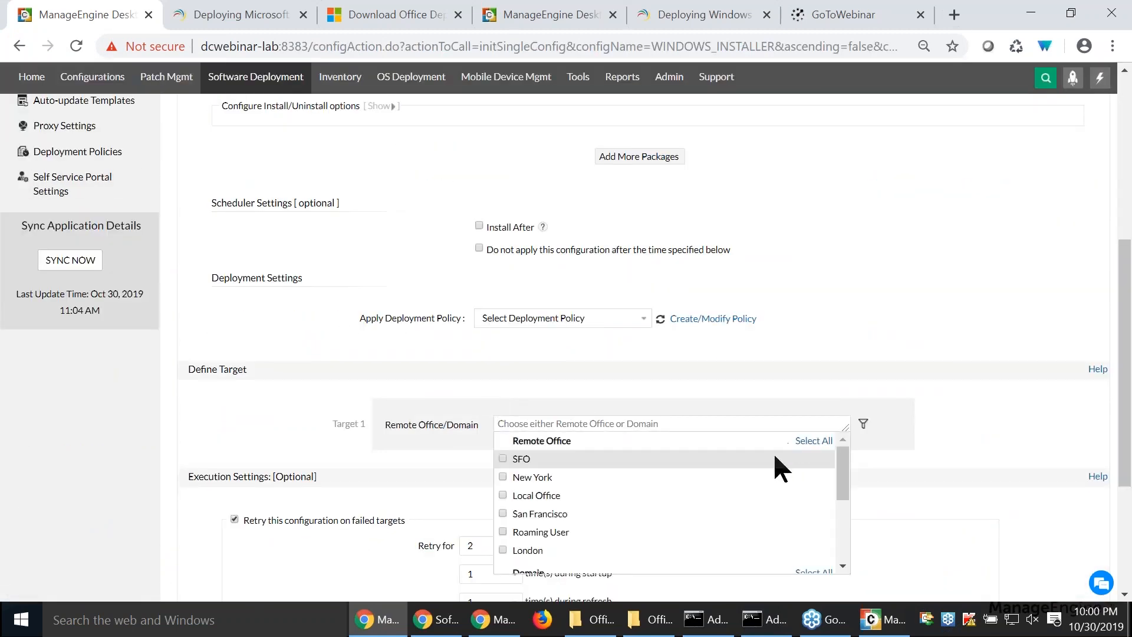
scroll(773, 451, "down", 3)
left_click(503, 502)
left_click(466, 485)
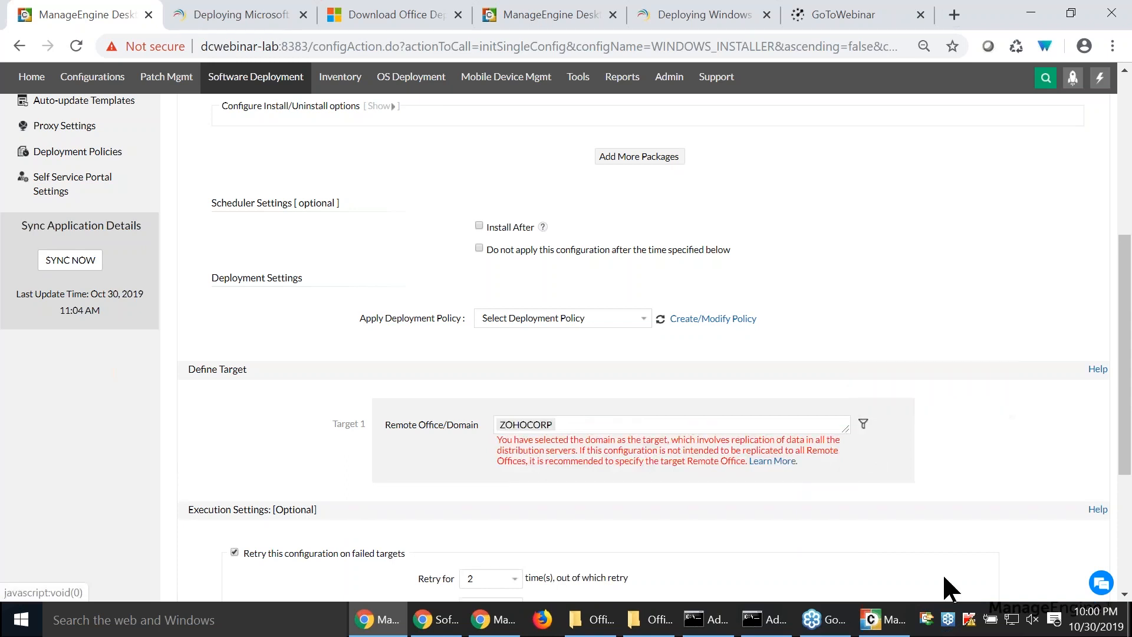
left_click_drag(673, 440, 729, 465)
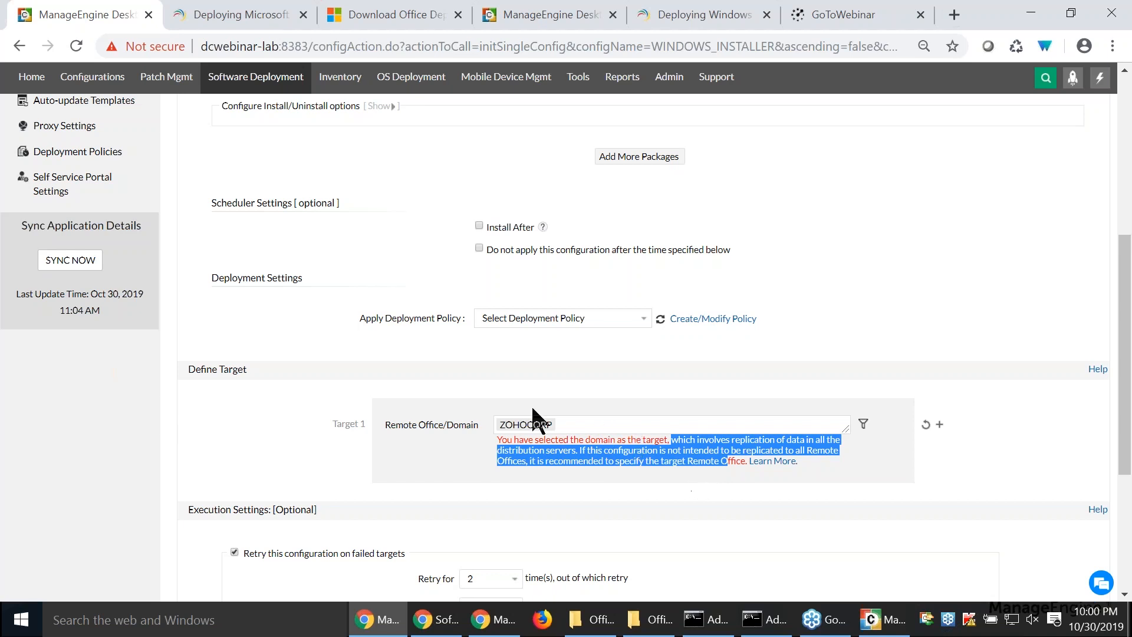
- Replace the domain target with the New York and Local Office remote offices
left_click(551, 424)
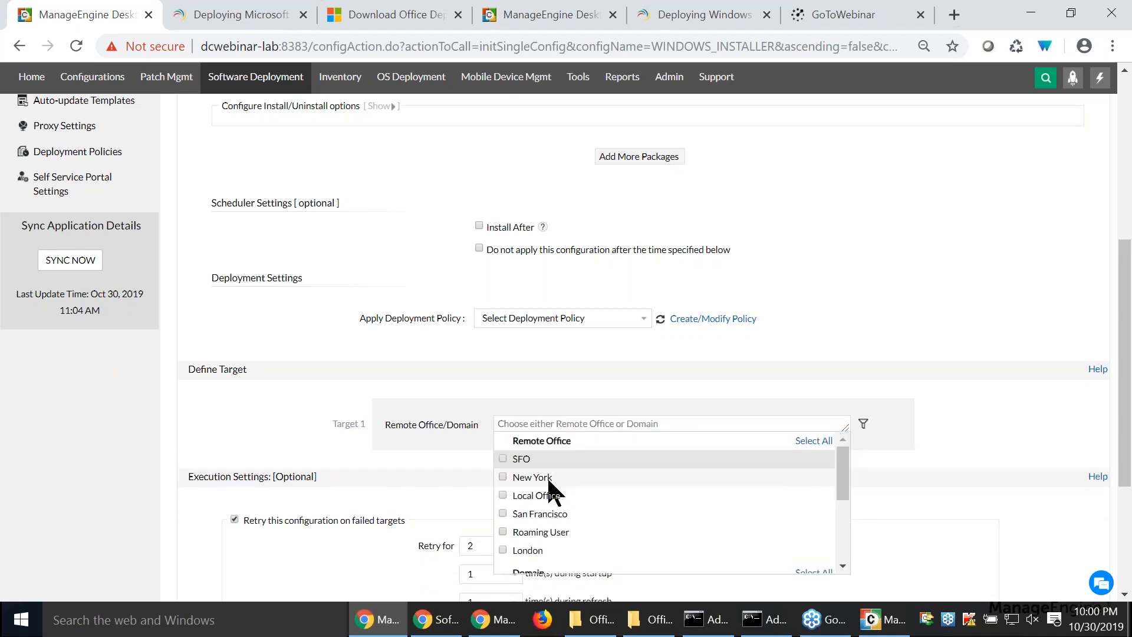
left_click(502, 477)
left_click(503, 495)
left_click(424, 472)
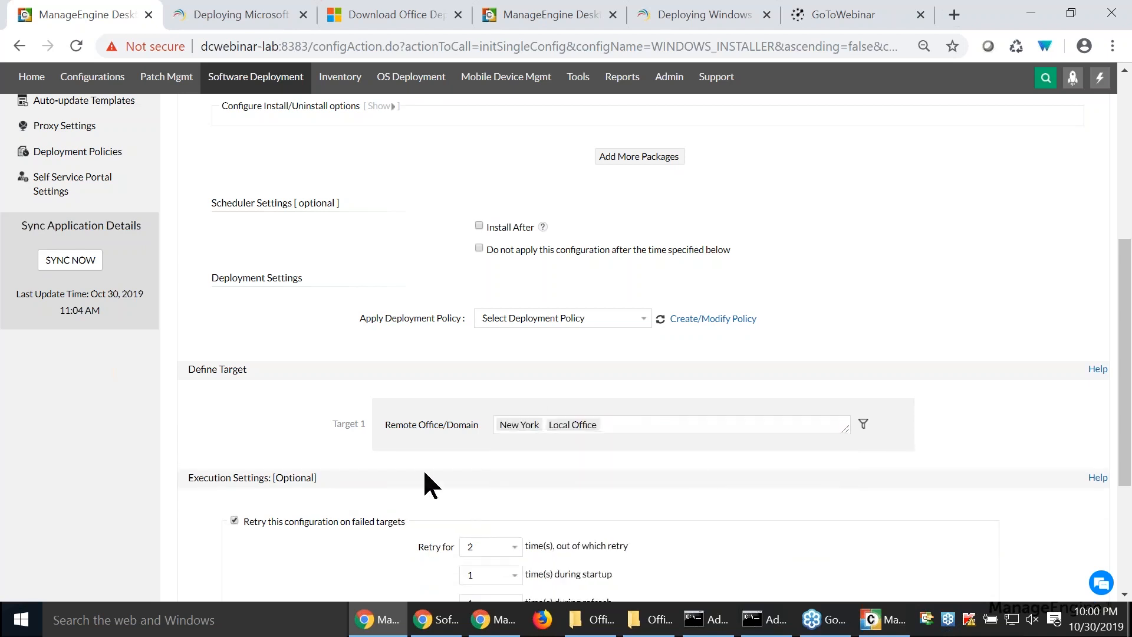
- Show the target's computer filter and exclusion options, and advance the slide presentation to the Question 5 slide
left_click(864, 423)
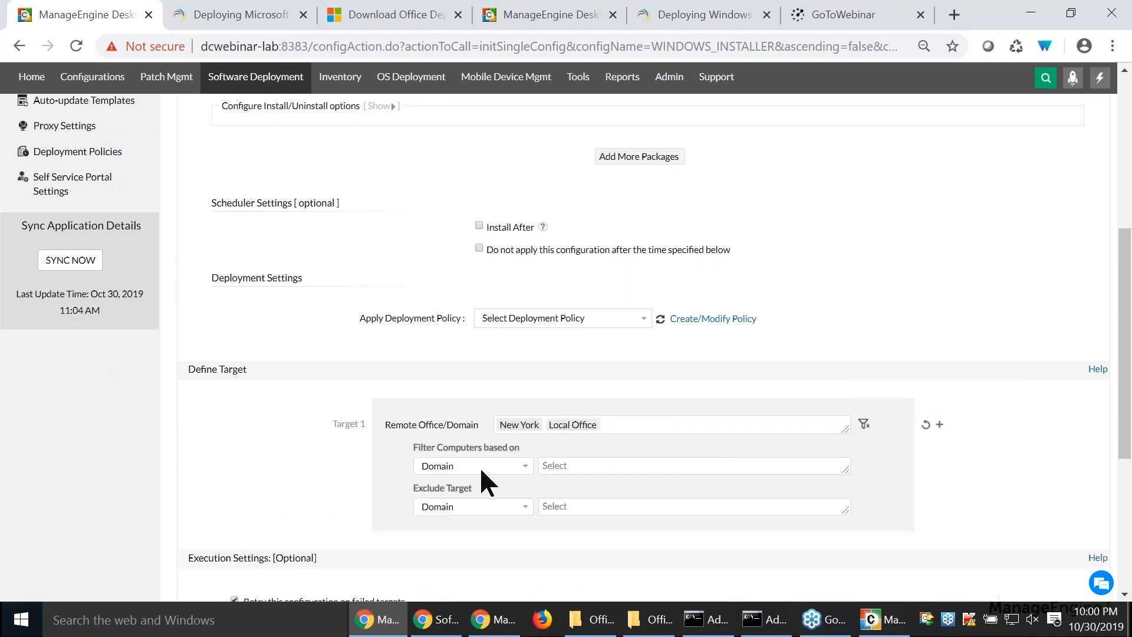
left_click(479, 465)
left_click(478, 368)
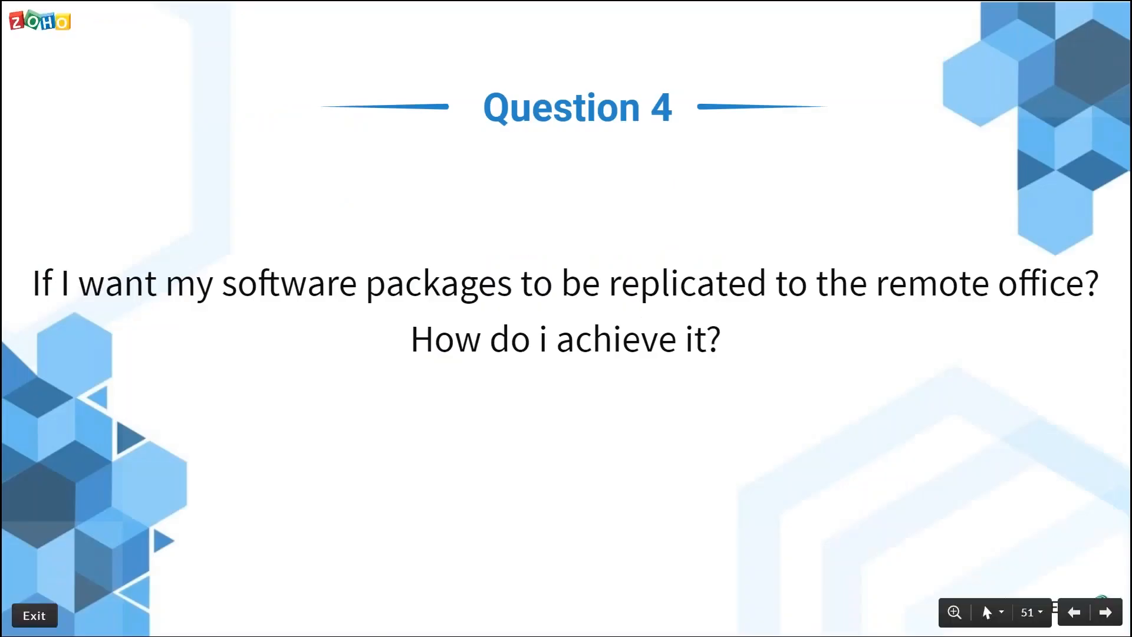
key("Right")
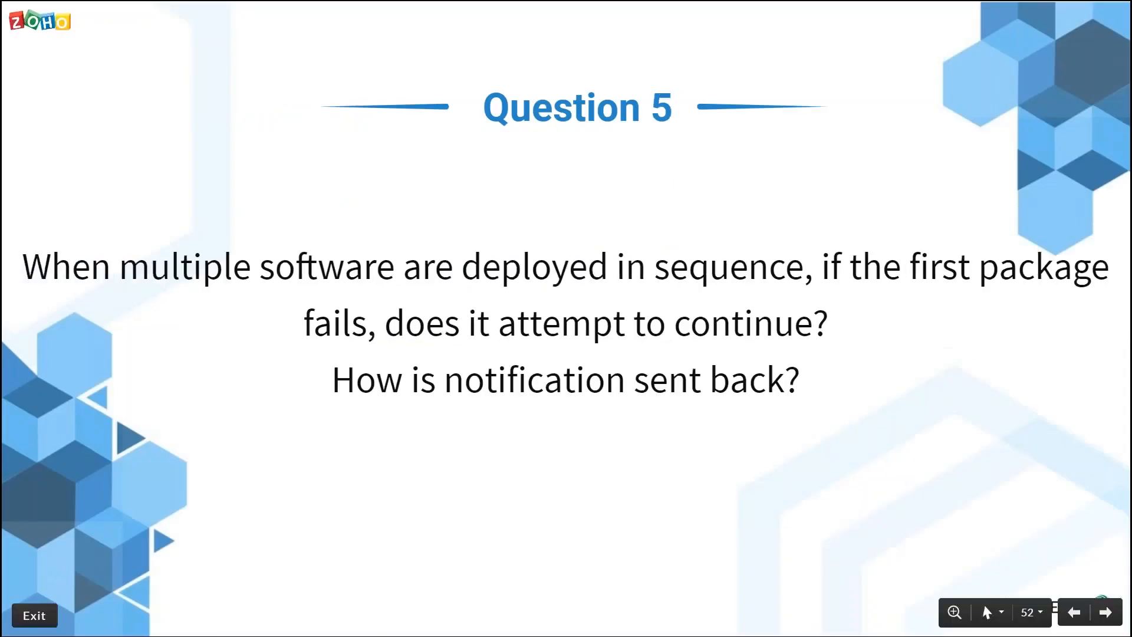